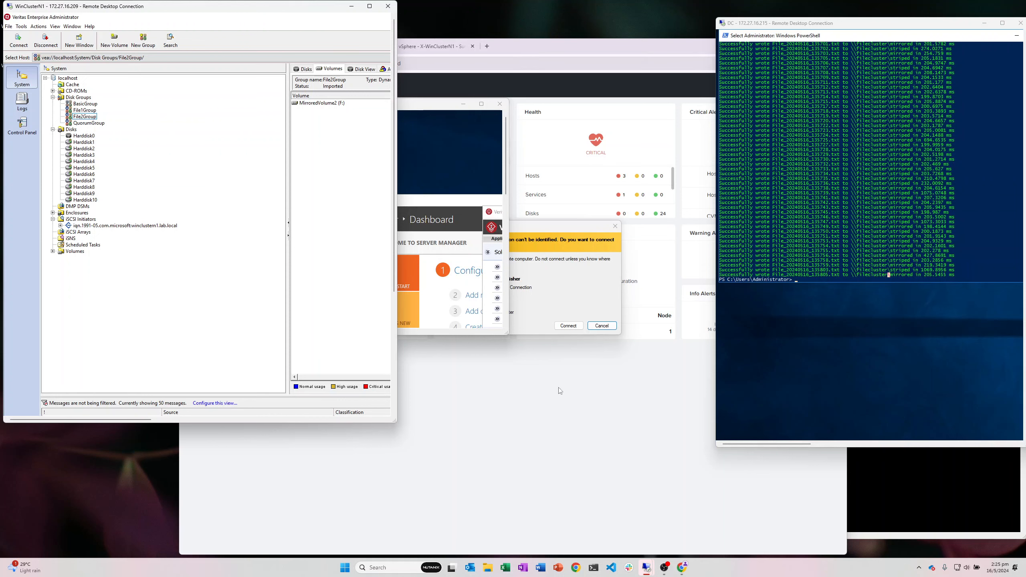
Step: Bring the Prism Element dashboard for cluster NTNX01 to the front
left_click(454, 111)
left_click(525, 62)
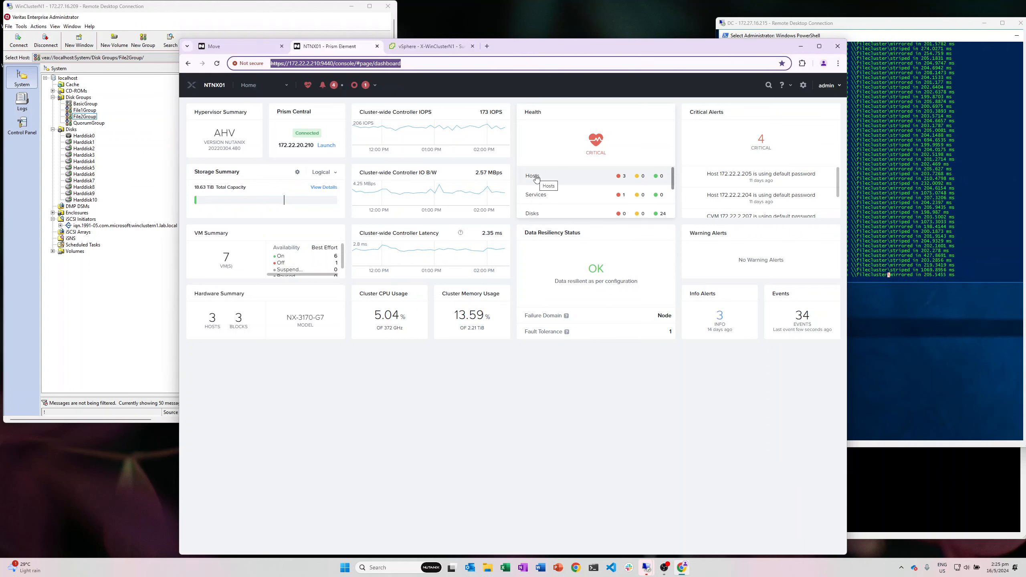
Step: Review the X-WinClusterN2 and X-WinClusterN1 VM summaries and open X-WinClusterN1's actions menu
left_click(430, 46)
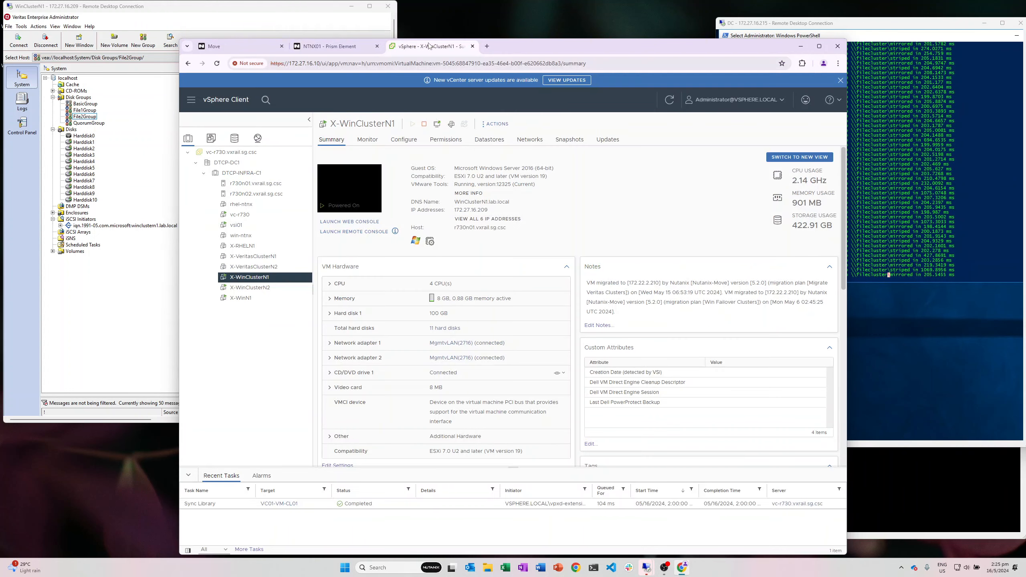
left_click(266, 287)
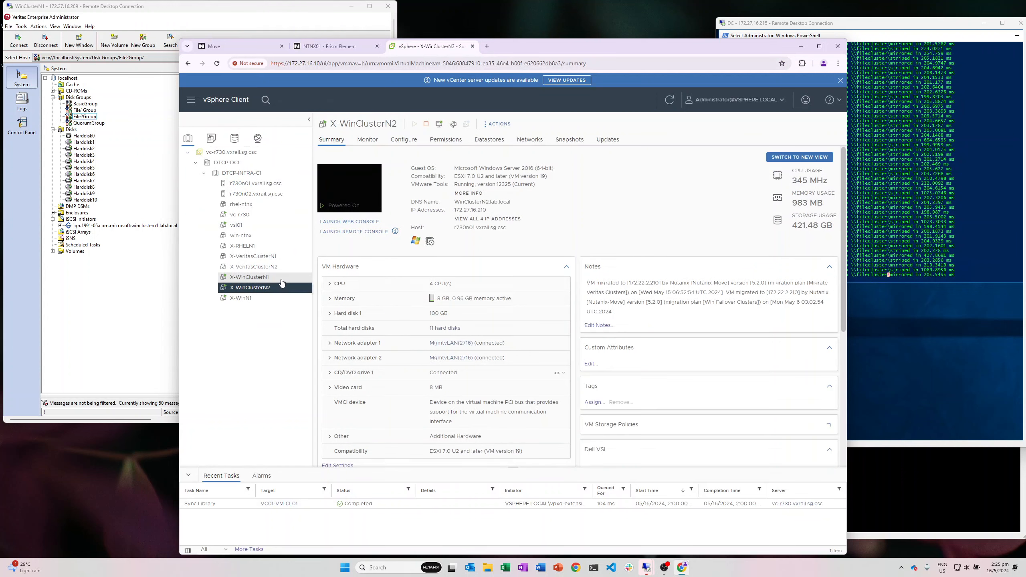
left_click(278, 288)
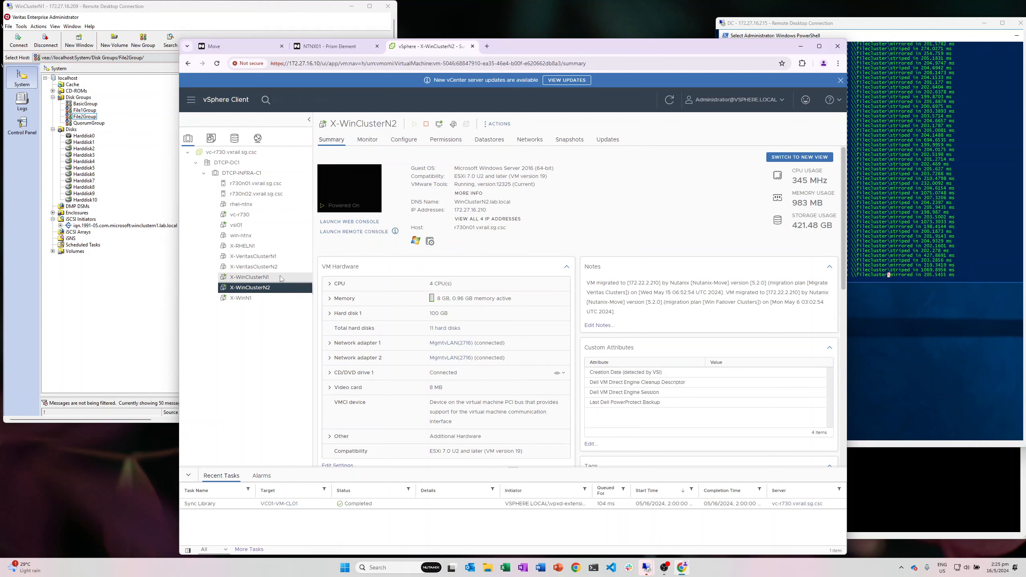
left_click(281, 278)
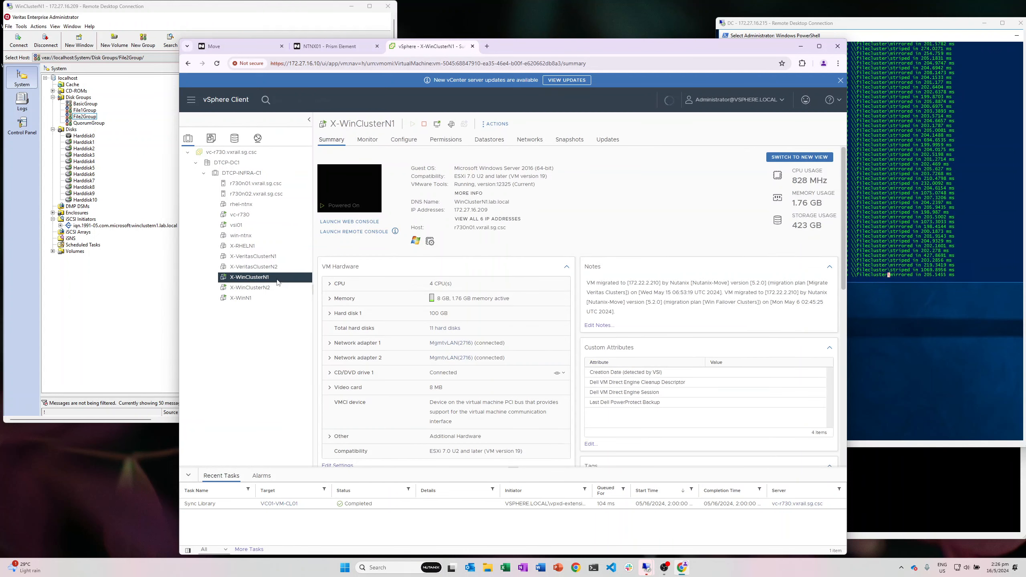
right_click(277, 283)
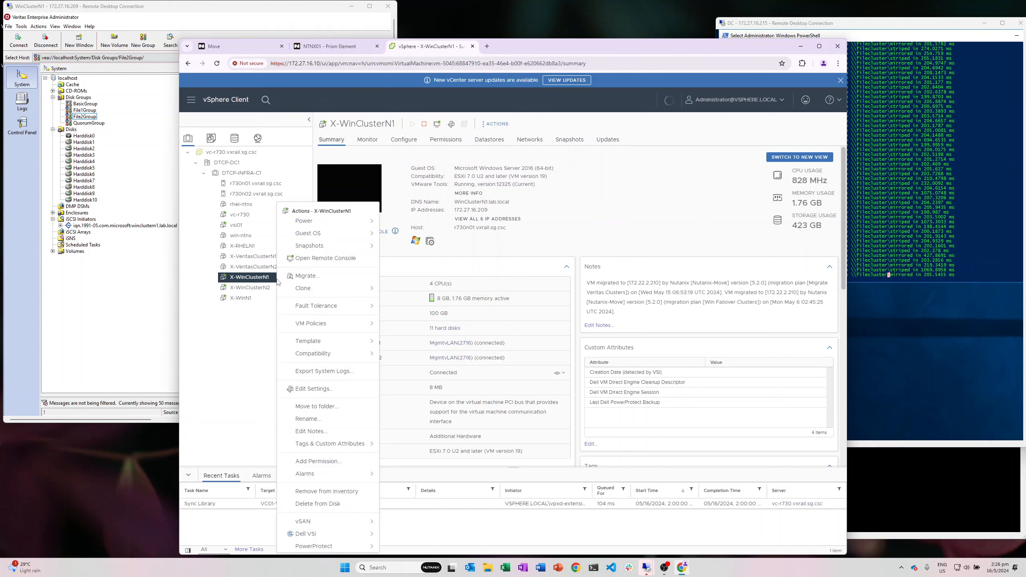
Step: Inspect X-WinClusterN1's hard disk list and Hard disk 2 details in Edit Settings
left_click(324, 388)
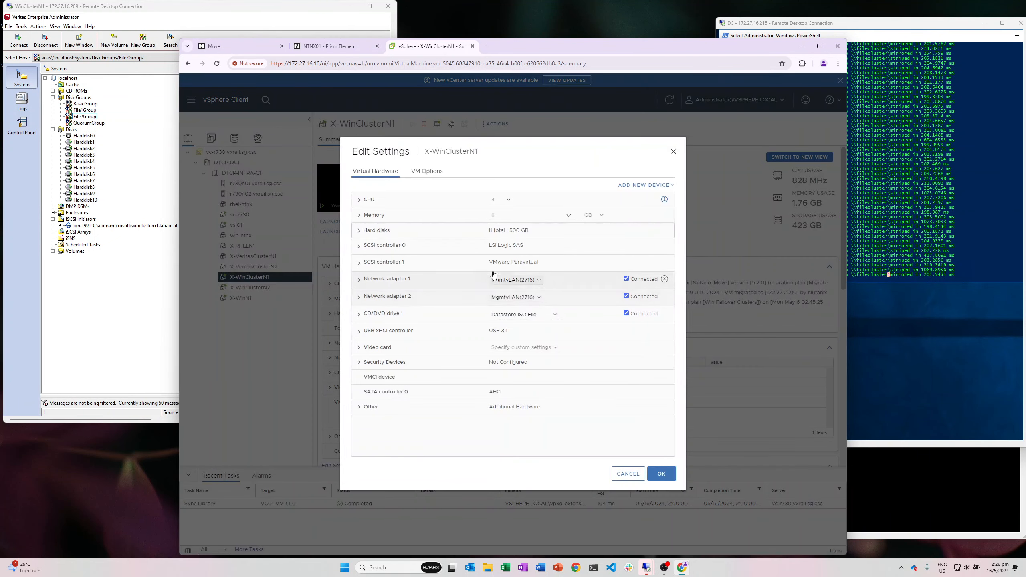
left_click(380, 231)
scroll(404, 250, "down", 1)
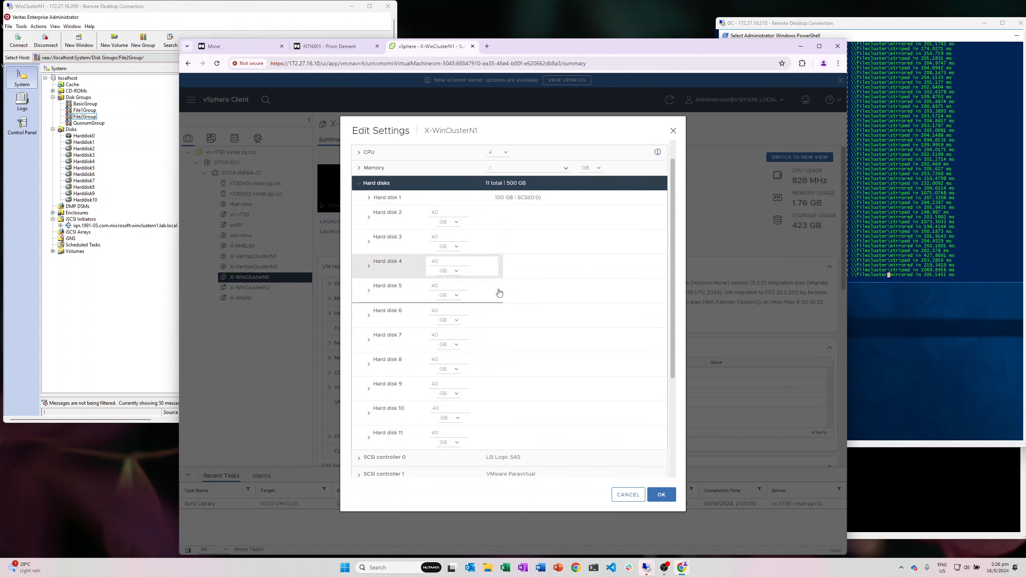
scroll(412, 256, "up", 1)
left_click(369, 243)
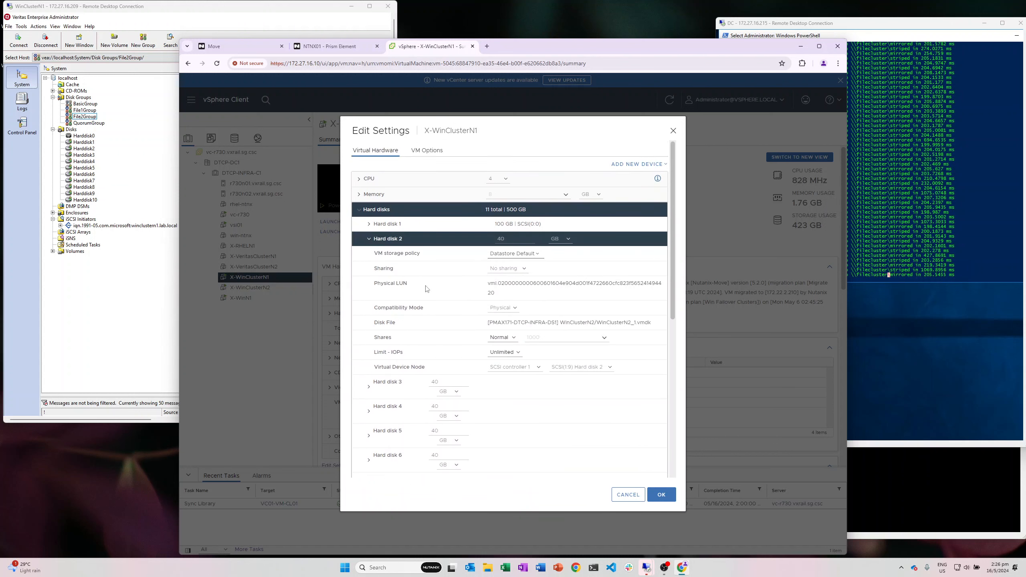
scroll(525, 297, "down", 3)
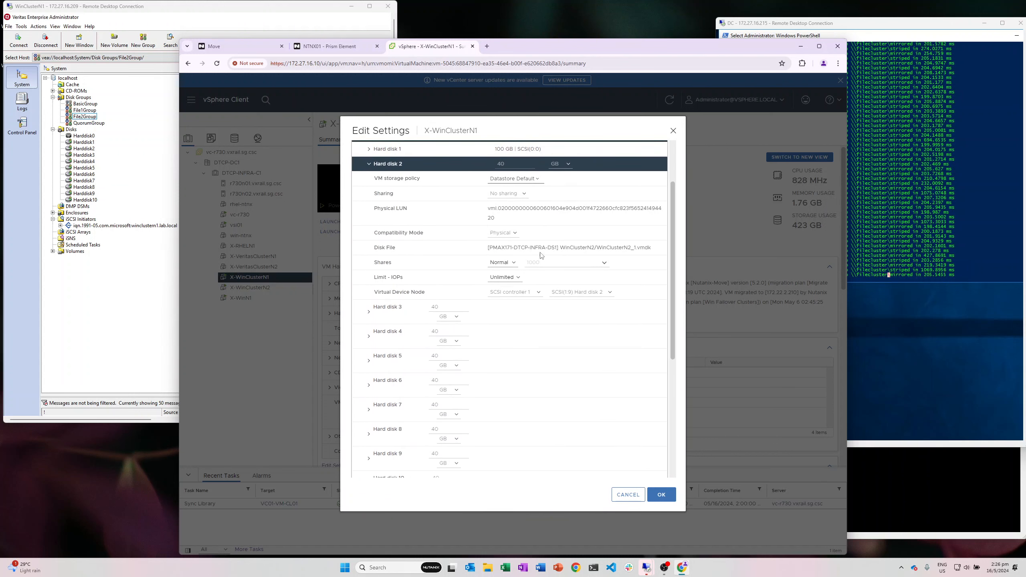
scroll(532, 264, "up", 3)
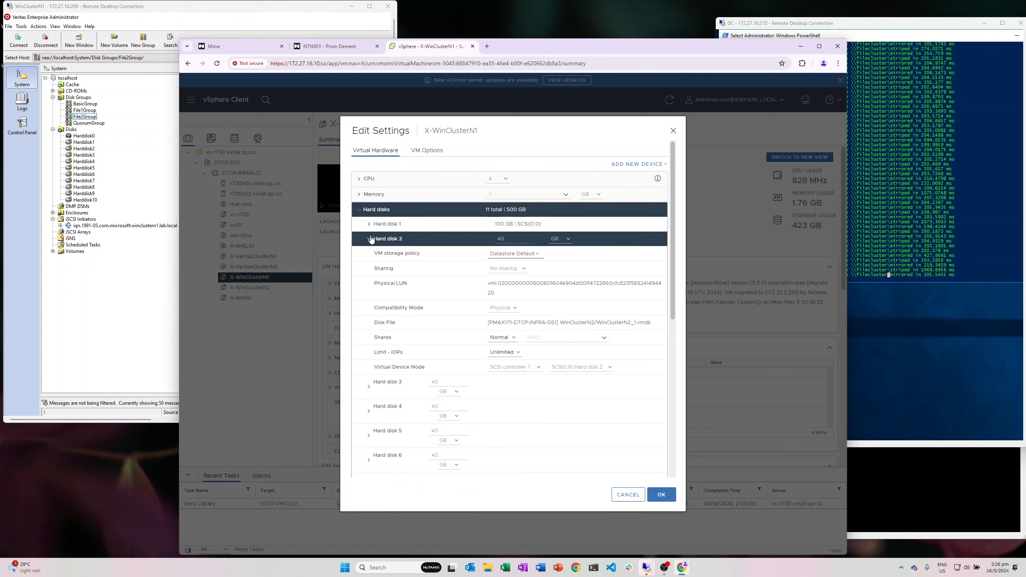
left_click(371, 240)
Step: Check SCSI controller 1's bus sharing, cancel without changes, and select X-WinClusterN2
left_click(359, 209)
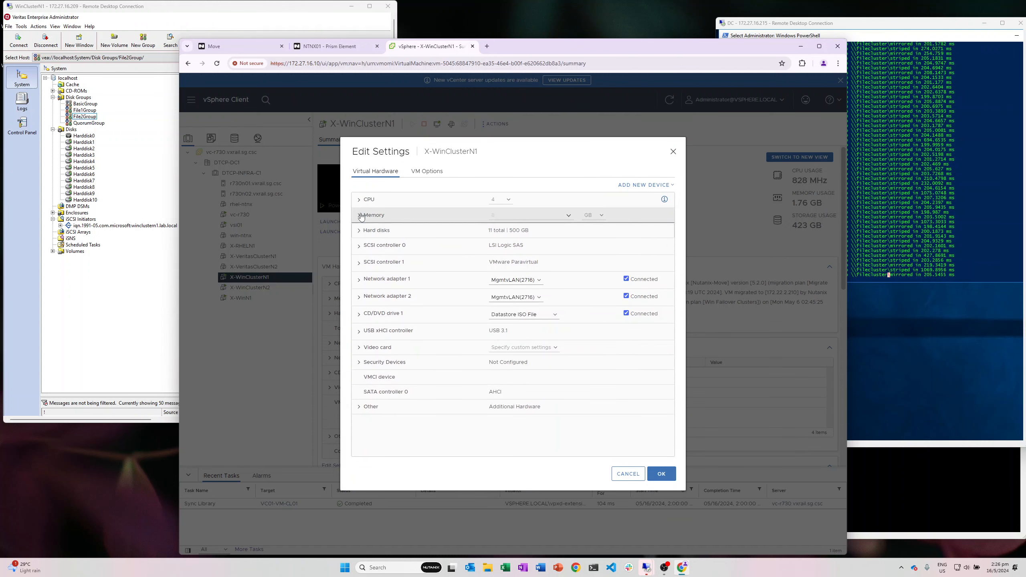
left_click(359, 263)
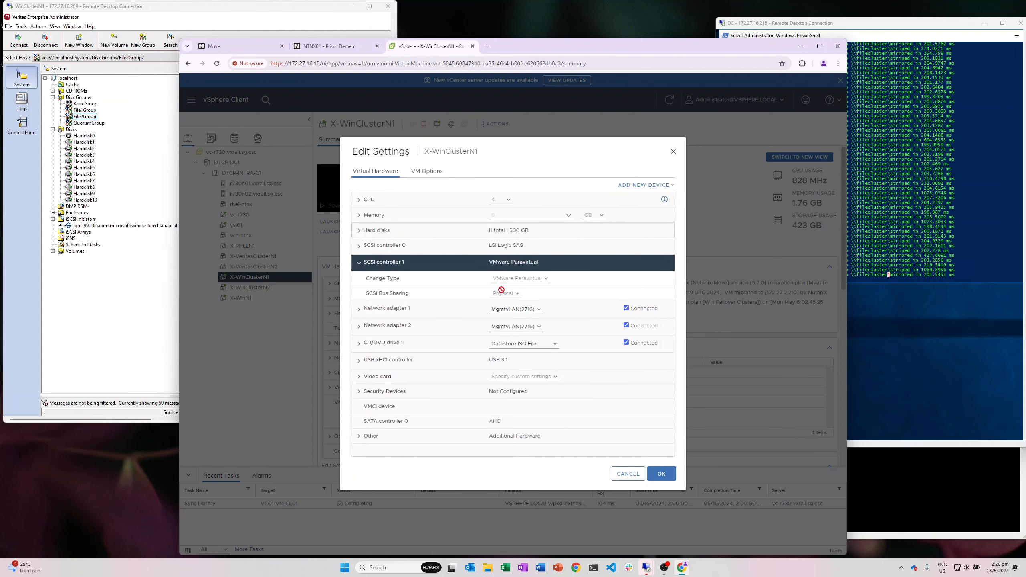
left_click(628, 474)
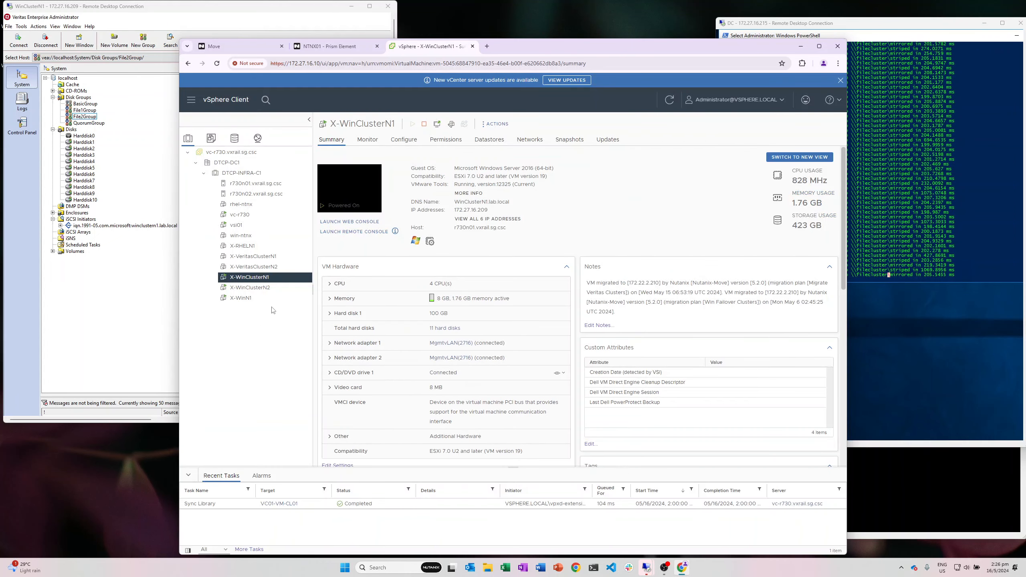
left_click(263, 289)
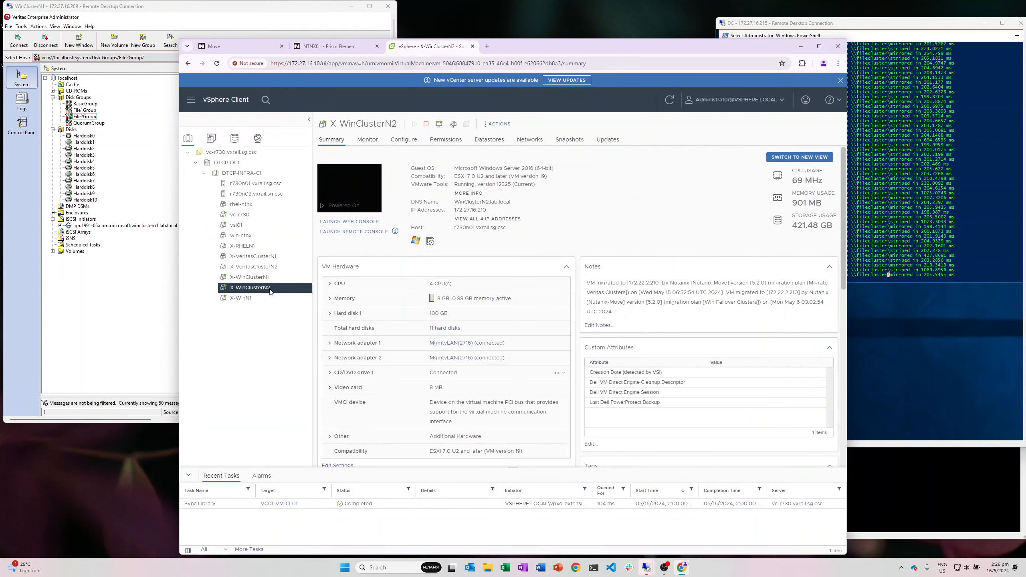
Step: Inspect X-WinClusterN2's SCSI controller 1 bus sharing and hard disk list, then cancel unchanged
right_click(267, 293)
left_click(309, 388)
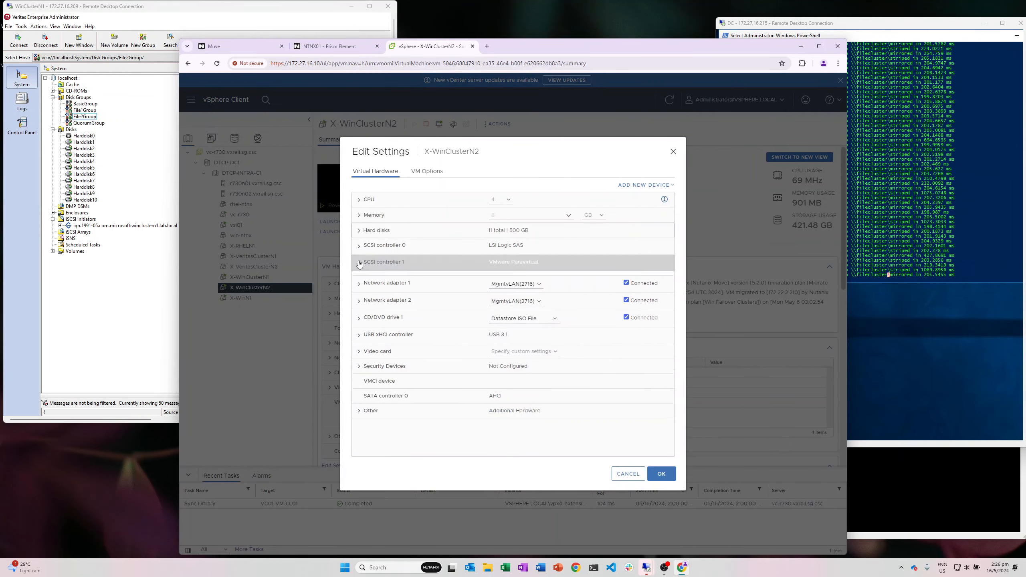
left_click(409, 262)
left_click(358, 263)
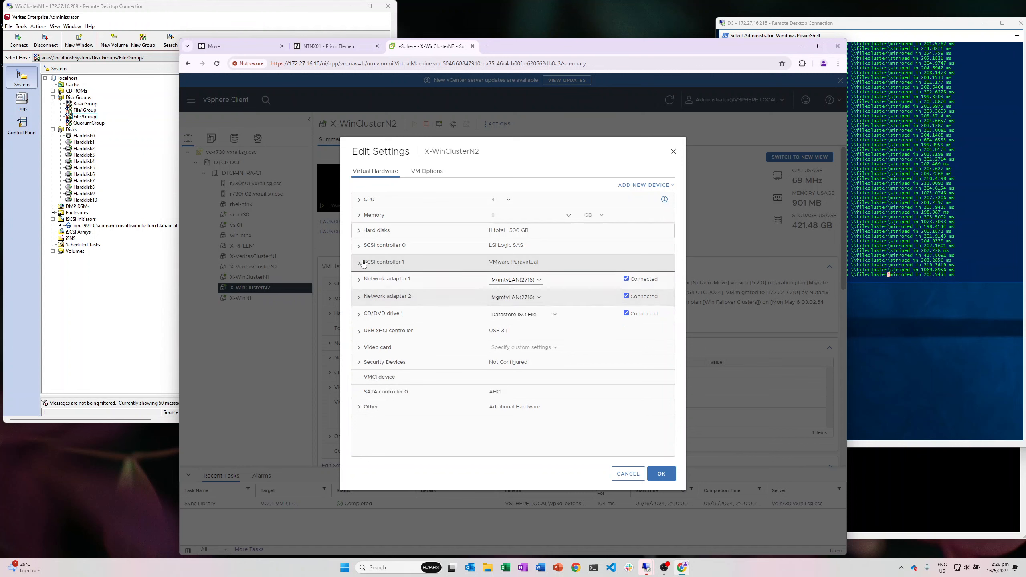
left_click(359, 232)
scroll(480, 328, "down", 3)
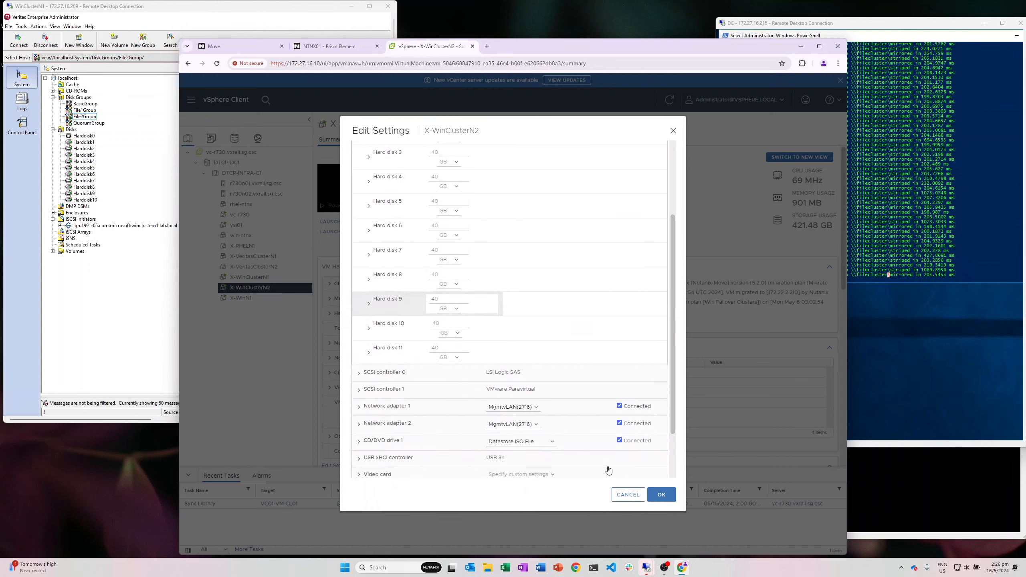
left_click(621, 494)
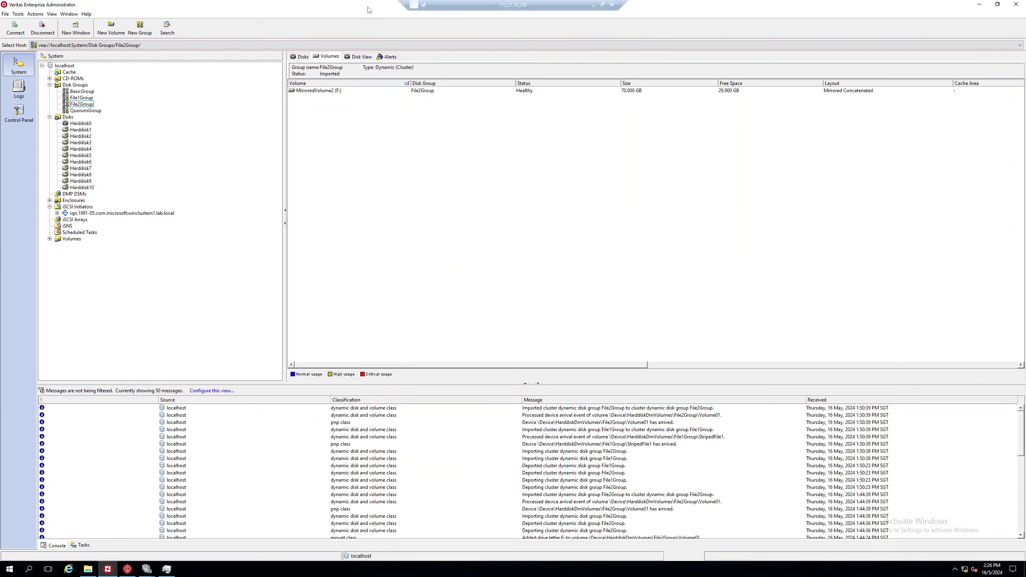
Step: Make the WinClusterN1 session full screen and minimize VEA and the InfoScale Configuration Center
left_click(369, 6)
left_click(997, 5)
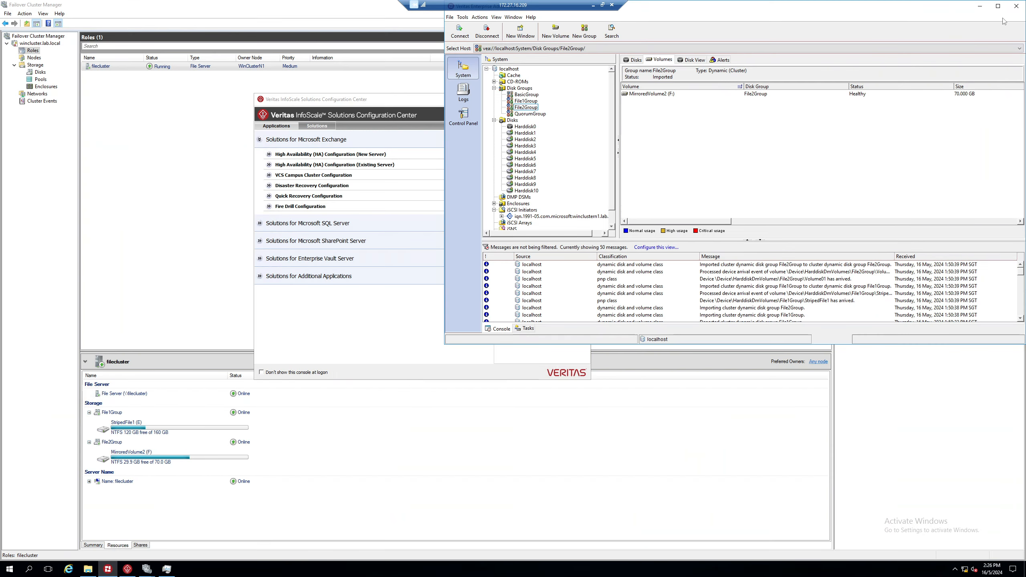
left_click(979, 5)
left_click(545, 100)
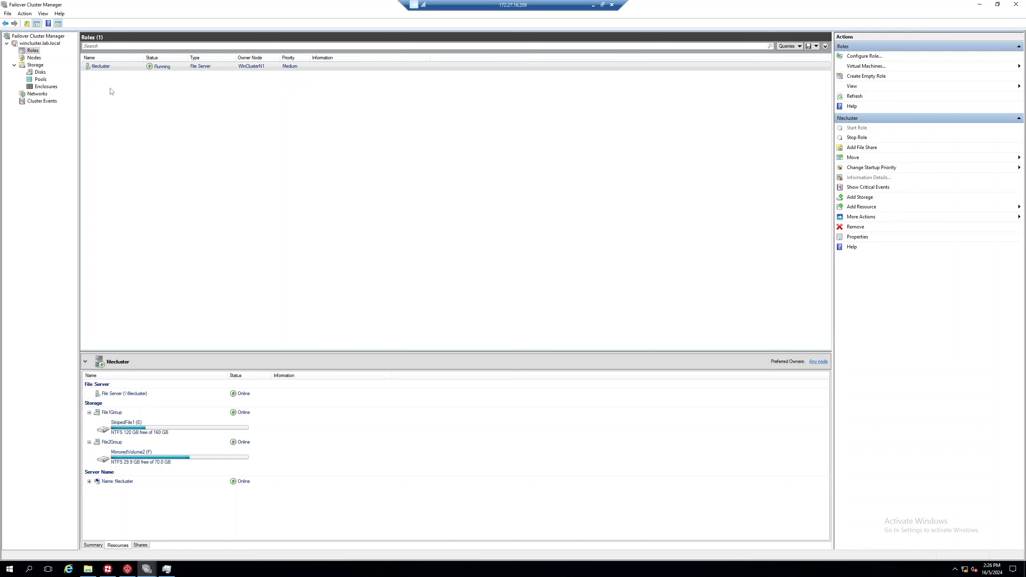
Step: Check the cluster nodes and Storage > Disks, then restore Veritas Enterprise Administrator
left_click(34, 57)
left_click(117, 77)
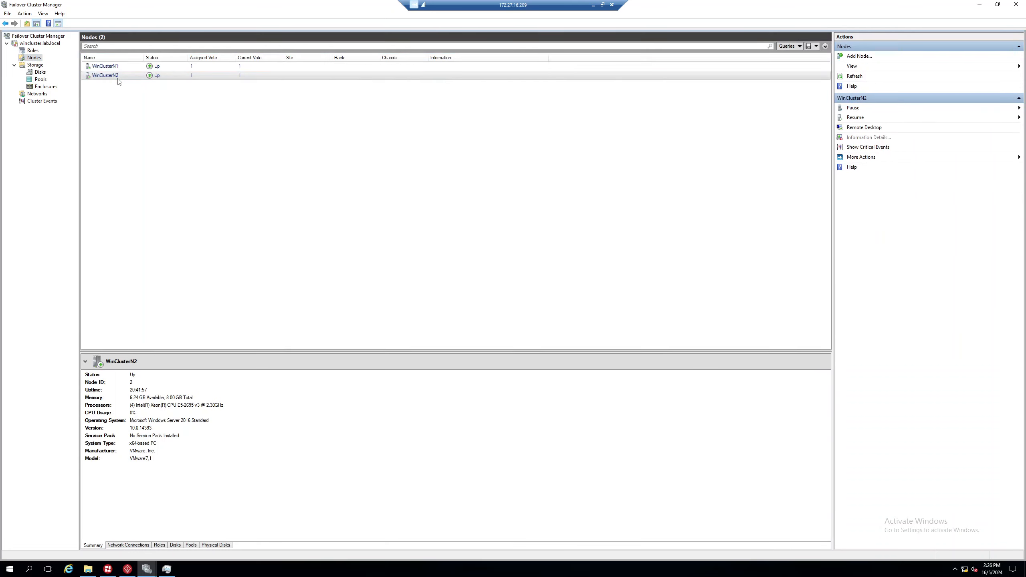
left_click(40, 72)
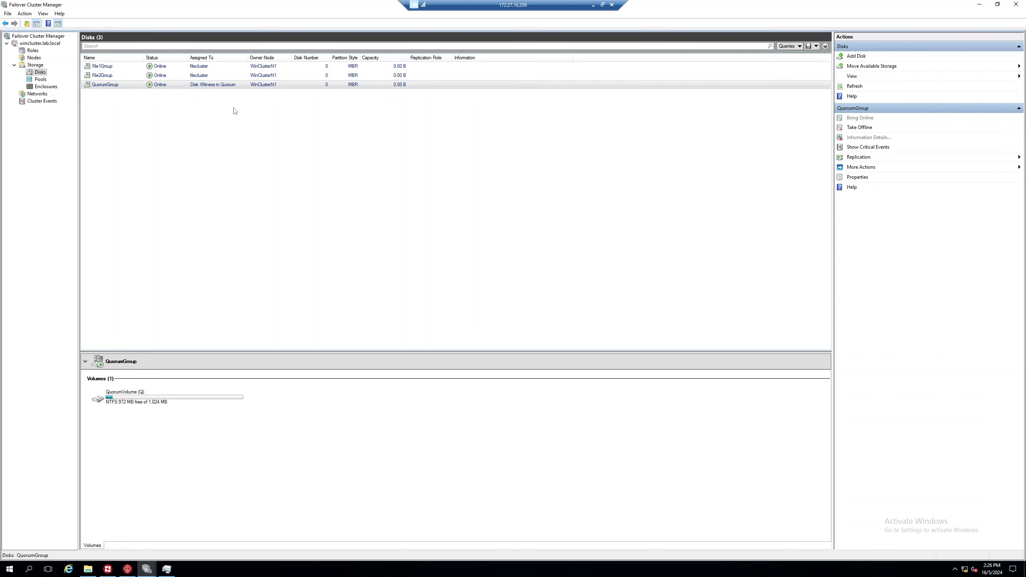
left_click(127, 569)
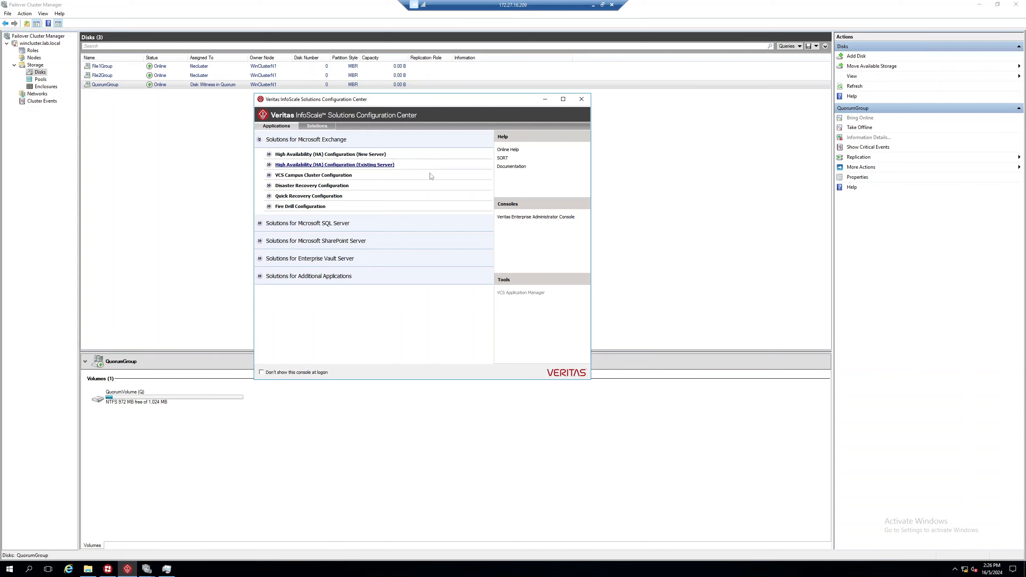
left_click(127, 569)
left_click(107, 569)
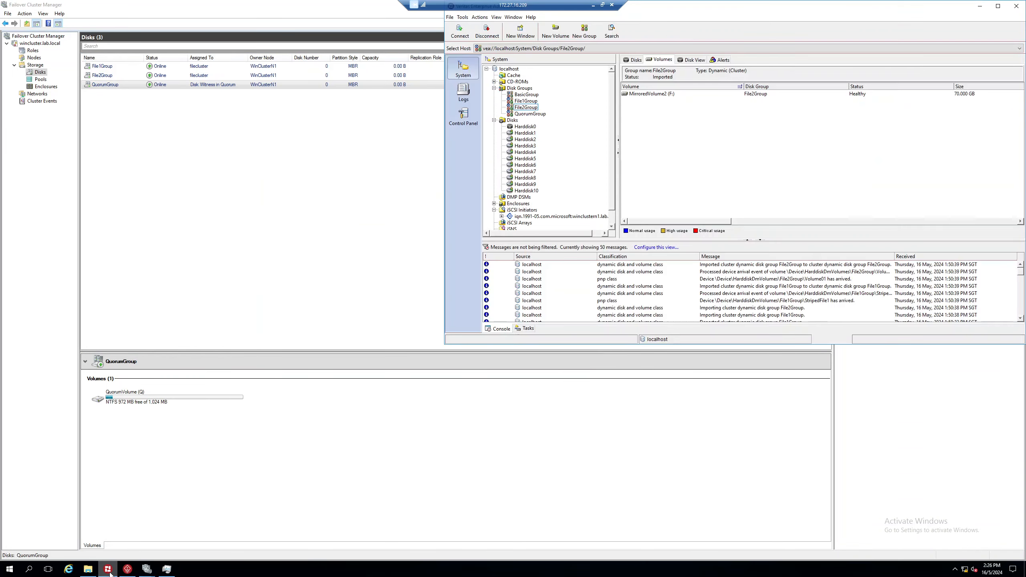
Step: Maximize VEA and show QuorumGroup's disks and disk view with mirrored QuorumVolume (Q:)
left_click(998, 5)
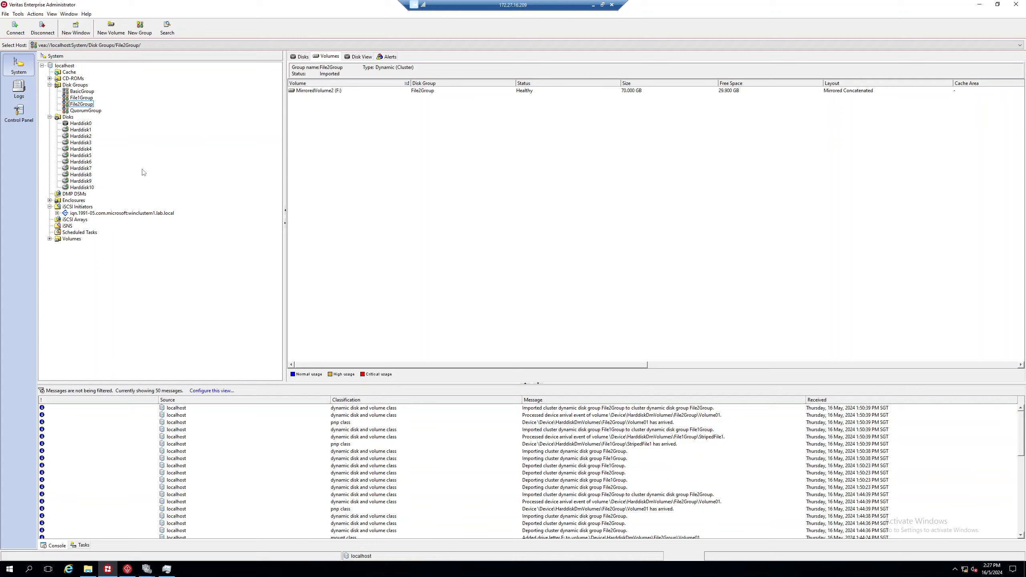
left_click(83, 110)
left_click(83, 104)
left_click(83, 92)
left_click(86, 111)
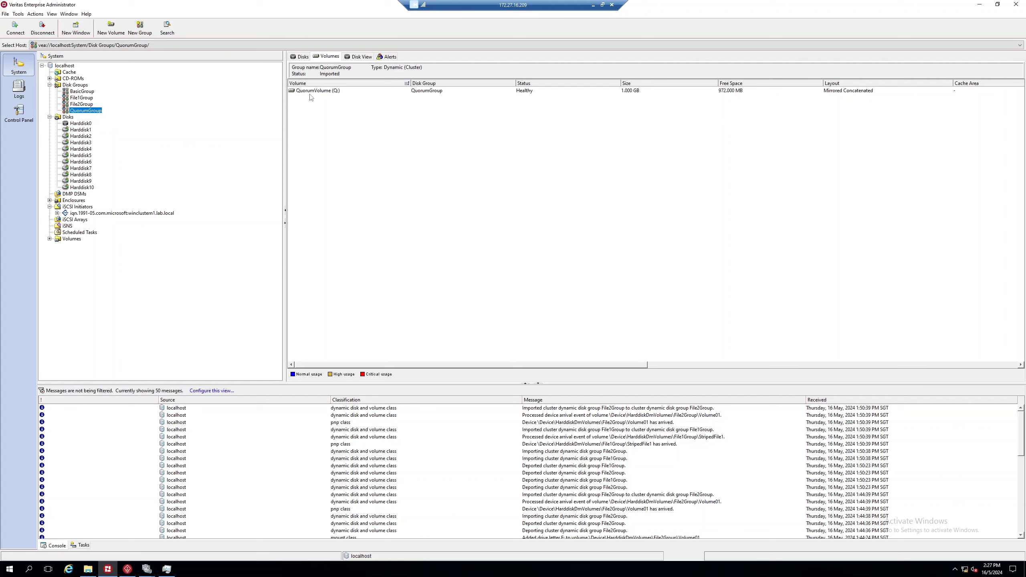
left_click(303, 58)
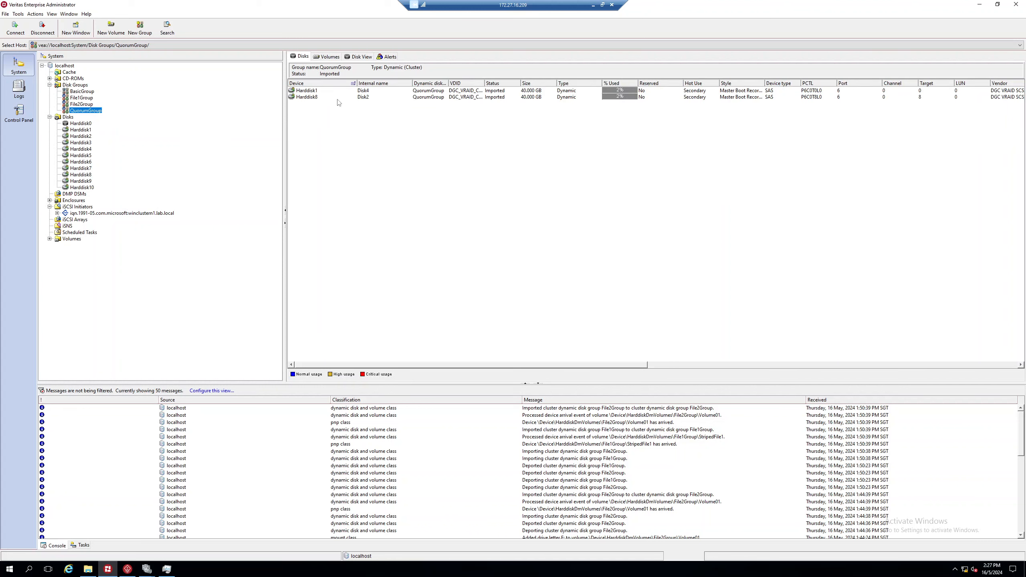
left_click(358, 57)
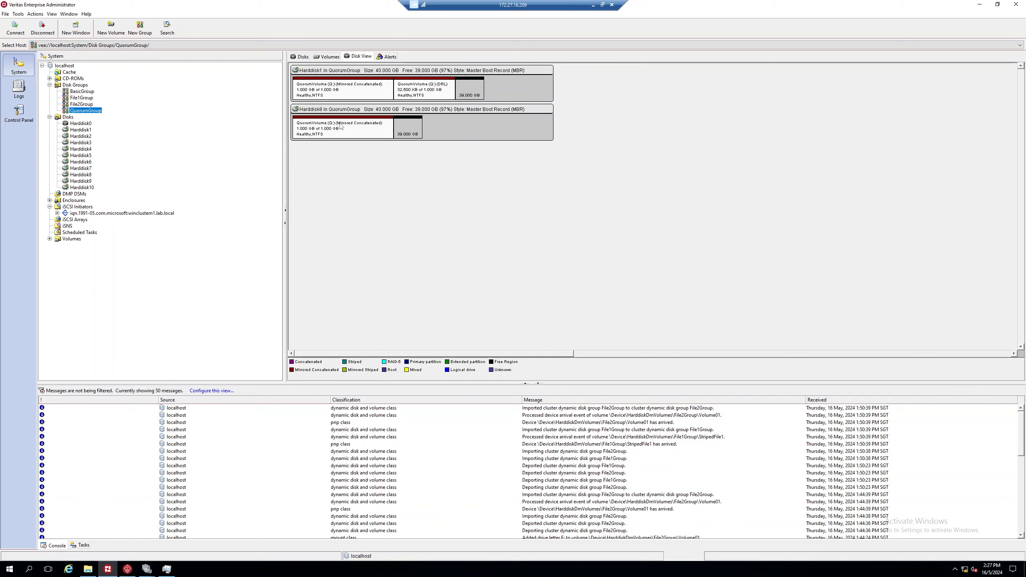
Step: List File1Group's disks, Harddisk2 to Harddisk5, in the Disks table
left_click(91, 104)
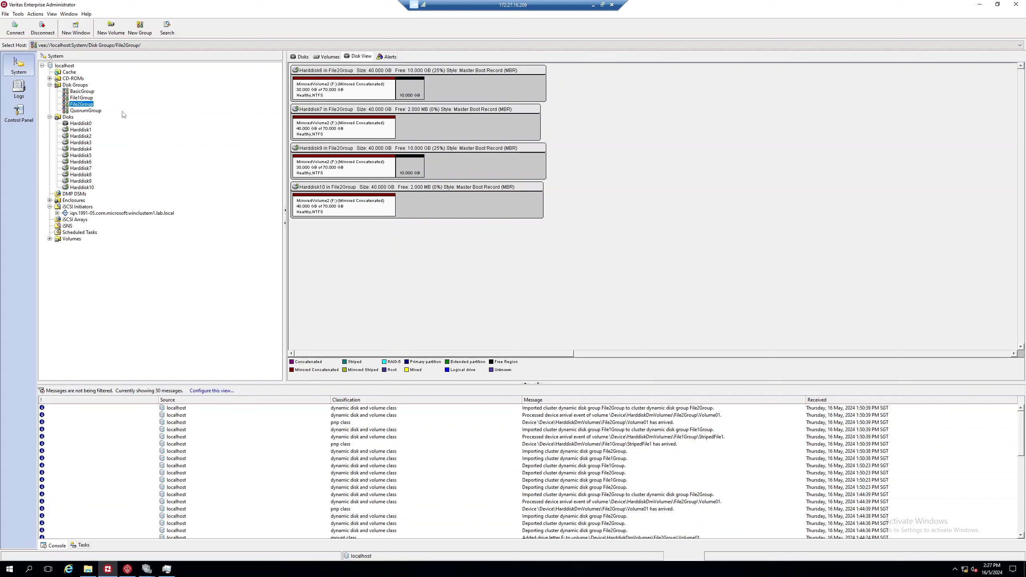
left_click(81, 98)
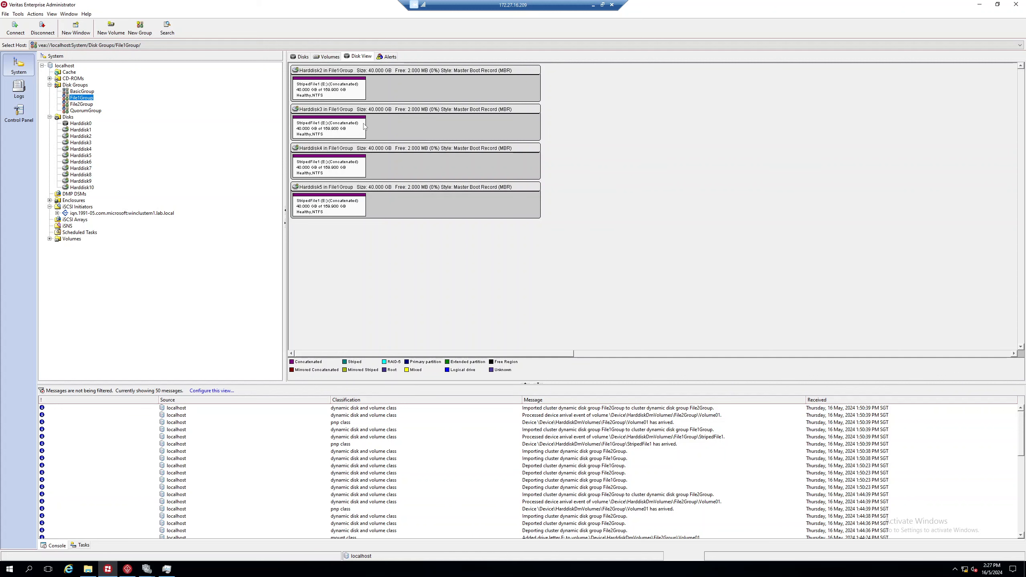
left_click(307, 57)
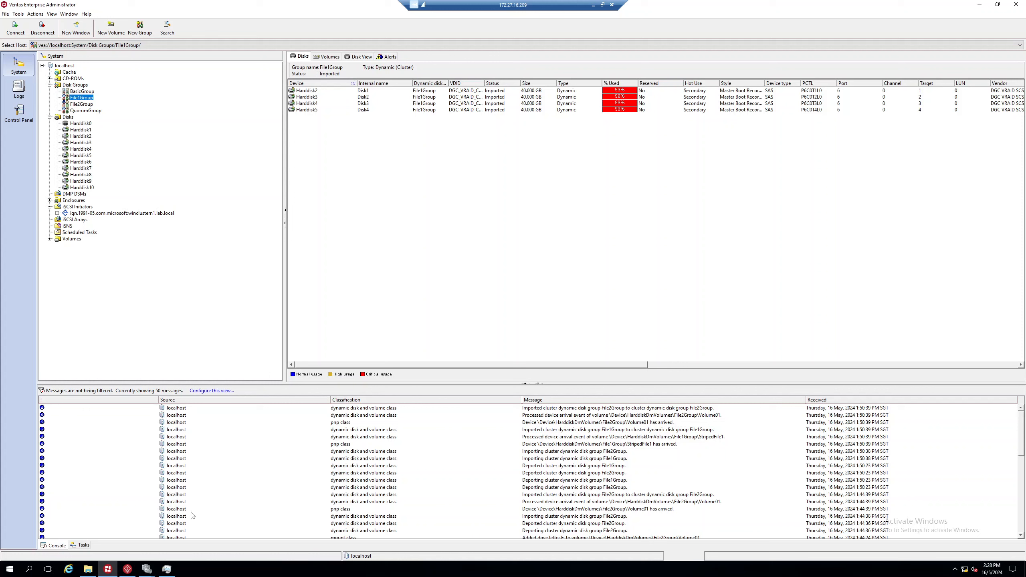
Step: Read the 'Deported cluster dynamic disk group File1Group' console message
left_click(147, 571)
left_click(290, 467)
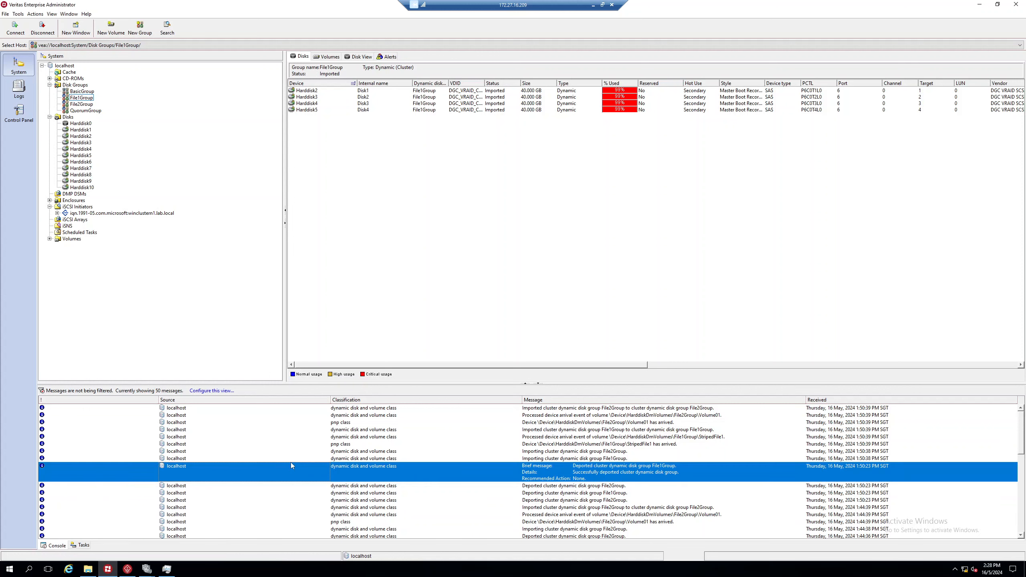
right_click(9, 569)
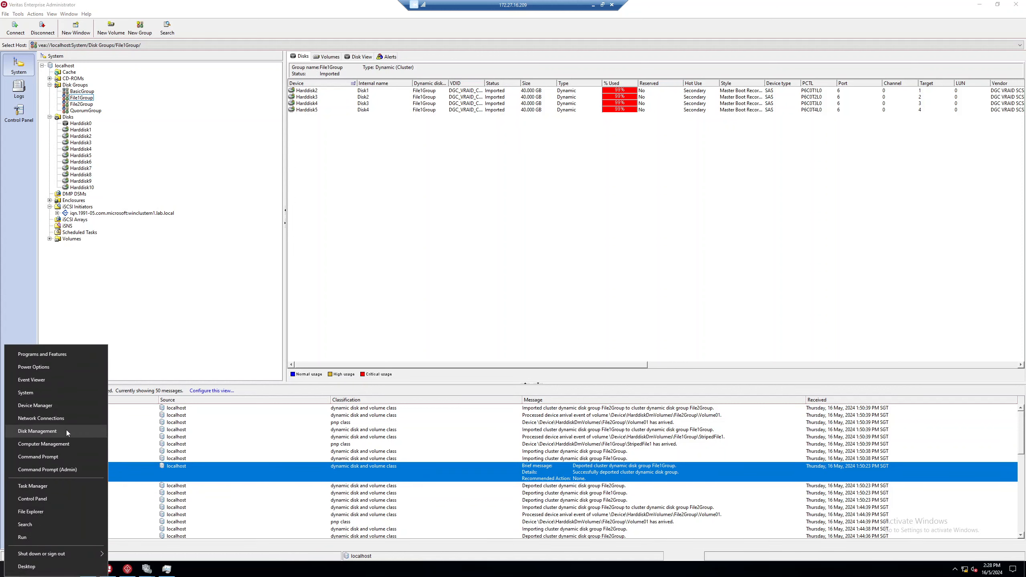
Step: Review StripedFile1 on Disks 2–5 in full-screen Disk Management, then return to Failover Cluster Manager
left_click(70, 430)
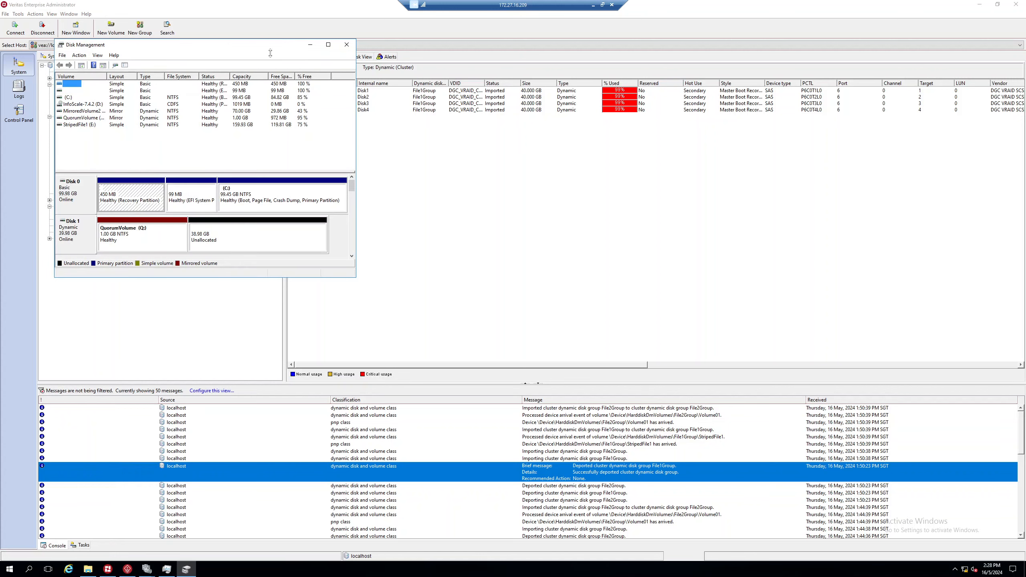
left_click_drag(355, 278, 491, 399)
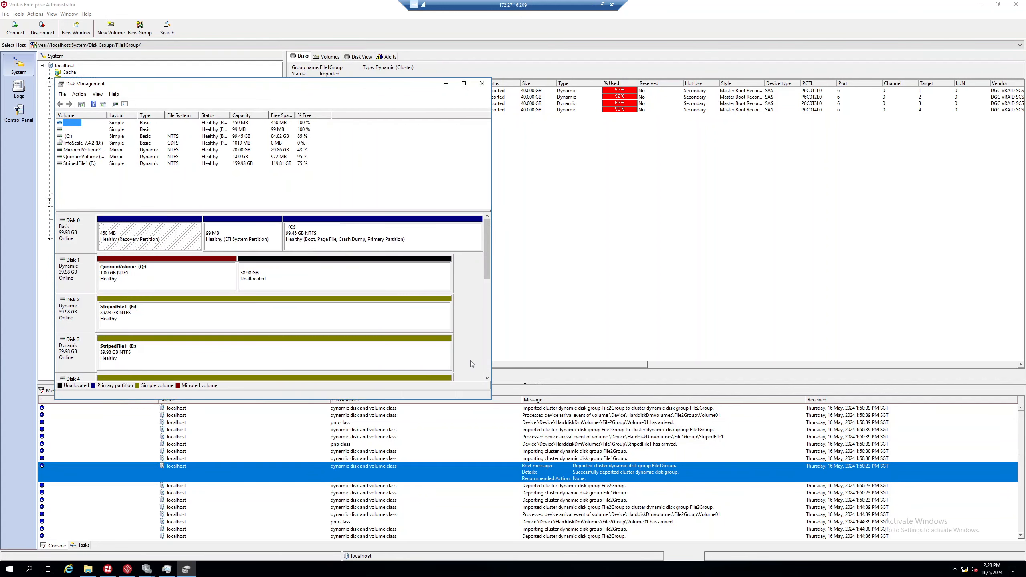
left_click(463, 83)
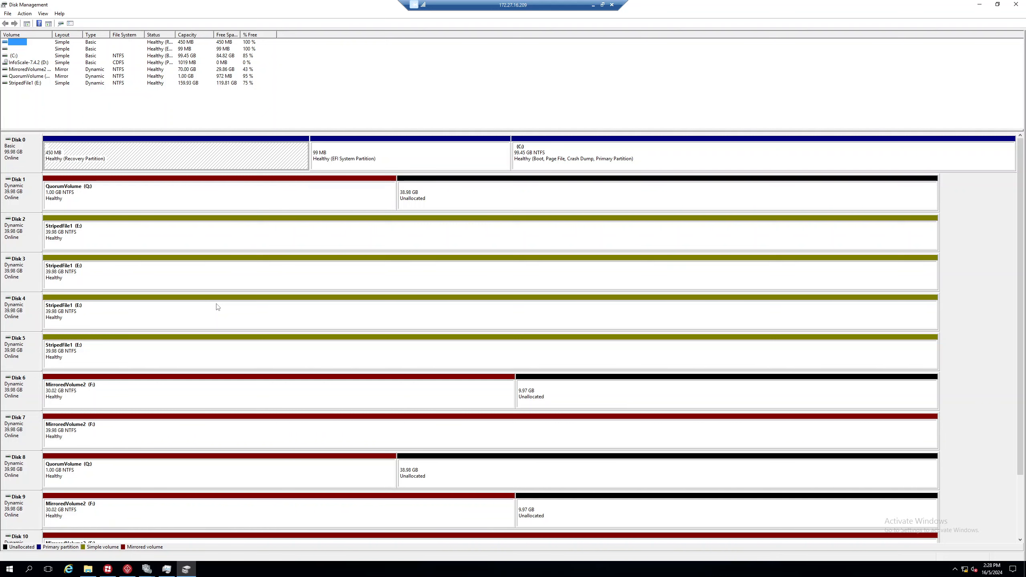
scroll(1022, 363, "down", 3)
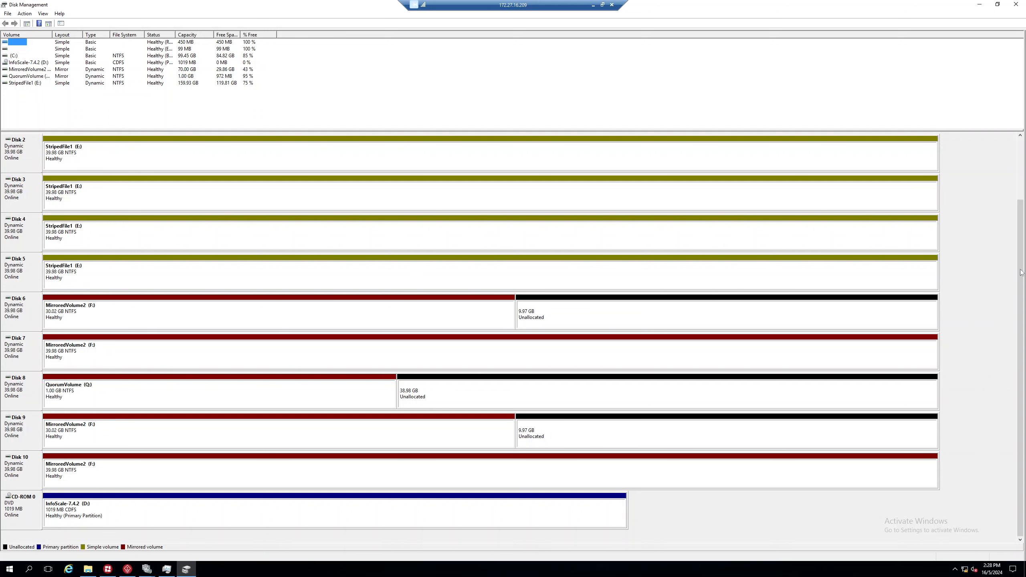
scroll(1016, 273, "up", 3)
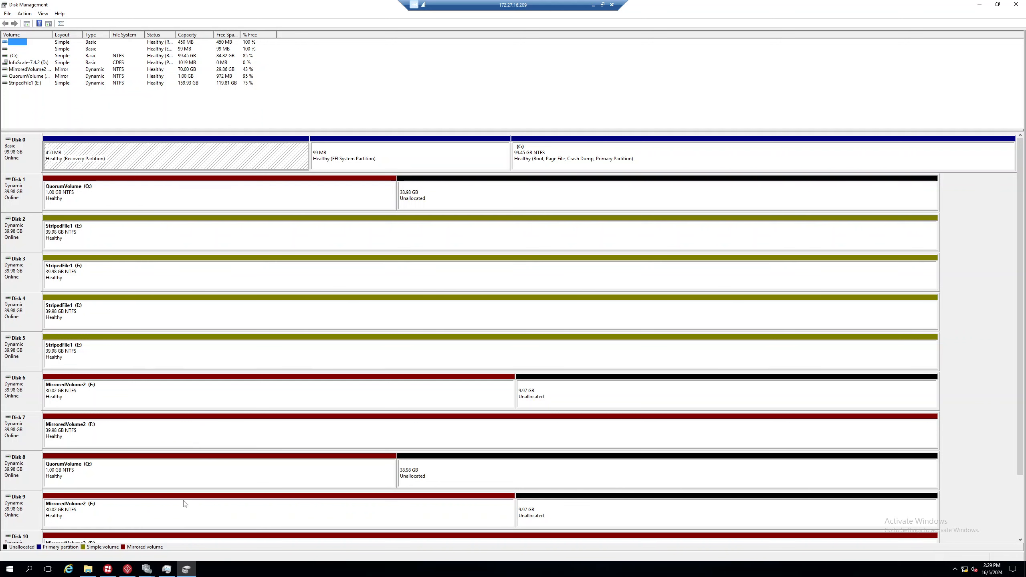
left_click(147, 569)
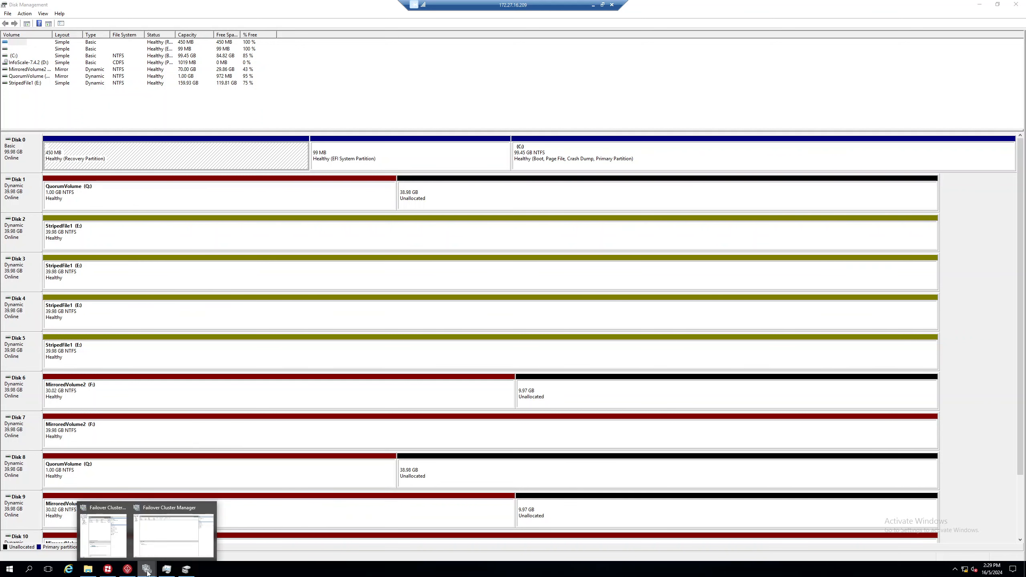
left_click(158, 548)
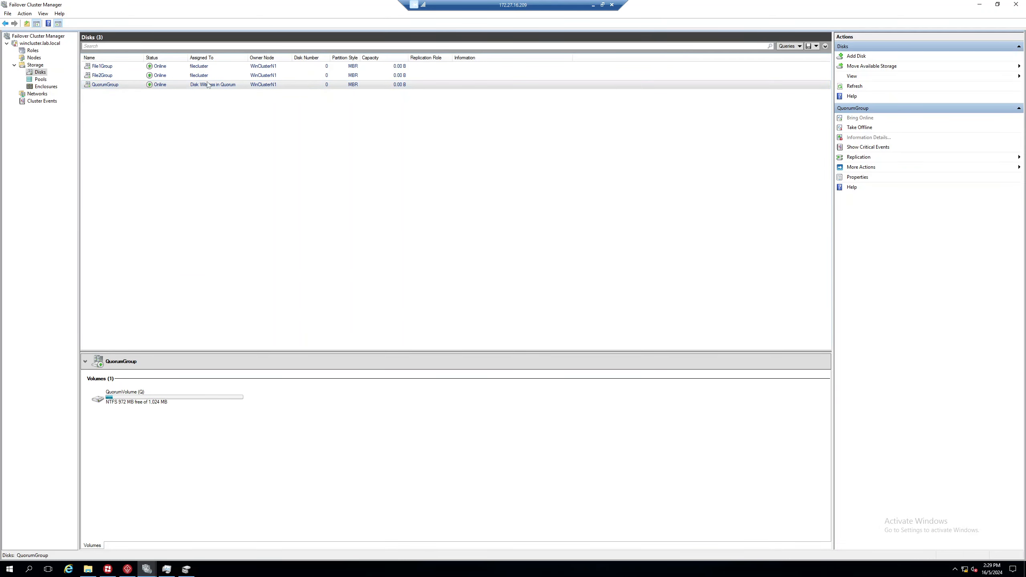
Step: Inspect the File2Group, File1Group and QuorumGroup volumes, including File2Group's properties
left_click(174, 77)
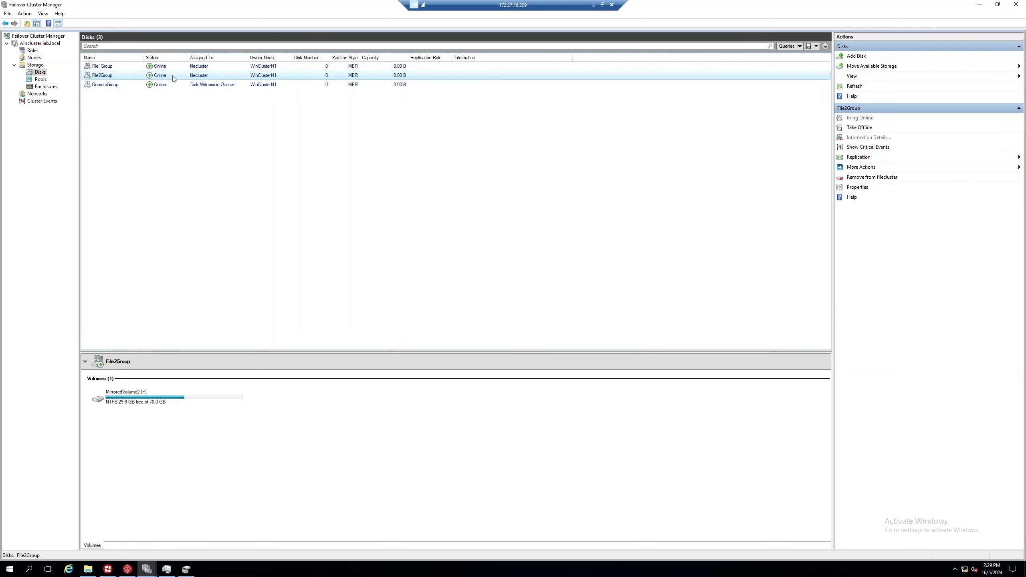
left_click(868, 187)
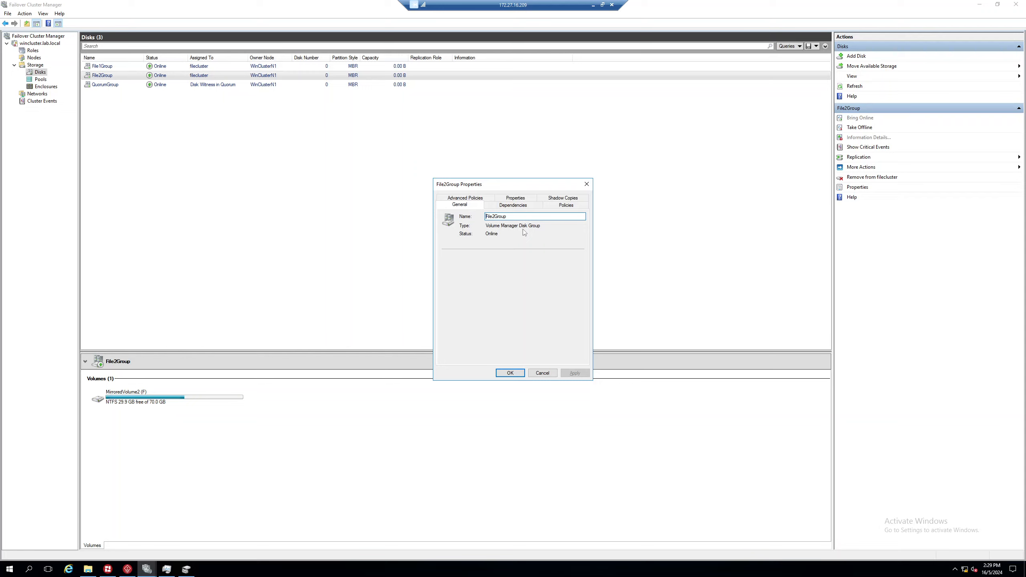
left_click(586, 184)
left_click(109, 68)
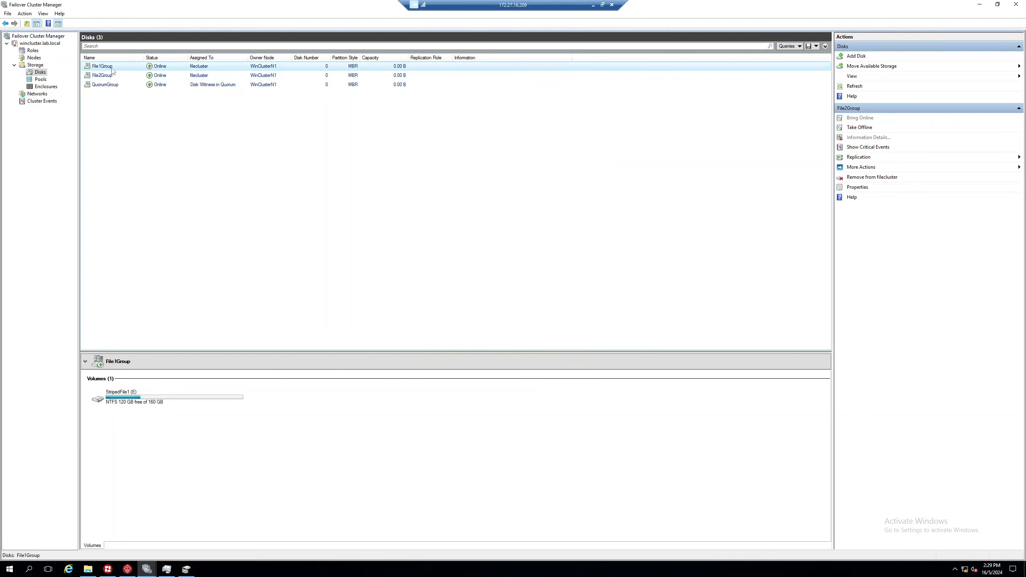
left_click(121, 86)
left_click(123, 75)
left_click(105, 66)
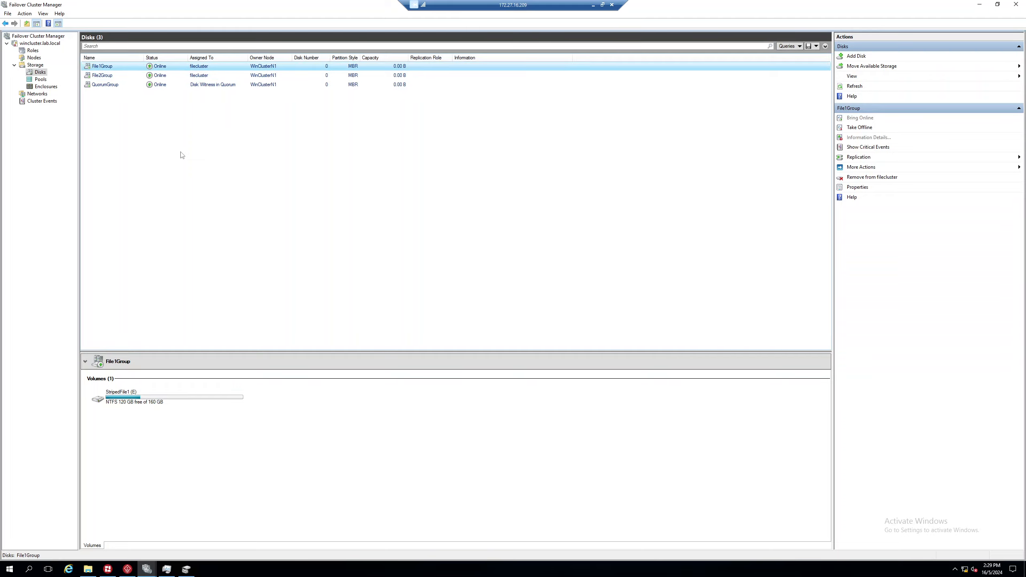
left_click(113, 86)
left_click(110, 76)
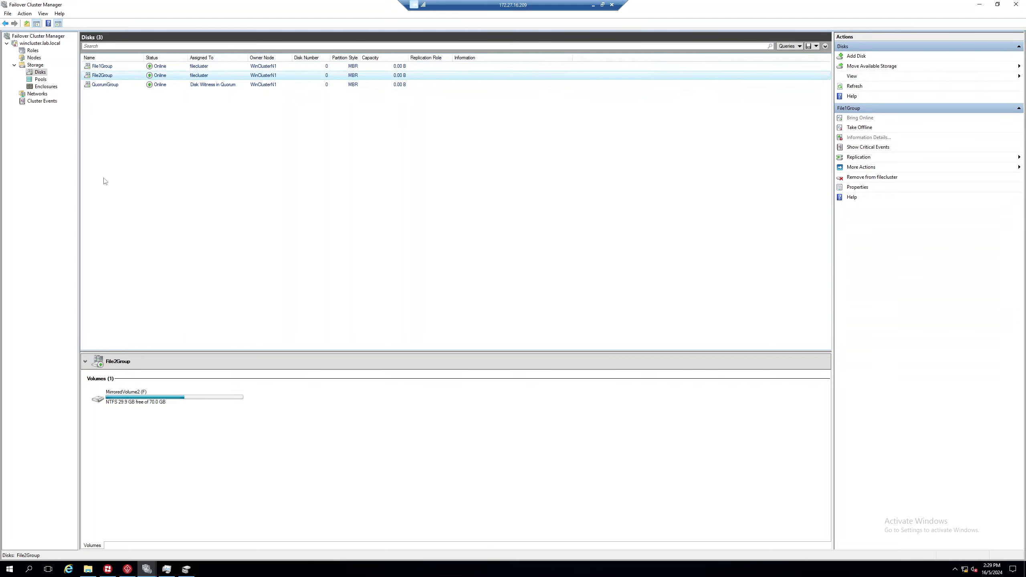
Step: Leave the cluster node session and make the DC remote session full screen
left_click(127, 569)
left_click(109, 569)
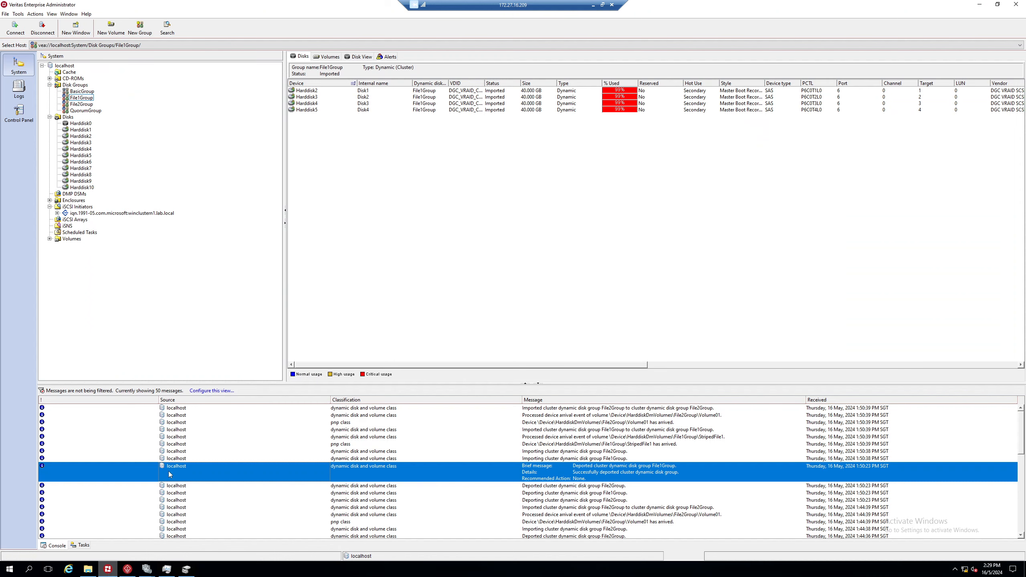
double_click(512, 6)
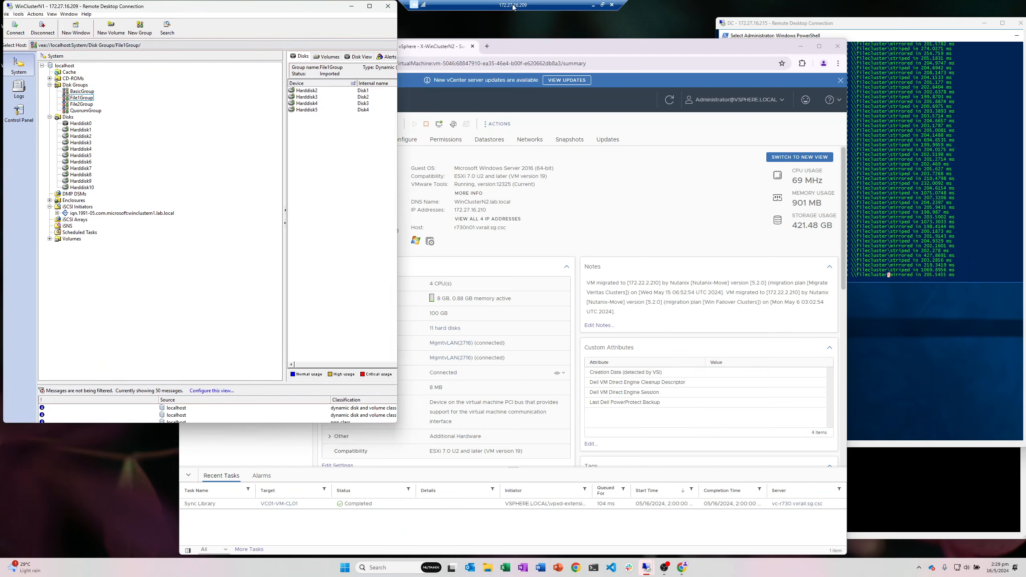
left_click_drag(613, 45, 604, 48)
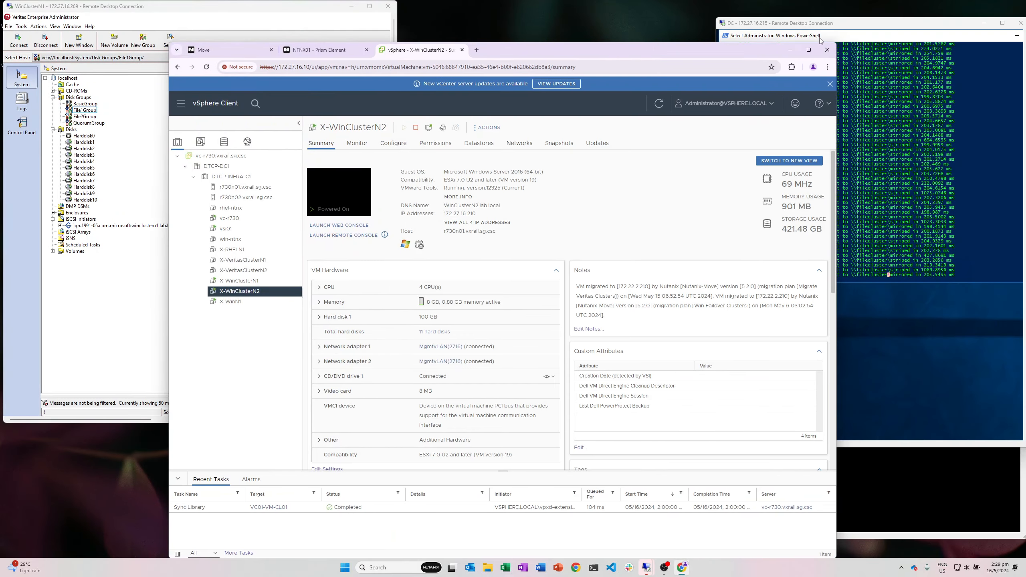
double_click(829, 23)
Step: Rerun C:\Users\Administrator\Desktop\writeshare.ps1 in PowerShell, then open the Run dialog
left_click(221, 178)
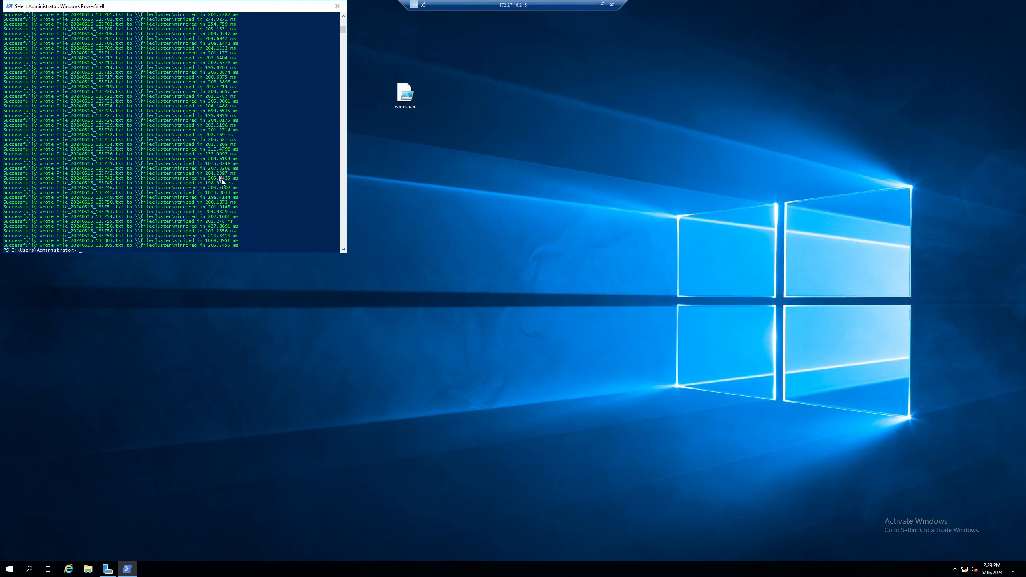
key("Escape")
right_click(221, 180)
key("Return")
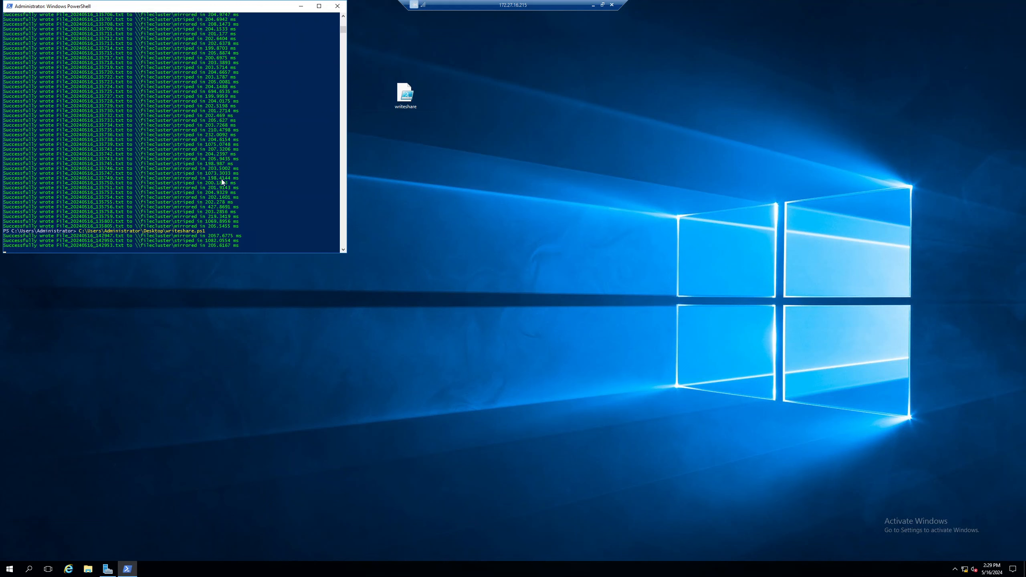
right_click(10, 568)
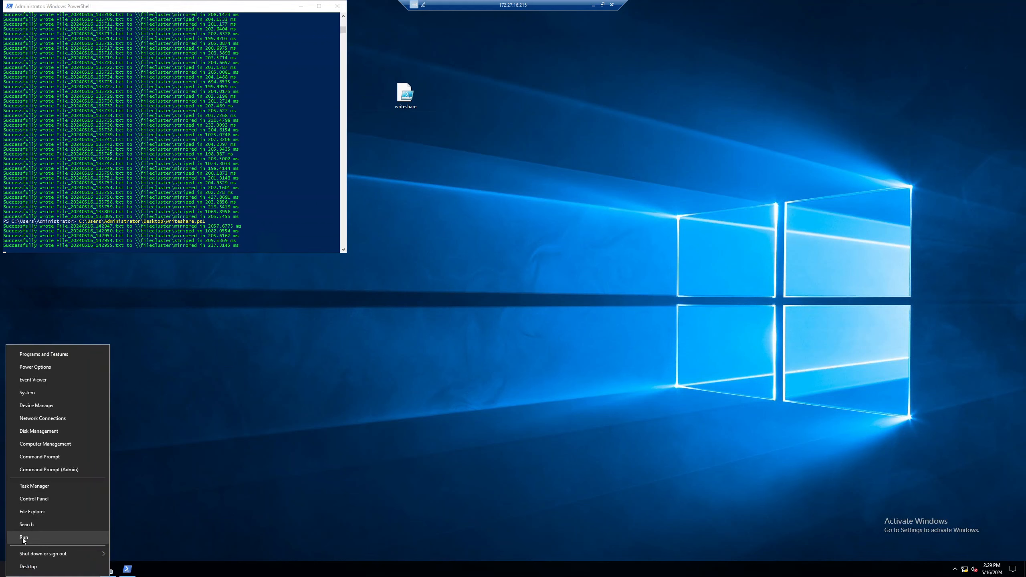
left_click(22, 537)
Step: Open \\filecluster and browse the mirrored share to confirm its 31,314 test files
left_click(66, 543)
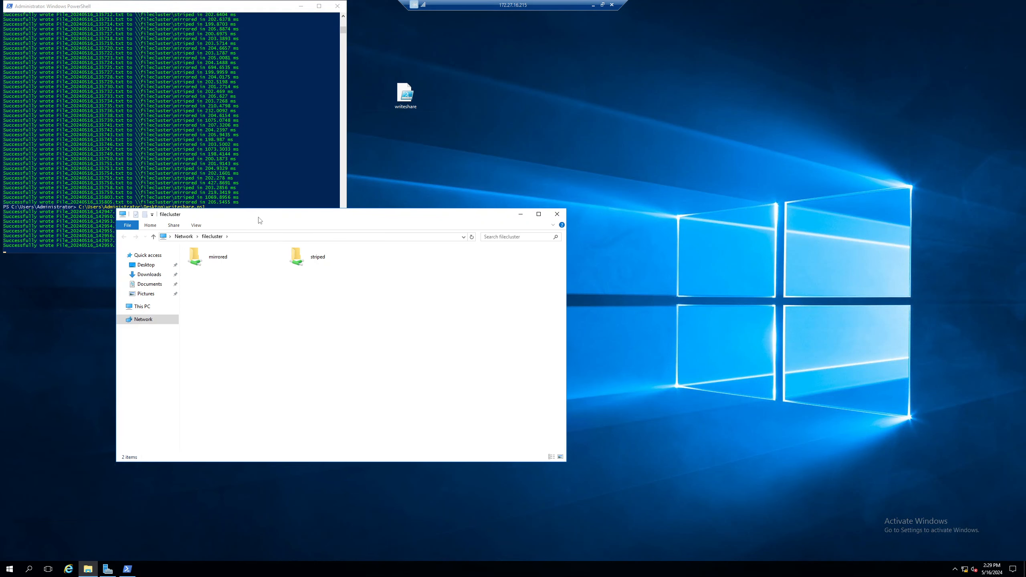
left_click_drag(259, 220, 381, 293)
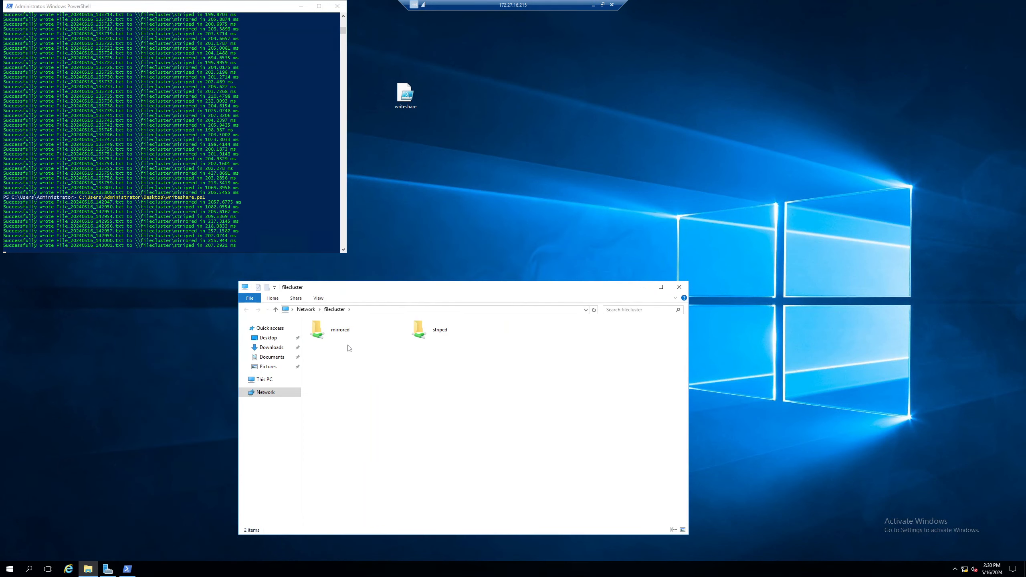
double_click(350, 337)
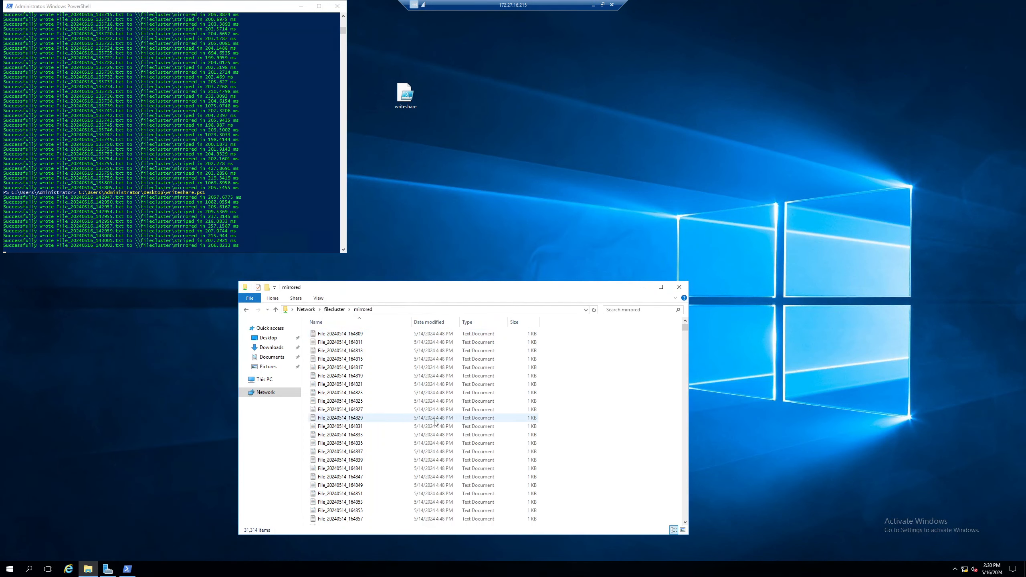
scroll(440, 418, "down", 10)
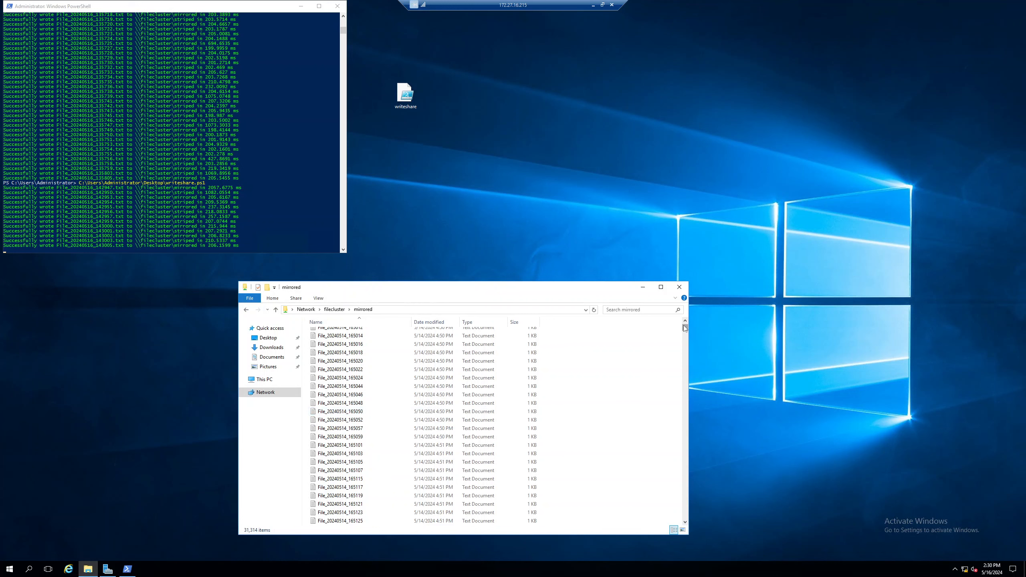
Step: Open the striped share to confirm its 32,166 test files, then exit the RDP full screen
left_click(335, 309)
left_click(418, 334)
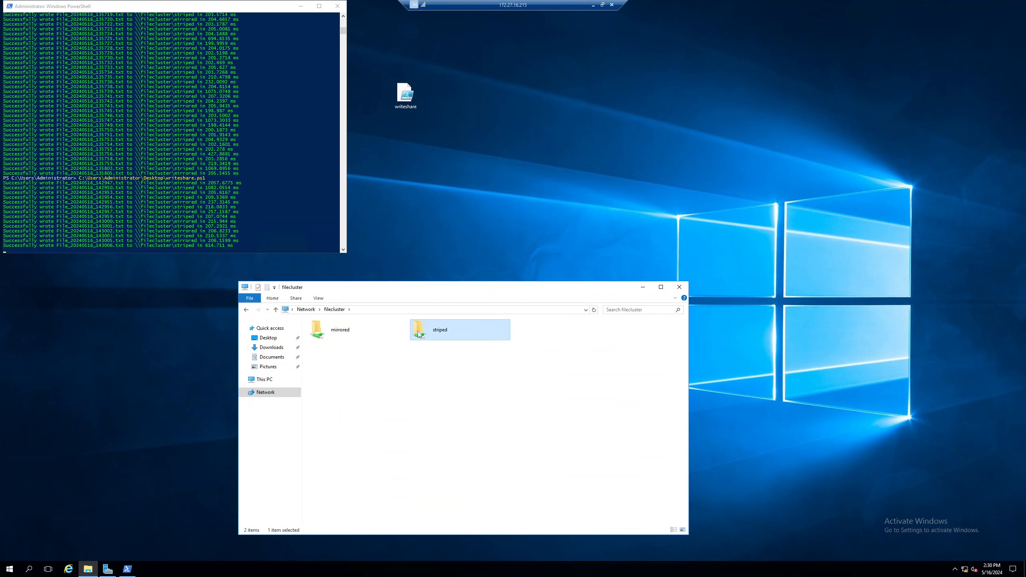
double_click(449, 333)
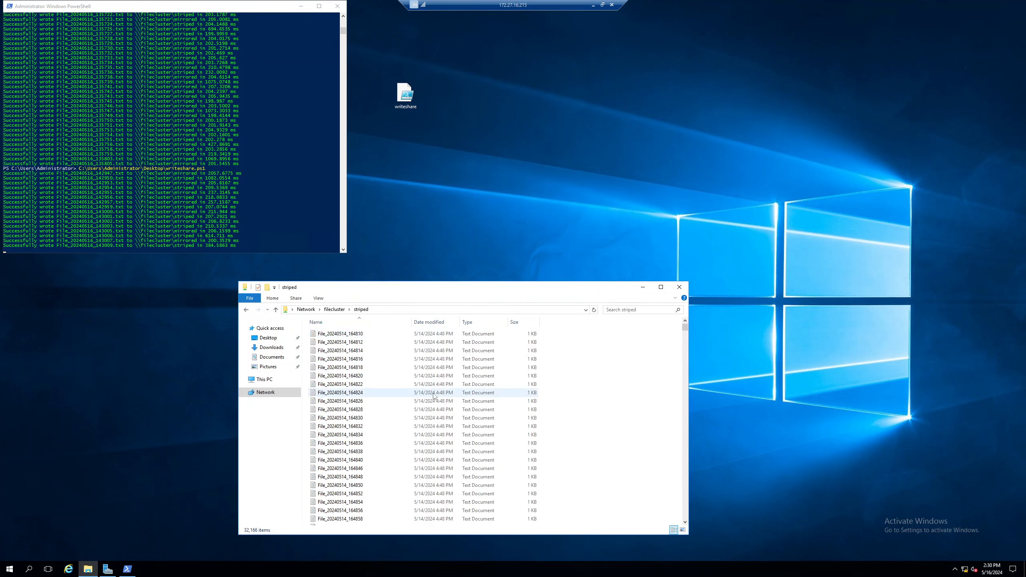
scroll(434, 395, "down", 2)
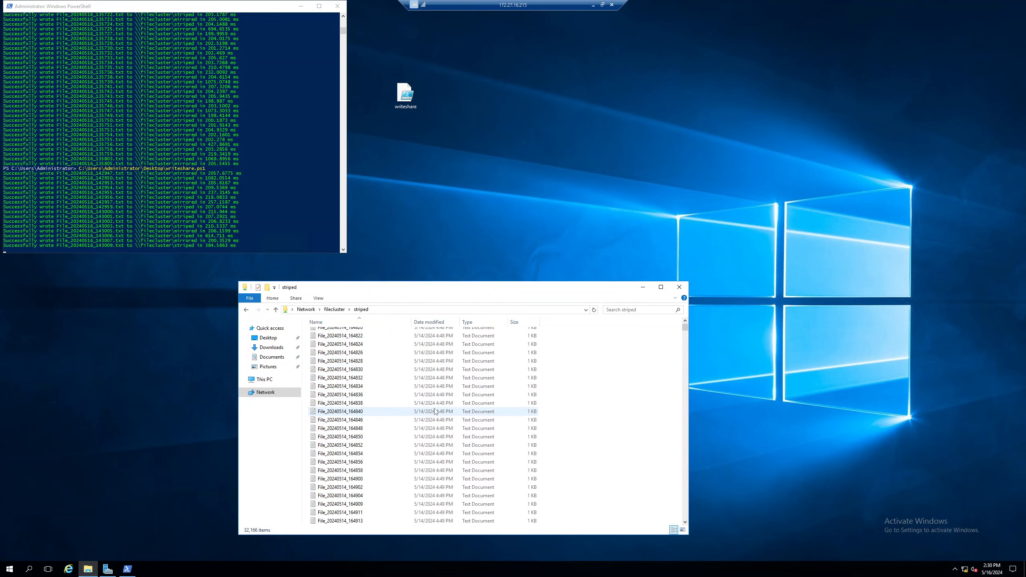
double_click(527, 8)
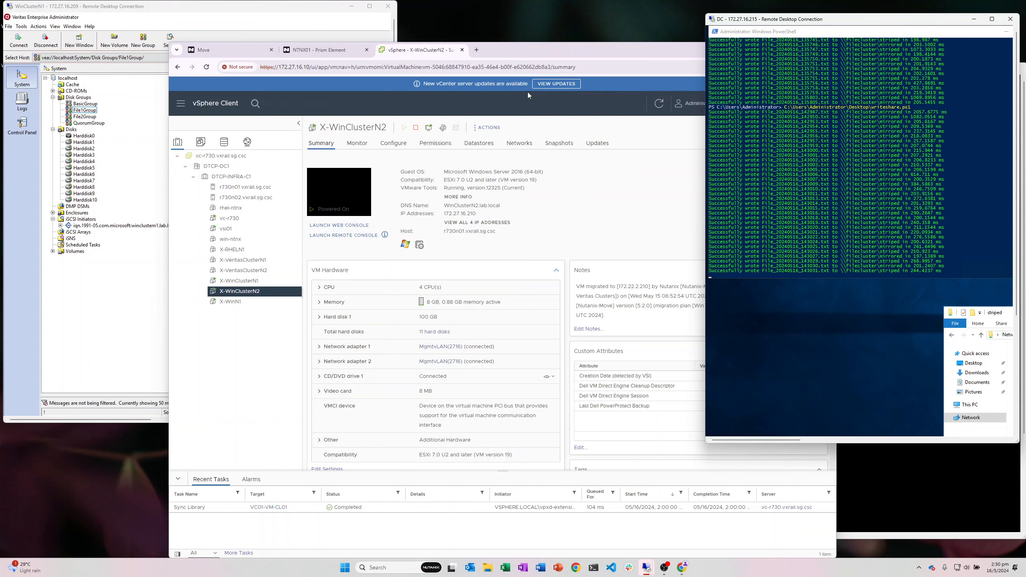
Step: In Prism Element, list the cluster's volume groups in the Storage table view
left_click(315, 53)
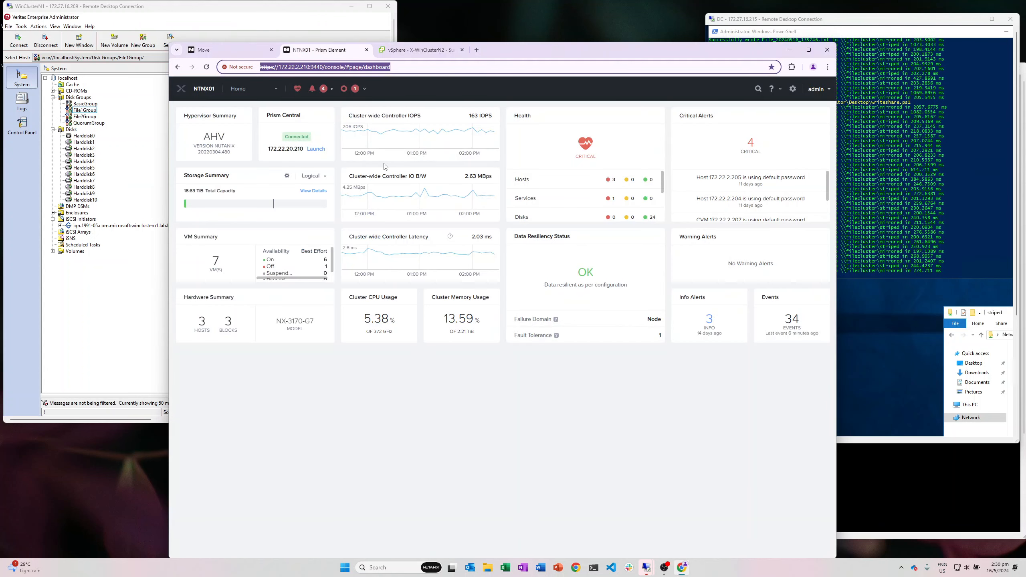
left_click(251, 89)
left_click(247, 150)
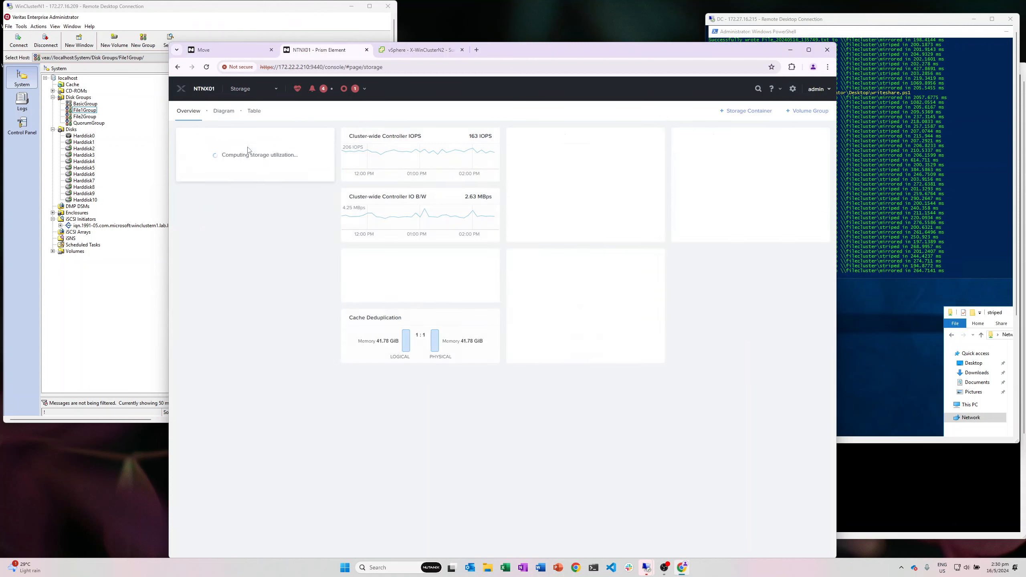
left_click(253, 112)
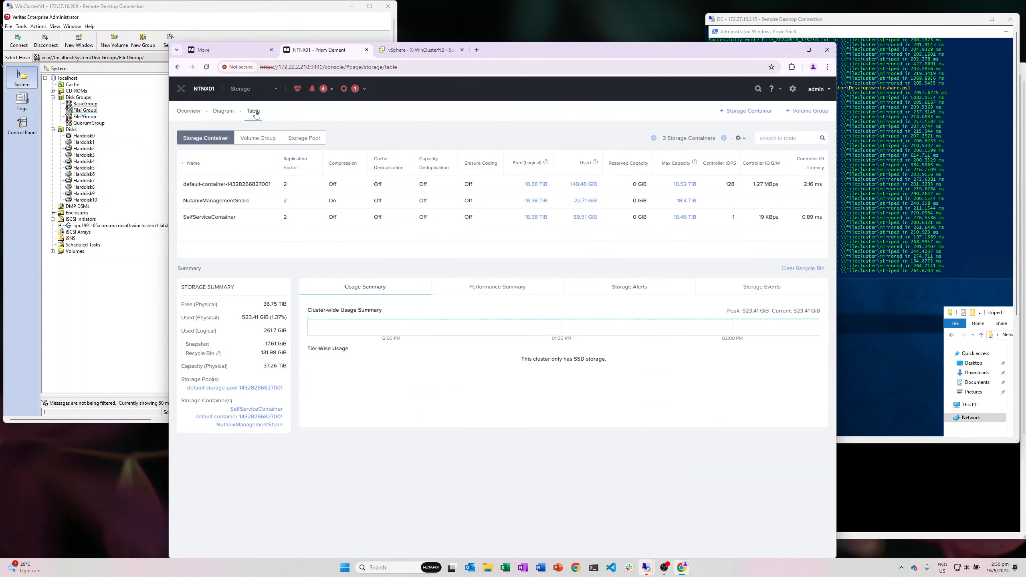
left_click(250, 138)
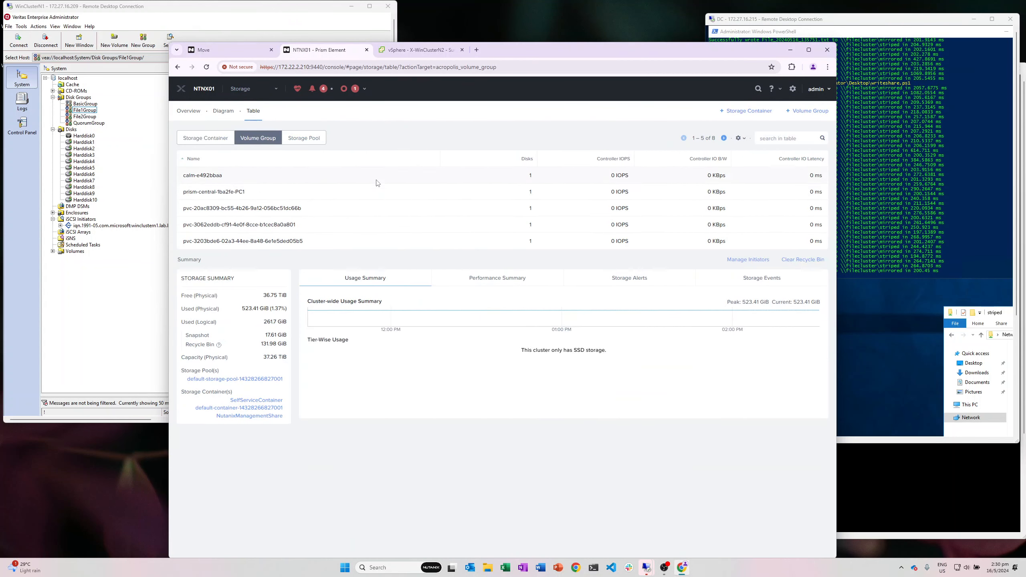
Step: Start a new volume group named 'veritascluster'
left_click(802, 111)
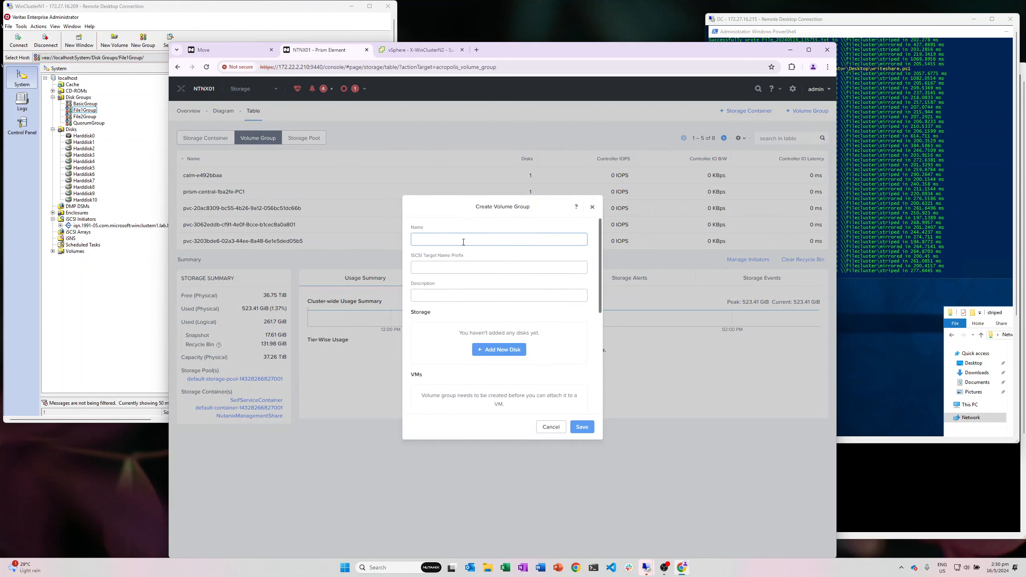
type("veri")
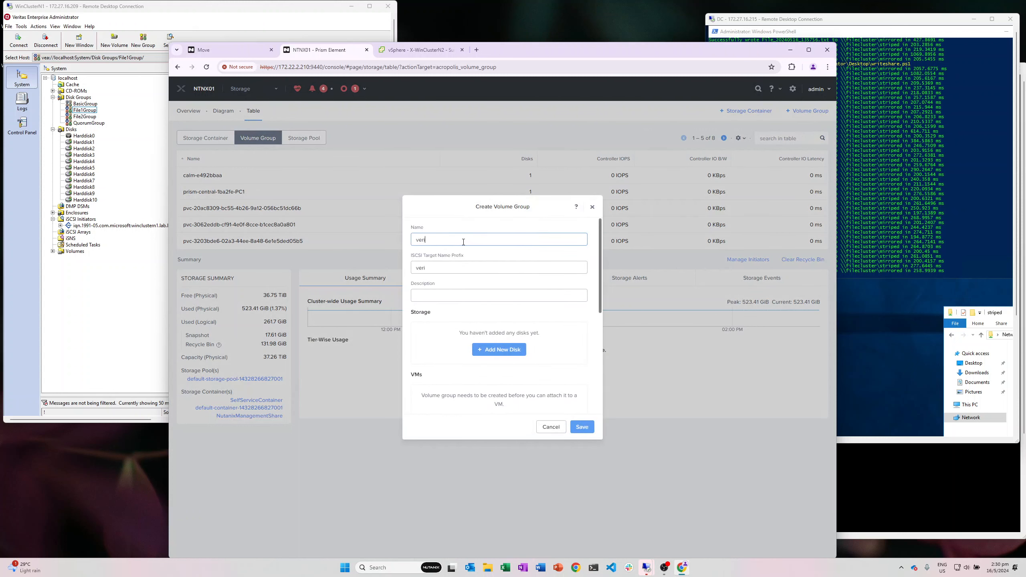
type("tascluster")
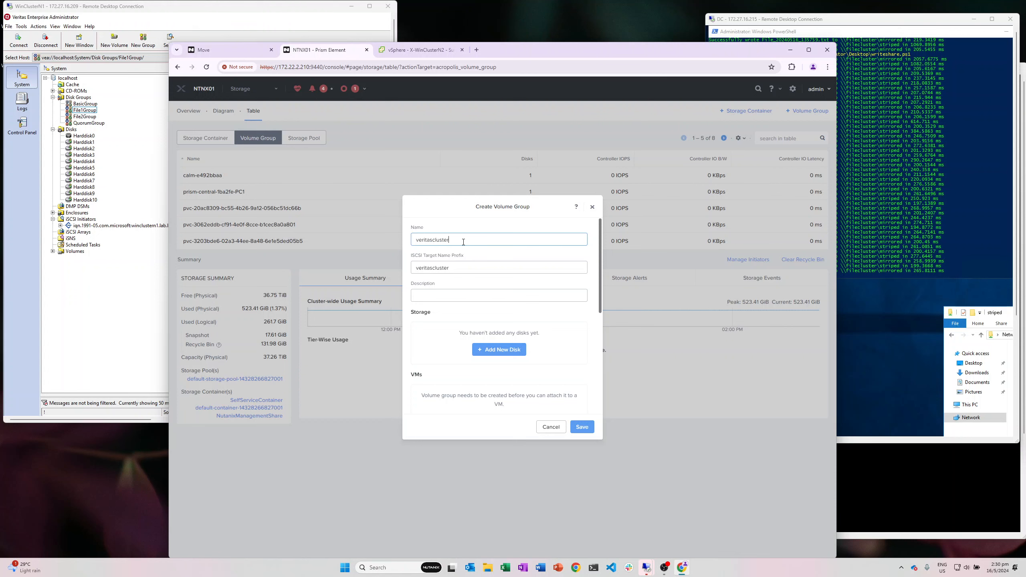
left_click(446, 297)
scroll(482, 318, "down", 2)
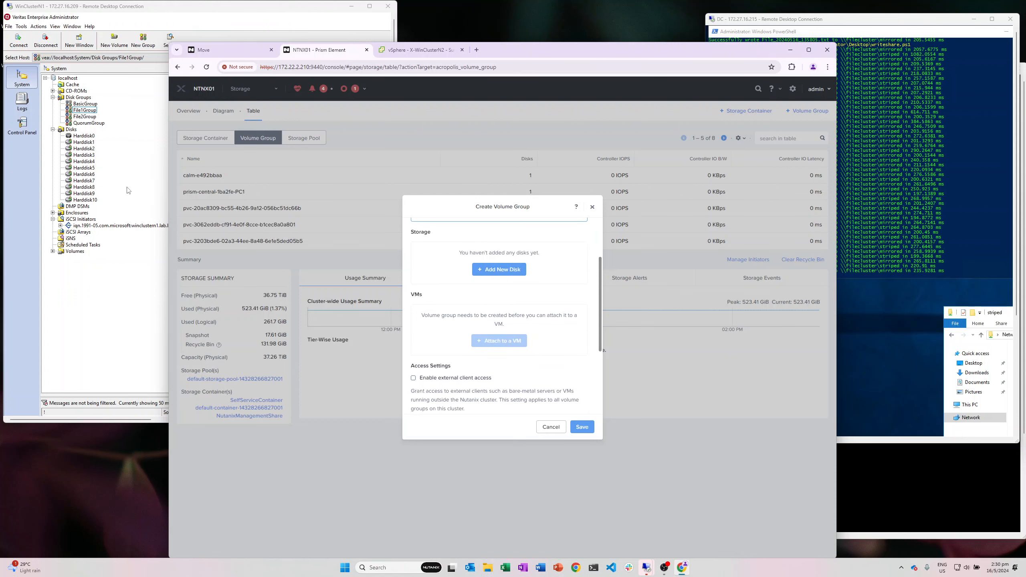
left_click(121, 285)
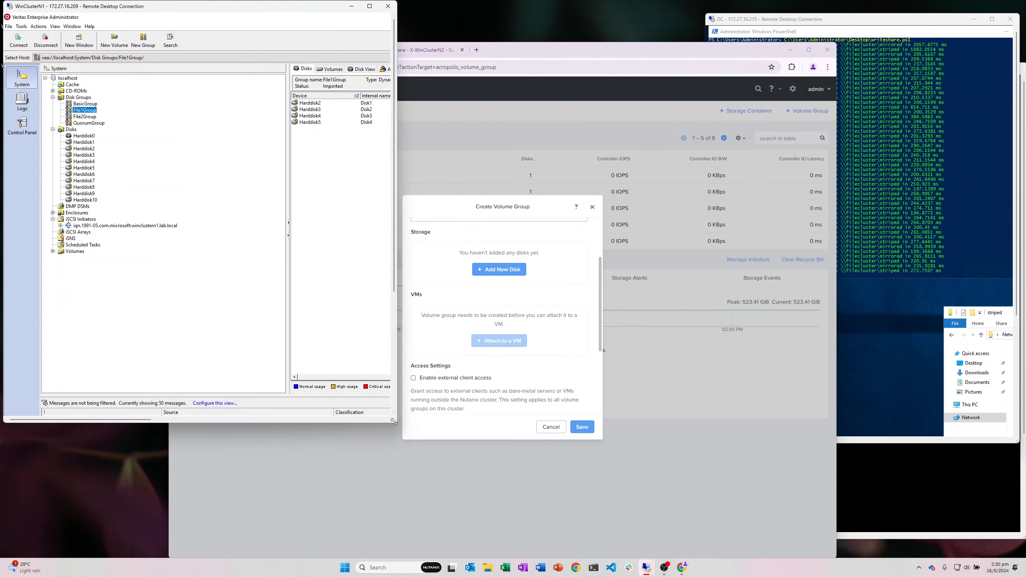
Step: Enlarge the VEA window and view the disks of File2Group, BasicGroup, File1Group and QuorumGroup
left_click_drag(395, 422, 573, 501)
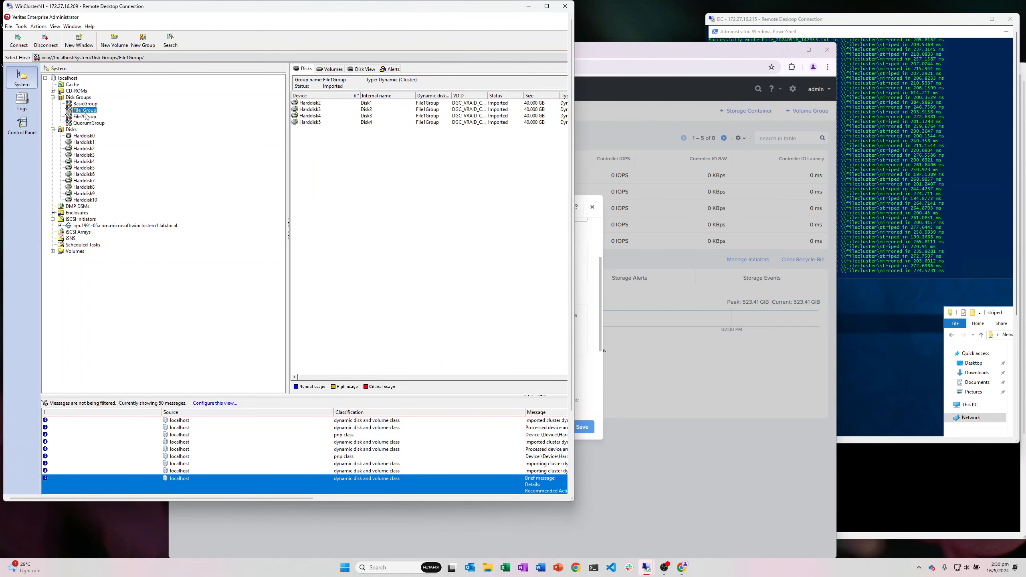
left_click(85, 117)
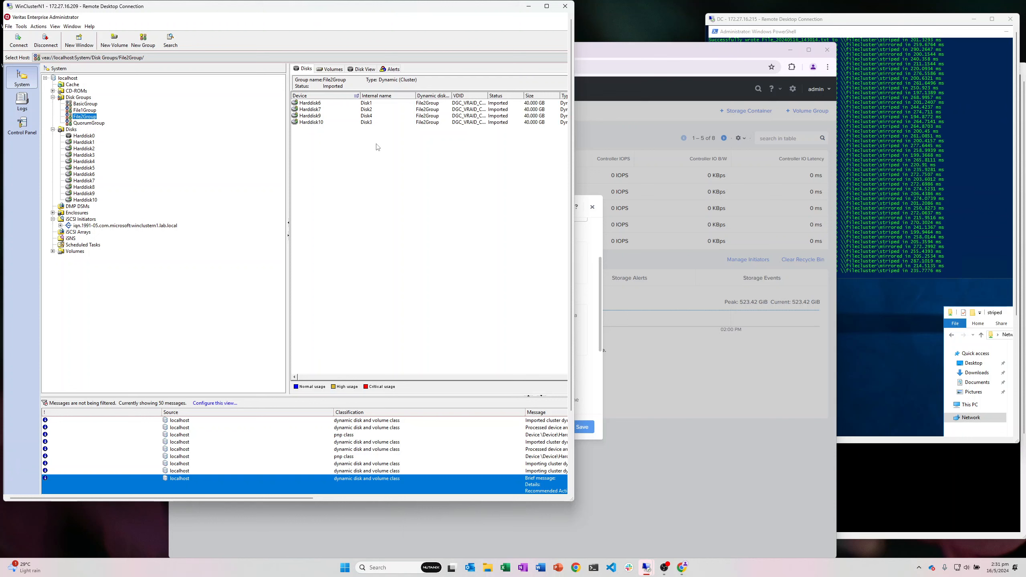
left_click(93, 104)
left_click(92, 111)
left_click(92, 117)
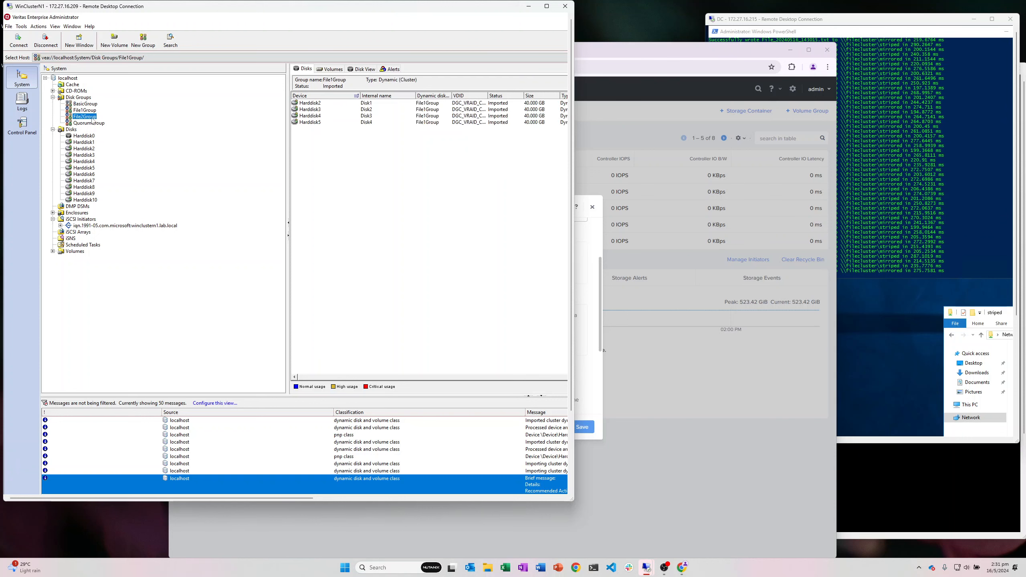
left_click(92, 123)
Step: Begin adding a new disk to the volume group with a size of 40 GiB
left_click(601, 284)
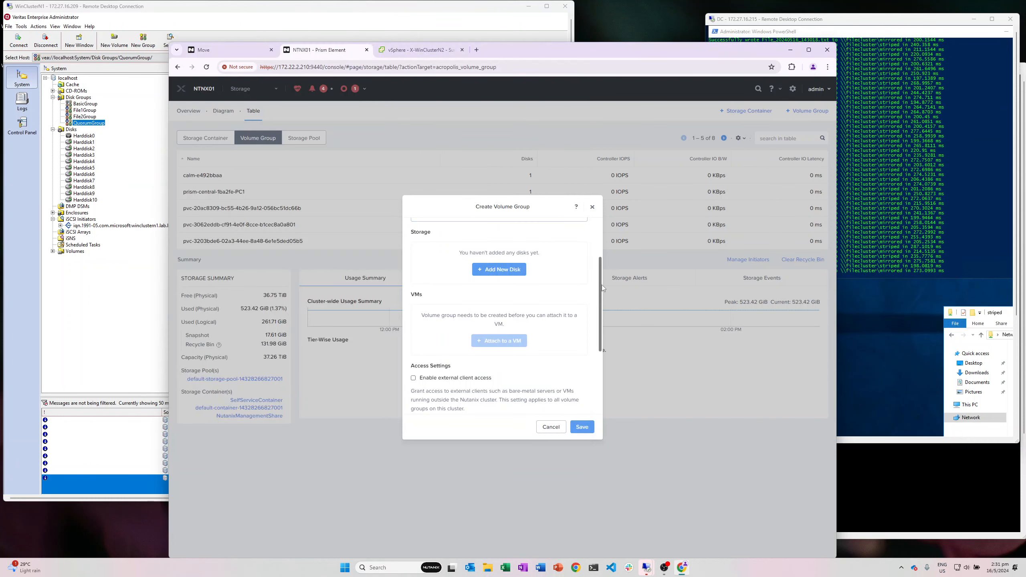
left_click(546, 280)
left_click(511, 269)
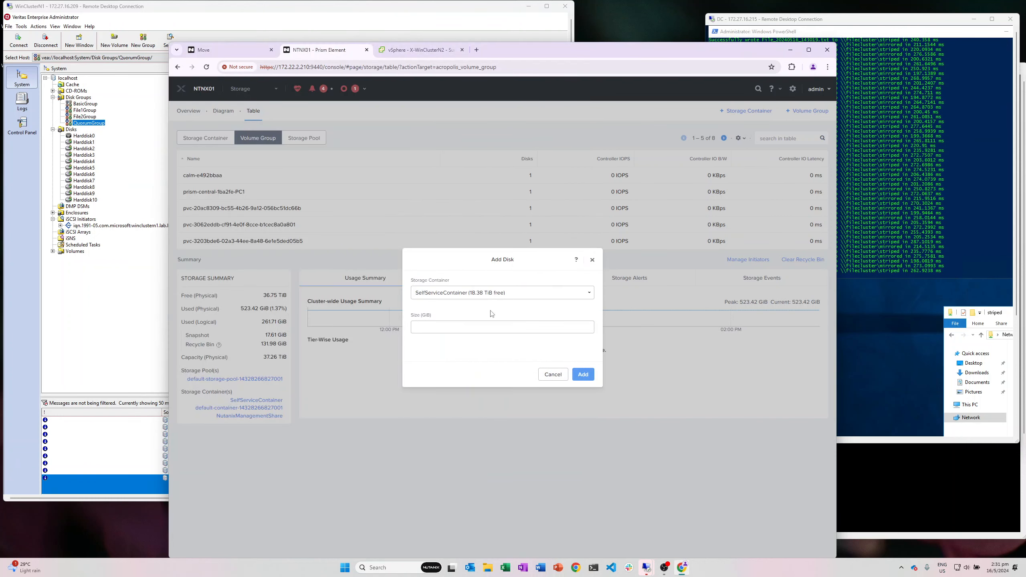
left_click(466, 327)
type("40")
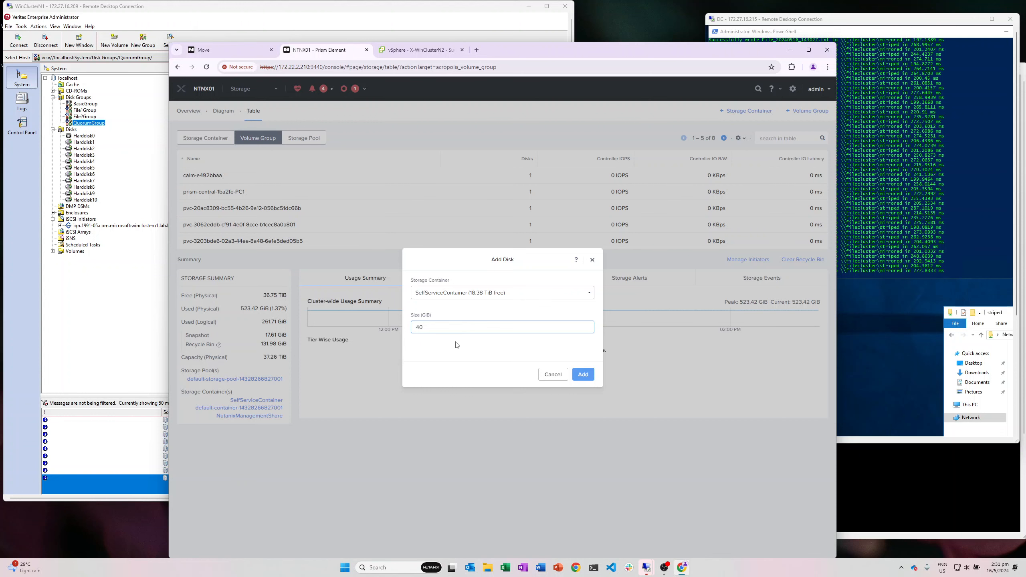
Step: In Veritas, check the BasicGroup and File1Group disks and QuorumGroup's volumes
left_click(96, 125)
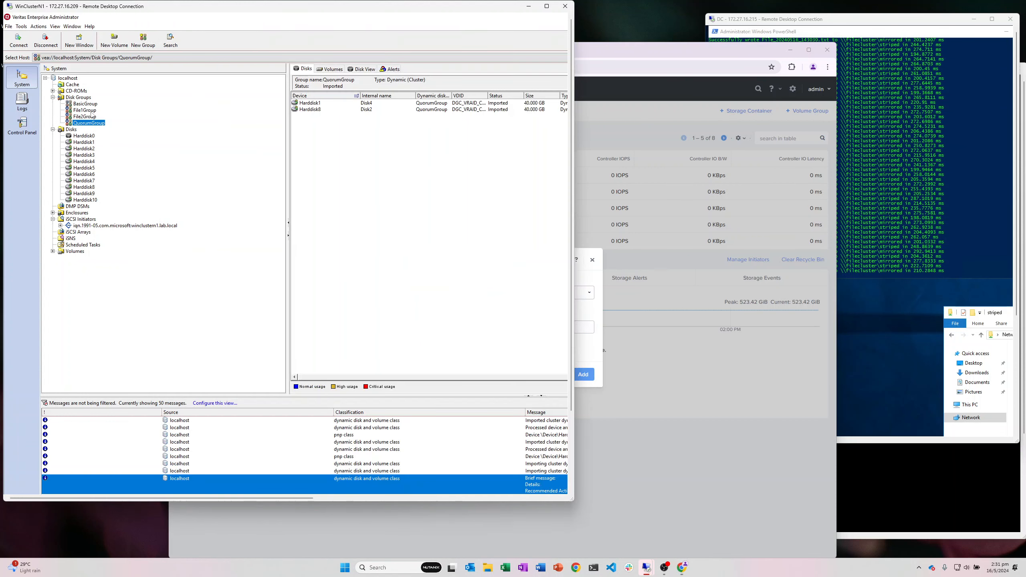
left_click(87, 104)
left_click(87, 110)
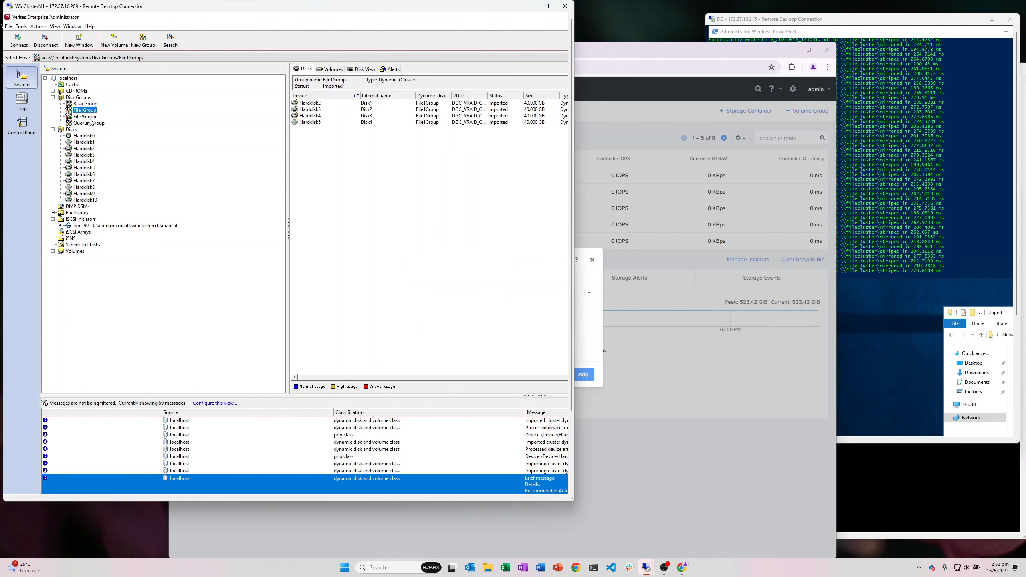
left_click(91, 123)
left_click(335, 69)
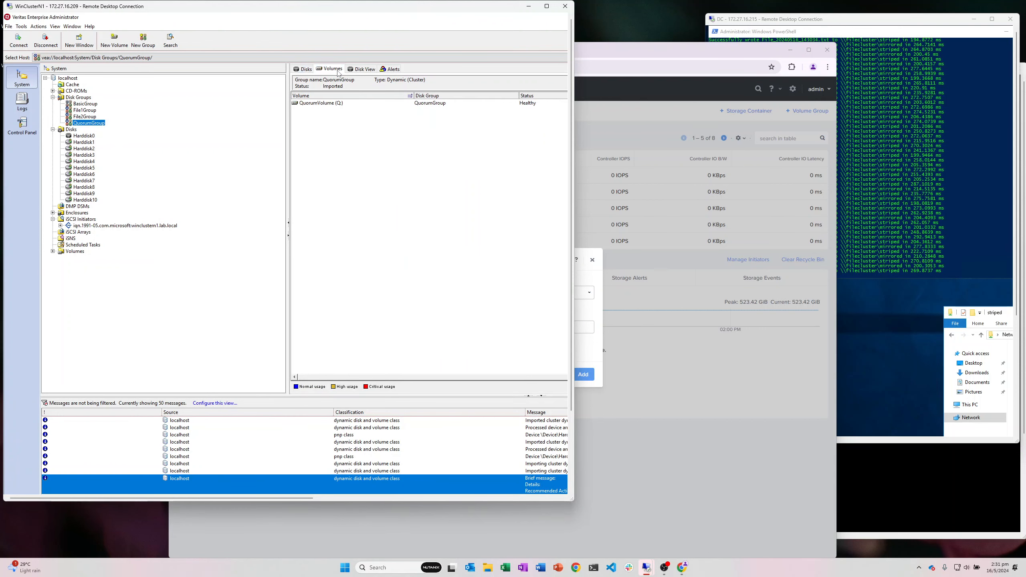
Step: Add the 40 GiB disk to the volume group and begin another new disk
left_click(596, 277)
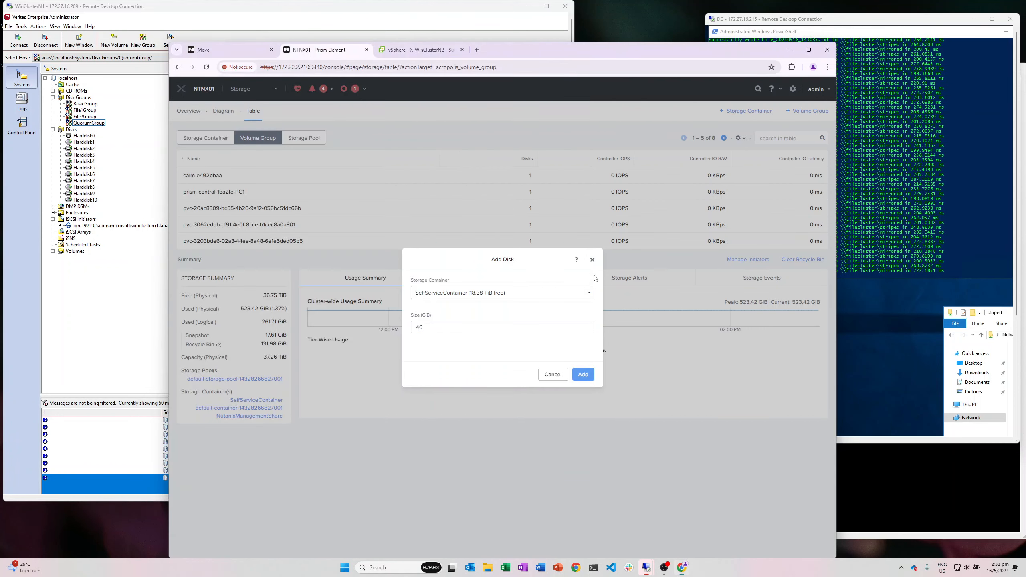
left_click(583, 374)
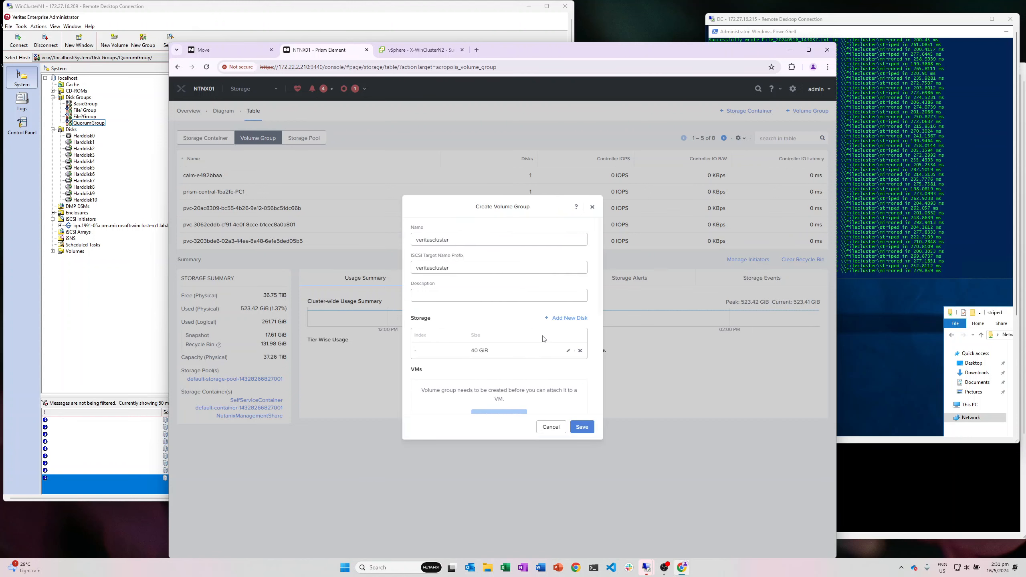
left_click(567, 319)
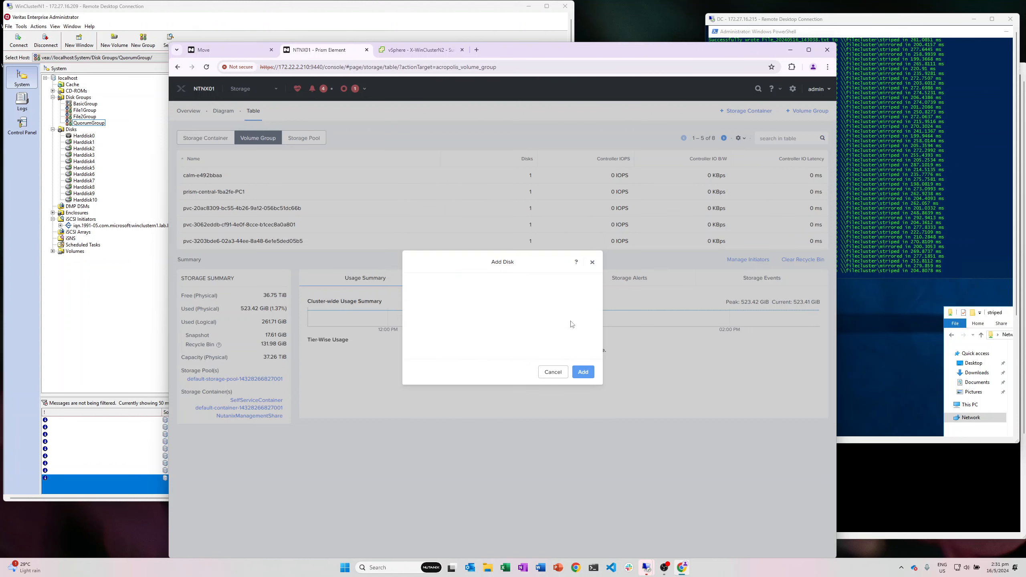
left_click(89, 118)
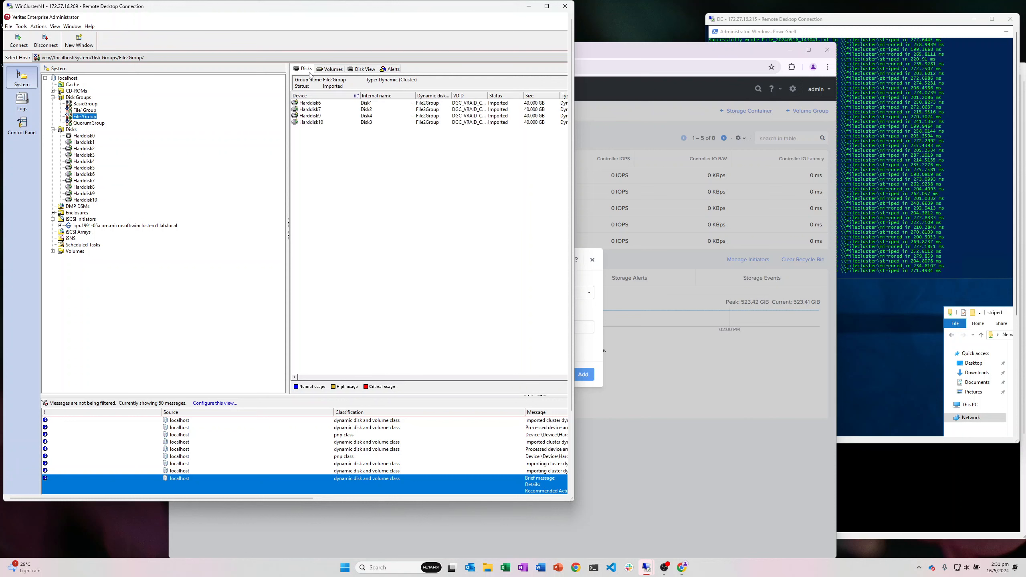
Step: Widen VEA and compare the File2Group and File1Group disk and volume layouts in Disk View
left_click_drag(574, 157, 838, 154)
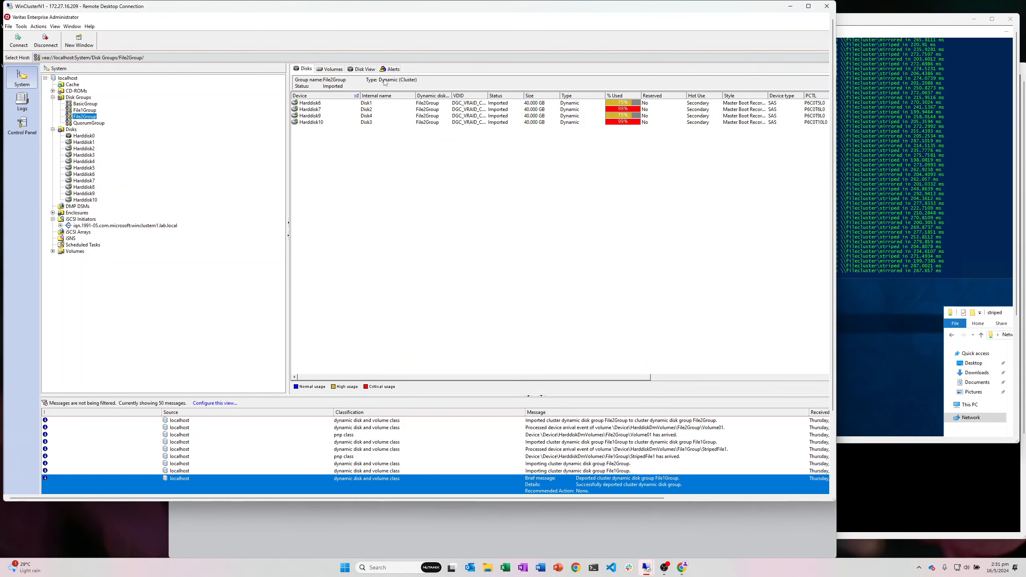
left_click(363, 69)
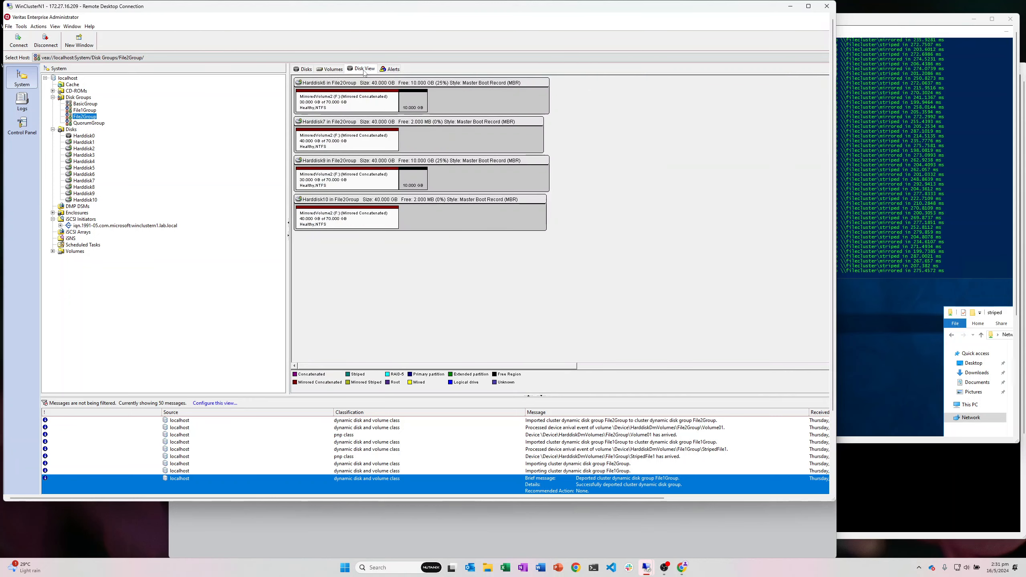
left_click(95, 110)
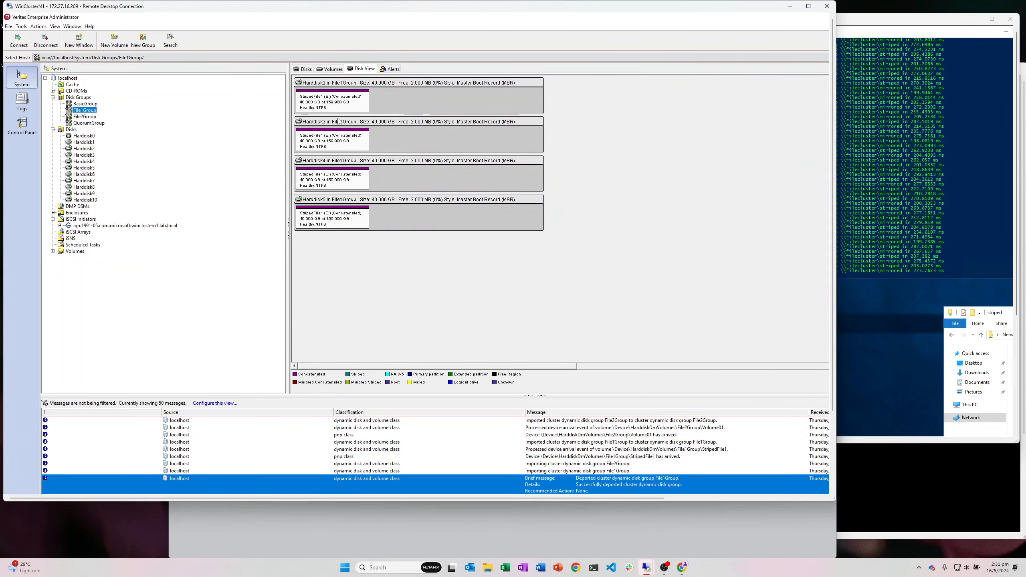
left_click(331, 69)
left_click(309, 70)
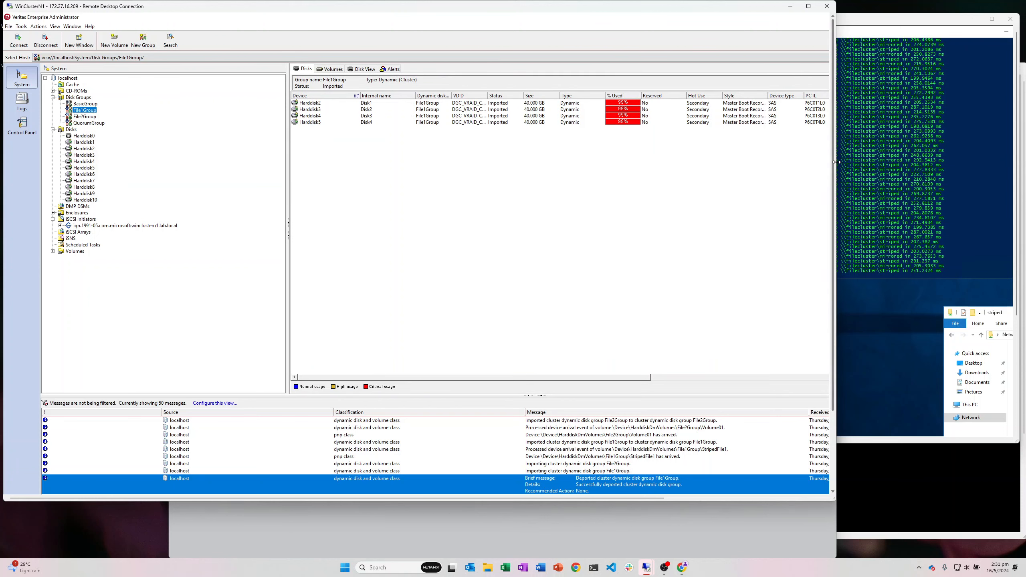
Step: Narrow VEA and return to the Add Disk form's size field
left_click_drag(834, 165, 682, 170)
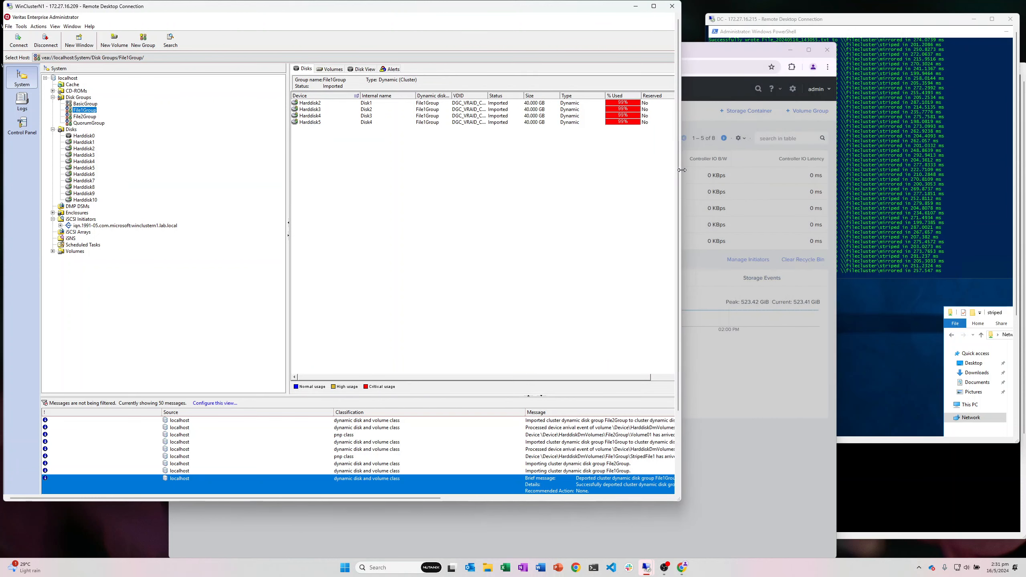
left_click(733, 53)
left_click(483, 332)
Step: Add a 500 GiB disk, start another, and review File2Group's volumes in Veritas
type("500")
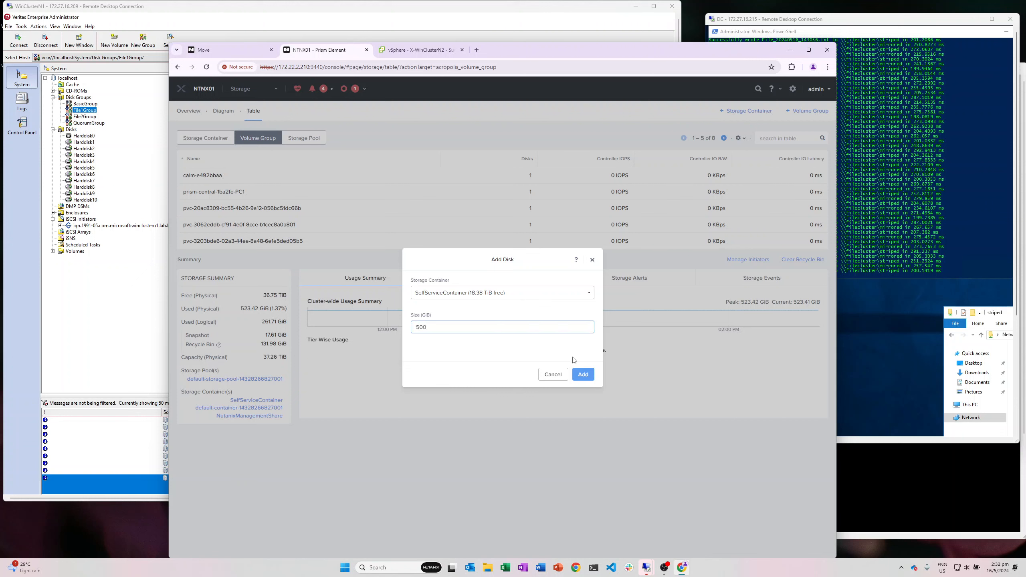
left_click(582, 374)
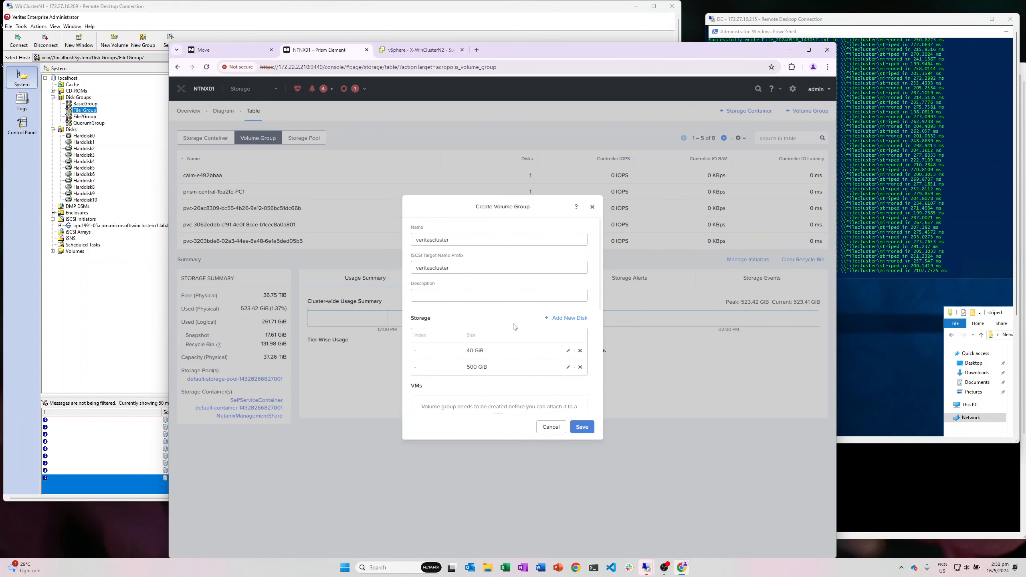
left_click(564, 280)
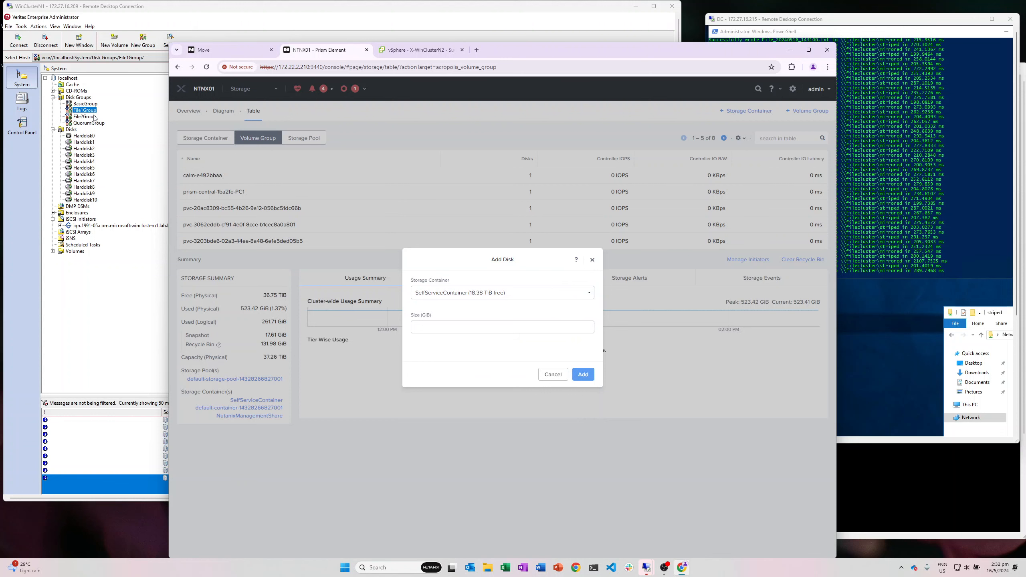
left_click(90, 112)
left_click(85, 116)
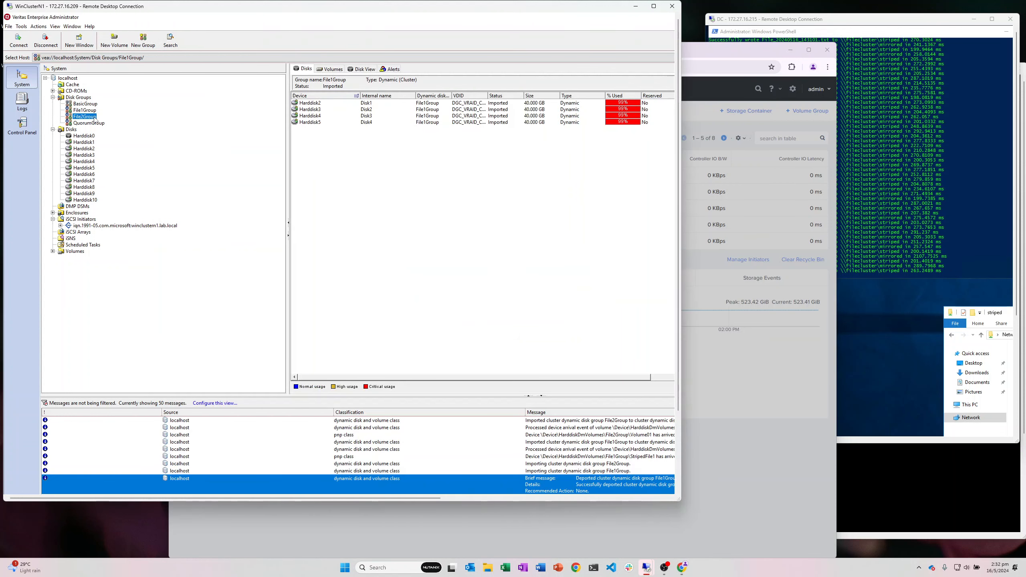
left_click(329, 69)
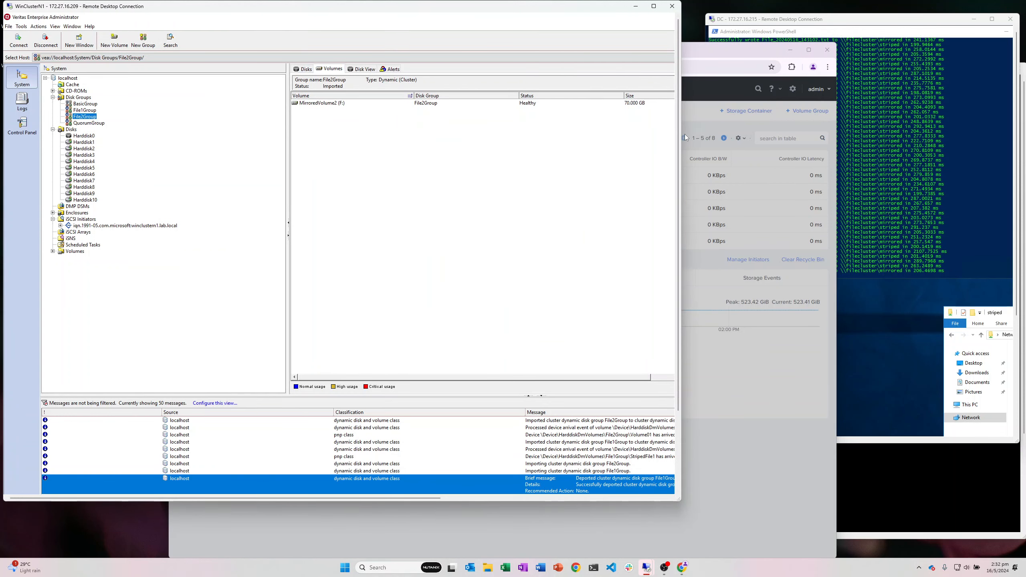
left_click_drag(681, 138, 559, 144)
Step: Add a 200 GiB disk, save the veritascluster volume group, and check Recent Tasks
left_click(598, 323)
left_click(554, 326)
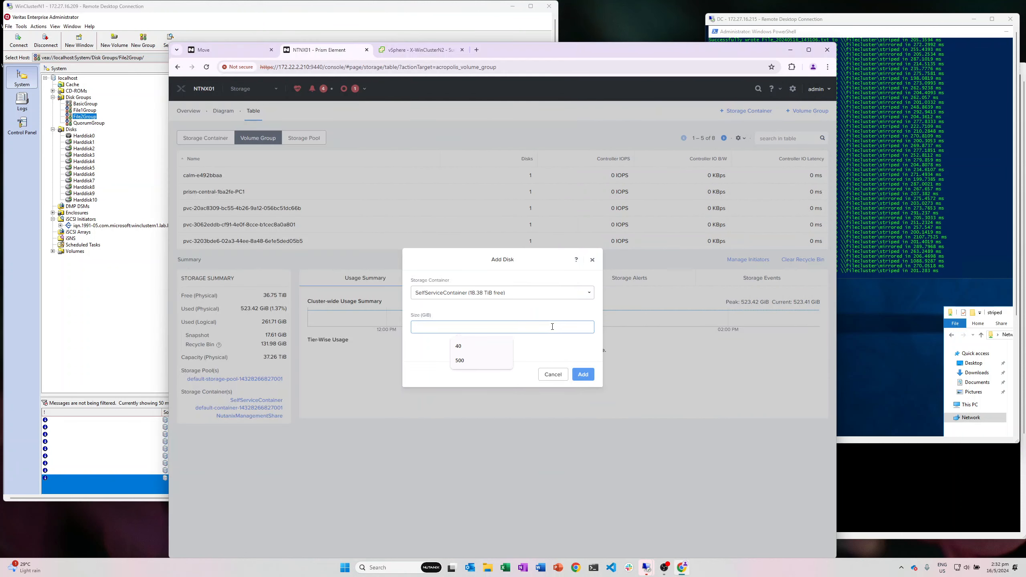
type("200")
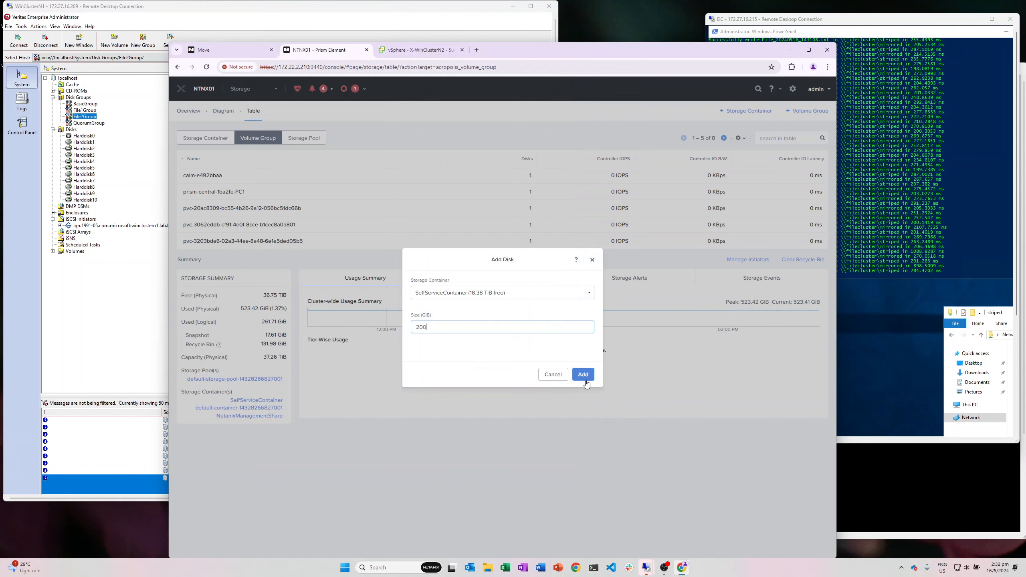
left_click(582, 374)
scroll(524, 338, "down", 4)
scroll(524, 339, "down", 2)
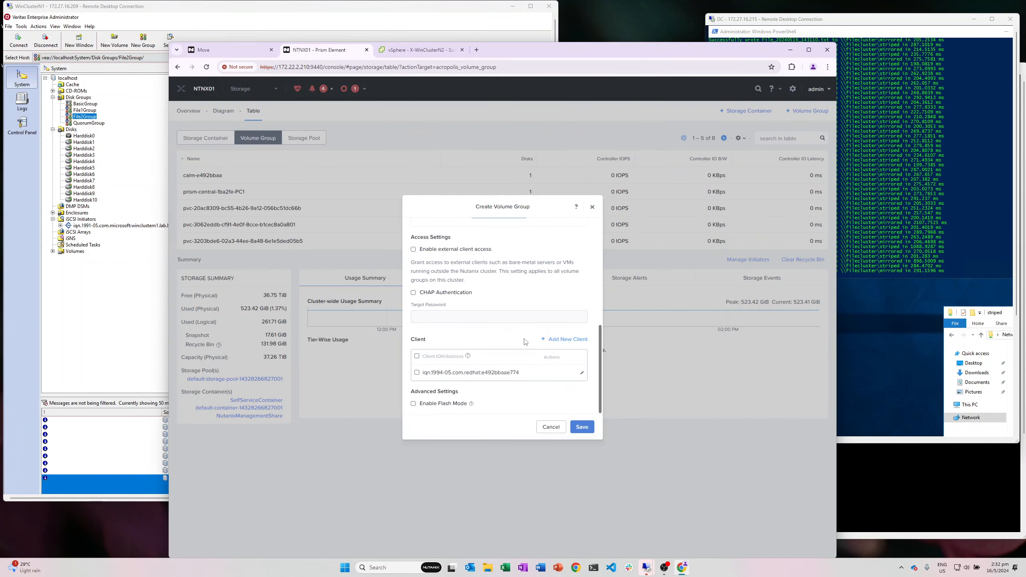
scroll(524, 339, "up", 5)
scroll(524, 339, "up", 3)
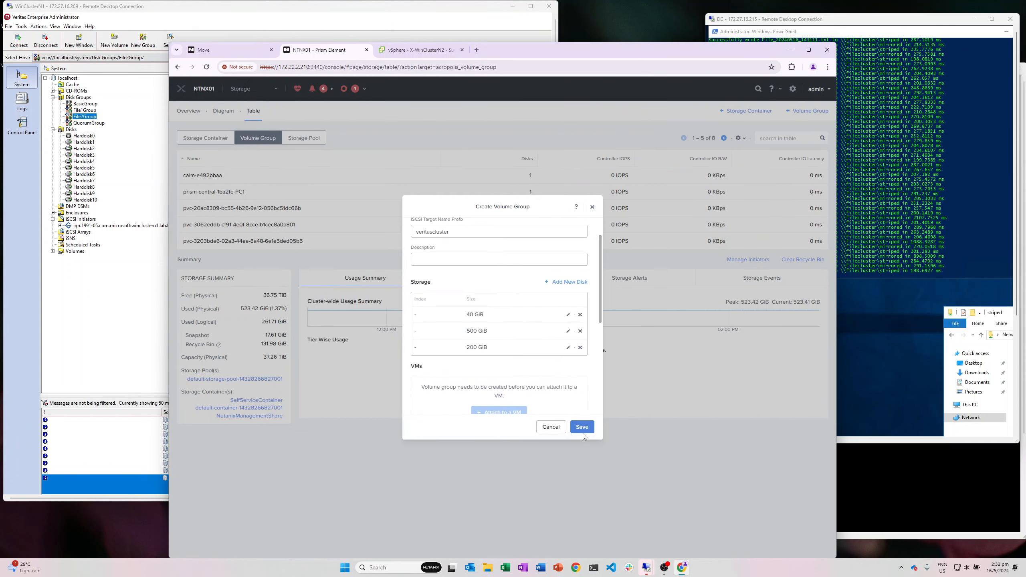
left_click(581, 427)
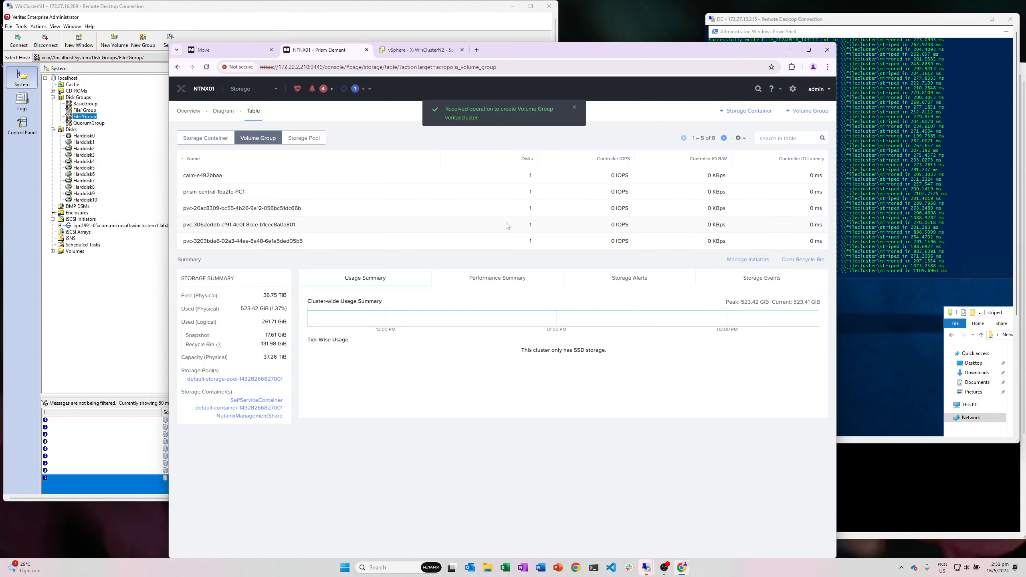
left_click(352, 90)
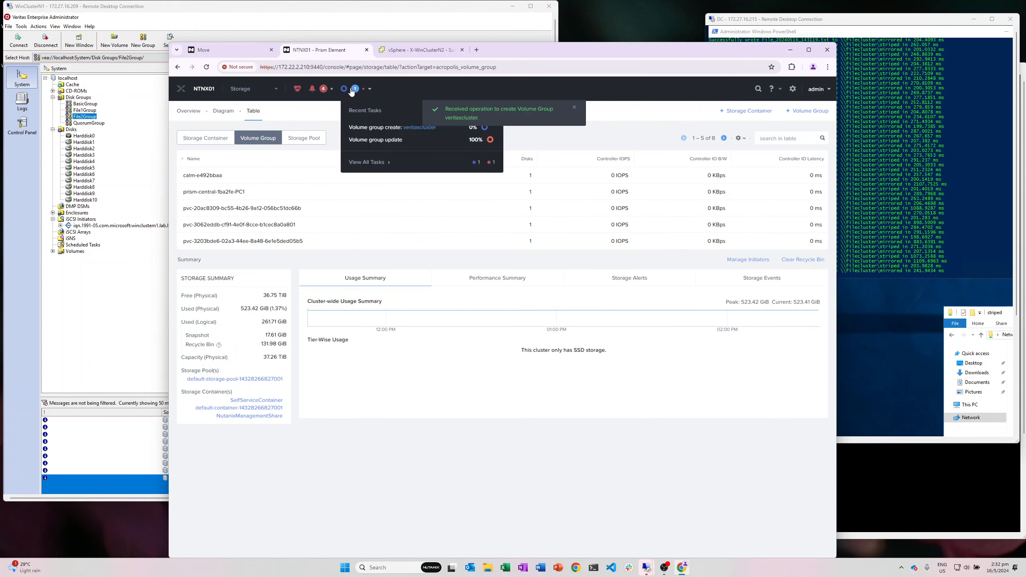
left_click(107, 338)
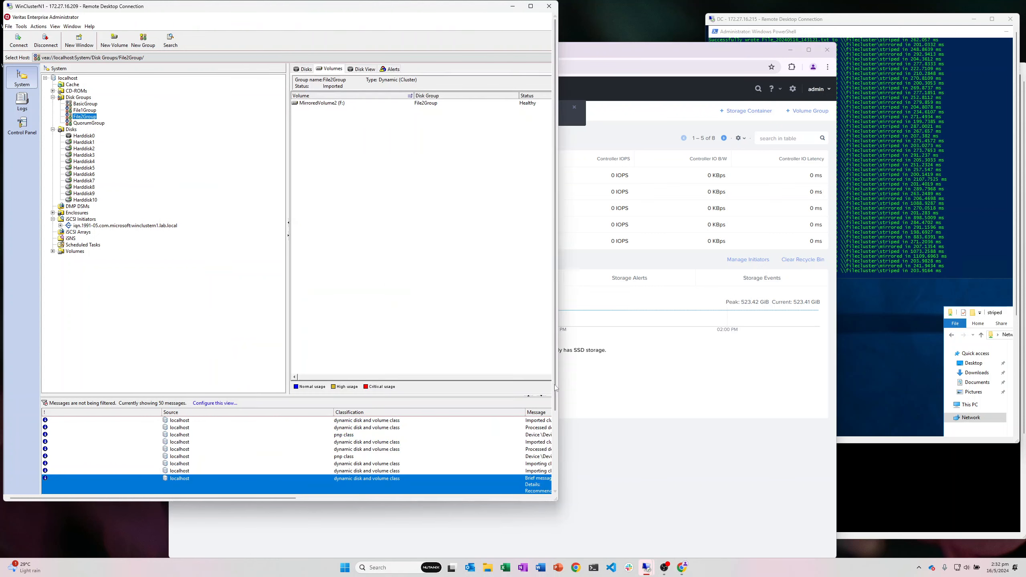
Step: Launch iSCSI Initiator, check the 172.22.2.241 target portal, and copy the Initiator Name
left_click_drag(556, 404, 558, 499)
left_click(31, 488)
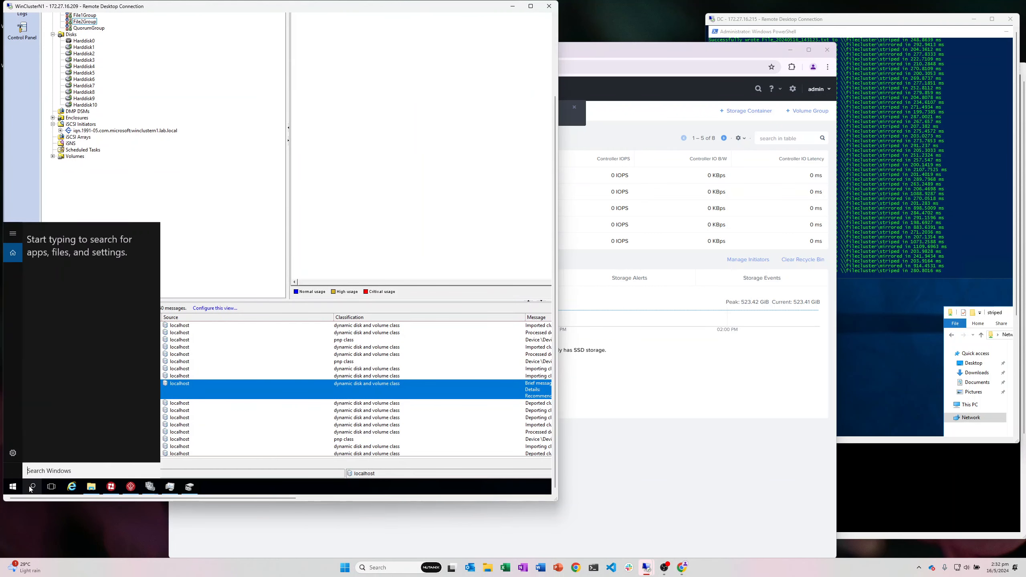
type("iscsi")
key("Return")
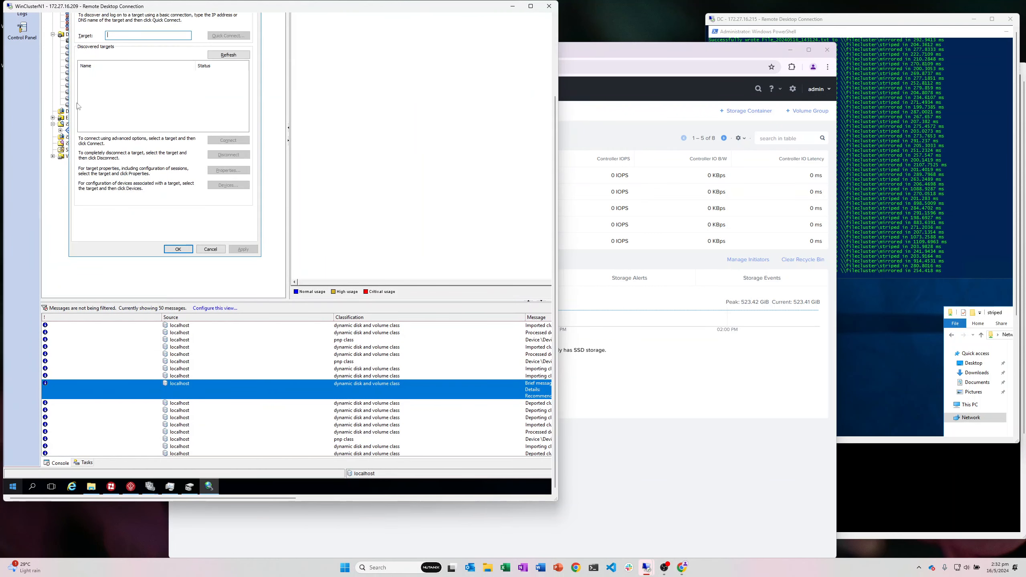
left_click_drag(555, 162, 555, 91)
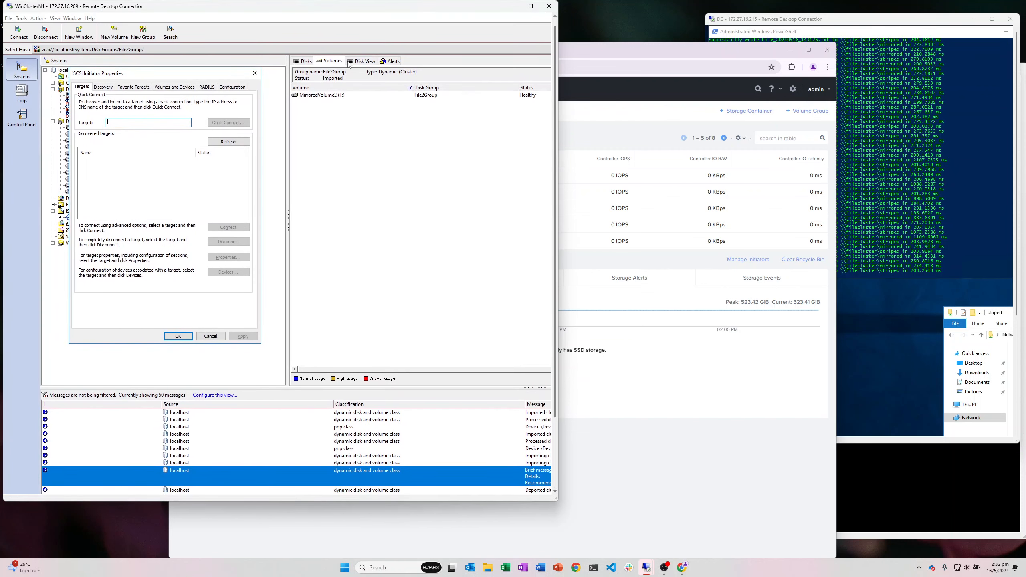
left_click(103, 88)
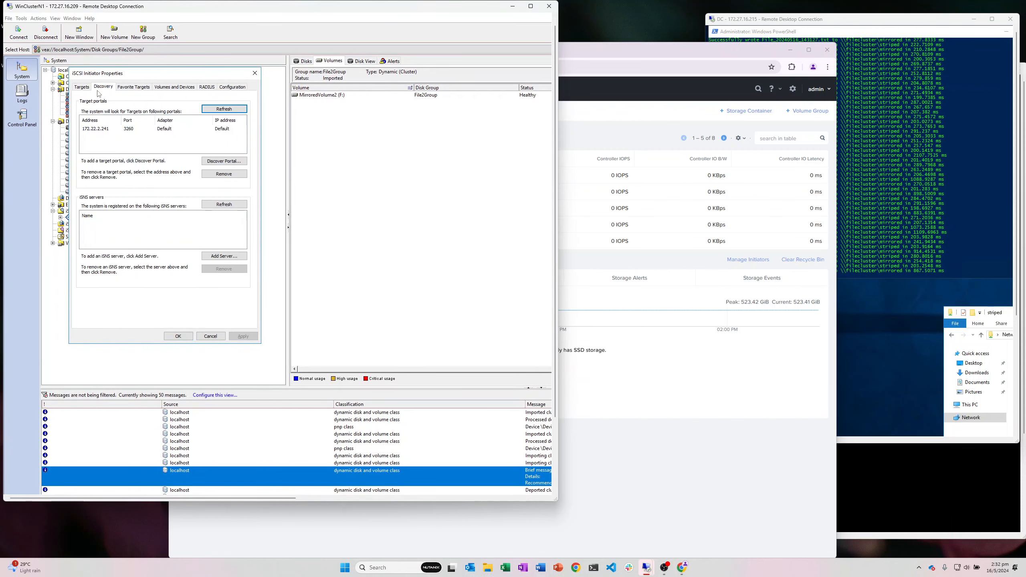
left_click(104, 129)
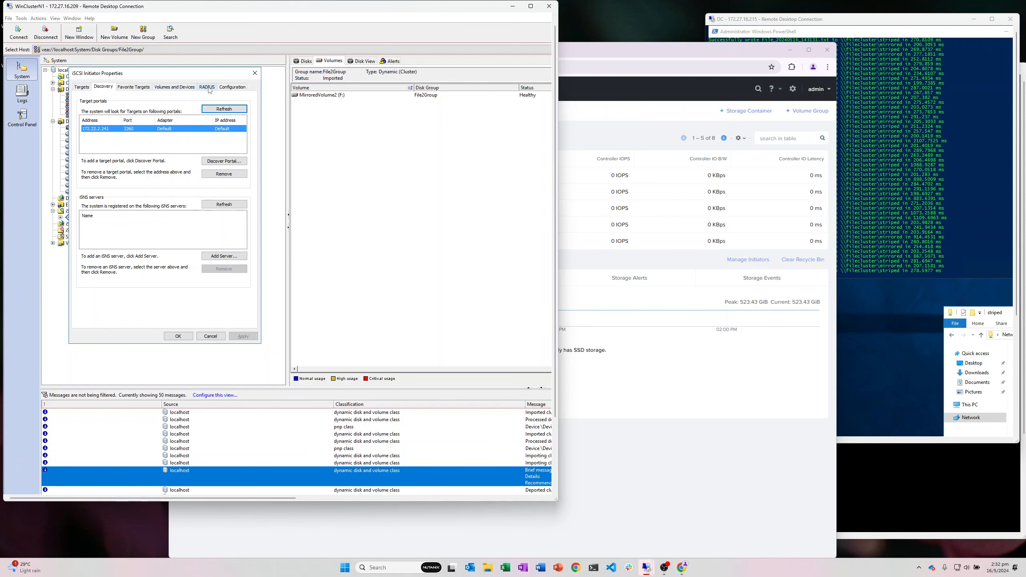
left_click(228, 87)
key("Tab")
key("ctrl+c")
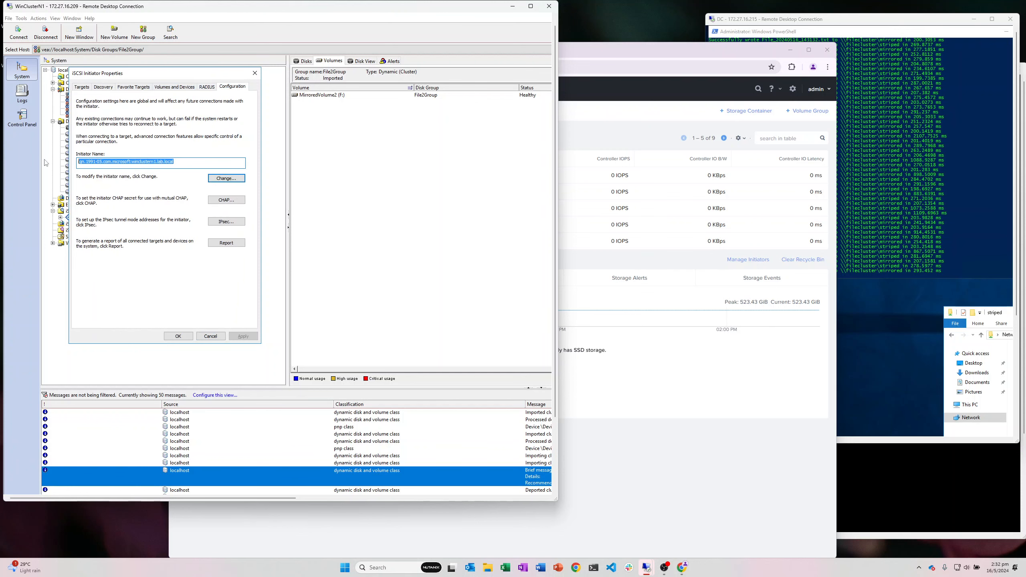
left_click(672, 344)
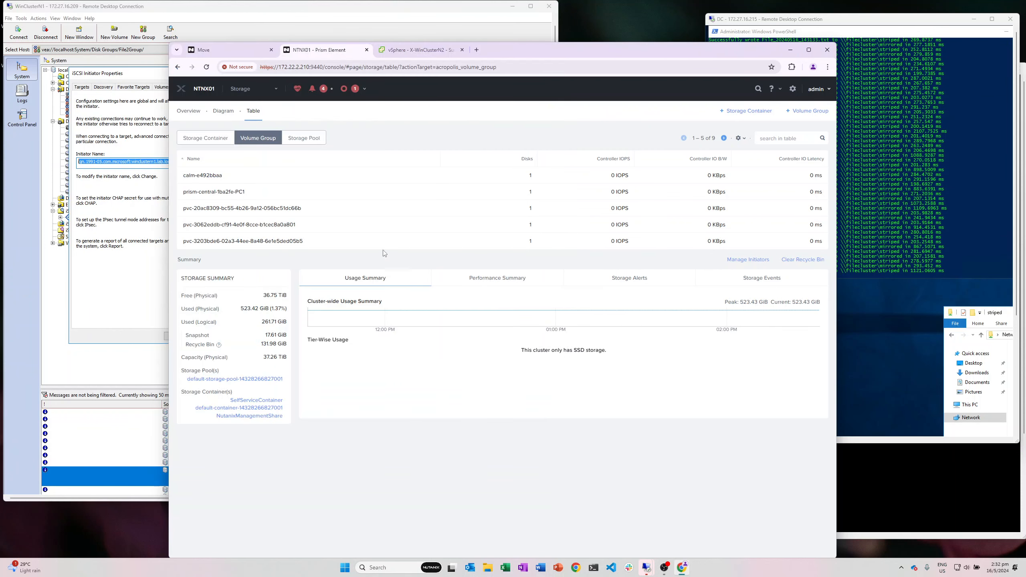
Step: Select the veritascluster volume group and open it for updating
left_click(355, 242)
left_click(724, 138)
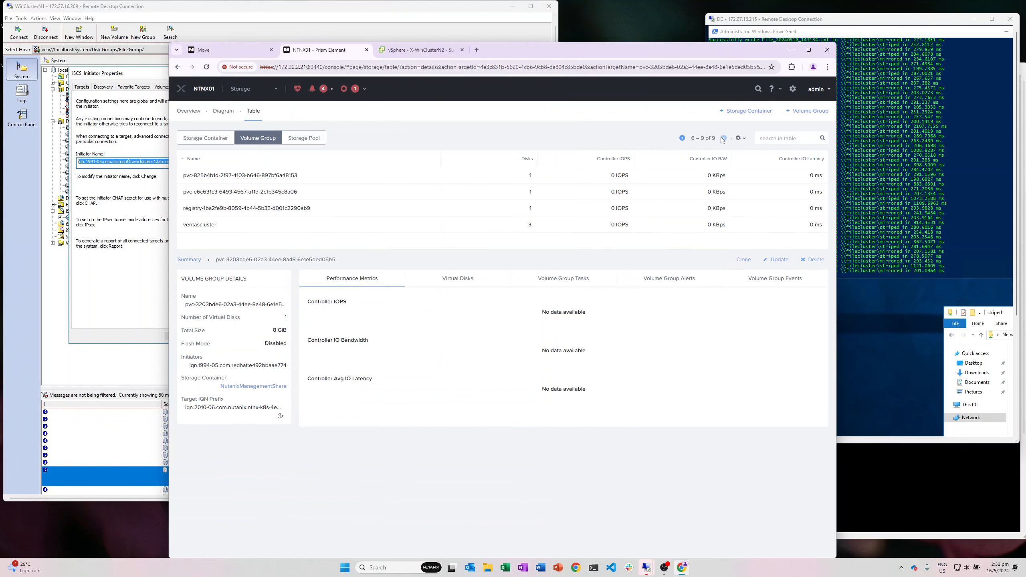
left_click(358, 227)
left_click(781, 262)
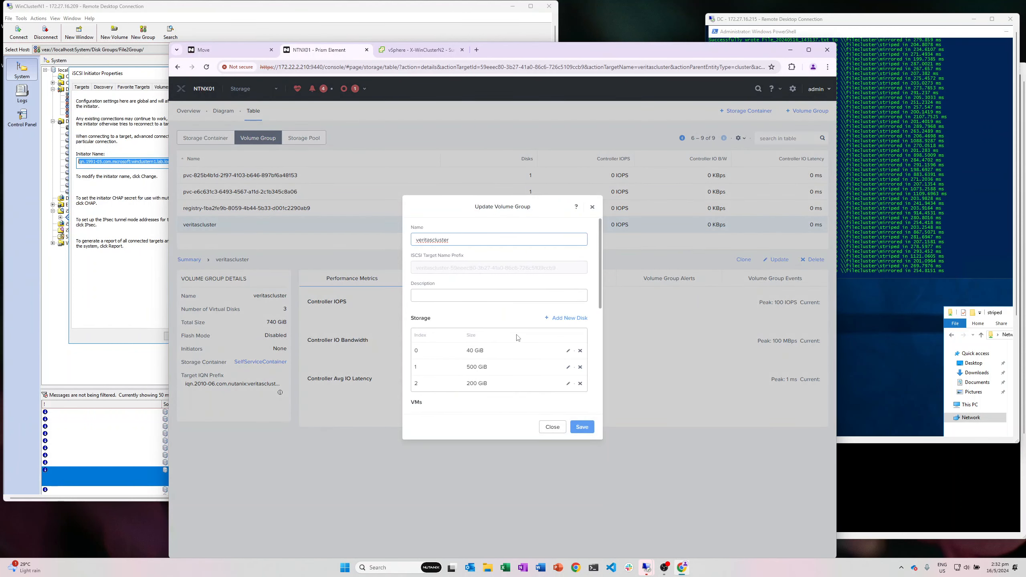
scroll(506, 291, "down", 5)
scroll(506, 291, "down", 3)
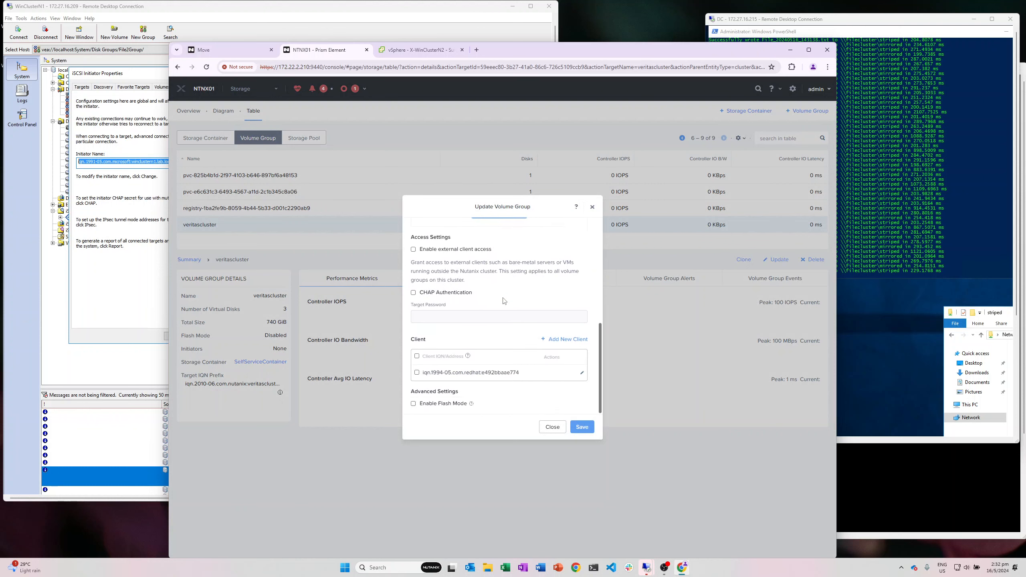
Step: Add the pasted WinClusterN1 initiator IQN as an iSCSI client and save
left_click(567, 339)
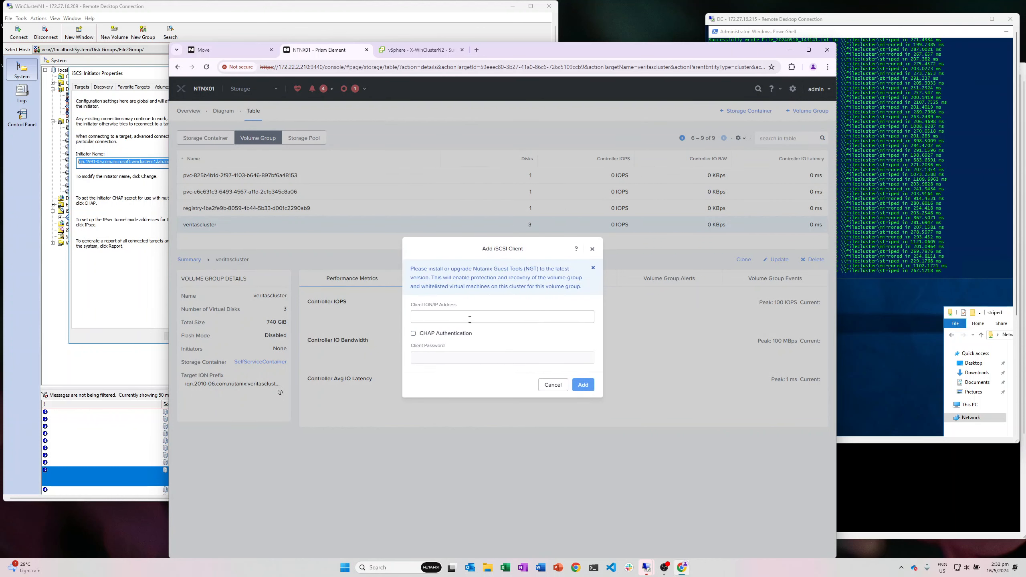
left_click(484, 317)
key("ctrl+v")
left_click(583, 384)
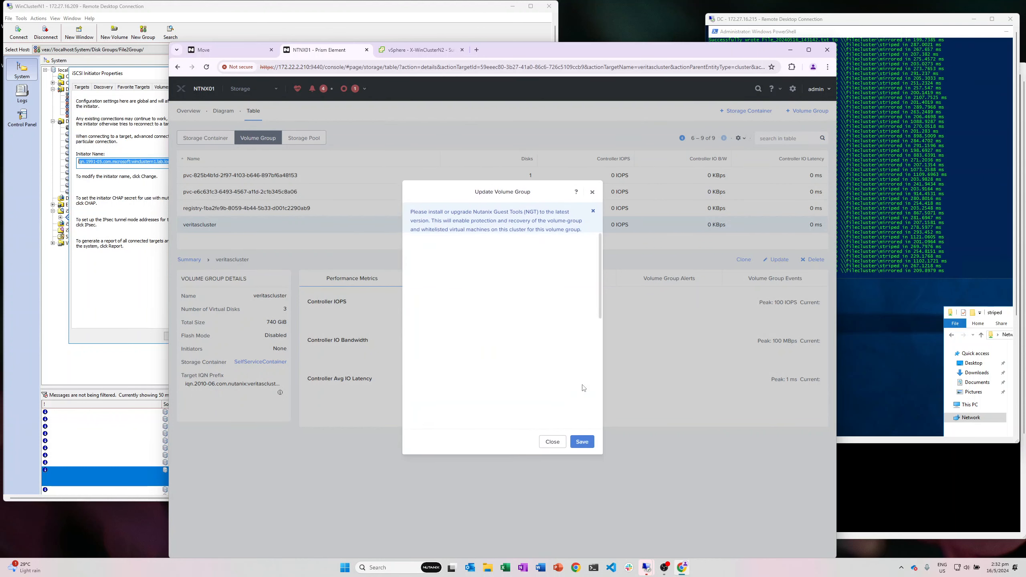
scroll(544, 367, "down", 5)
scroll(543, 367, "down", 5)
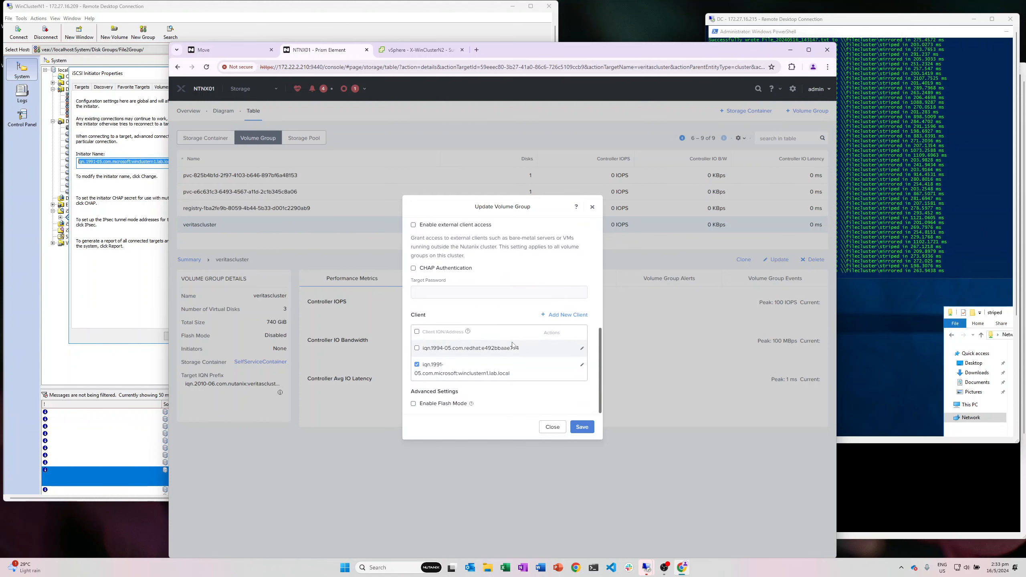
left_click(581, 426)
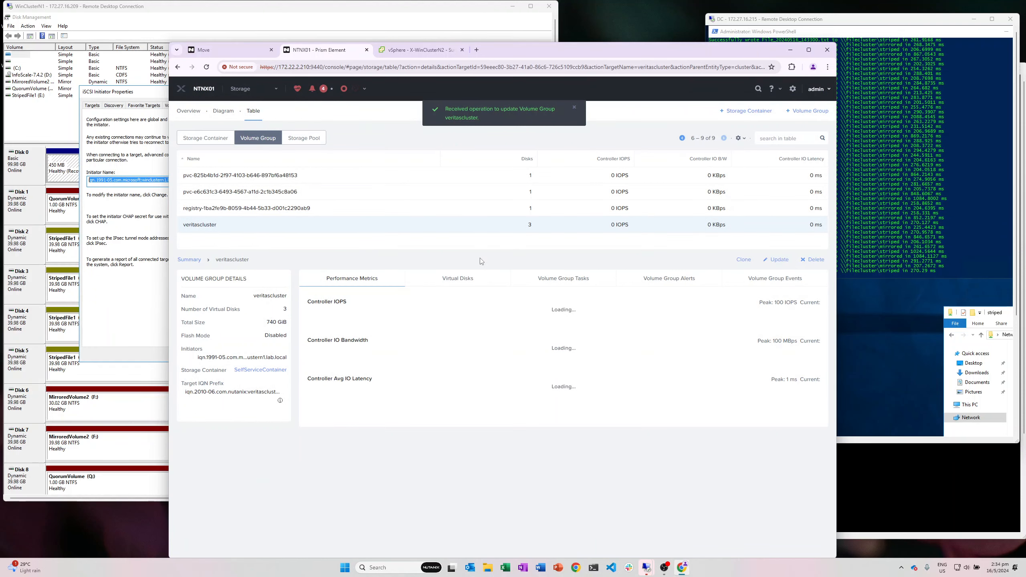
Step: Show the discovered veritascluster targets and connect each one through Connect To Target
left_click(356, 89)
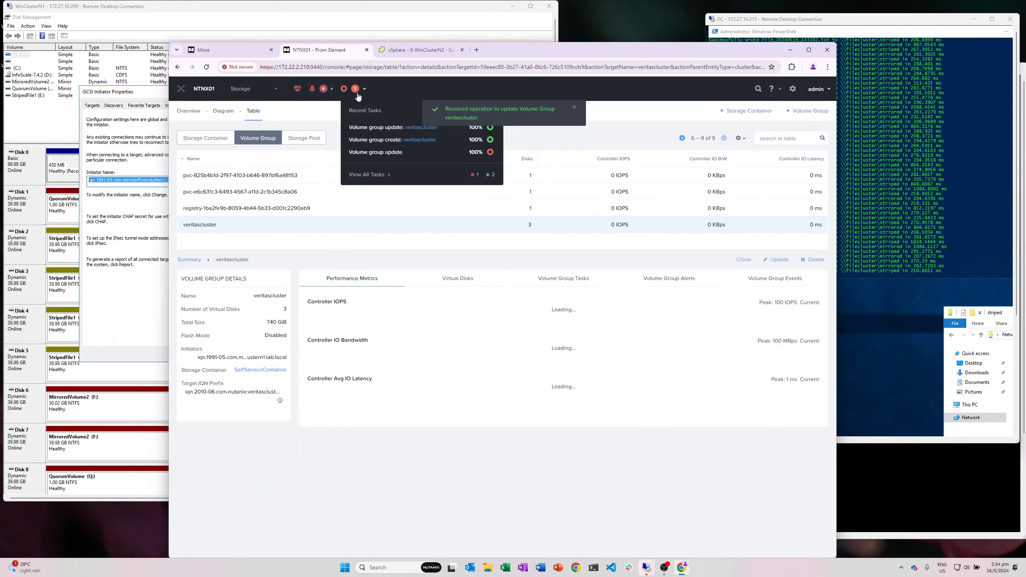
left_click(139, 299)
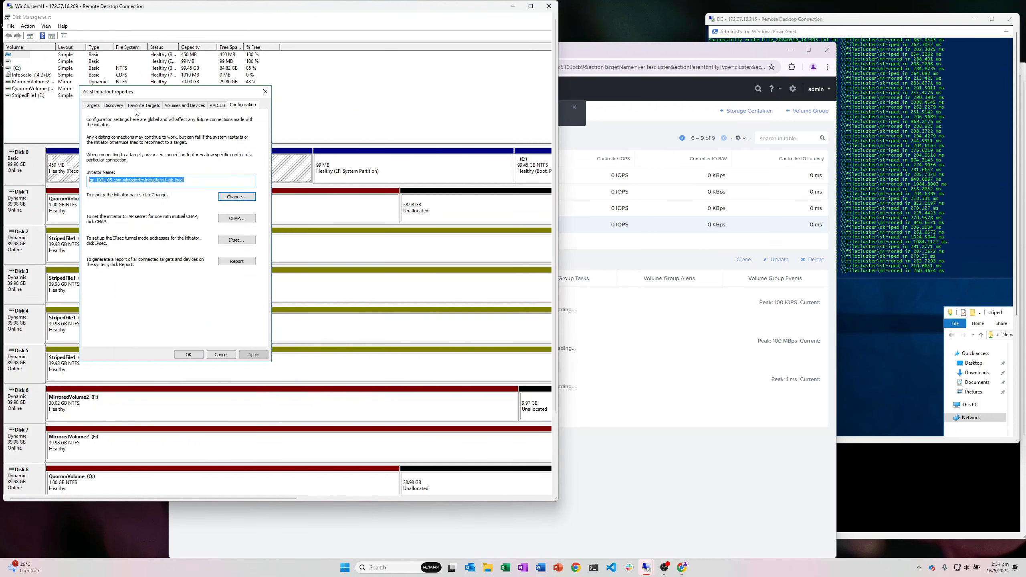
left_click(93, 106)
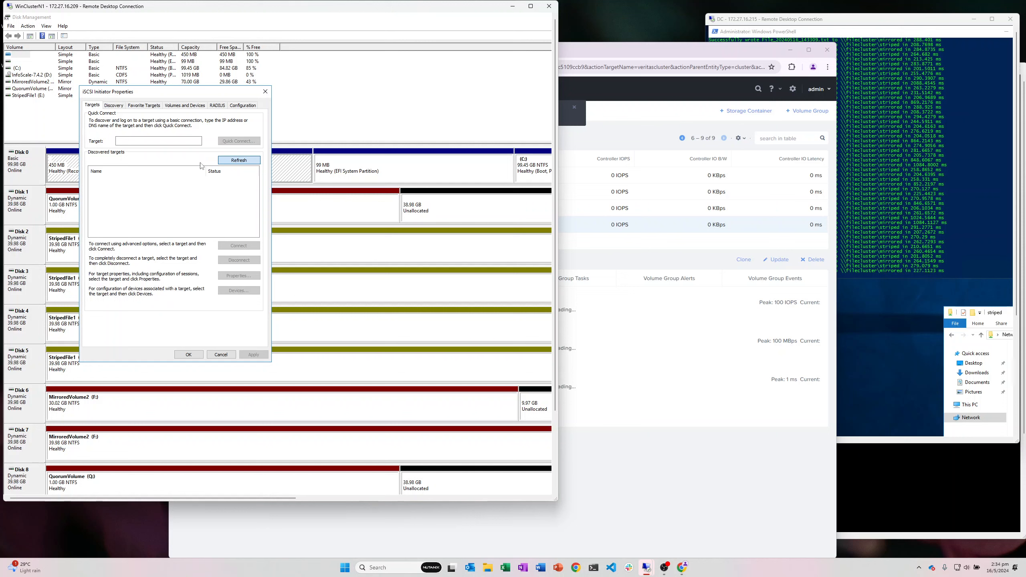
left_click(182, 180)
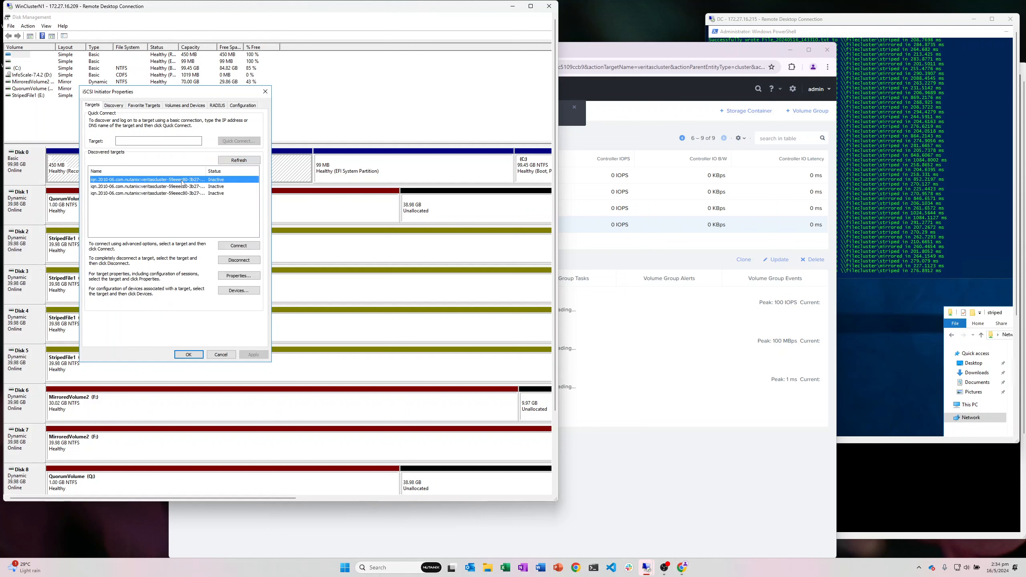
left_click(238, 245)
left_click(194, 173)
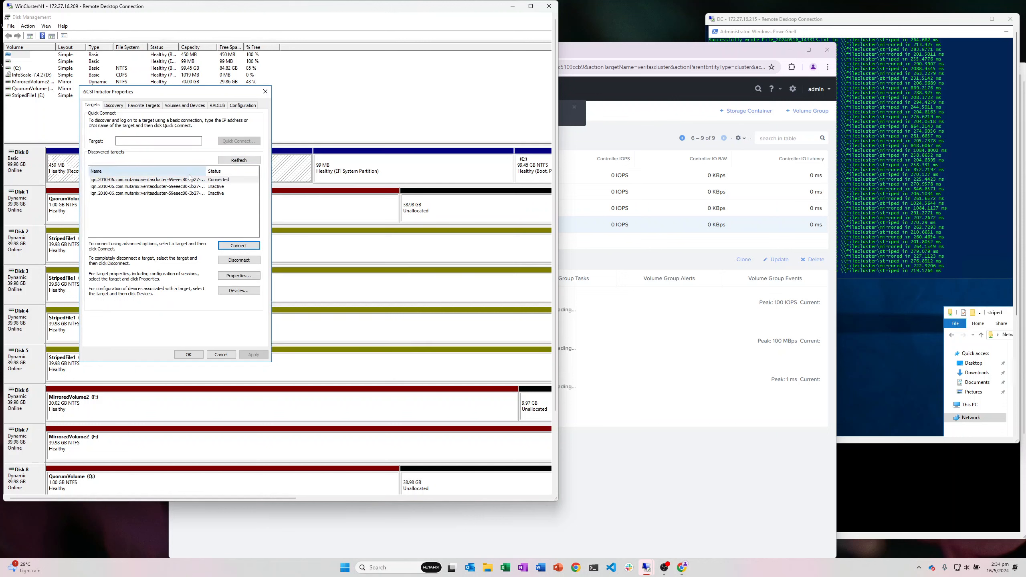
left_click(198, 187)
left_click(238, 245)
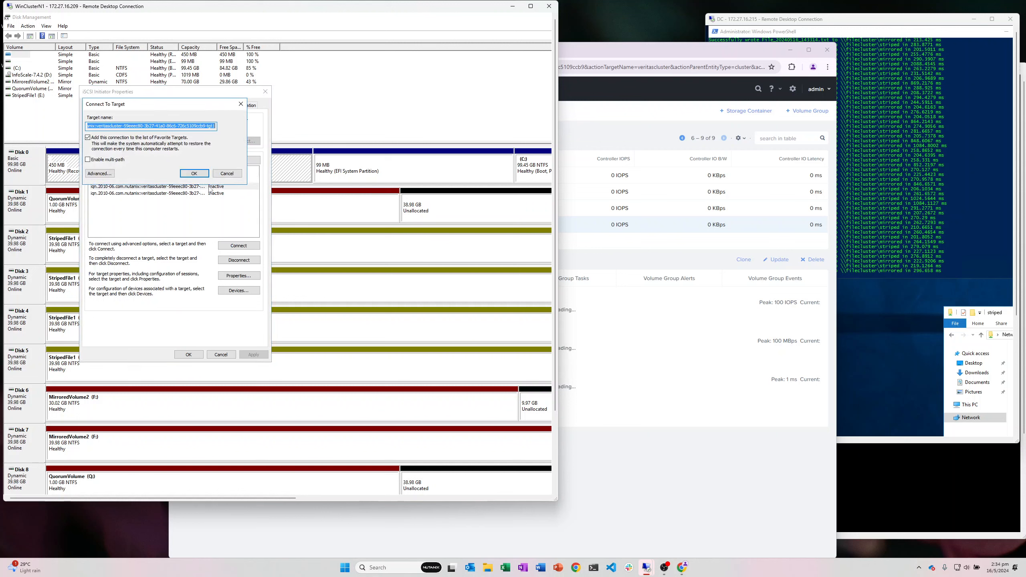
left_click(194, 173)
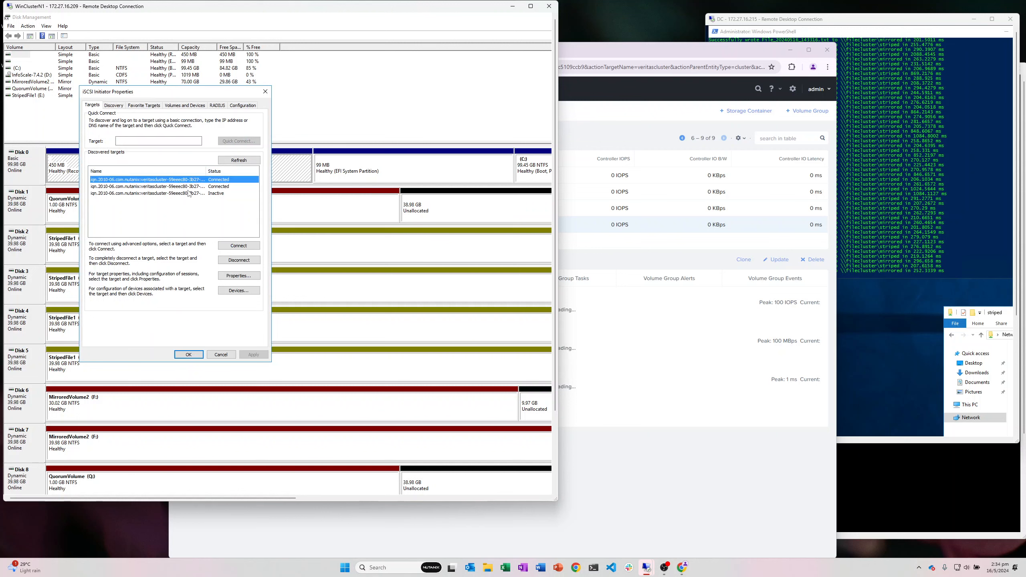
left_click(198, 193)
left_click(239, 245)
left_click(203, 176)
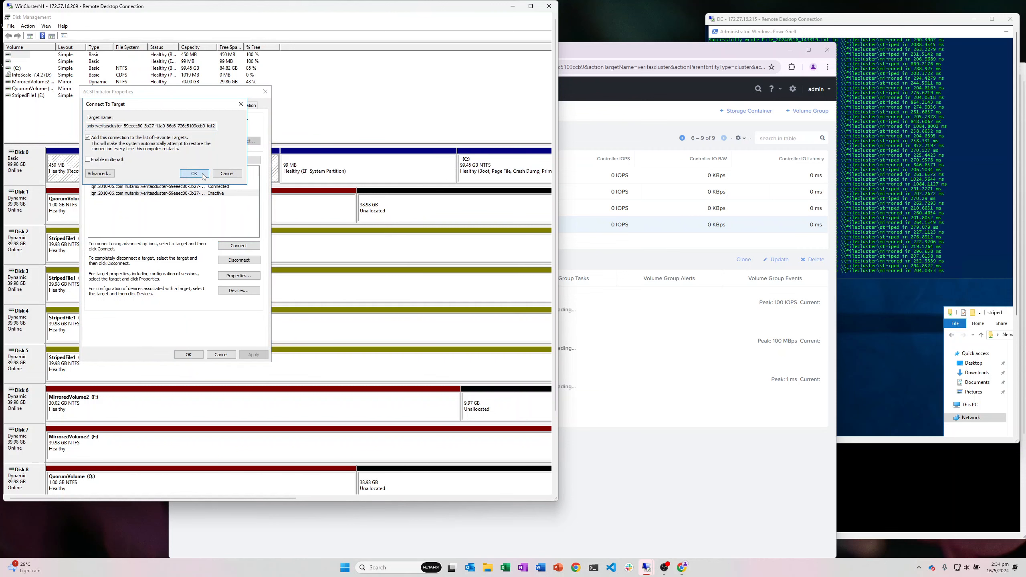
Step: Toggle the remote session between full screen and windowed, and minimize Disk Management
left_click(532, 6)
double_click(534, 7)
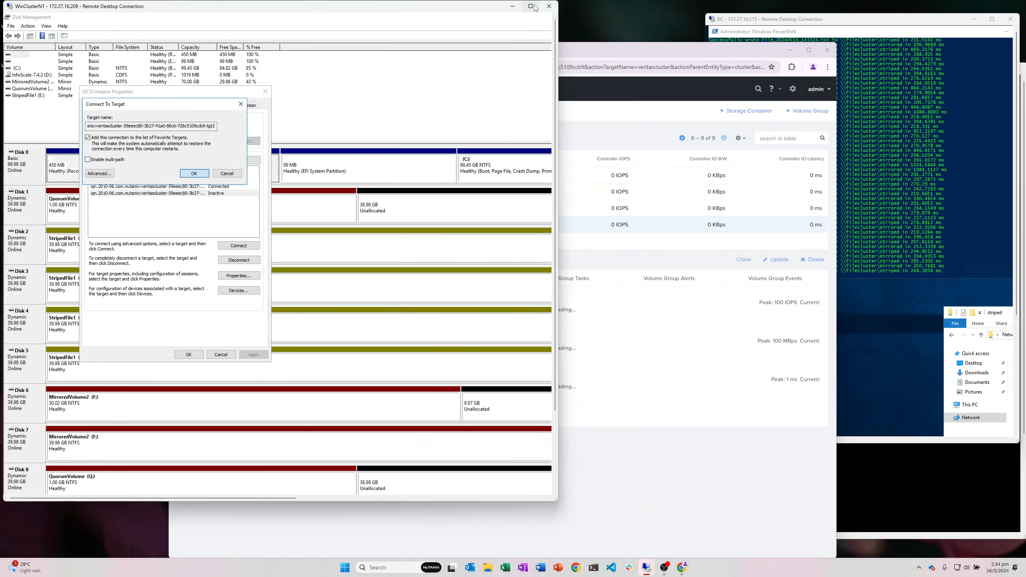
double_click(494, 9)
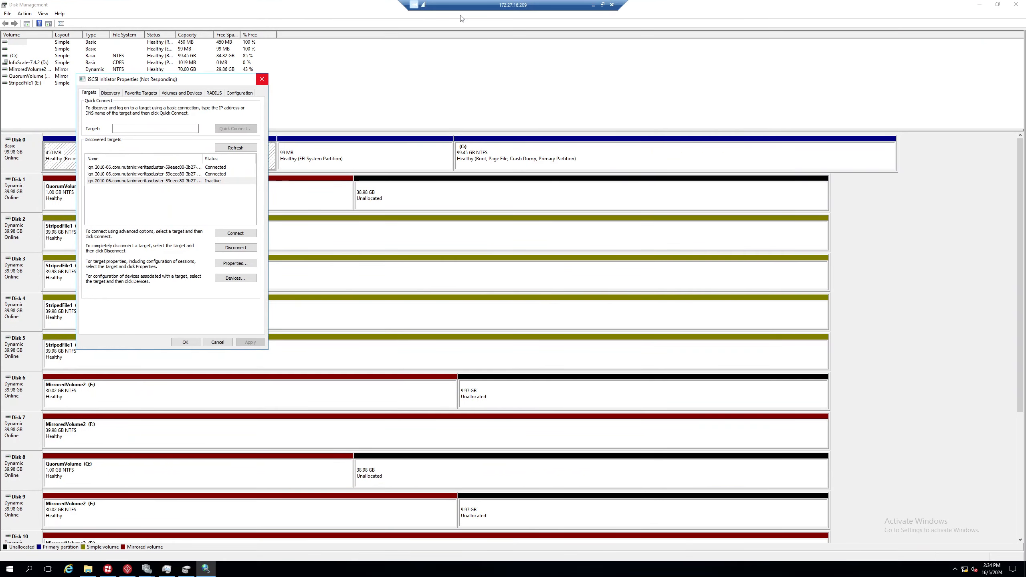
double_click(241, 8)
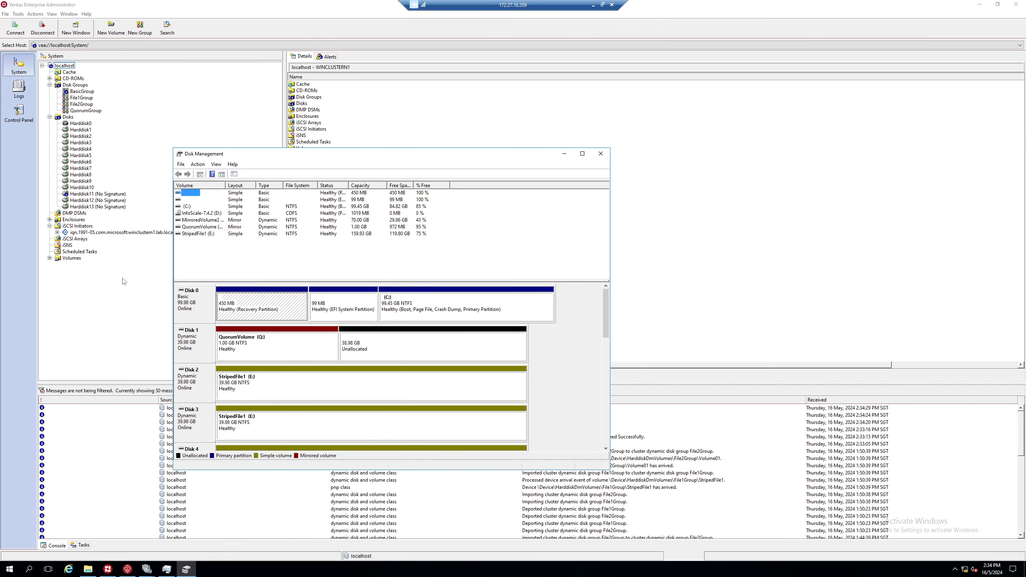
Step: Review unsigned disks Harddisk11, Harddisk12 and Harddisk13 in VEA, then restore the RDP window
left_click(123, 280)
left_click(98, 194)
left_click(98, 202)
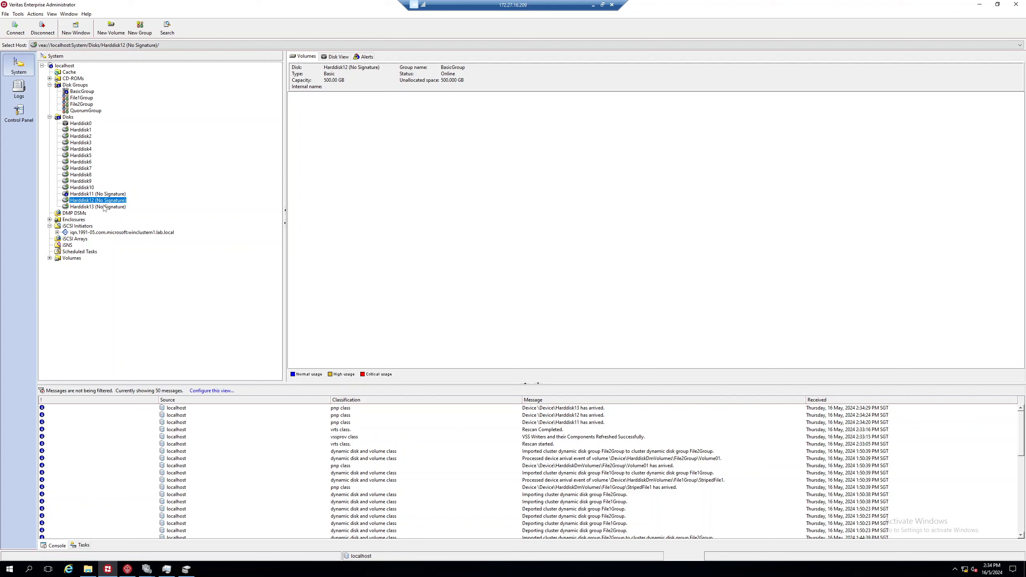
left_click(105, 207)
left_click(108, 196)
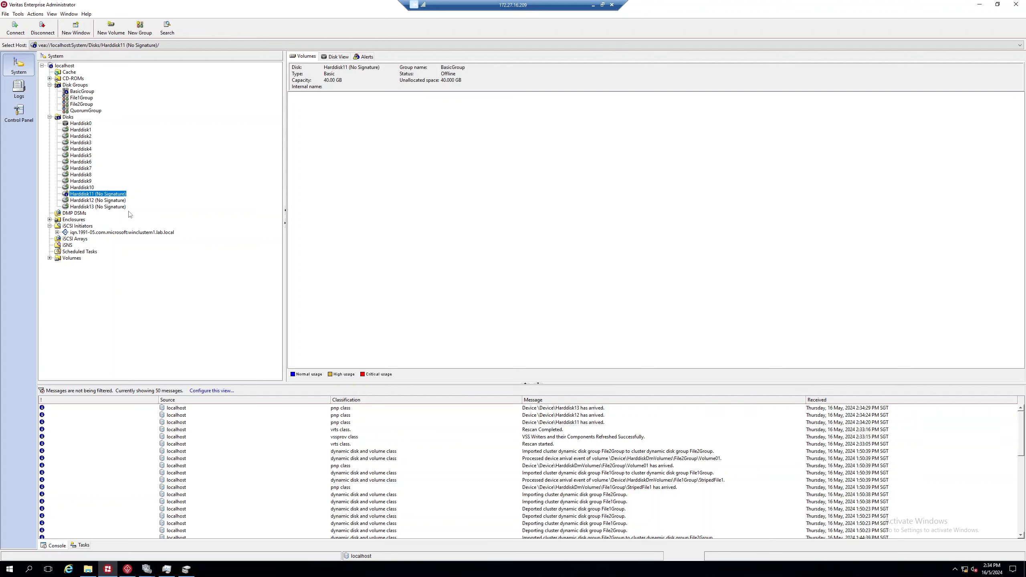
double_click(490, 8)
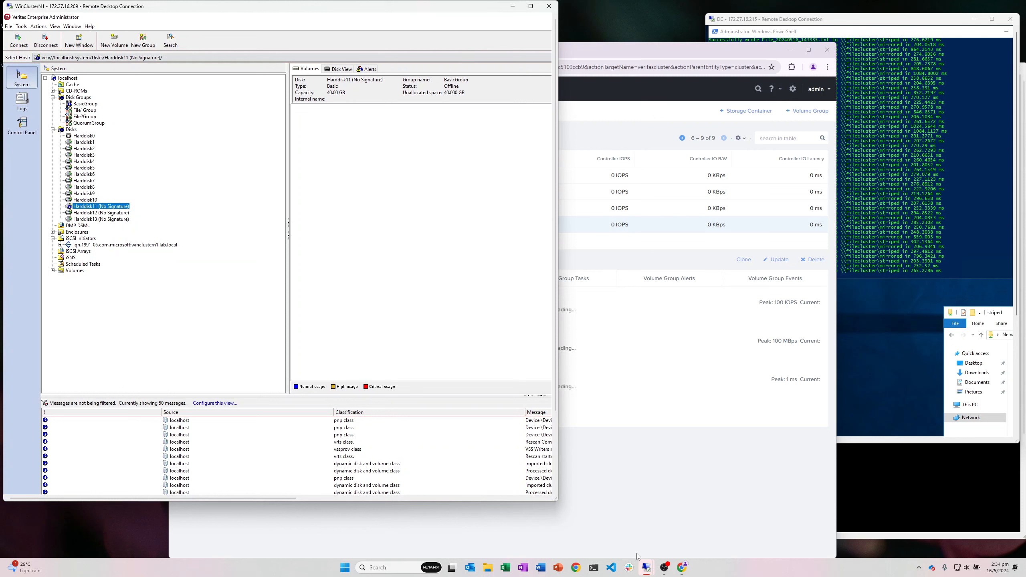
mouse_move(647, 572)
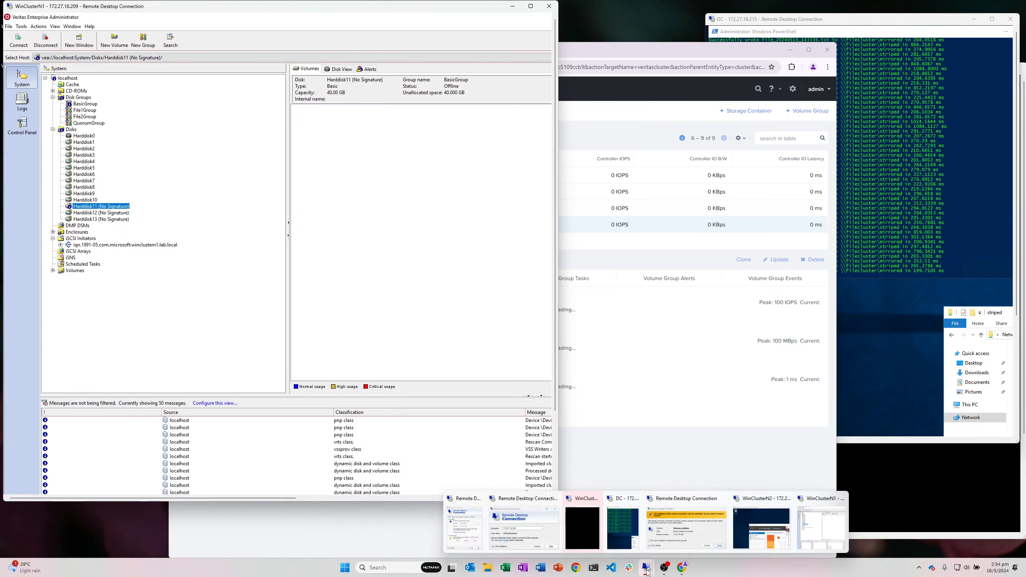
Step: Connect to WinClusterN2 from its RDP shortcut, accepting the publisher and certificate warnings
key("super+d")
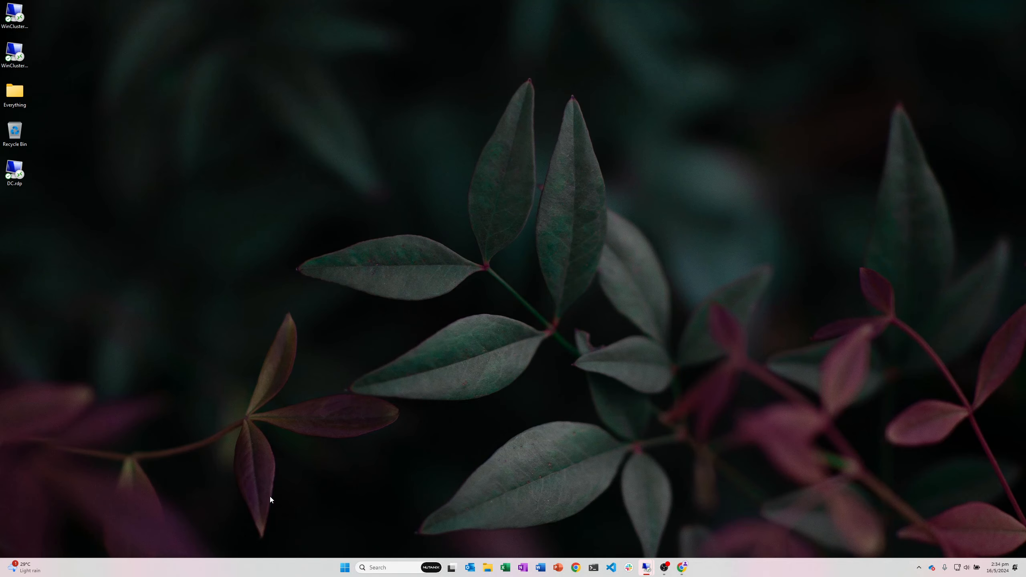
left_click(16, 55)
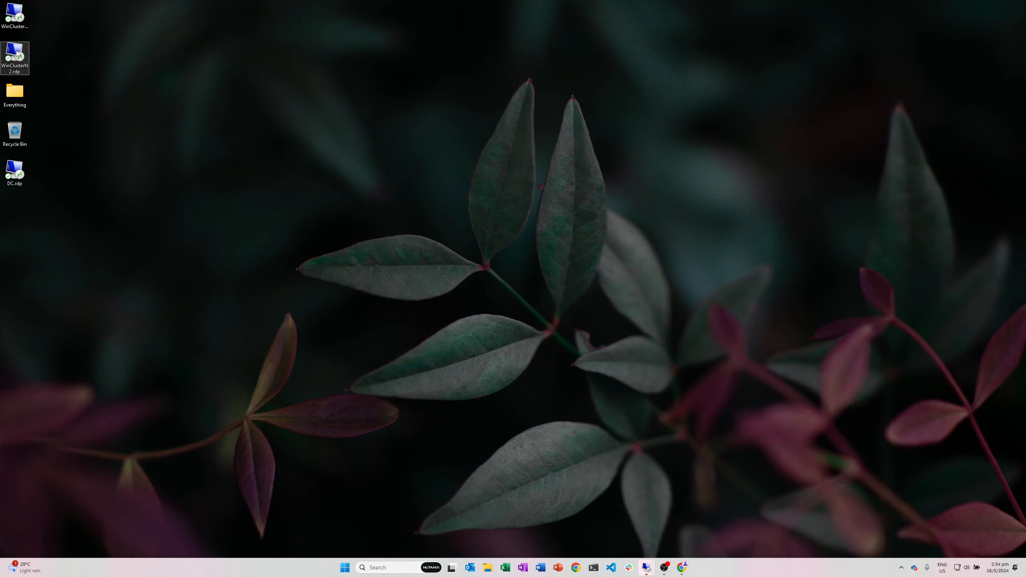
double_click(16, 52)
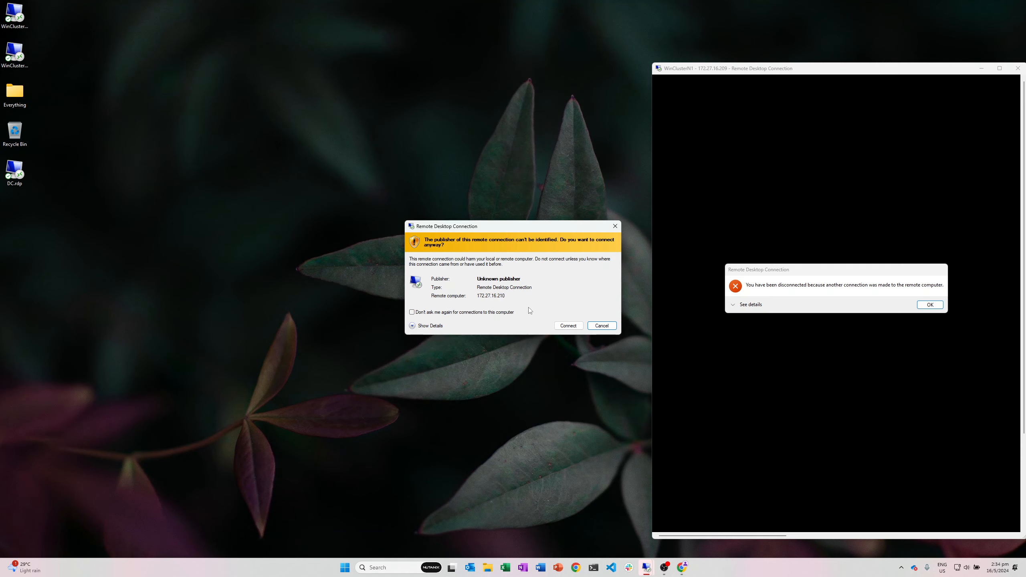
left_click(568, 326)
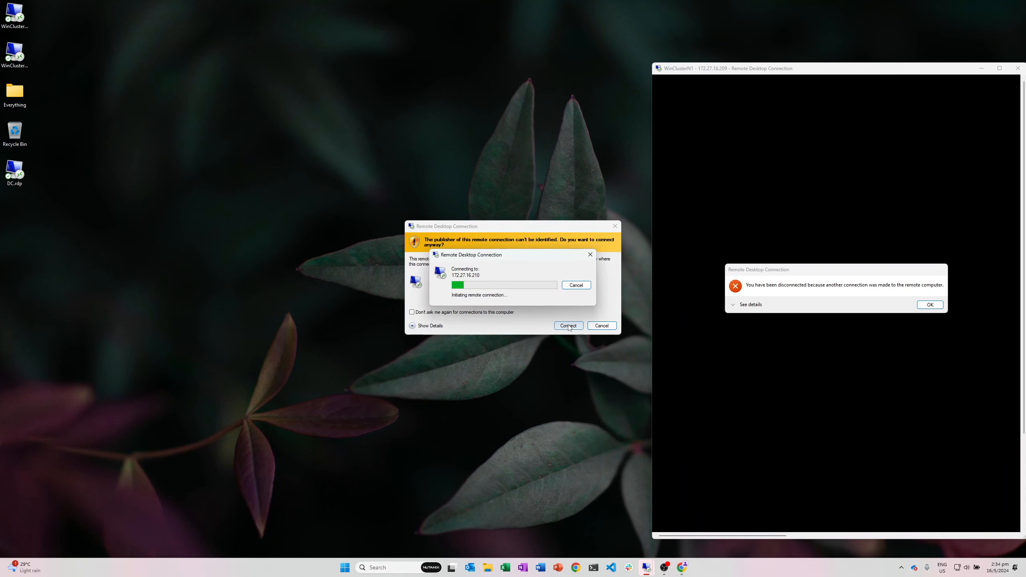
left_click(542, 361)
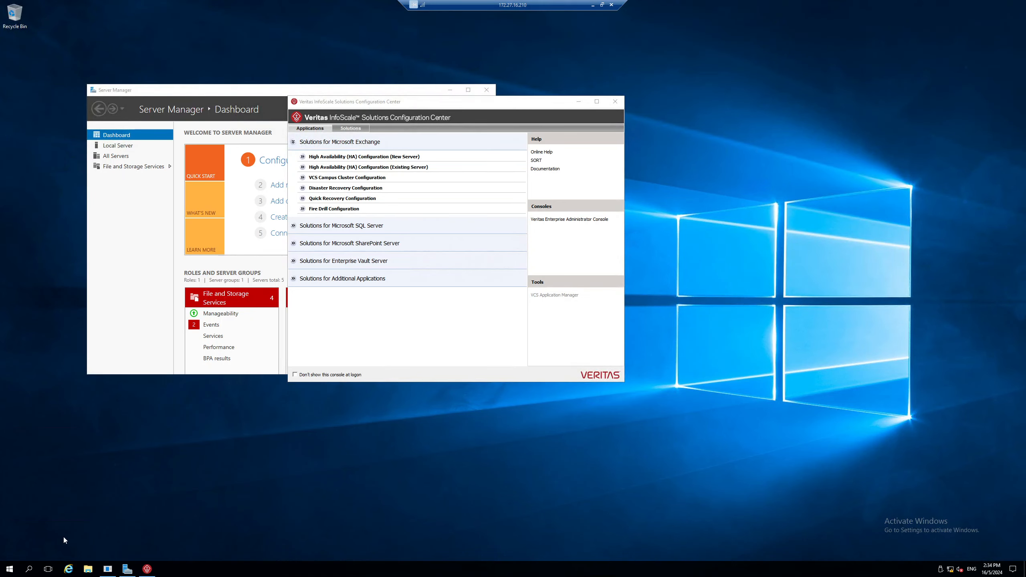
Step: Open iSCSI Initiator on WinClusterN2, refresh its target list, and enlarge the session window
left_click(29, 570)
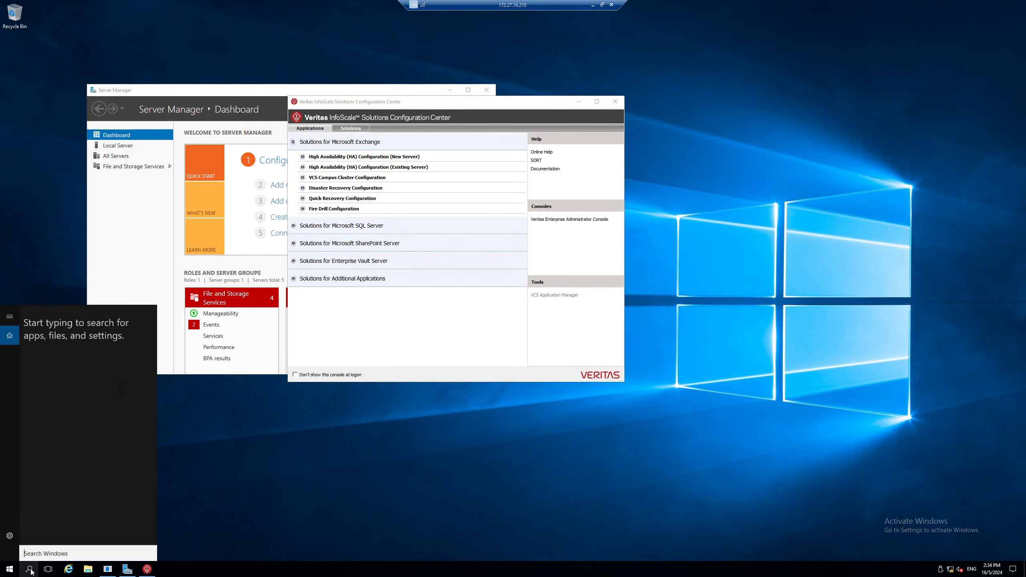
type("is")
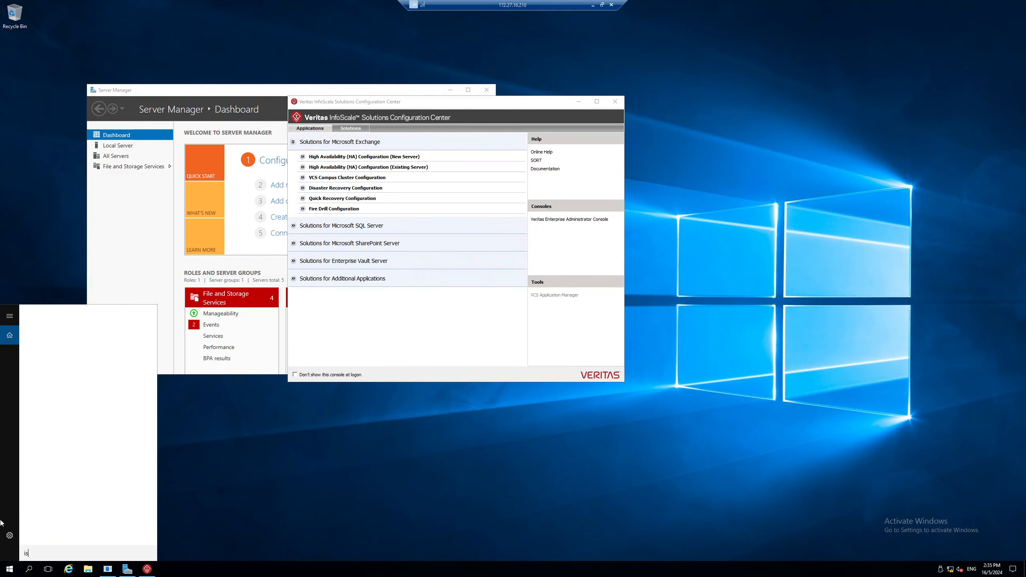
type("csi")
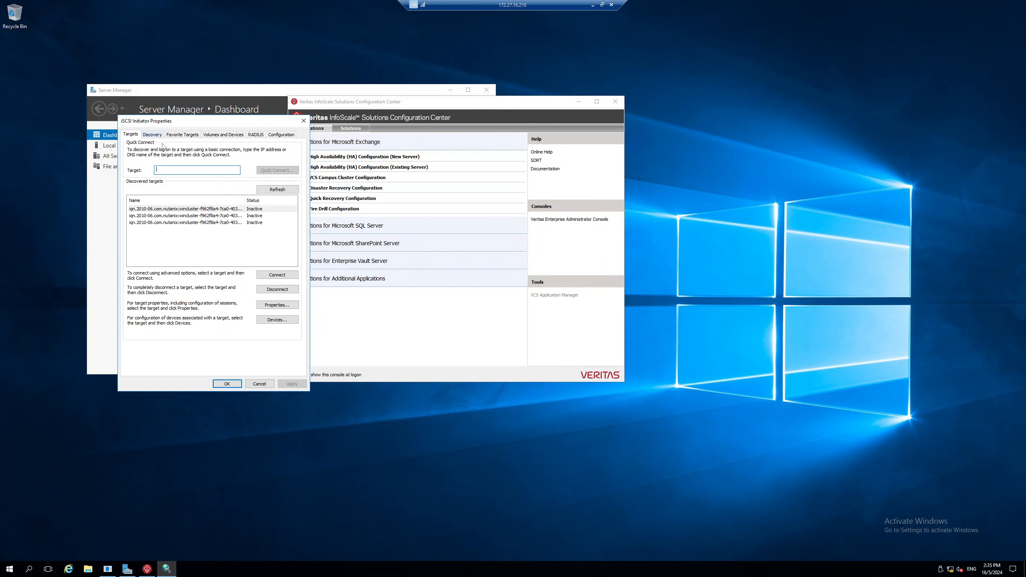
left_click(263, 189)
double_click(531, 6)
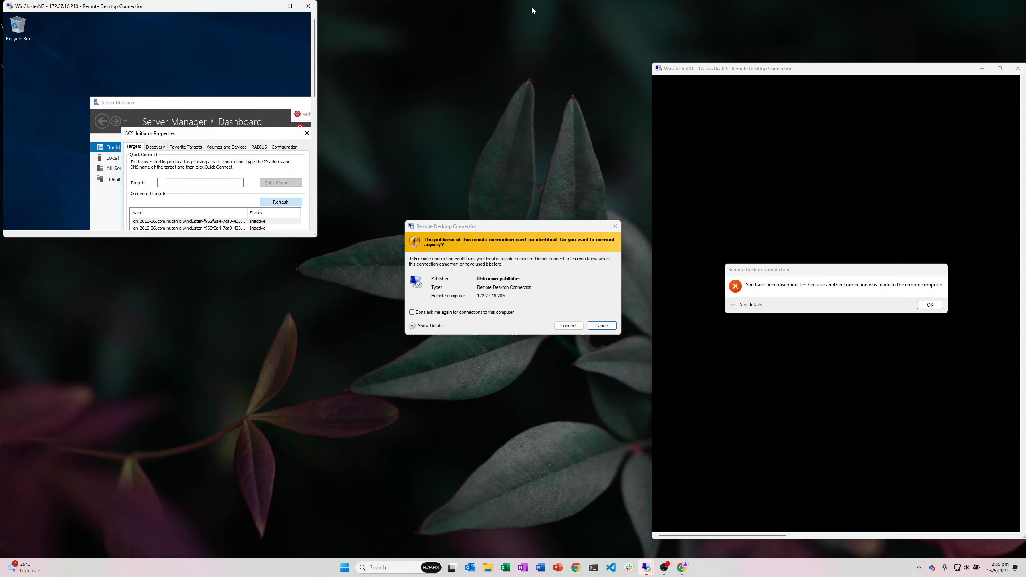
left_click_drag(317, 237, 435, 451)
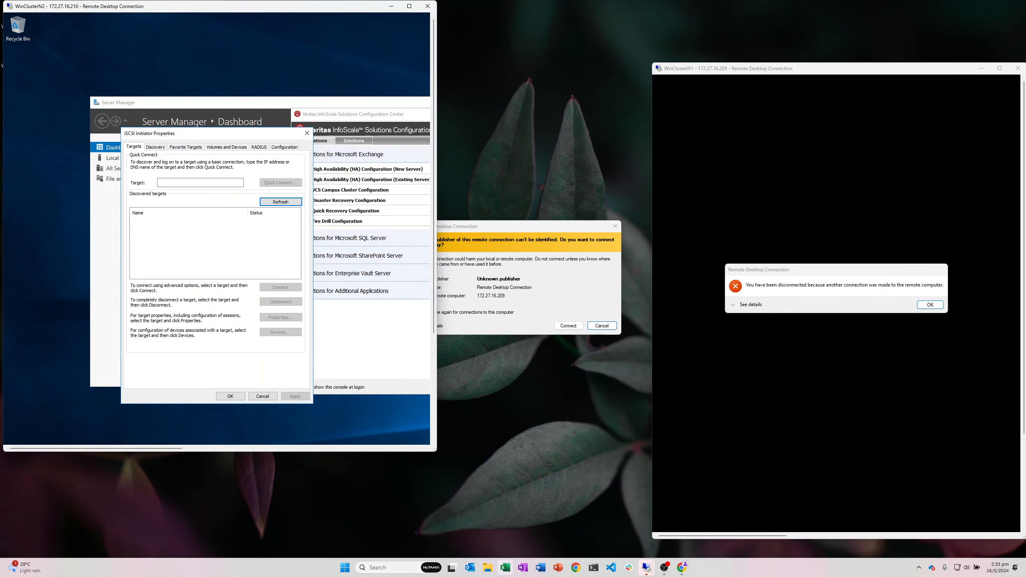
Step: Select WinClusterN2's iSCSI initiator name on the Configuration tab for copying
left_click(684, 572)
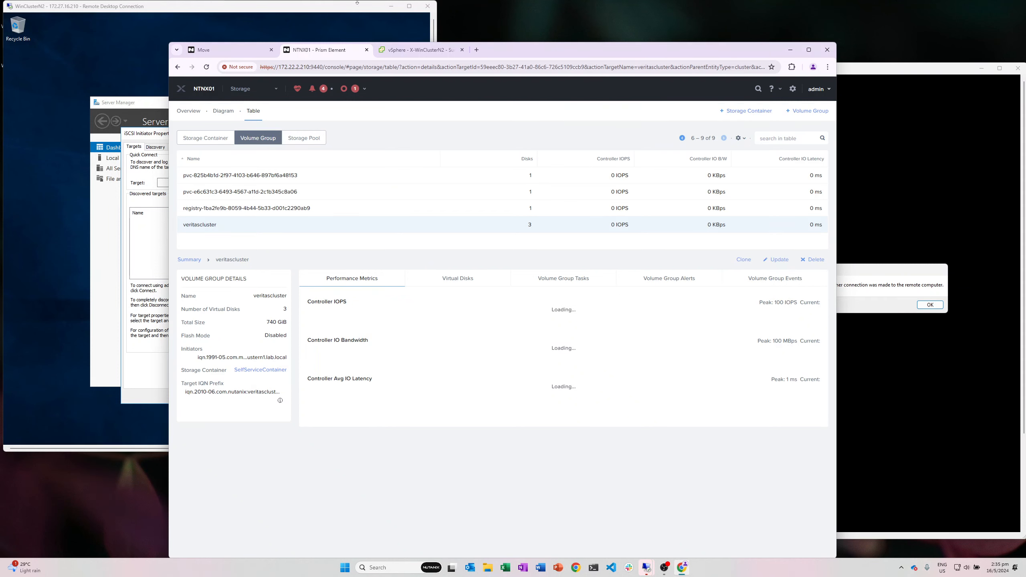
left_click_drag(511, 55, 757, 66)
left_click(283, 147)
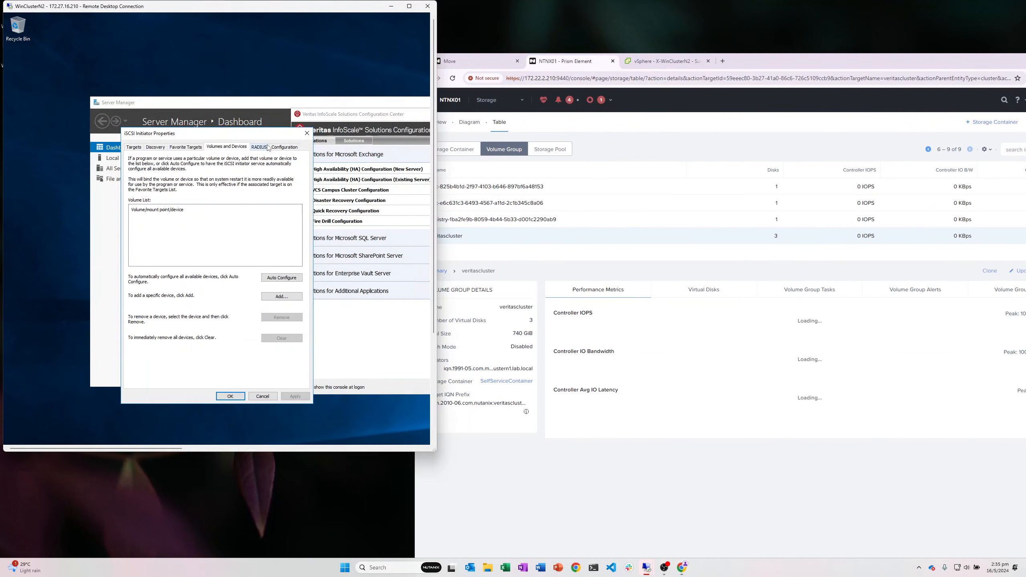
left_click_drag(241, 222, 112, 216)
key("ctrl+c")
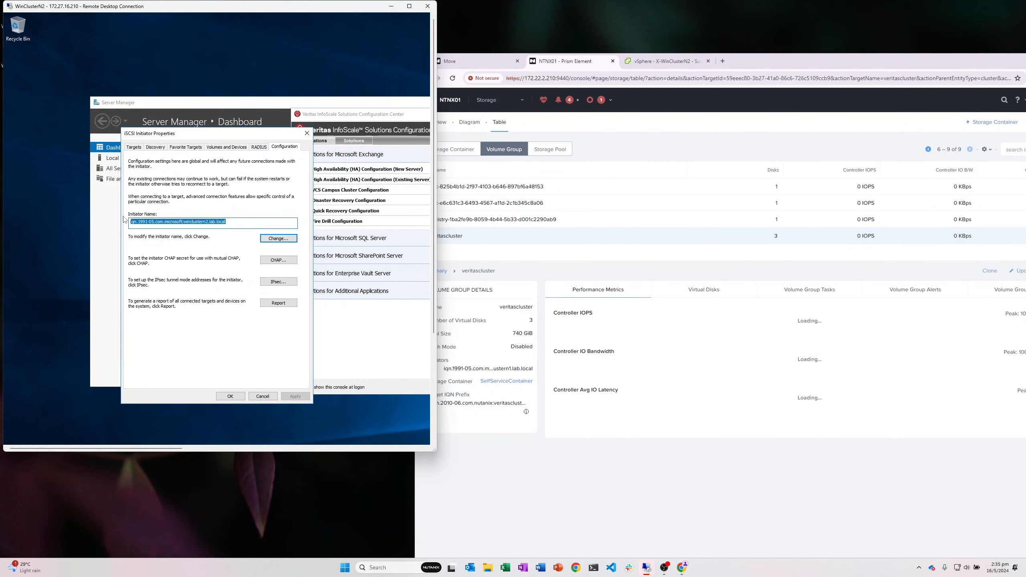
Step: Add the copied IQN as a new client of the veritascluster volume group and save
left_click(637, 241)
left_click(1014, 277)
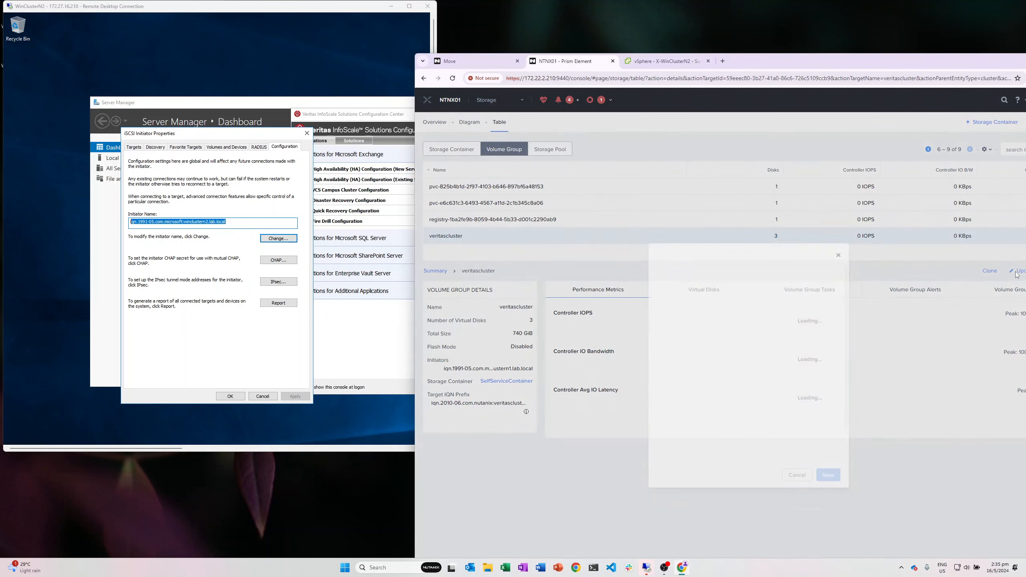
scroll(757, 368, "down", 5)
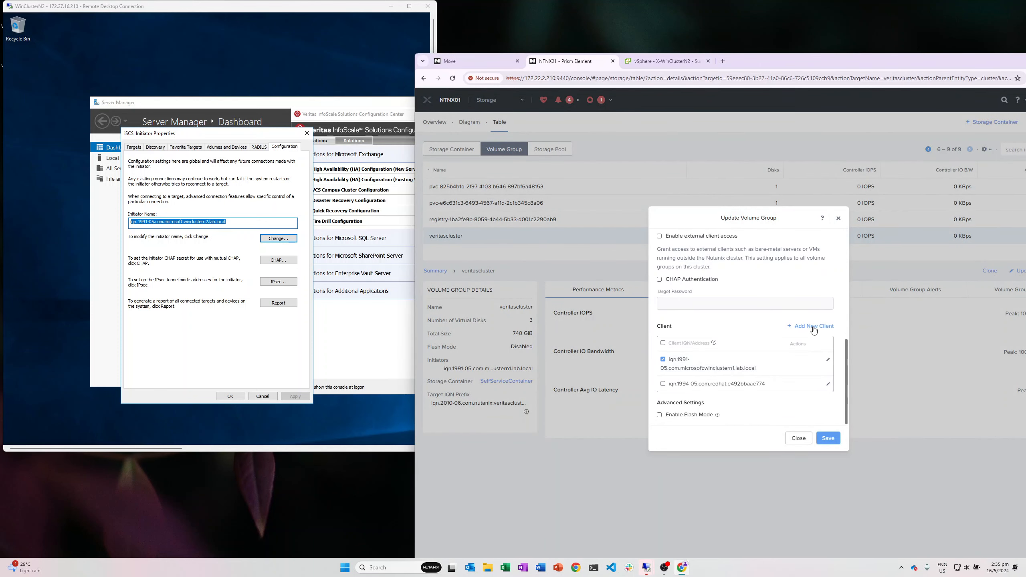
left_click(812, 328)
left_click(768, 378)
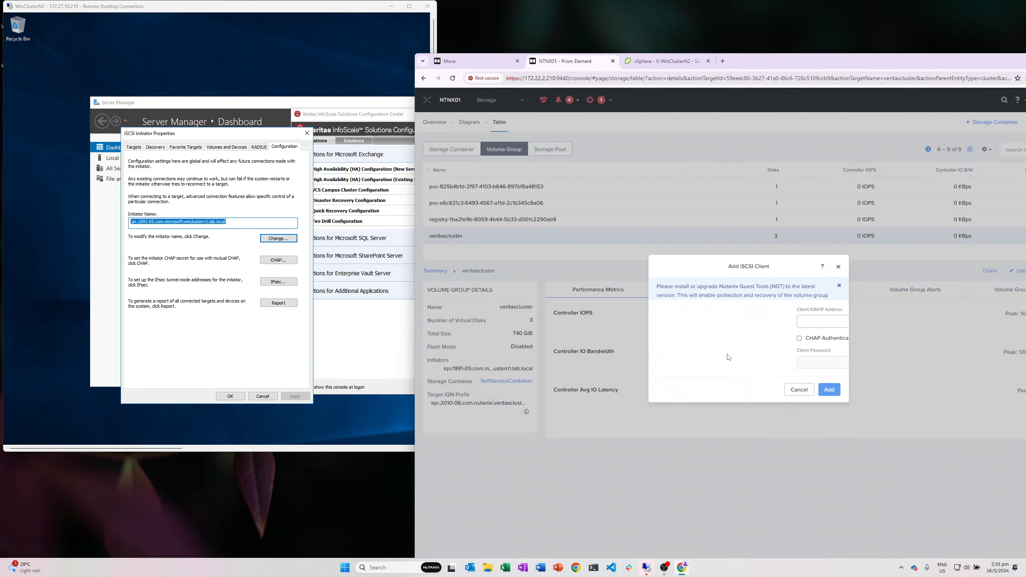
left_click(717, 328)
key("ctrl+v")
left_click(833, 404)
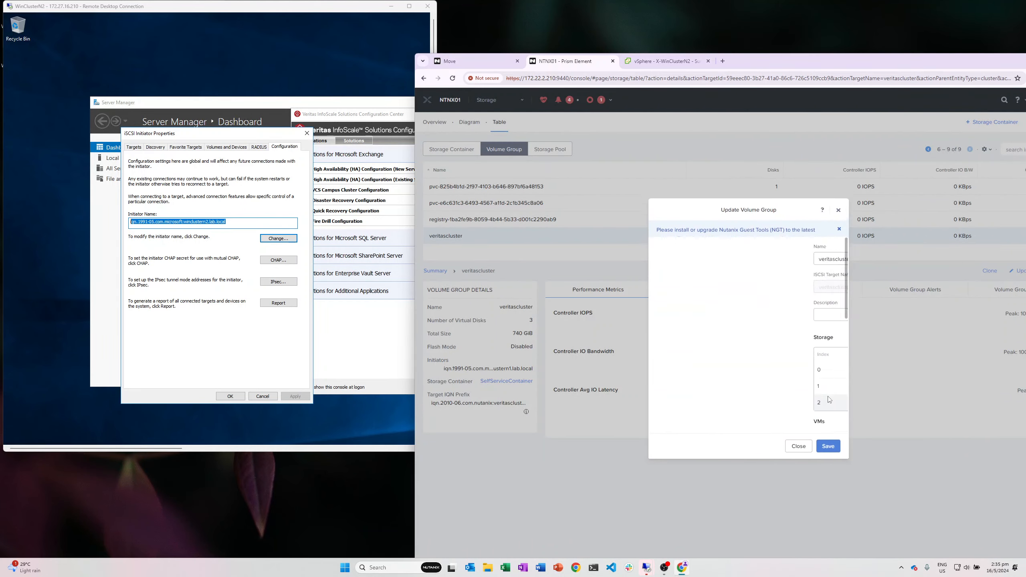
scroll(801, 370, "down", 5)
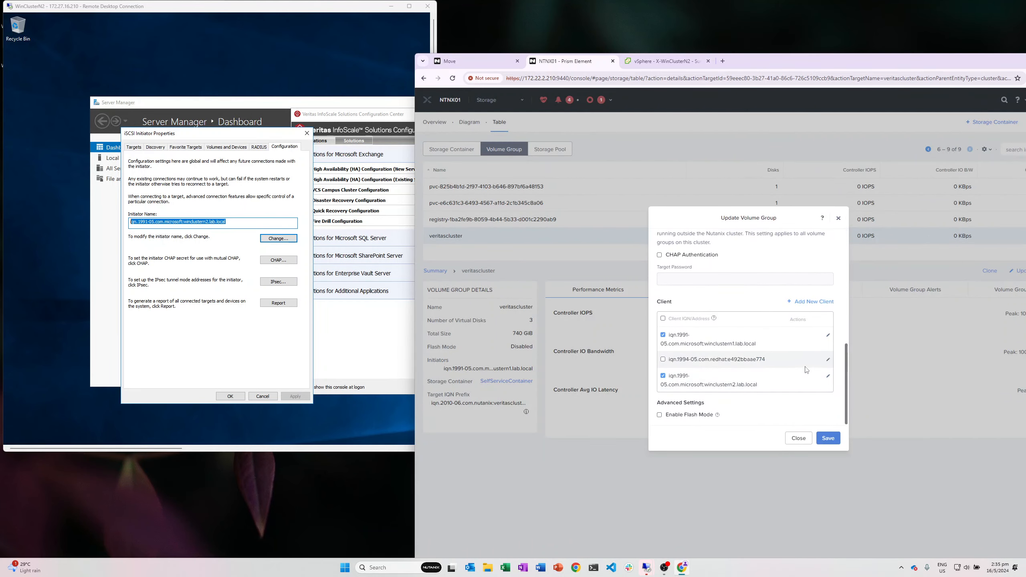
left_click(828, 438)
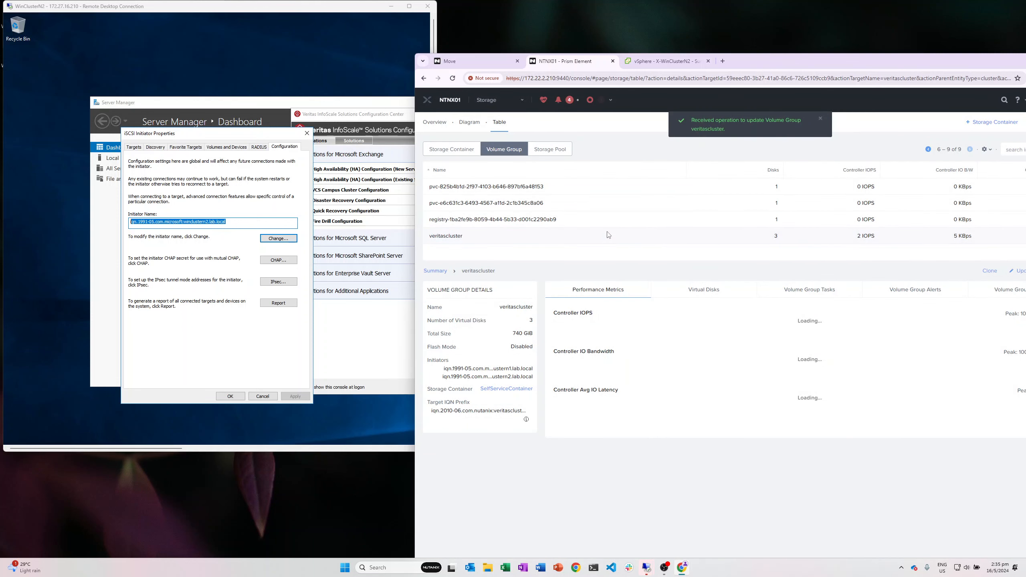
left_click(134, 147)
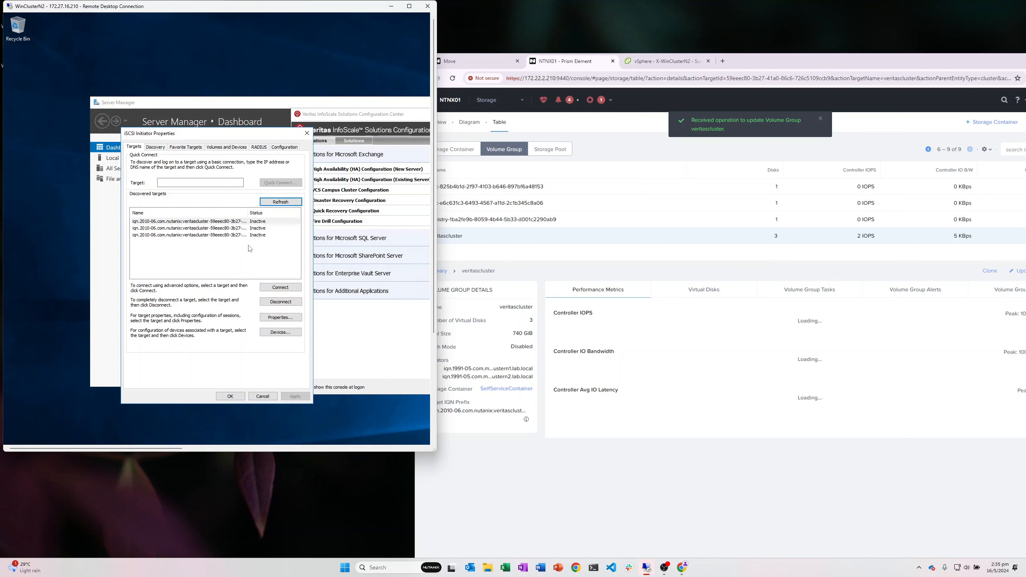
Step: Reconnect to WinClusterN1 over RDP and snap its session window to the left half
double_click(2, 18)
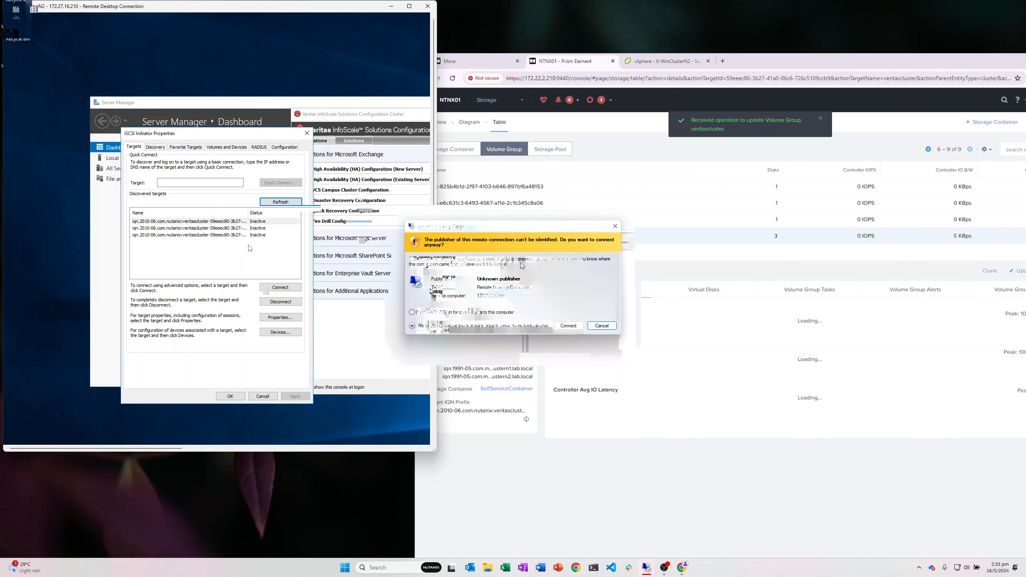
left_click(566, 326)
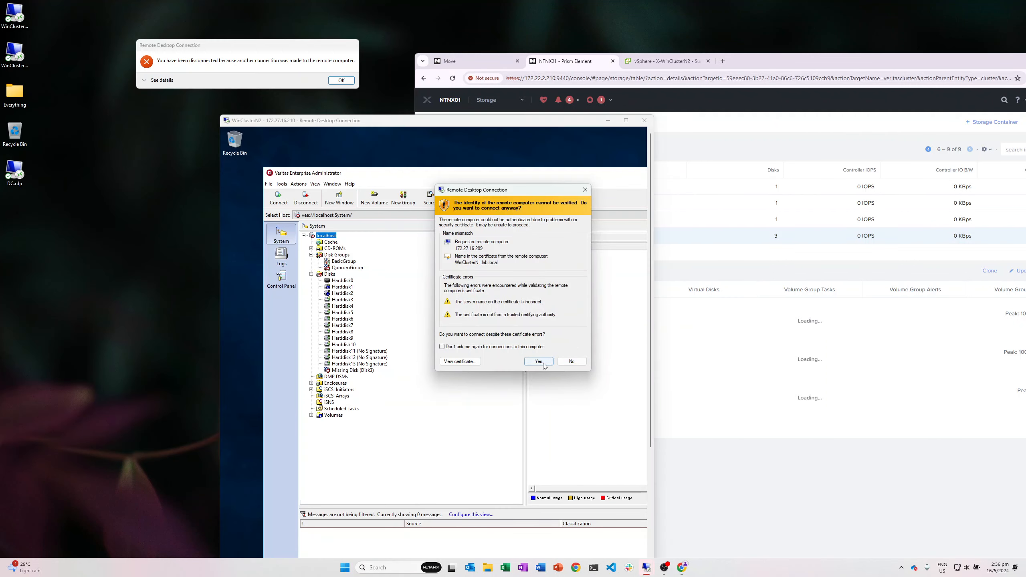
left_click(543, 363)
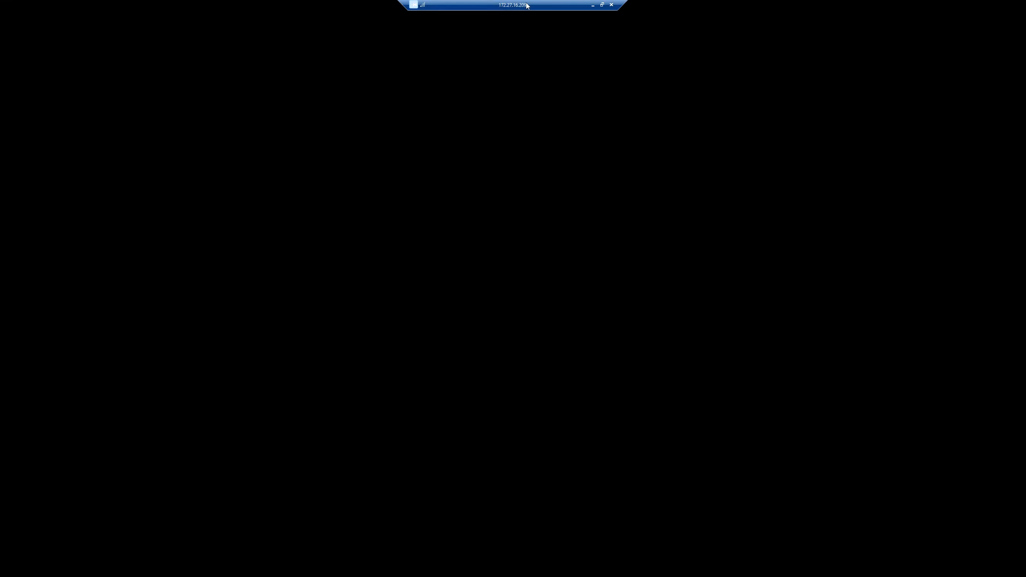
double_click(526, 5)
left_click_drag(227, 7, 1, 214)
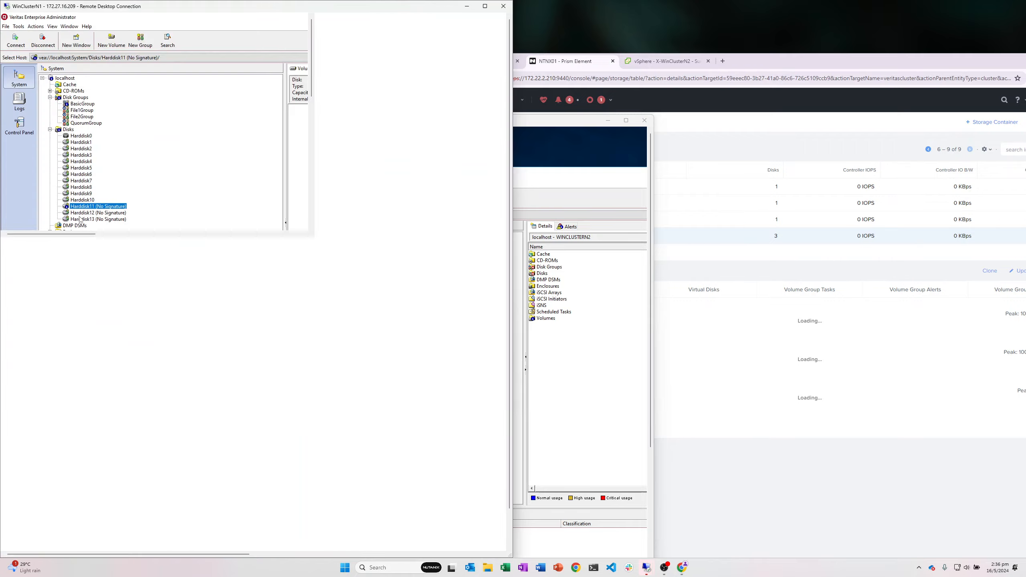
Step: Try writing a signature to the offline Harddisk11 and dismiss the failure error
left_click(646, 334)
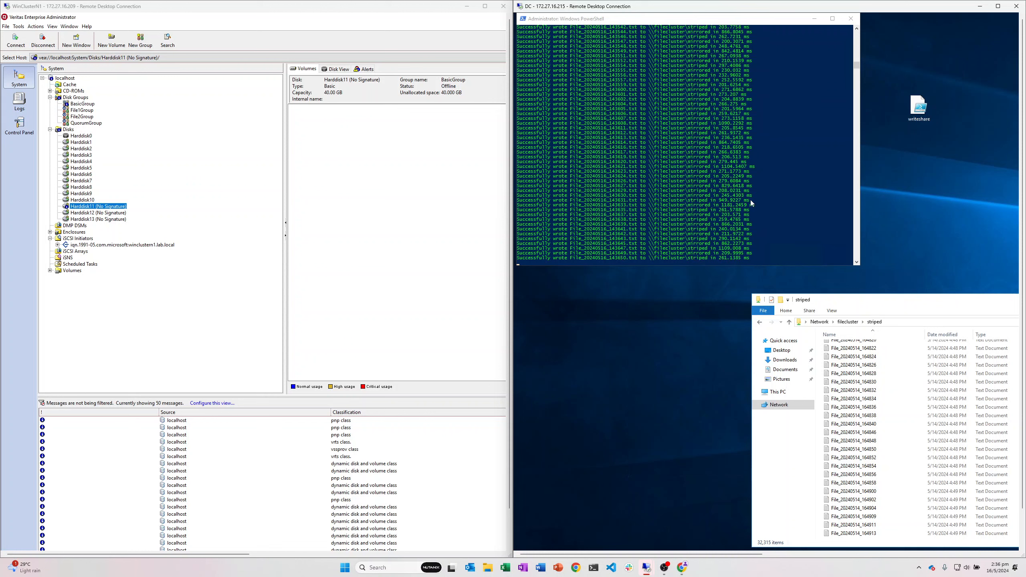
left_click(123, 213)
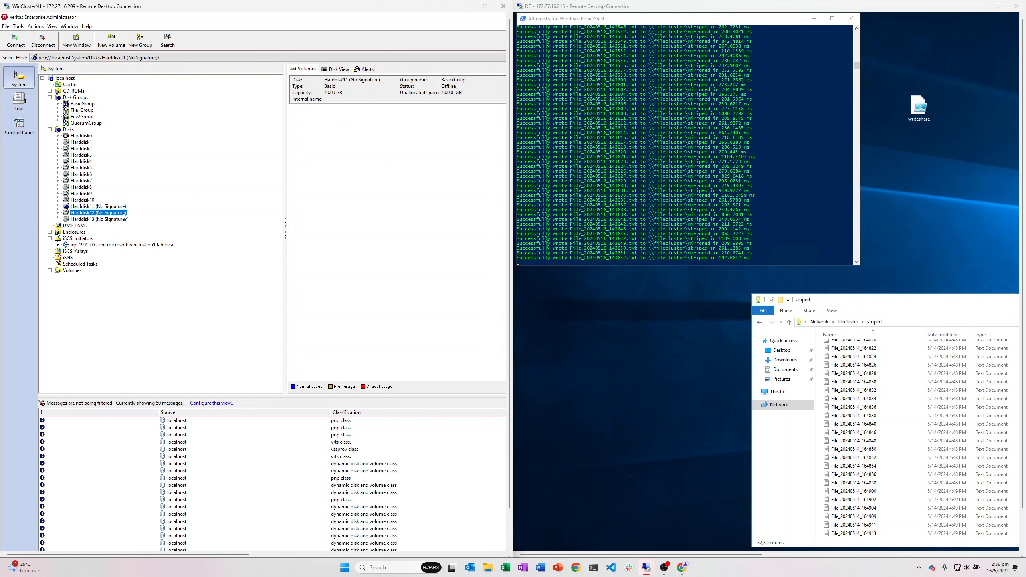
left_click(120, 220)
left_click(122, 209)
right_click(121, 209)
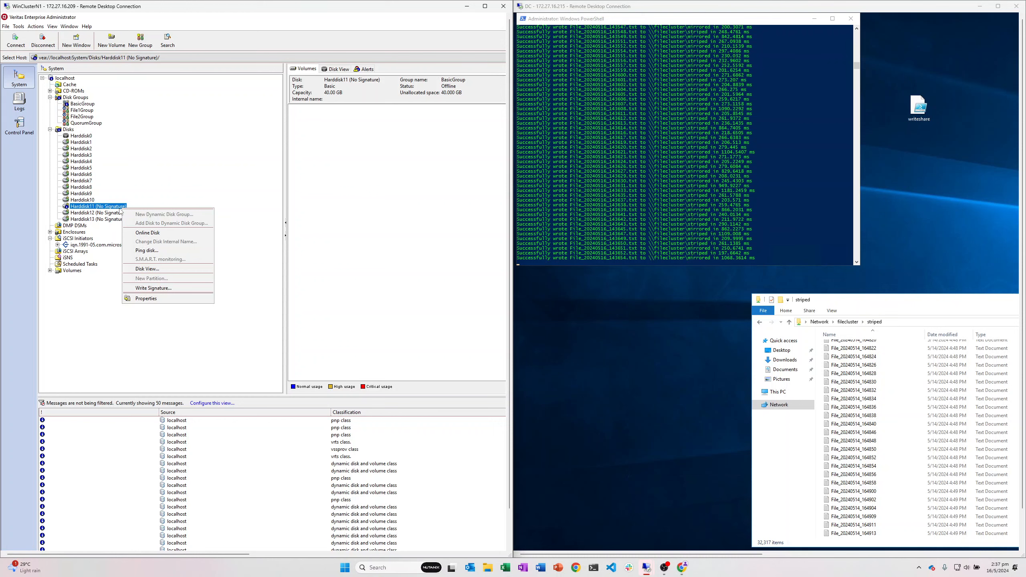
left_click(153, 288)
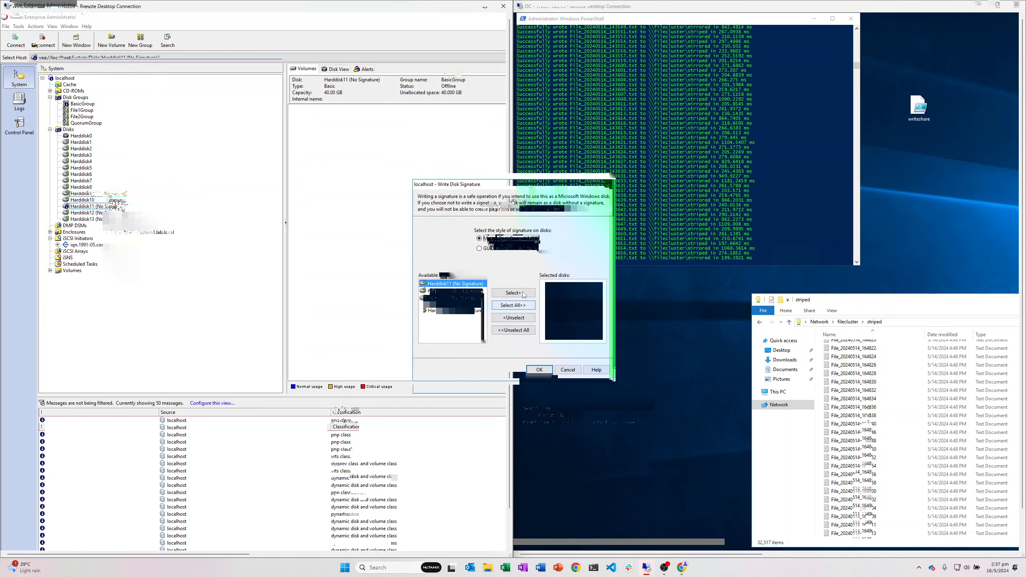
left_click(522, 293)
left_click(543, 371)
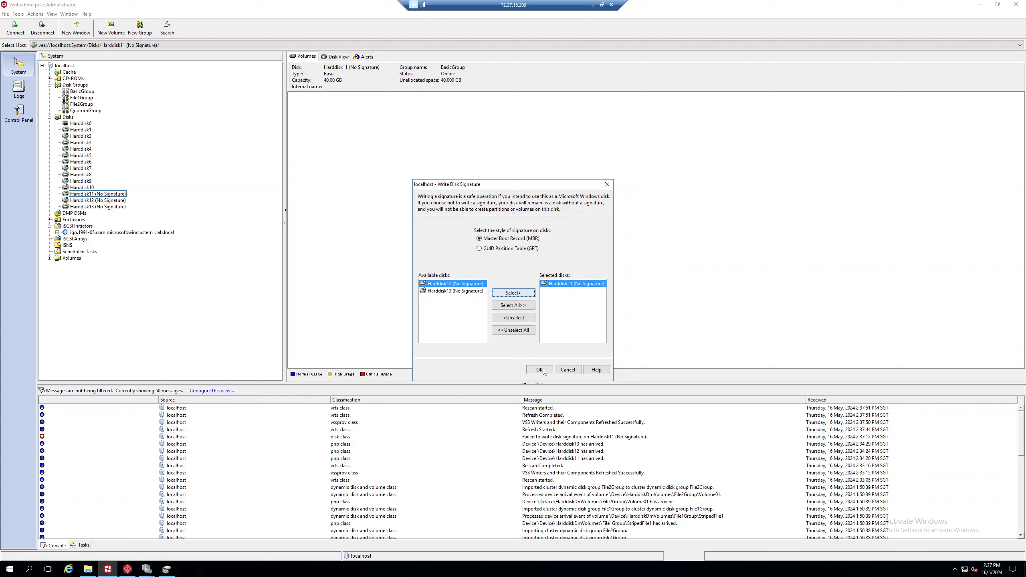
left_click(502, 293)
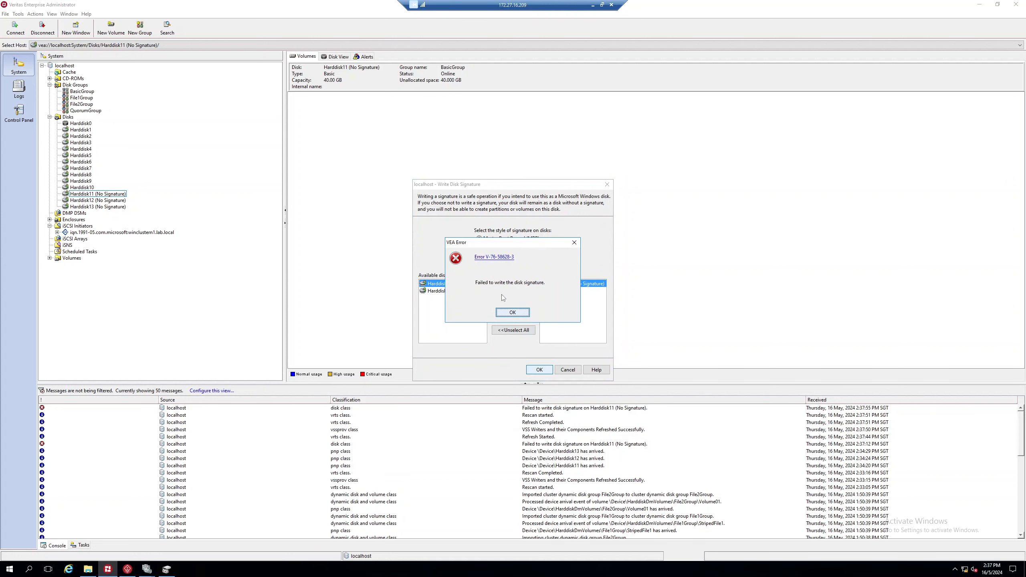
left_click(512, 316)
Step: Write disk signatures to Harddisk12 and Harddisk13
right_click(102, 201)
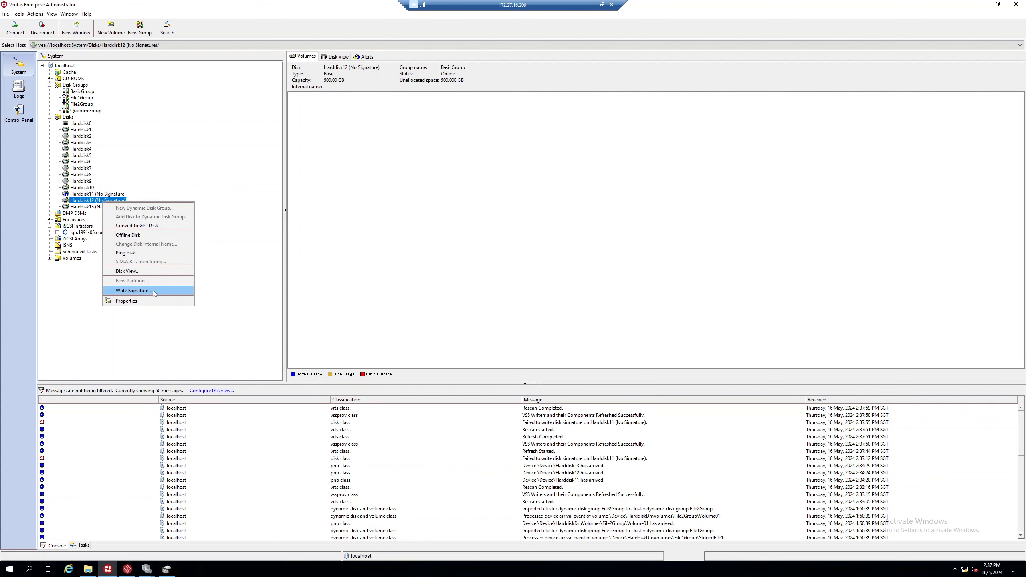
left_click(154, 290)
left_click(464, 291)
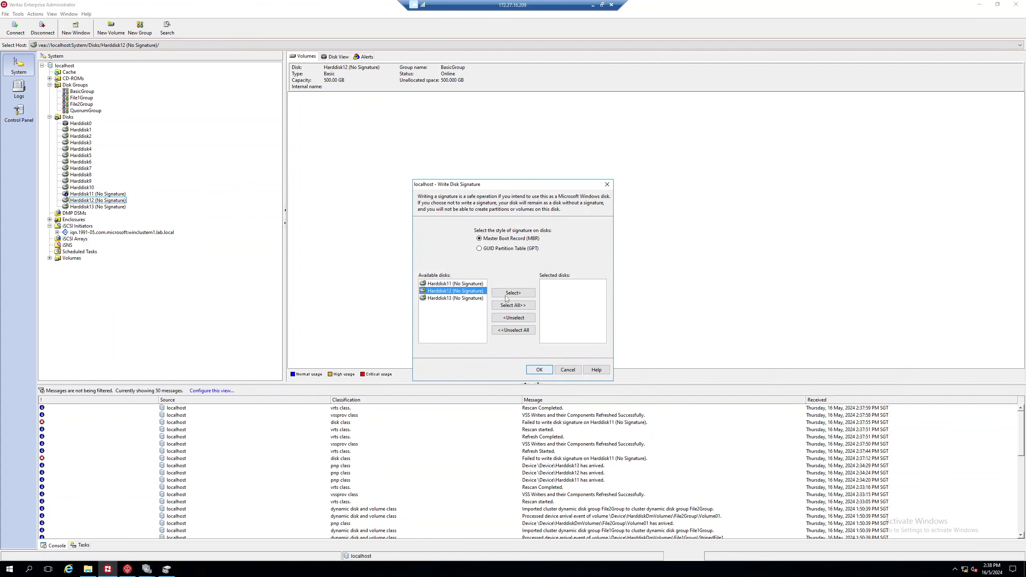
left_click(509, 293)
left_click(538, 368)
left_click(502, 294)
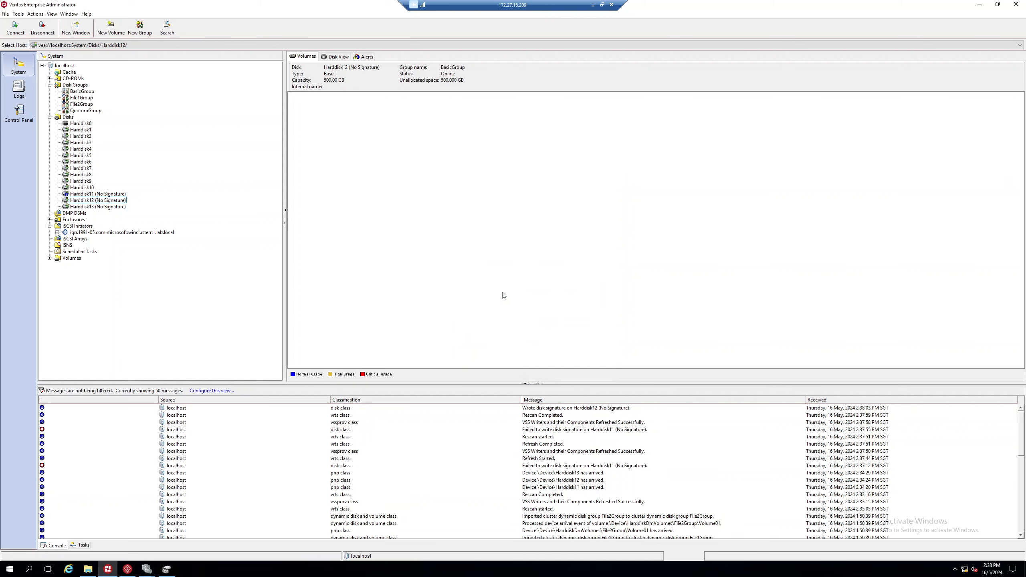
right_click(96, 207)
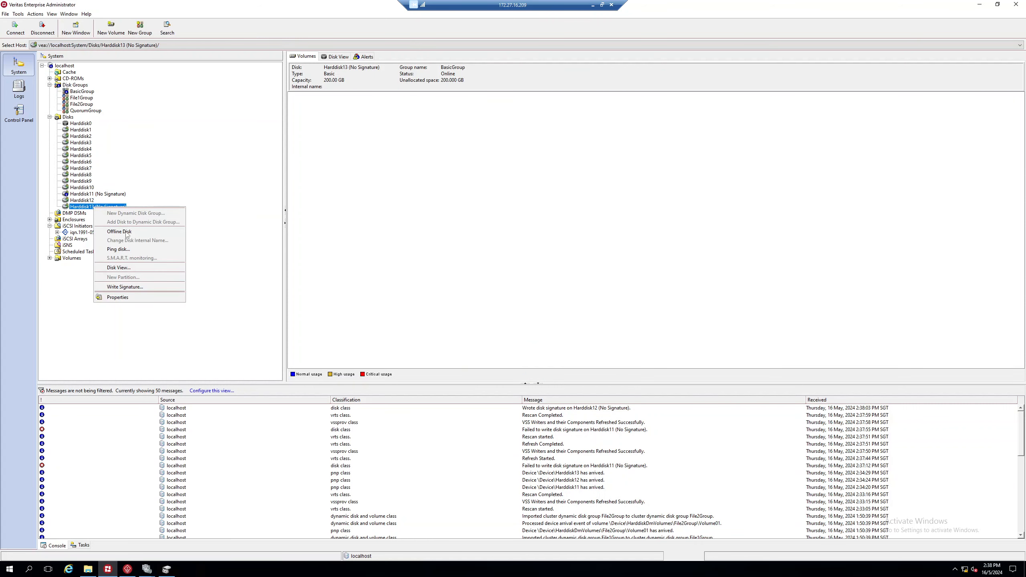
left_click(151, 287)
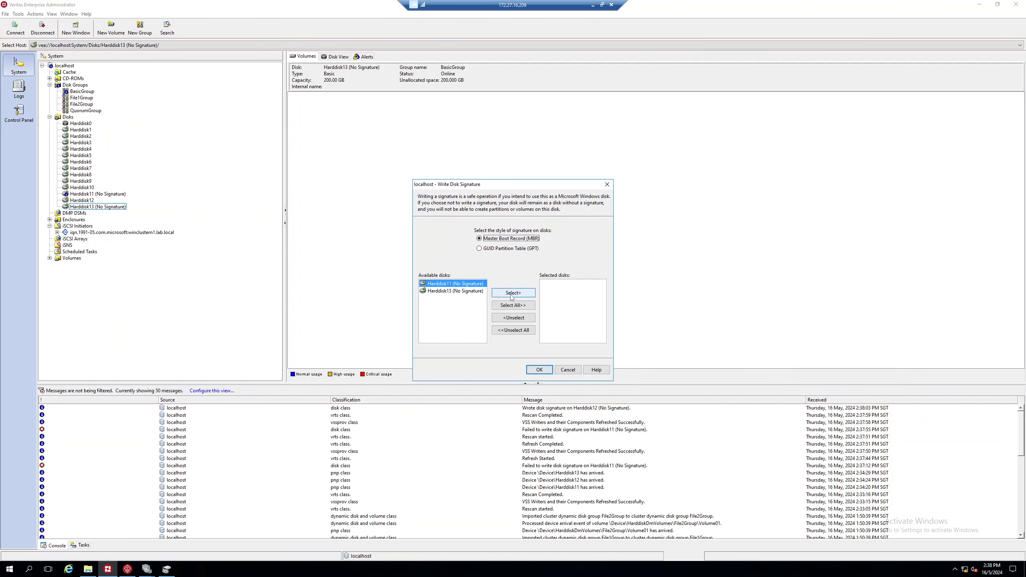
left_click(455, 290)
left_click(513, 293)
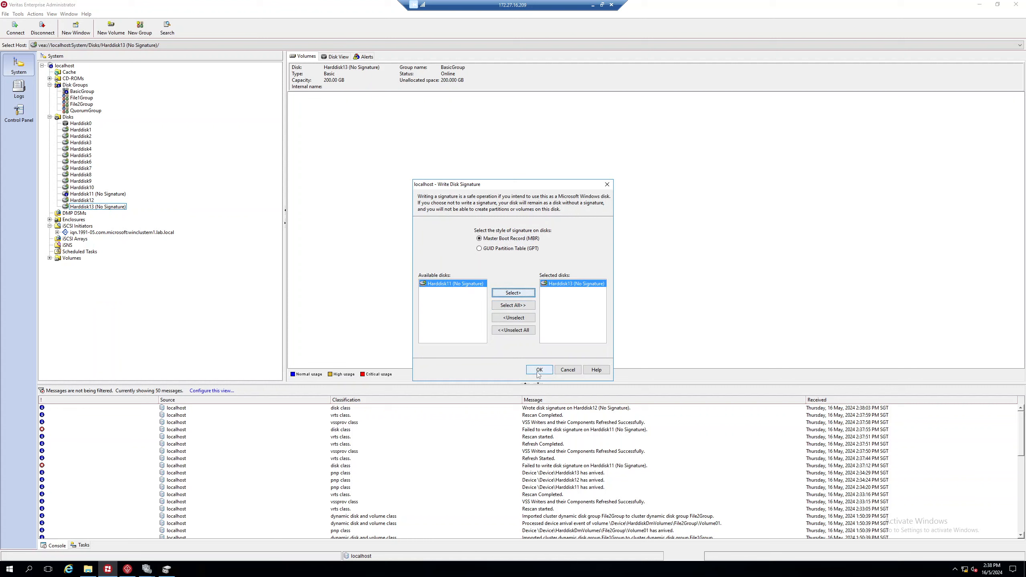
left_click(539, 371)
left_click(502, 294)
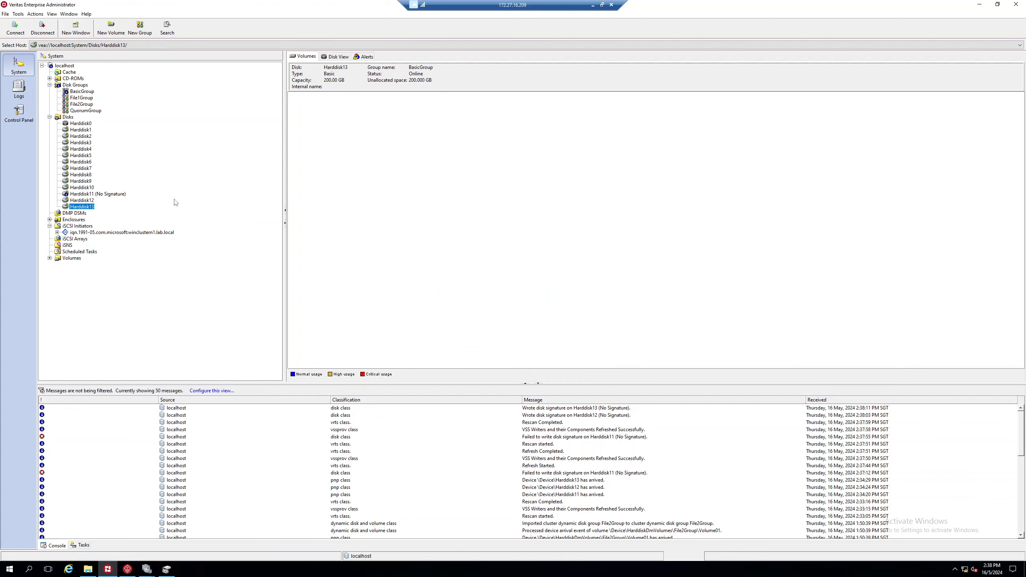
left_click(95, 195)
Step: Bring Harddisk11 online
left_click(335, 56)
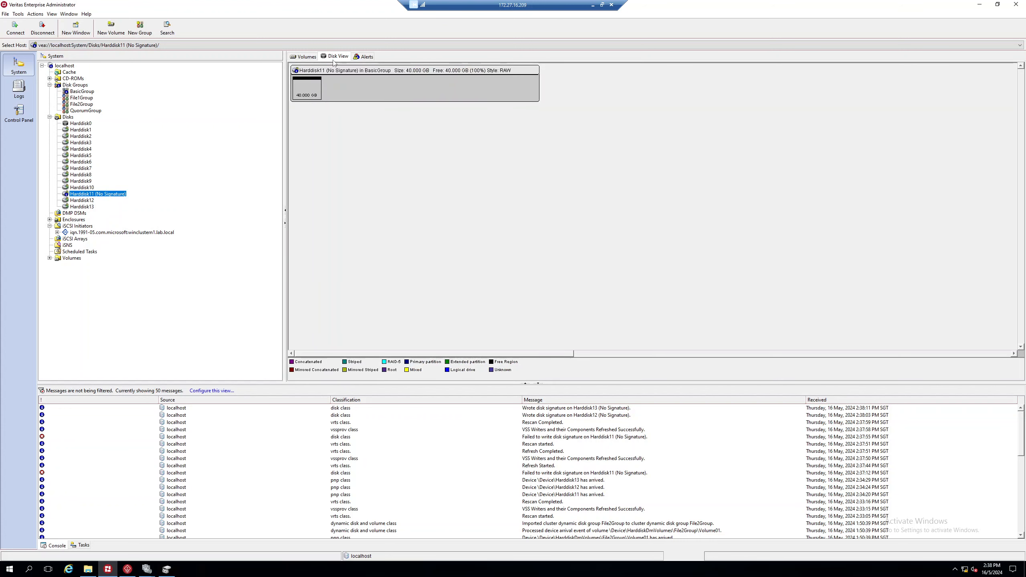
left_click(309, 59)
left_click(362, 58)
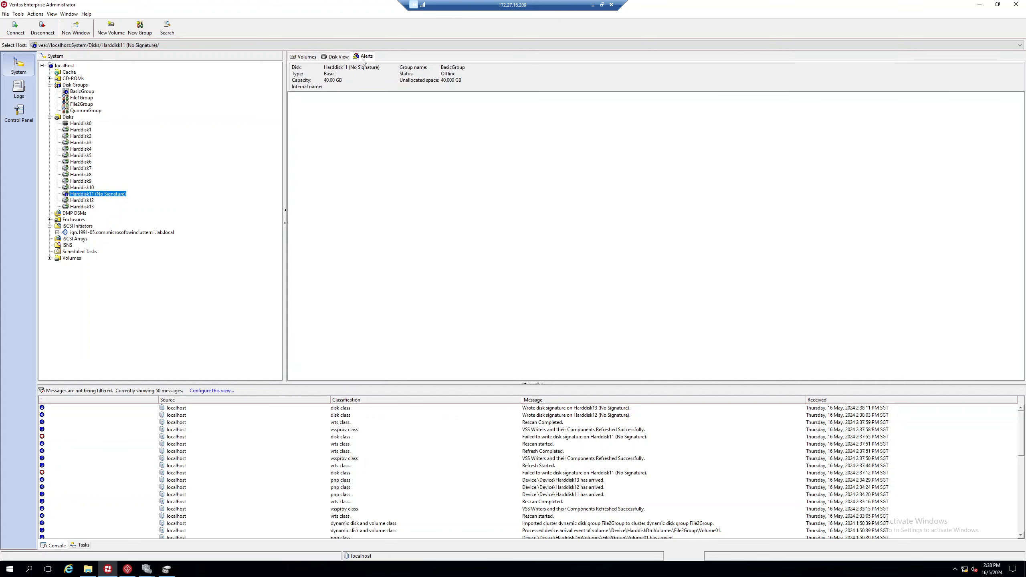
right_click(93, 196)
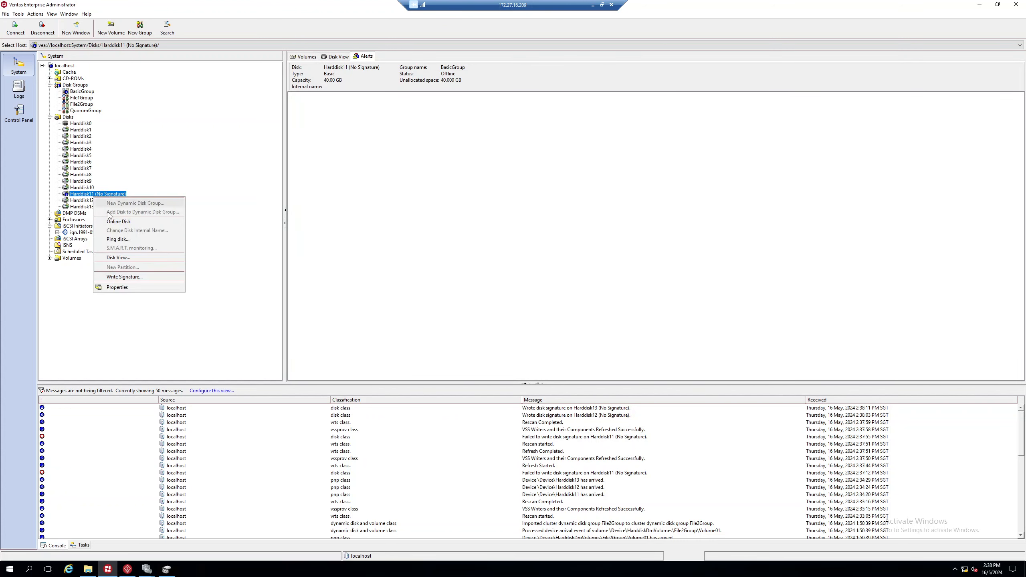
left_click(121, 226)
left_click(503, 293)
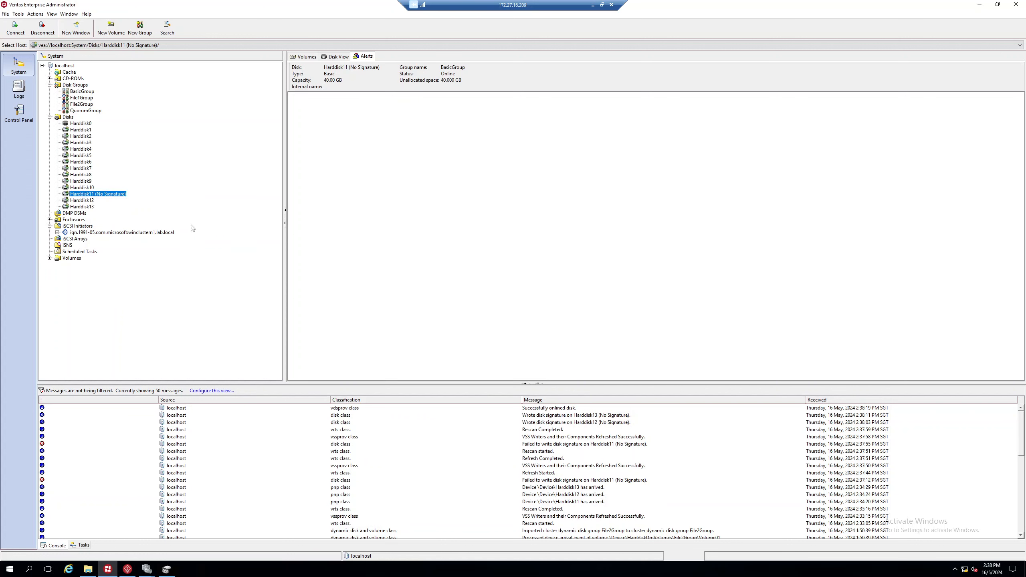
Step: Write a disk signature to Harddisk11
right_click(106, 197)
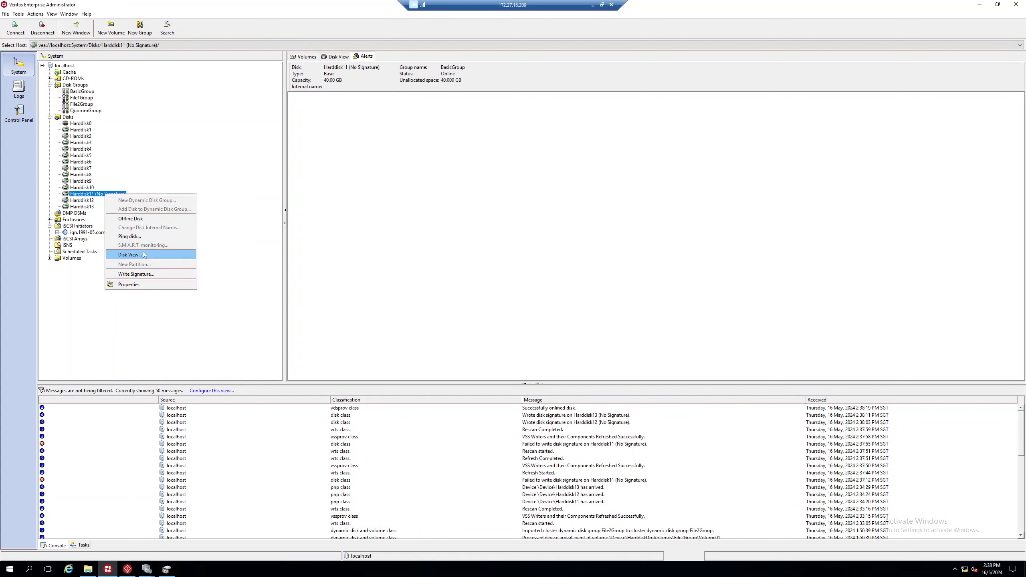
left_click(153, 274)
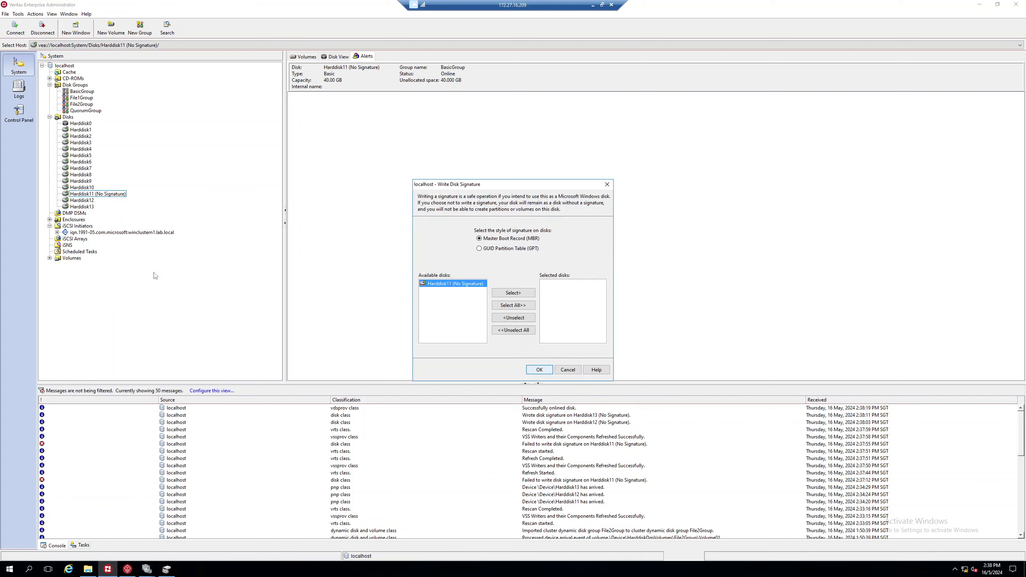
left_click(513, 292)
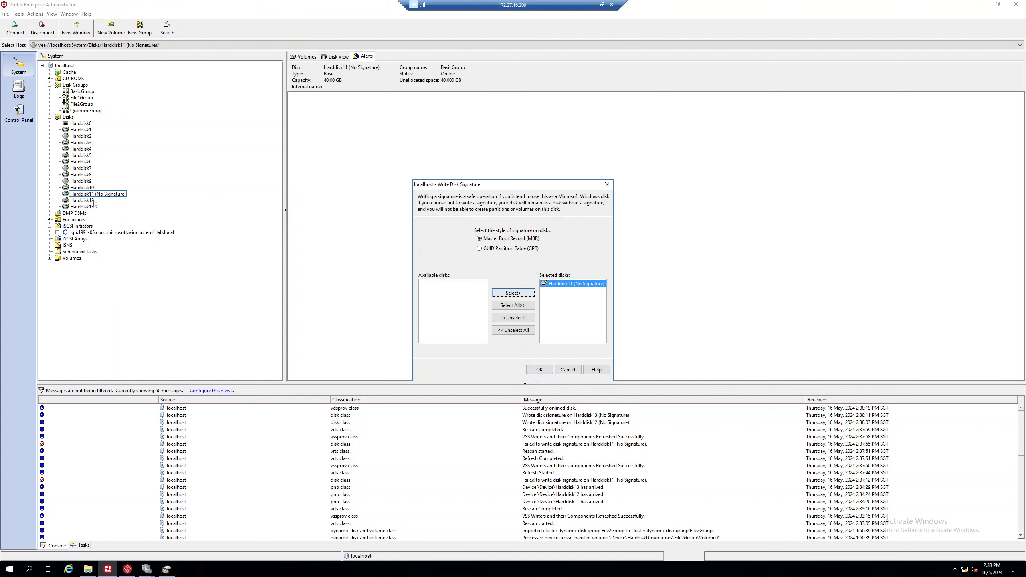
left_click(545, 369)
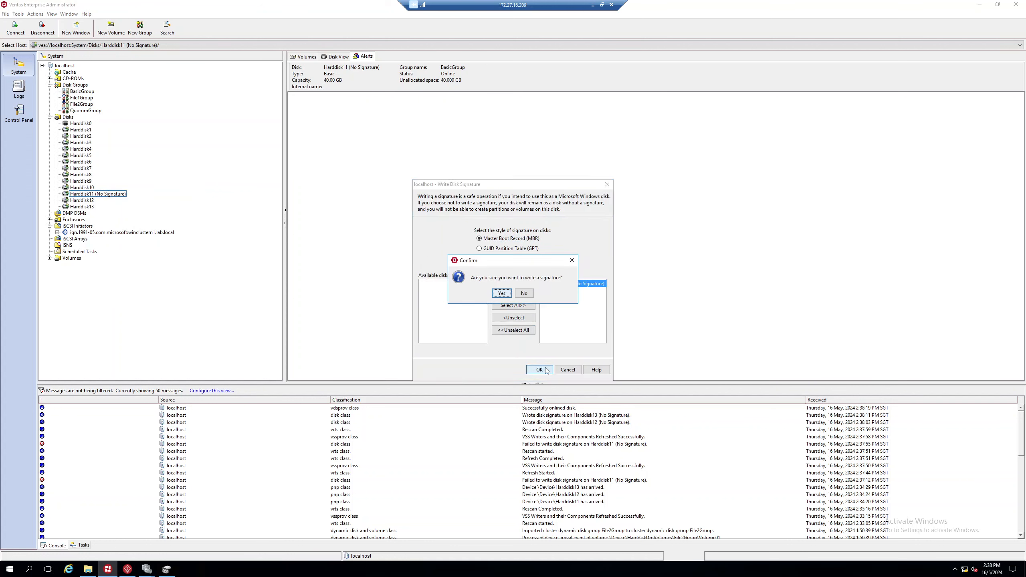
left_click(502, 294)
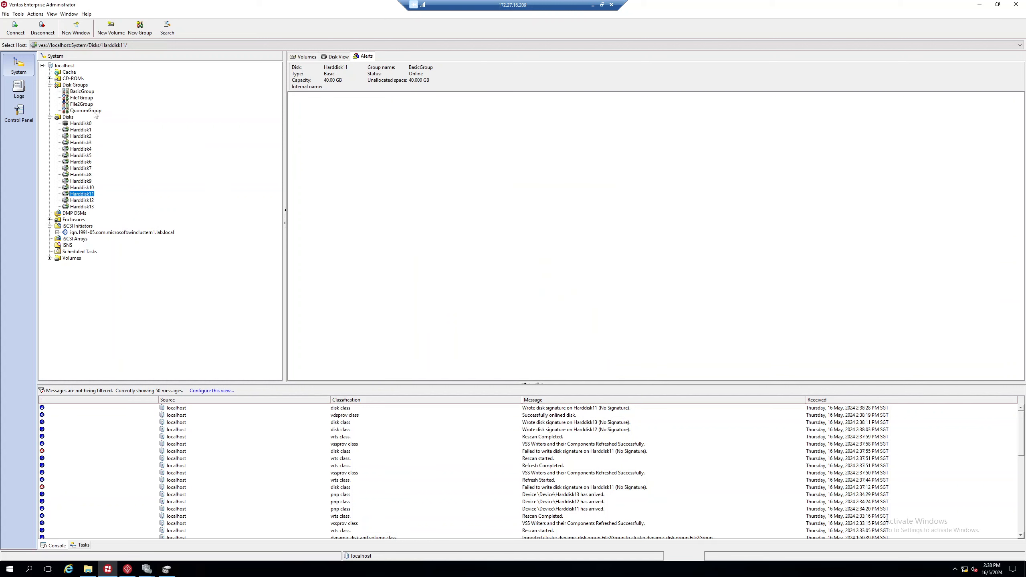
left_click(86, 111)
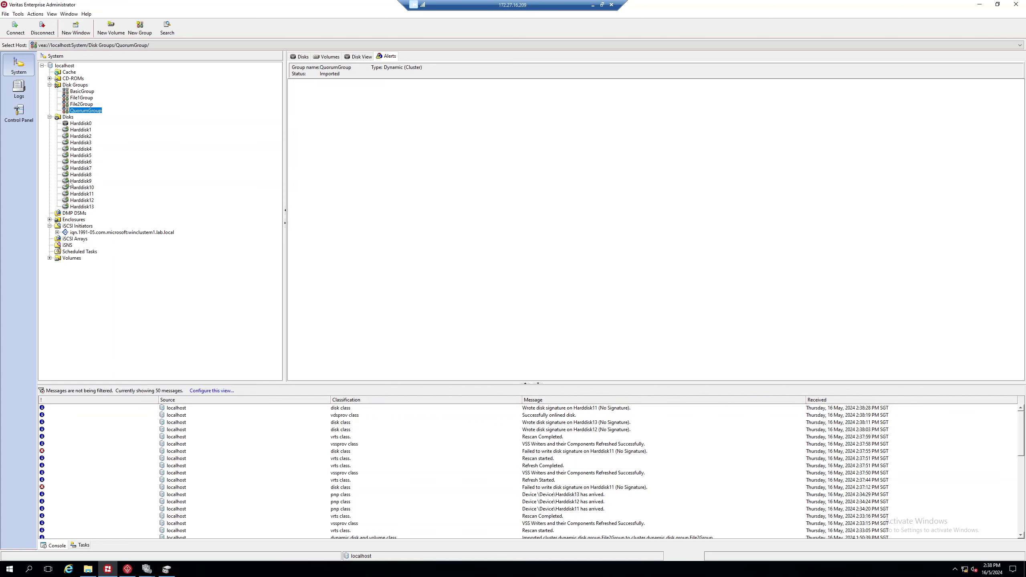
left_click(86, 200)
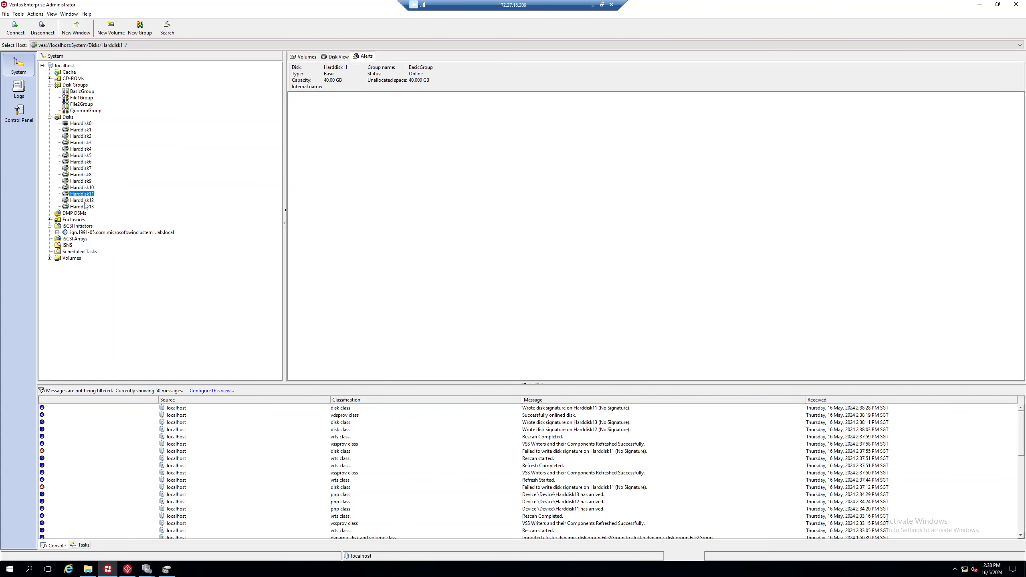
left_click(89, 111)
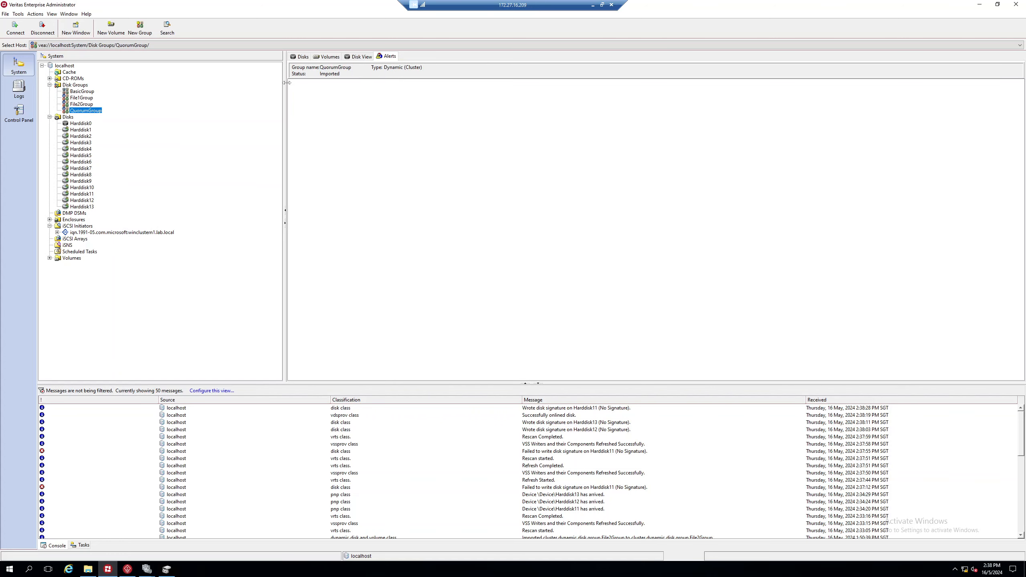
left_click(326, 57)
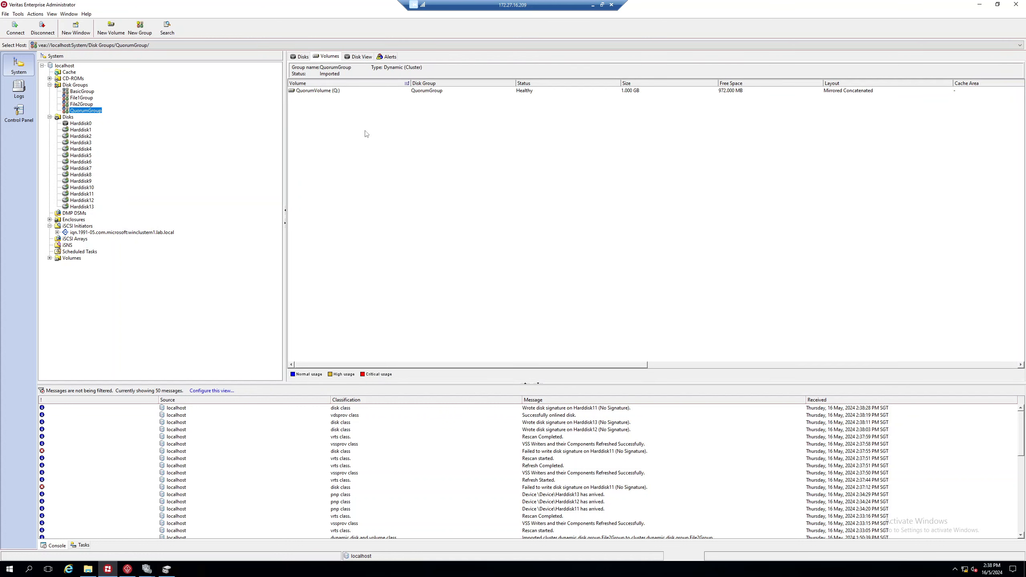
left_click(87, 194)
Step: Add Harddisk11 to the QuorumGroup dynamic disk group and view QuorumGroup's contents
right_click(88, 195)
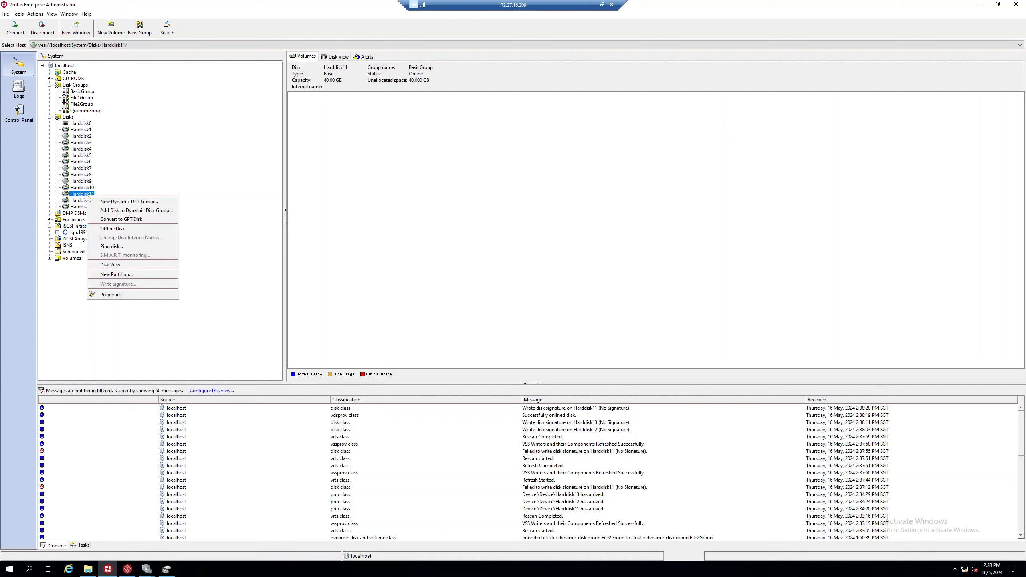
left_click(142, 210)
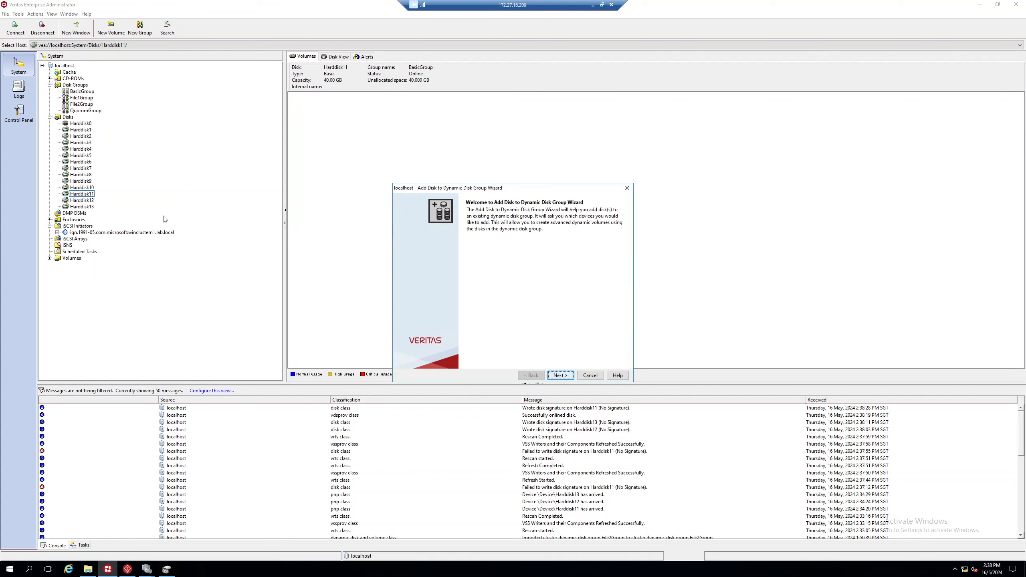
left_click(561, 376)
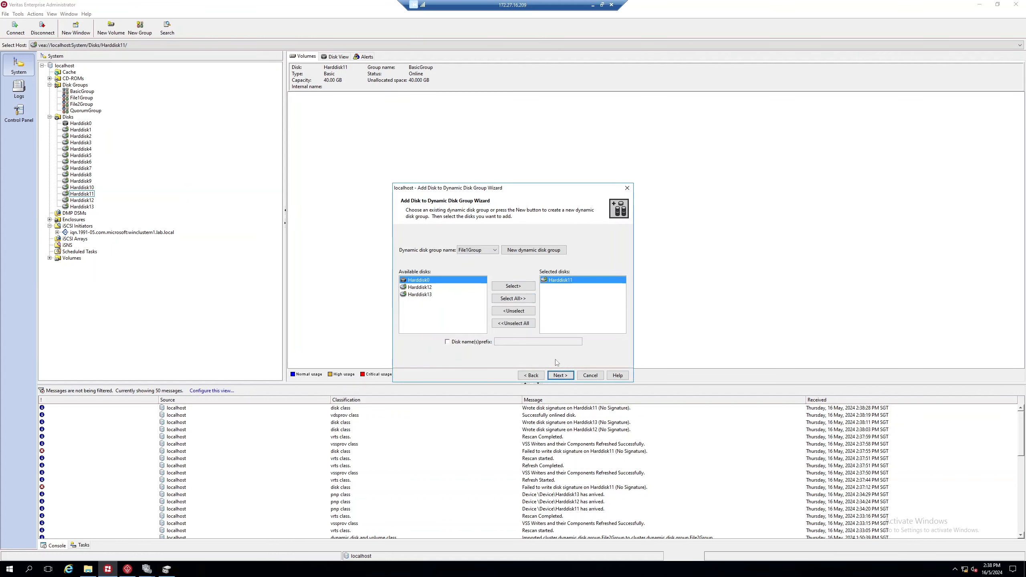
left_click(489, 250)
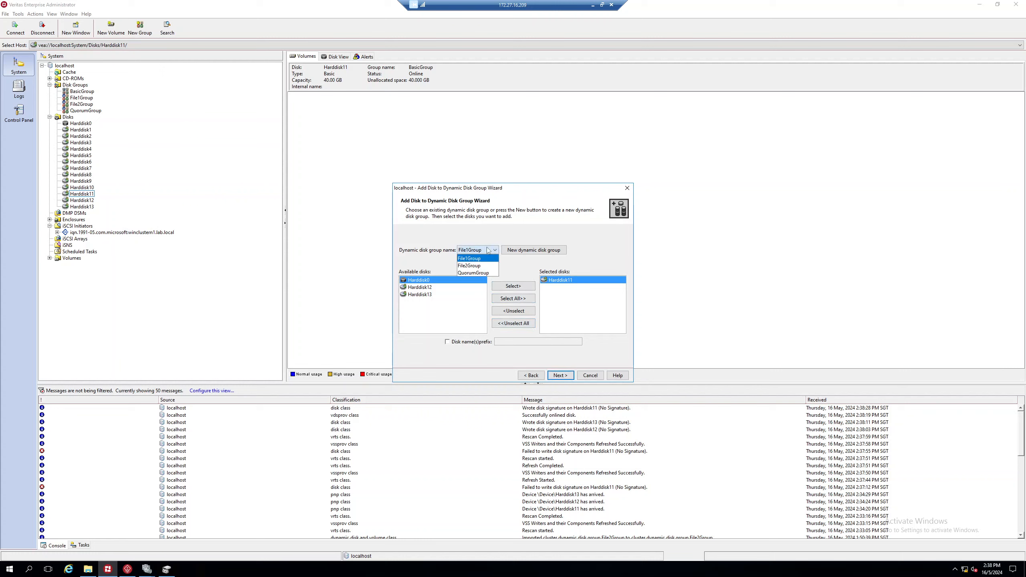
left_click(481, 274)
left_click(560, 375)
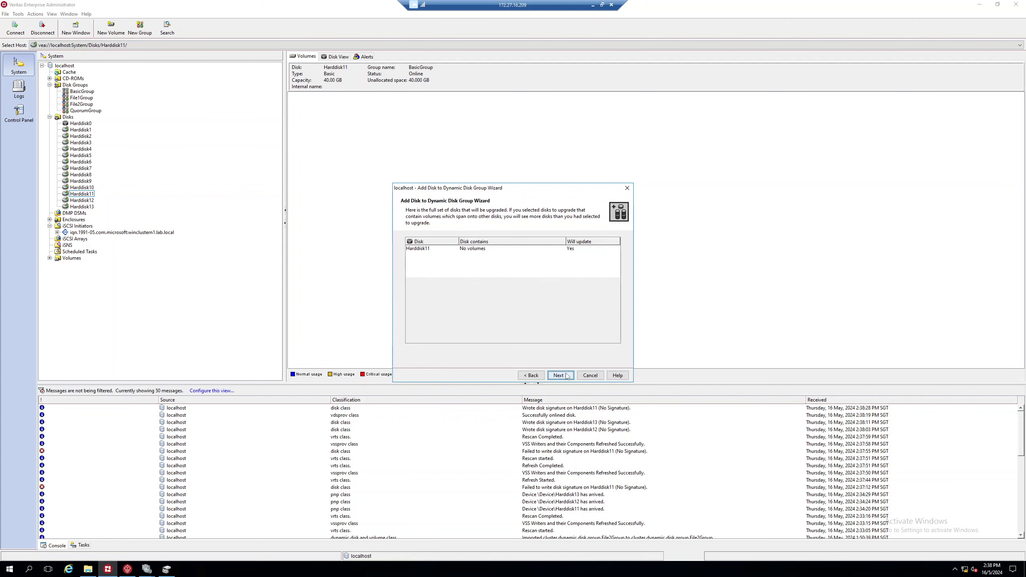
left_click(560, 375)
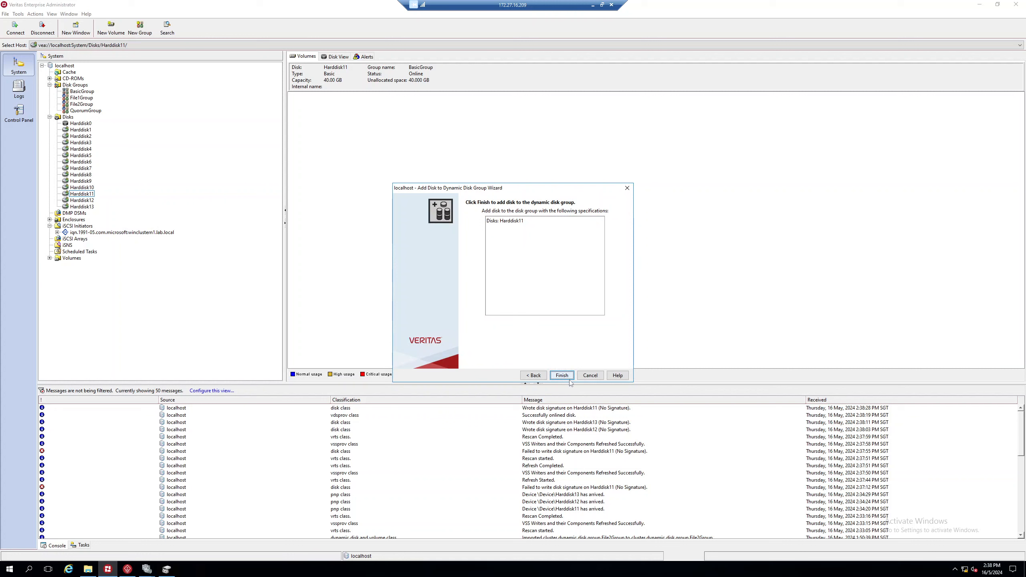
left_click(562, 376)
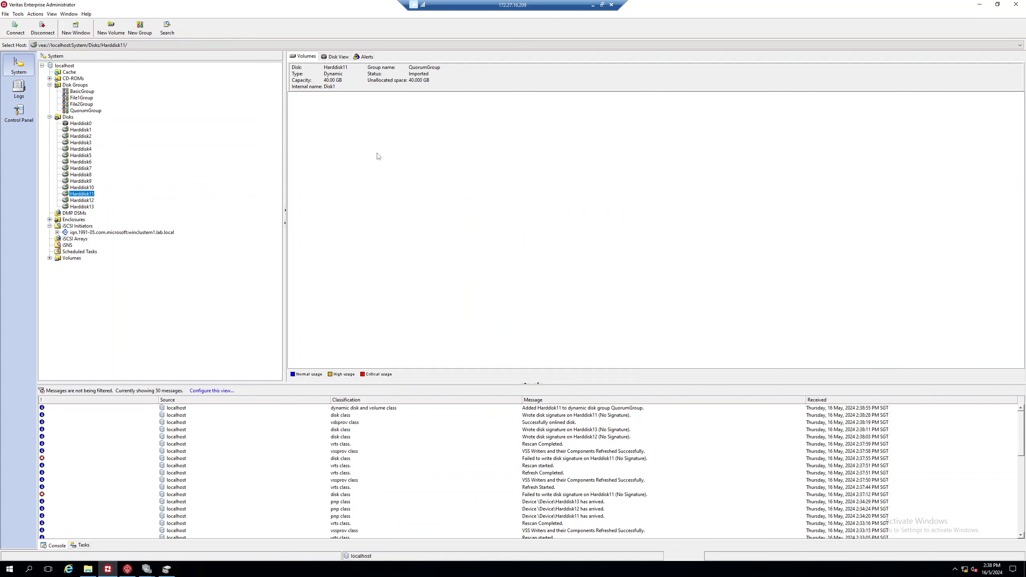
left_click(334, 58)
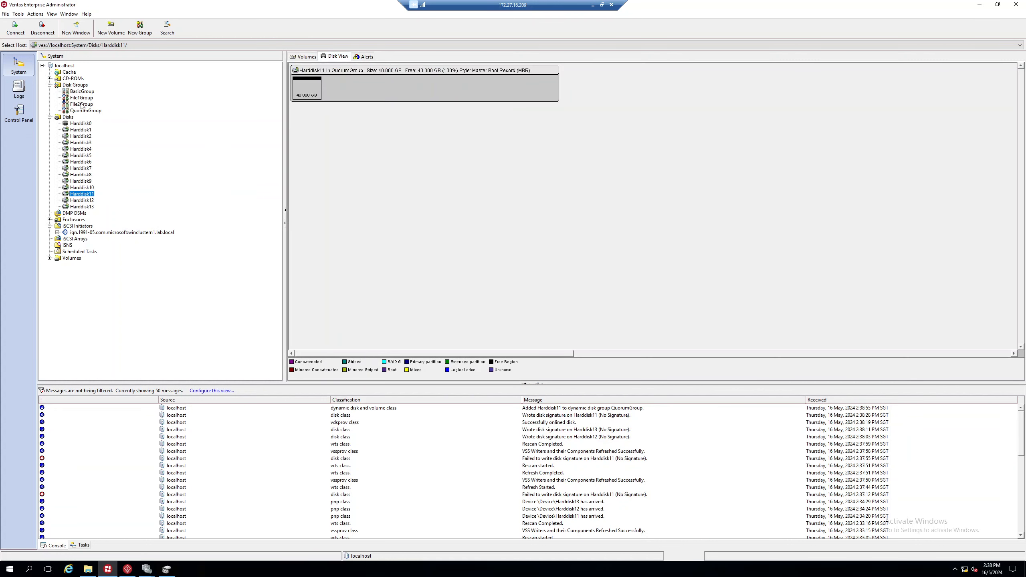
left_click(82, 111)
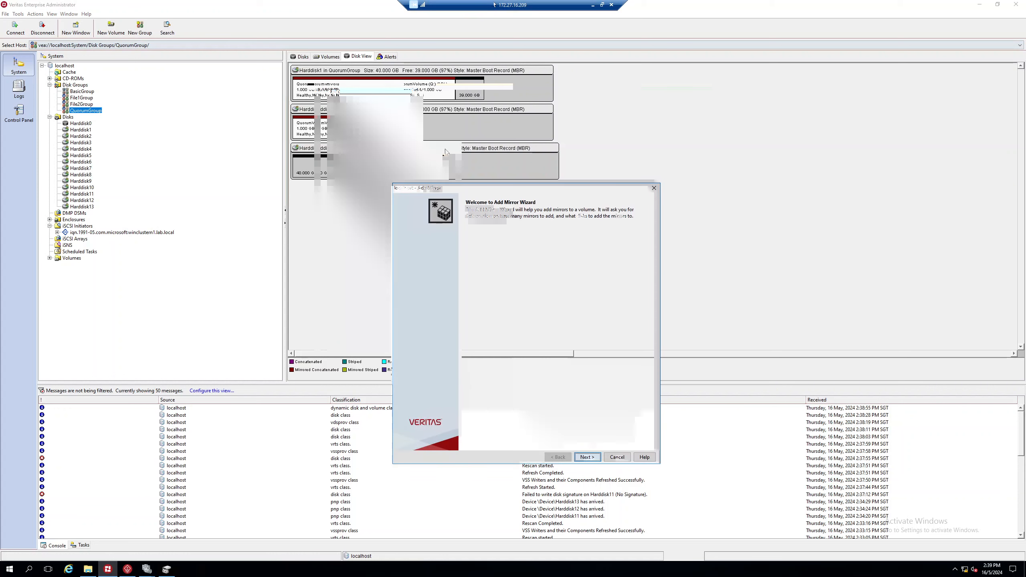
Step: Add a concatenated QuorumVolume mirror on manually selected Harddisk11
left_click(587, 457)
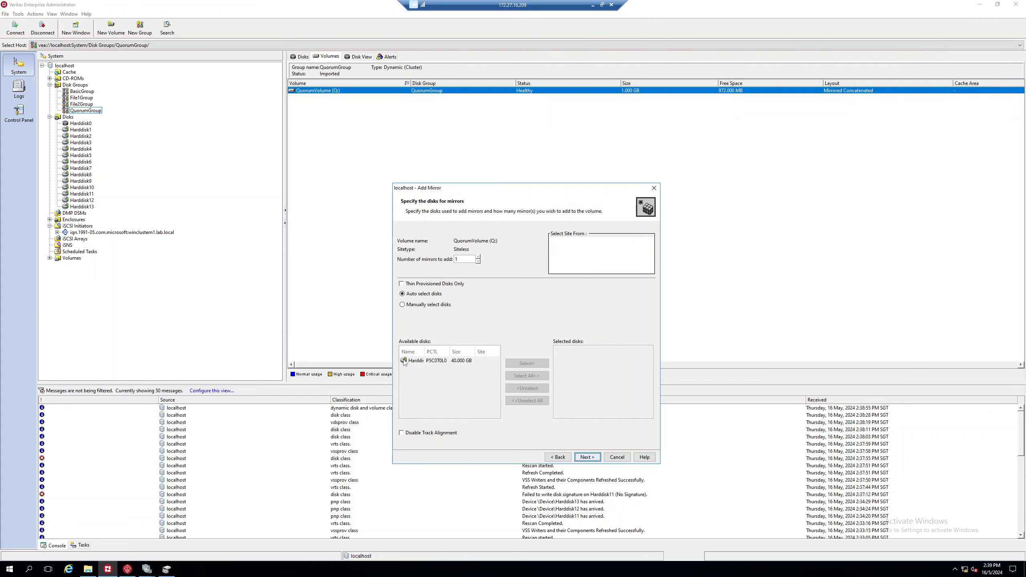
left_click(415, 304)
left_click(415, 360)
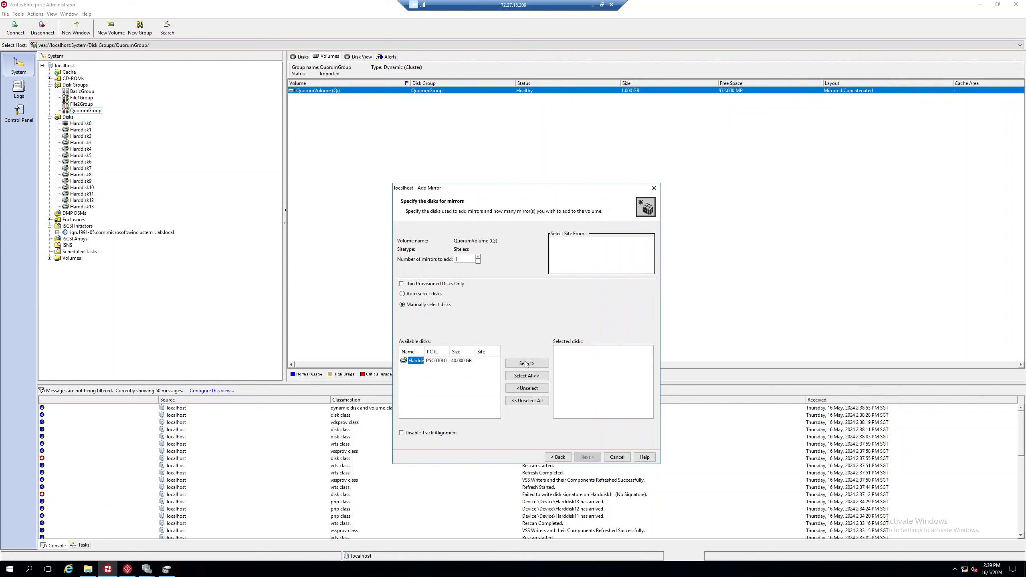
left_click(525, 363)
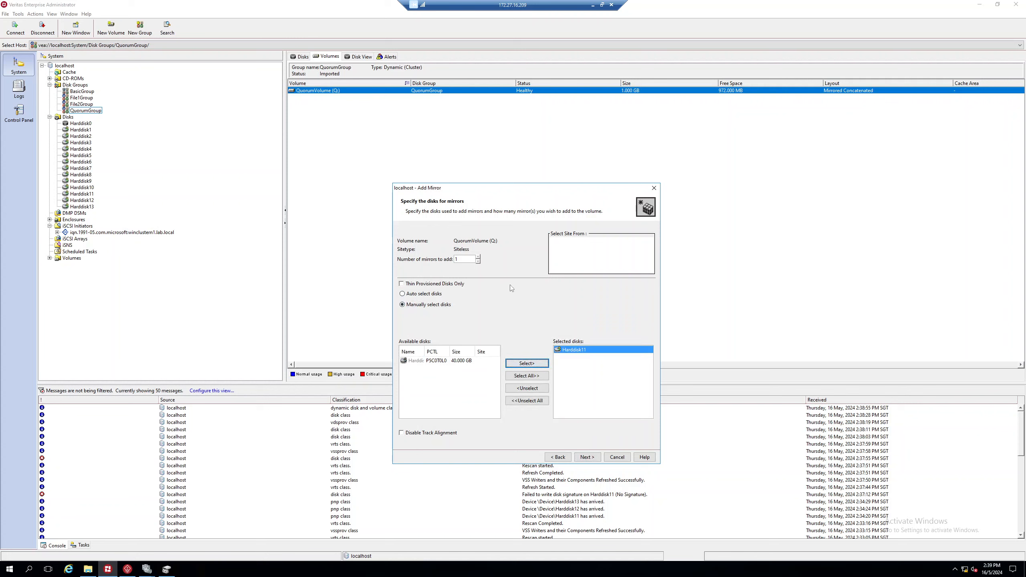
left_click(592, 457)
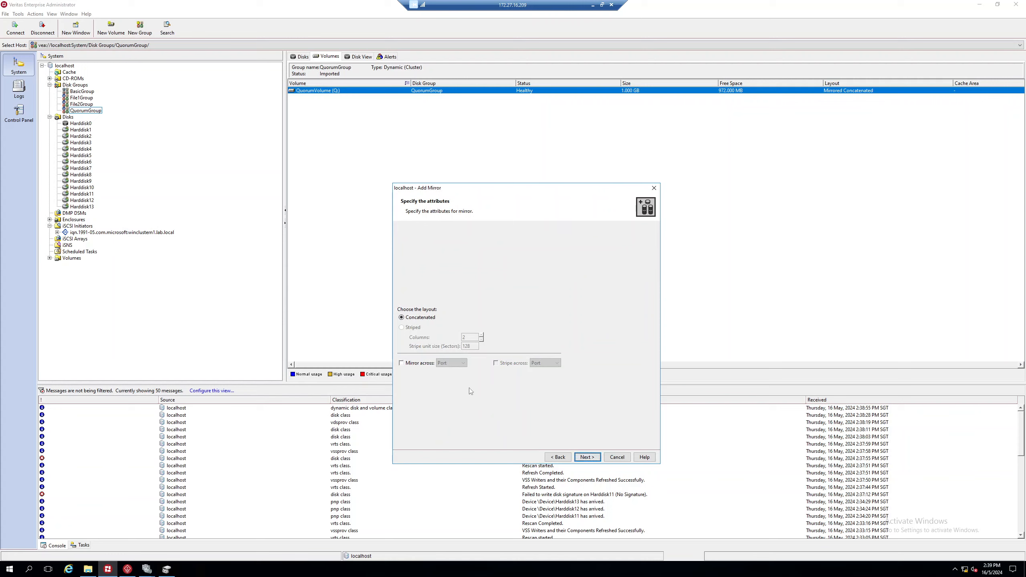
left_click(588, 458)
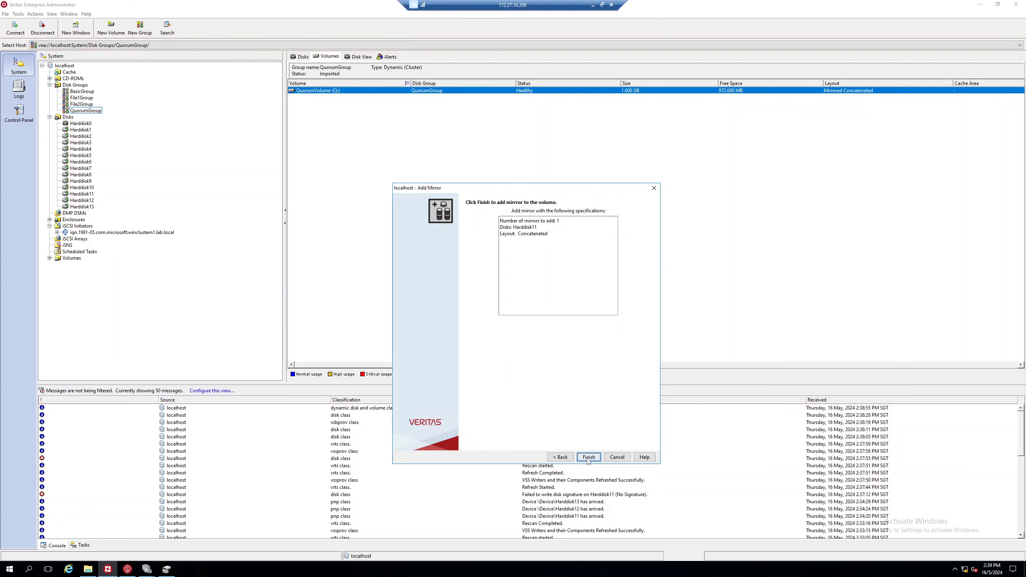
left_click(587, 457)
left_click(359, 56)
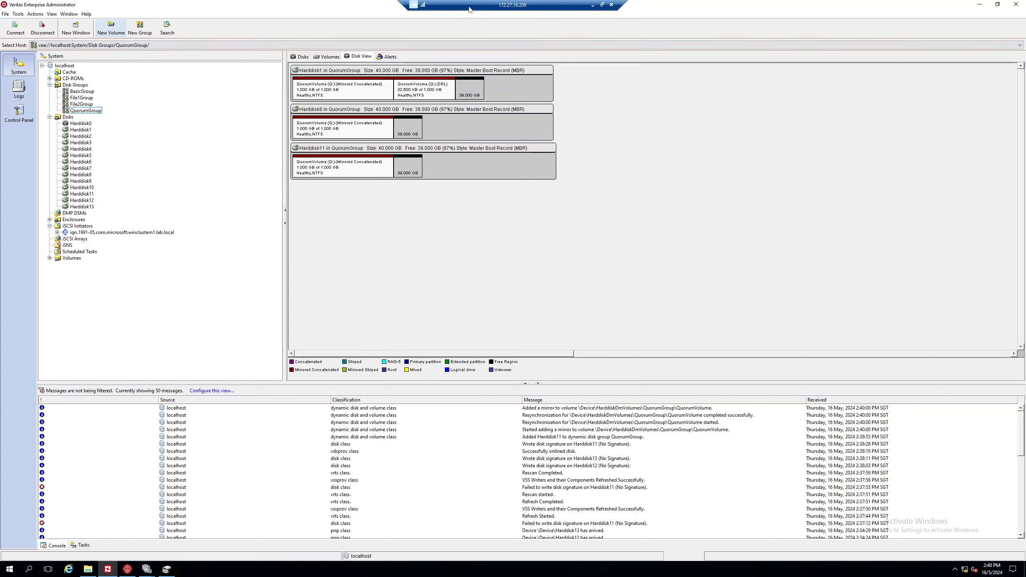
Step: Move the core cluster resources to node WinClusterN2
left_click(150, 563)
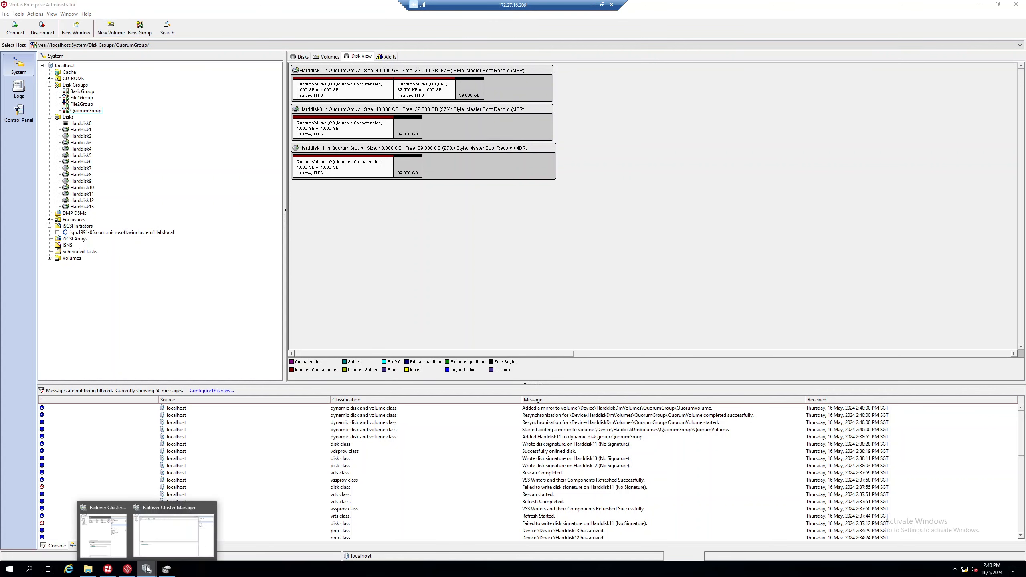
left_click(166, 543)
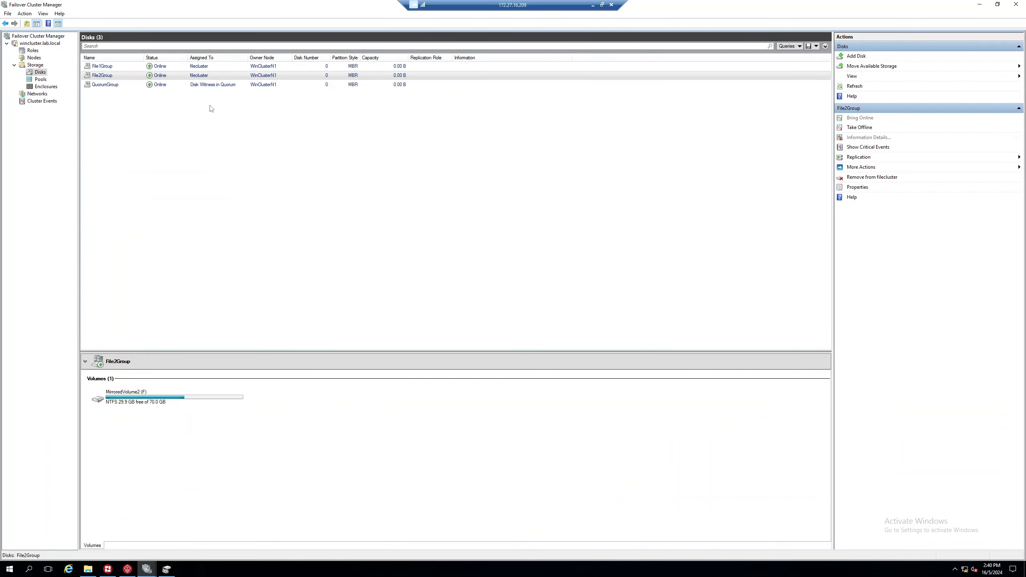
left_click(211, 87)
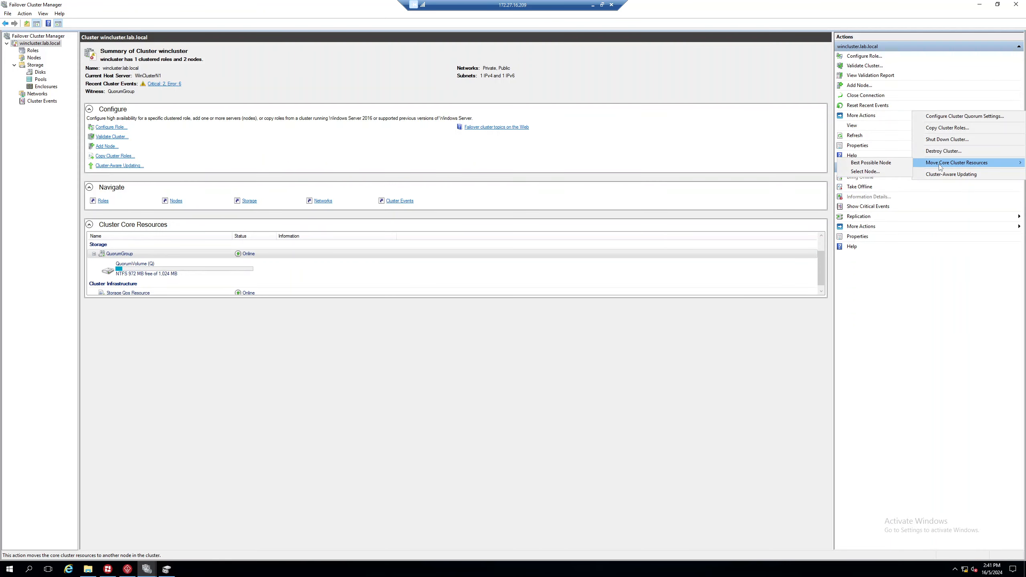
mouse_move(925, 163)
left_click(879, 172)
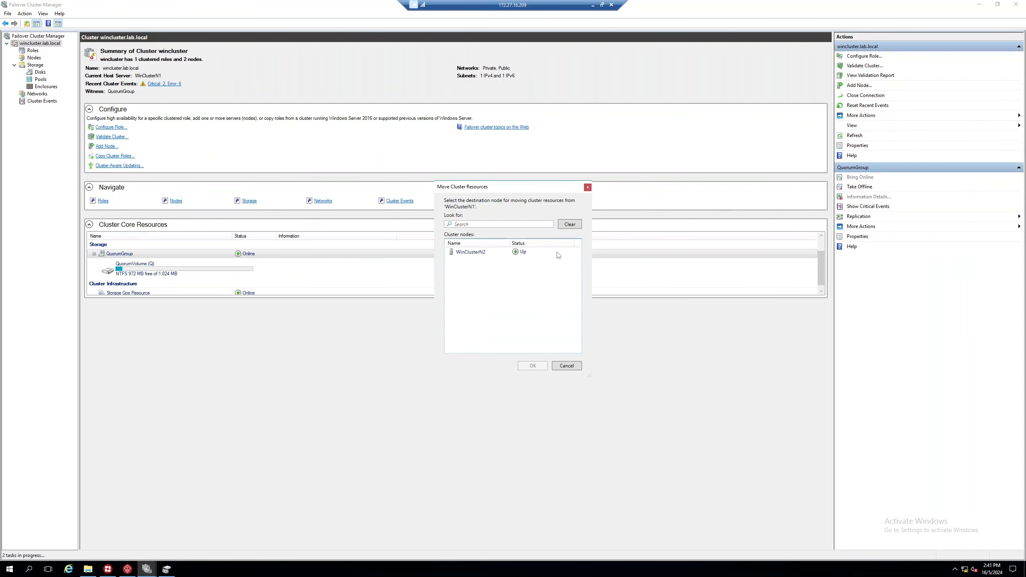
left_click(532, 366)
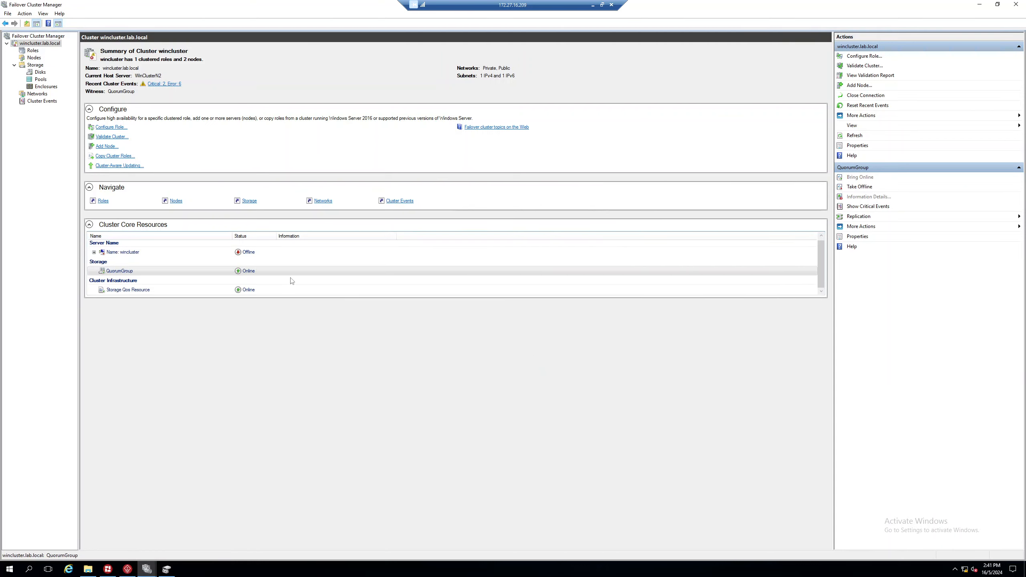
Step: Review cluster disks, roles, nodes and summary to confirm WinClusterN2 owns the disks
left_click(42, 72)
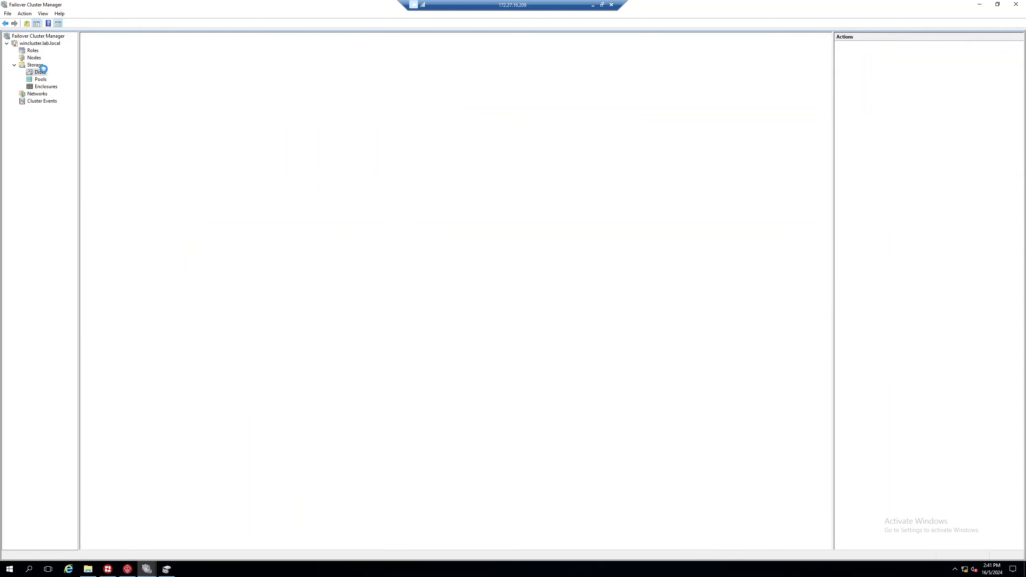
left_click(33, 50)
left_click(40, 44)
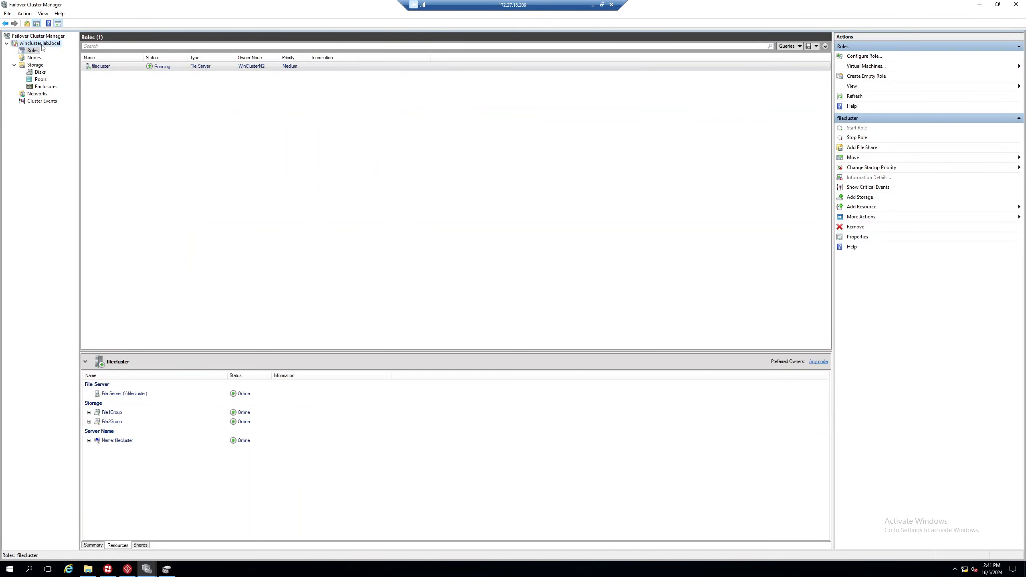
left_click(36, 58)
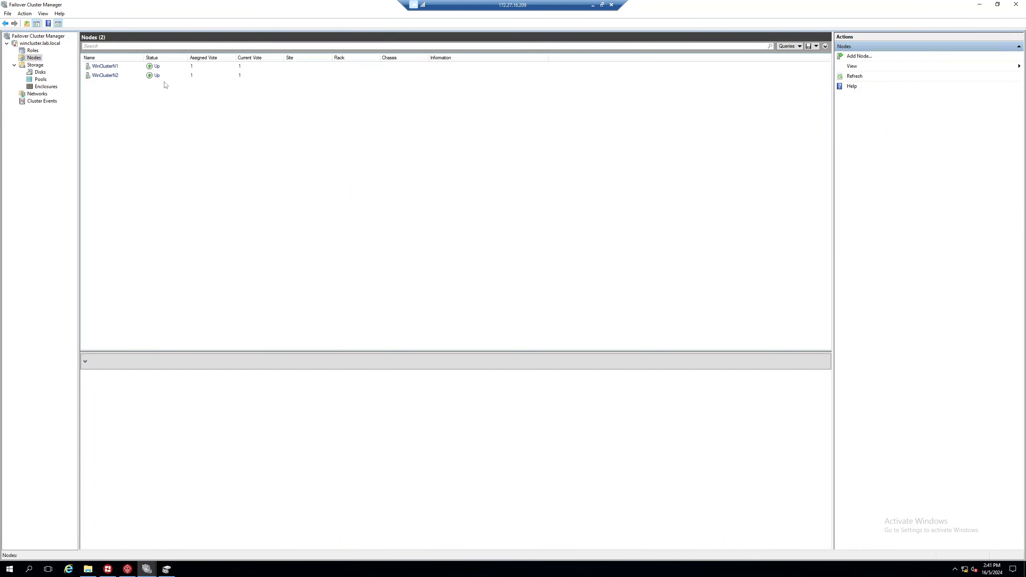
left_click(41, 73)
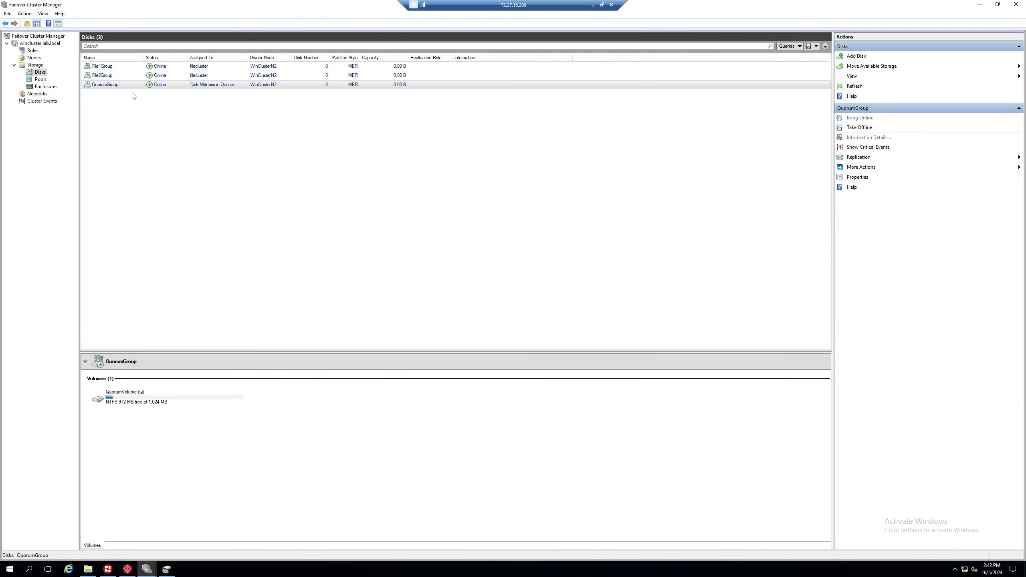
Step: On WinClusterN2, inspect QuorumGroup's Disks, Volumes and Disk View tabs
double_click(521, 9)
double_click(453, 125)
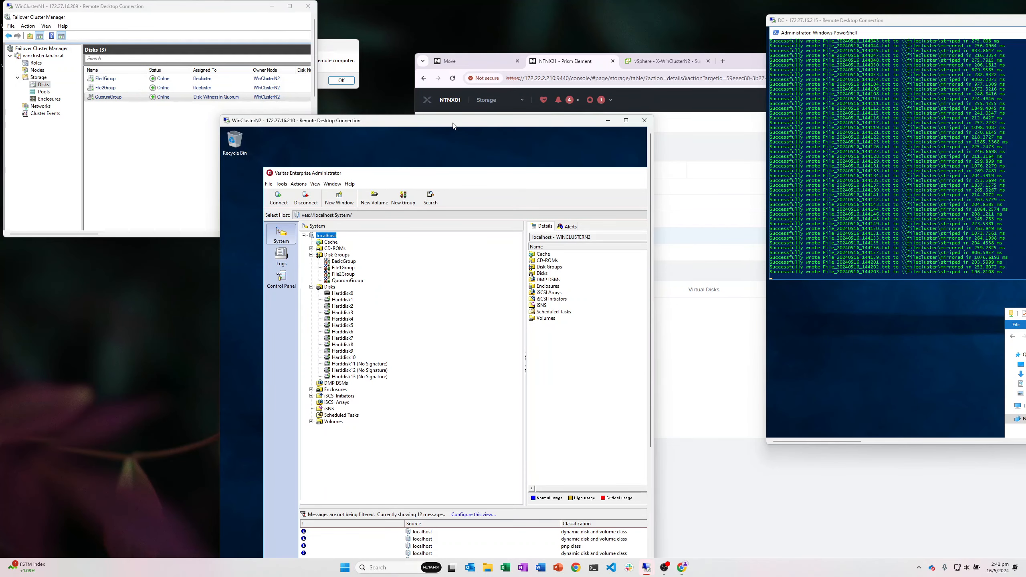
left_click(137, 154)
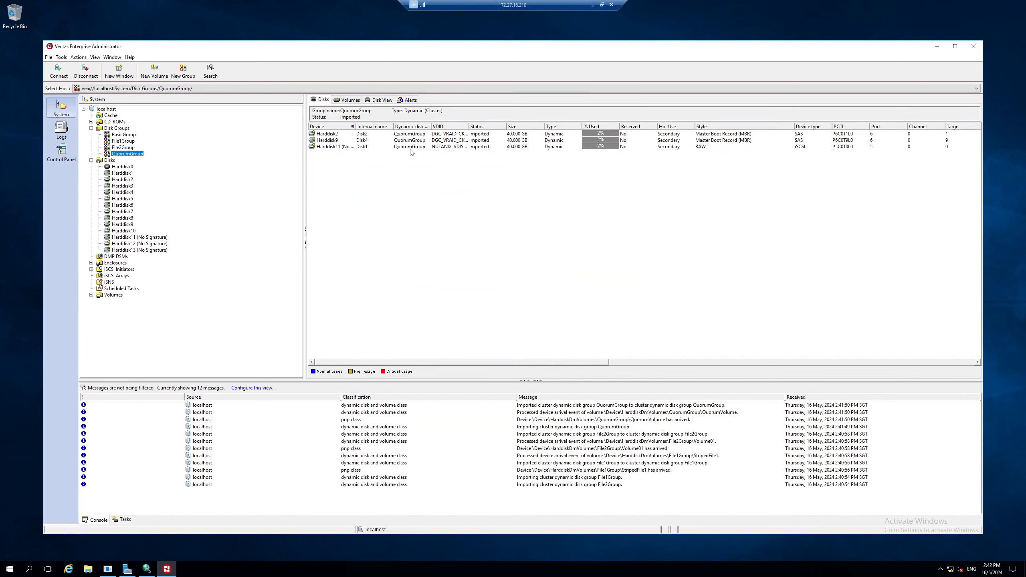
double_click(480, 4)
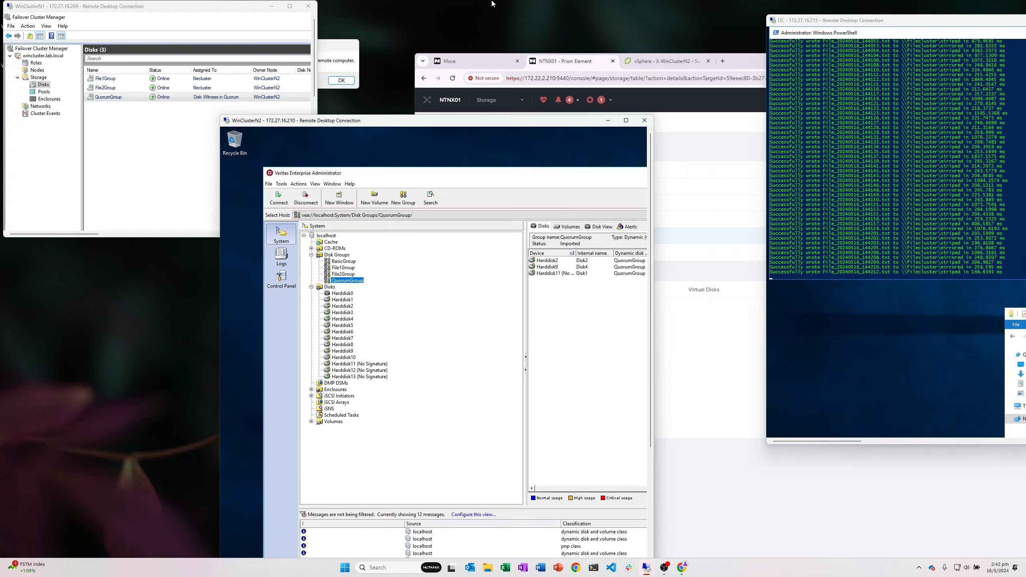
double_click(201, 14)
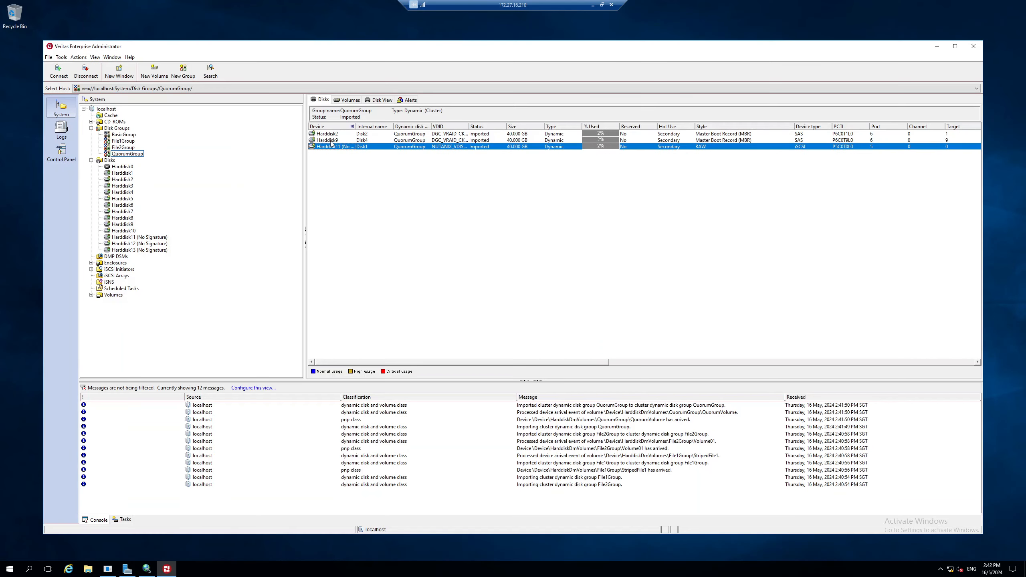
left_click(348, 100)
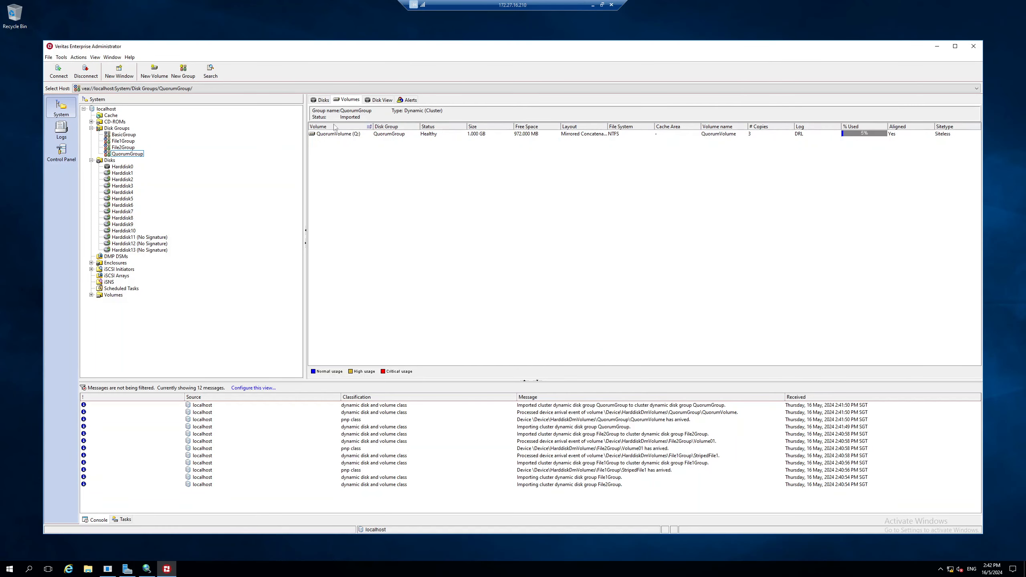
left_click(367, 100)
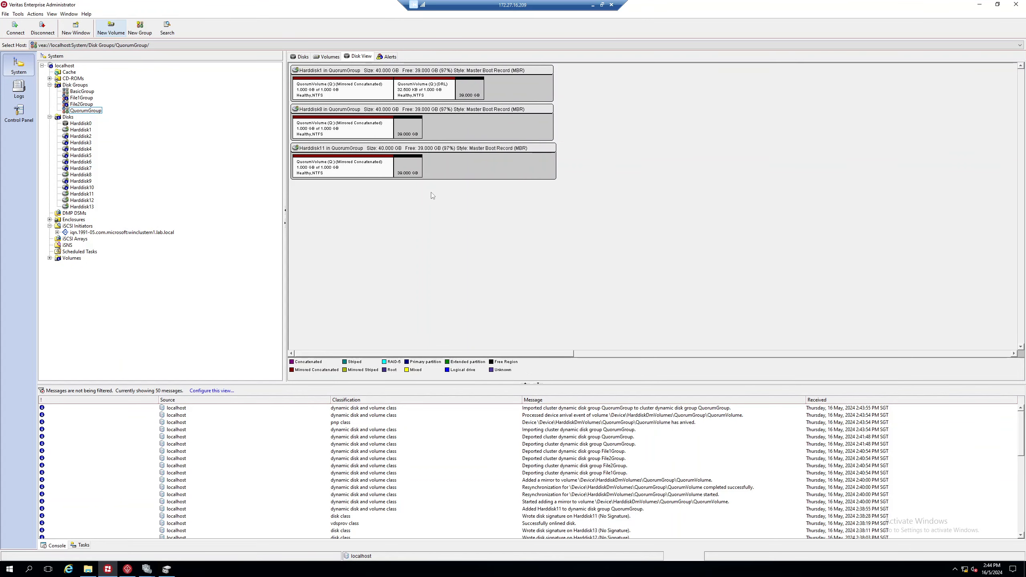
Step: Start and cancel a mirror removal on QuorumVolume, then review QuorumGroup's disk layout and Harddisk11
left_click(328, 57)
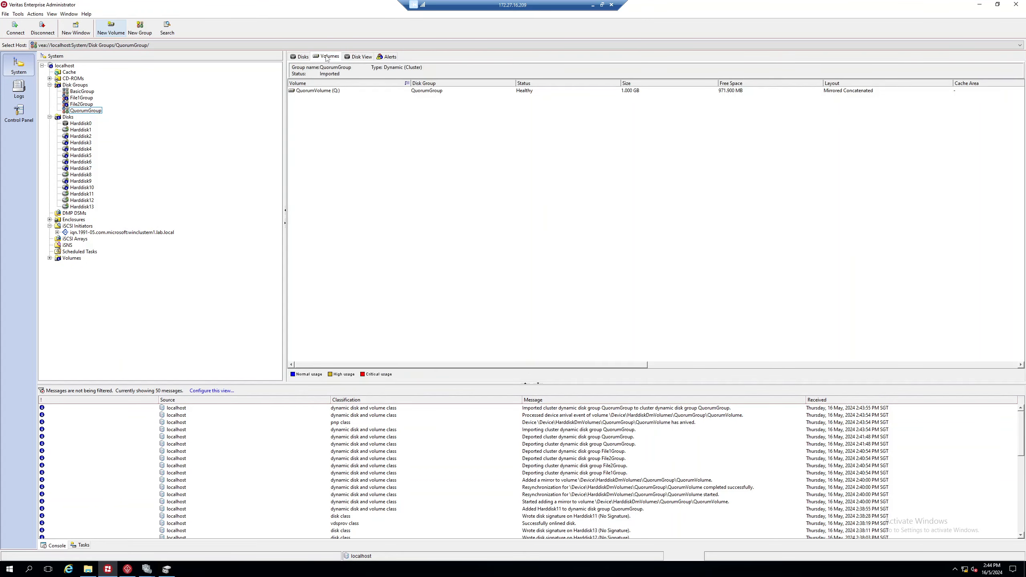
right_click(323, 91)
mouse_move(363, 151)
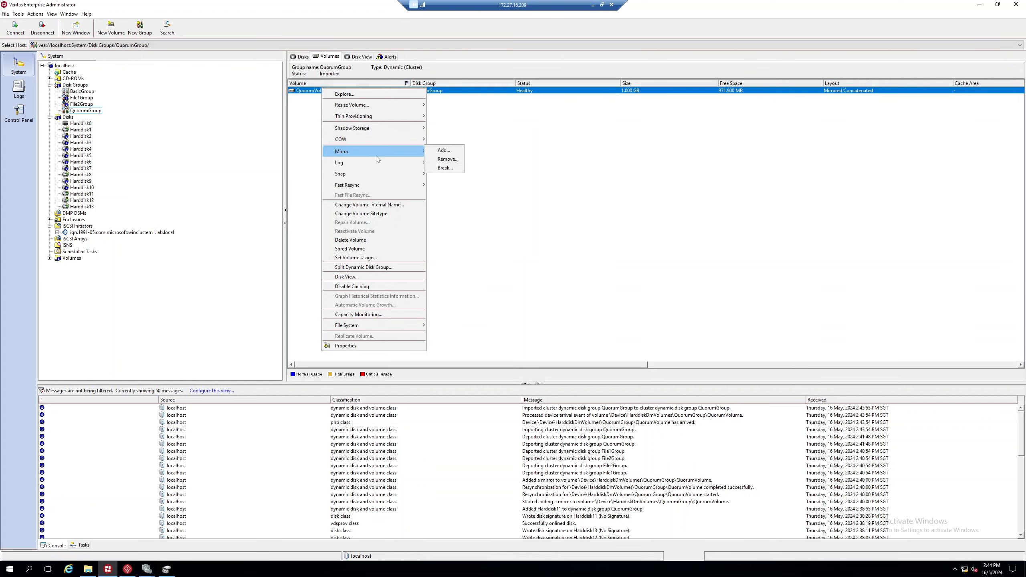
left_click(446, 158)
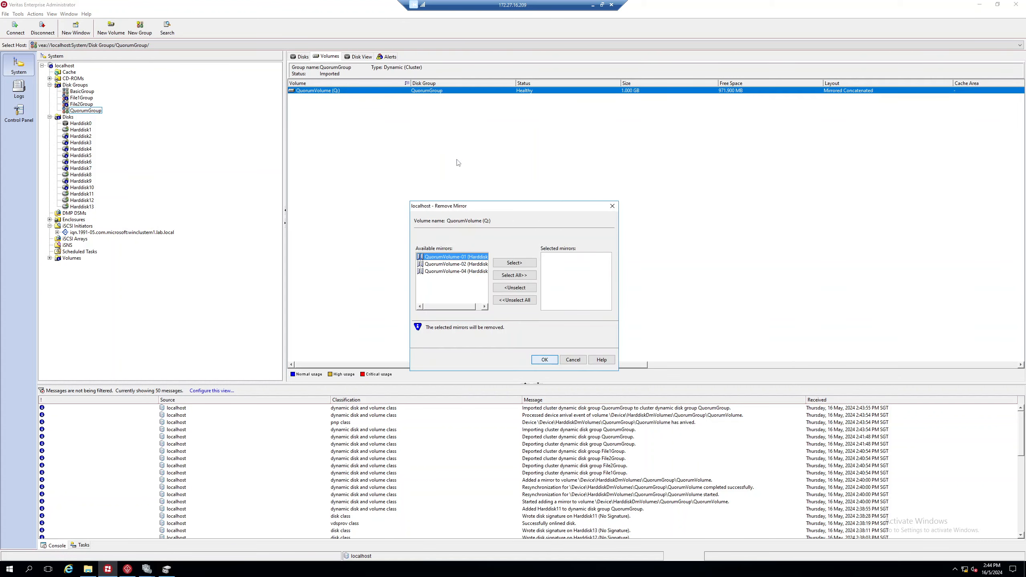
left_click(464, 271)
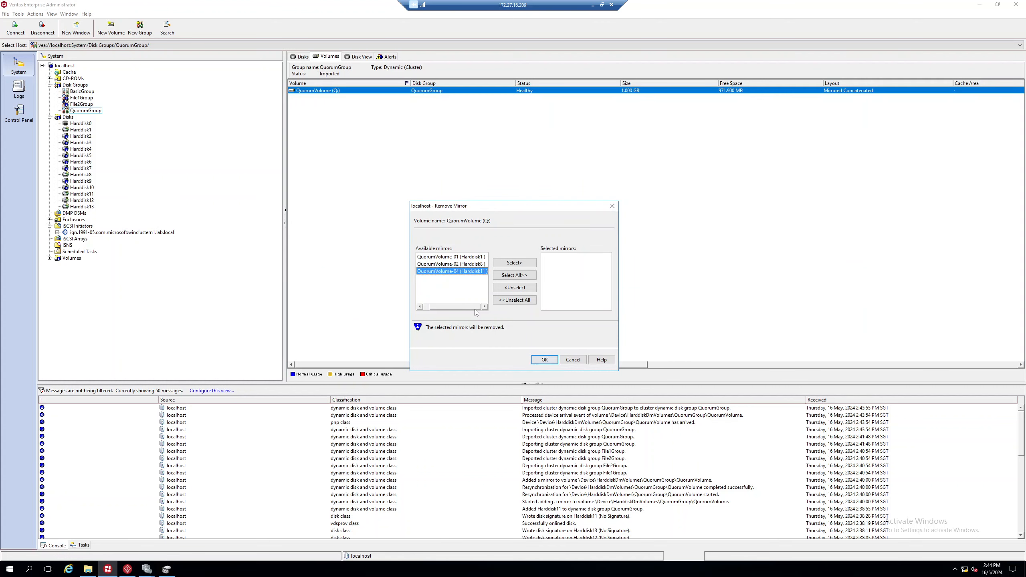
left_click(567, 360)
left_click(361, 57)
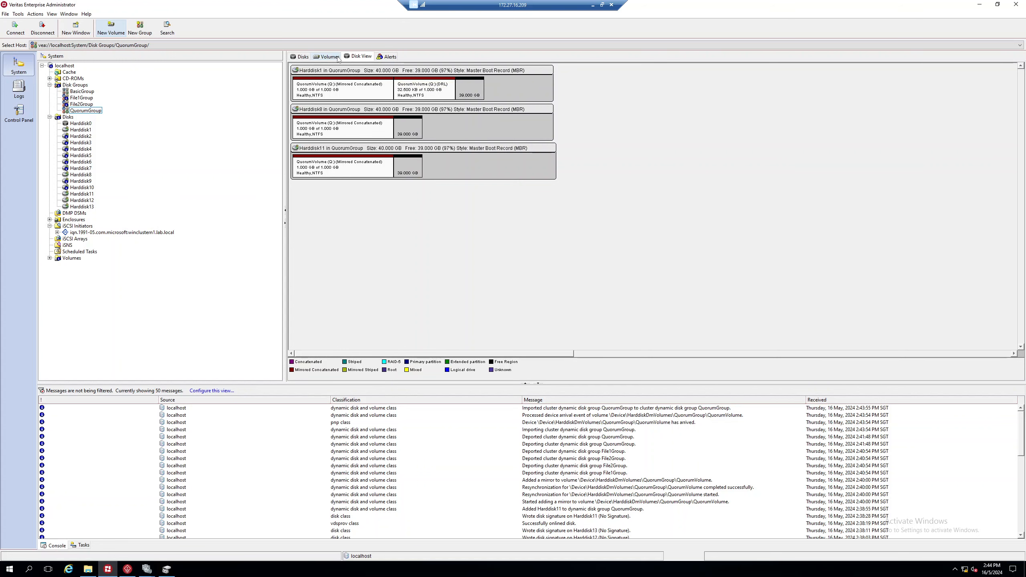
left_click(302, 56)
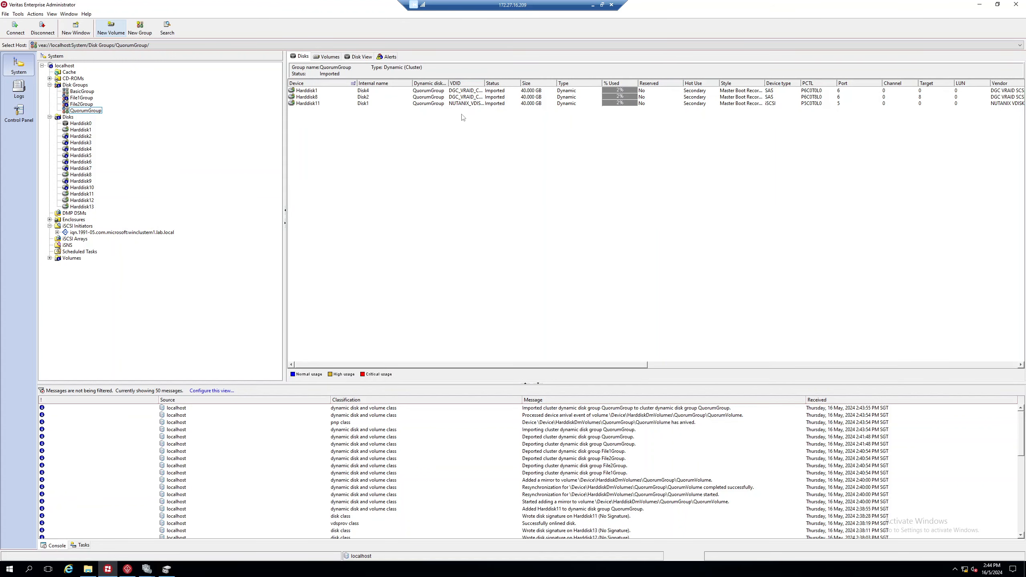
left_click(398, 102)
Step: Remove mirrors QuorumVolume-01 and QuorumVolume-02 from QuorumVolume (Q:), accepting lost redundancy
left_click(329, 57)
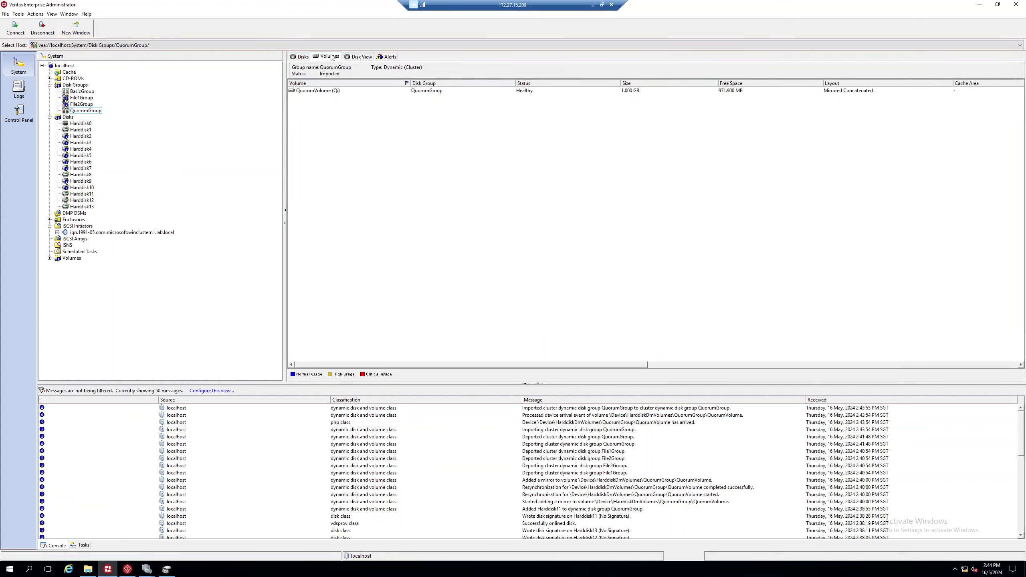
right_click(315, 90)
mouse_move(357, 155)
left_click(440, 161)
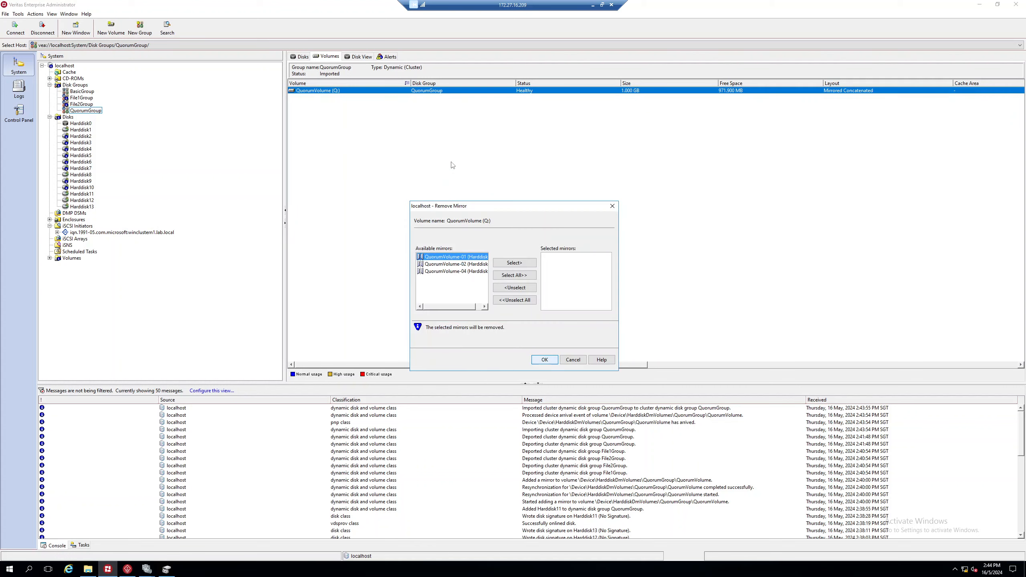
left_click(484, 306)
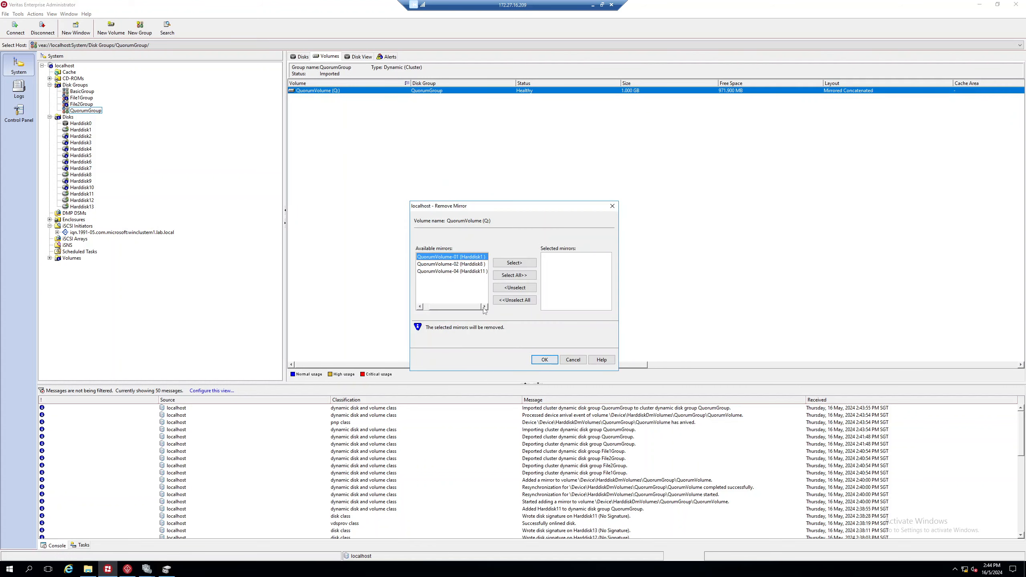
left_click(470, 263)
left_click(505, 262)
left_click(505, 263)
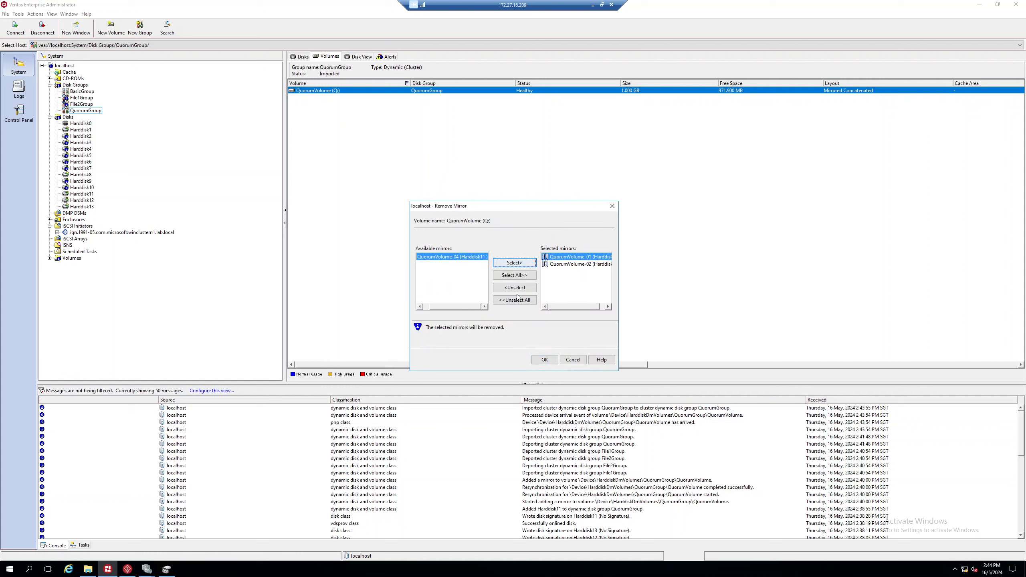
left_click(552, 359)
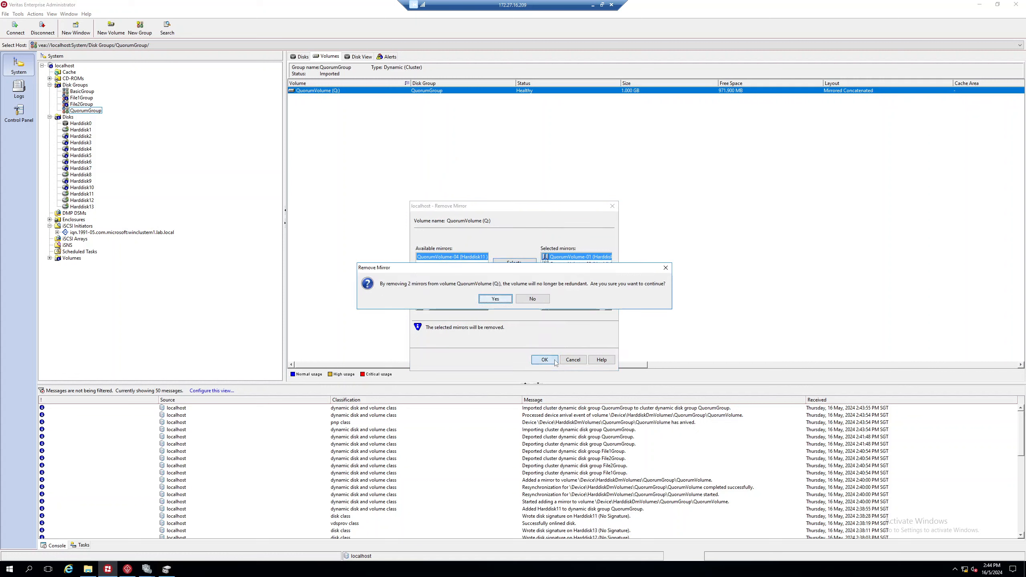
left_click(496, 301)
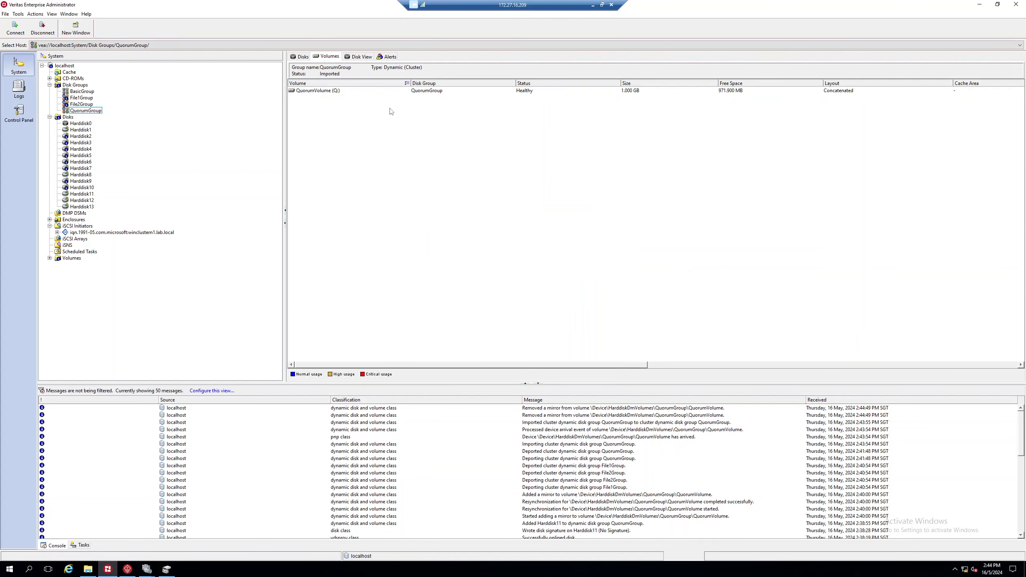
left_click(302, 57)
left_click(327, 57)
left_click(359, 56)
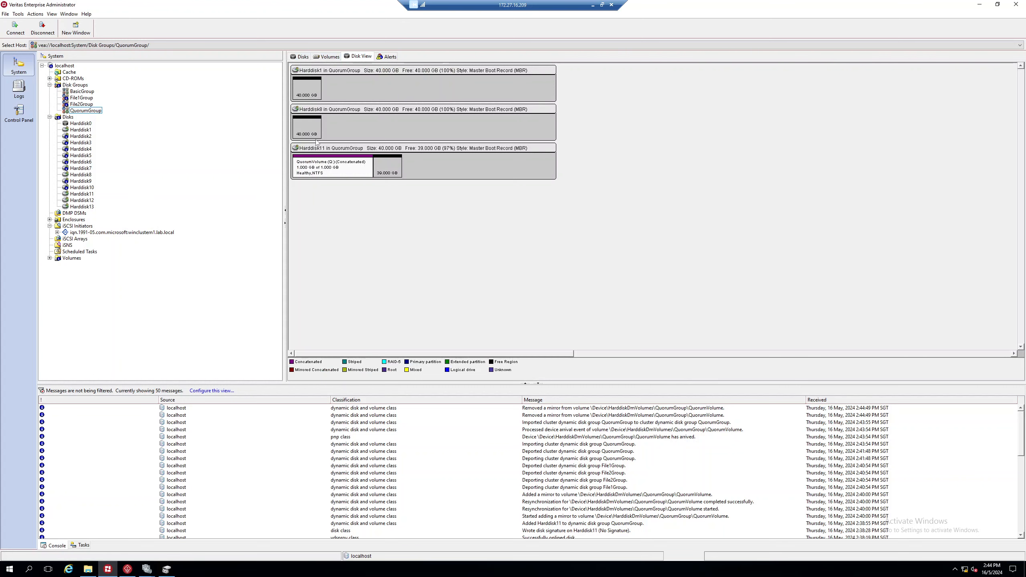
left_click(327, 57)
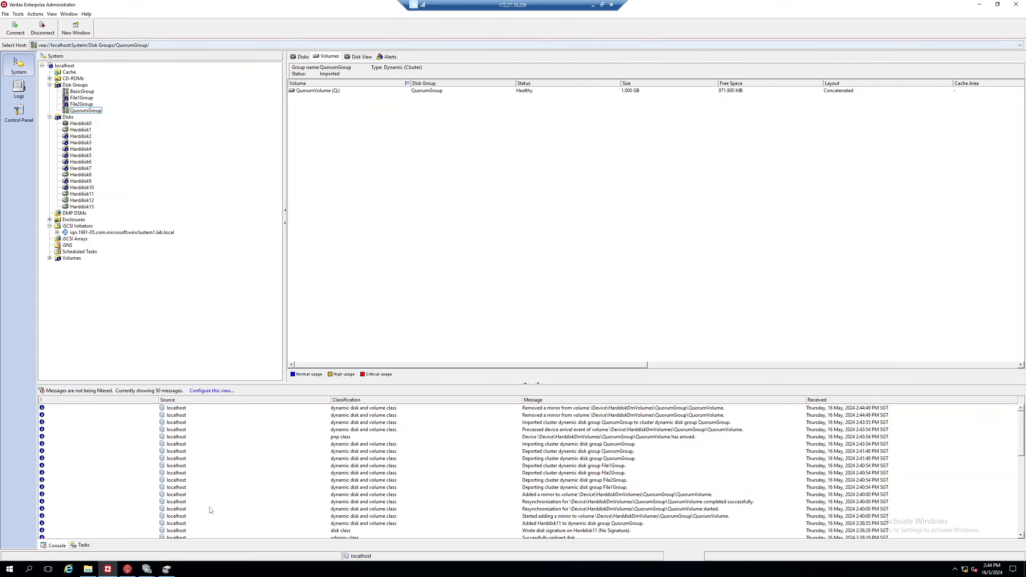
left_click(147, 569)
left_click(163, 546)
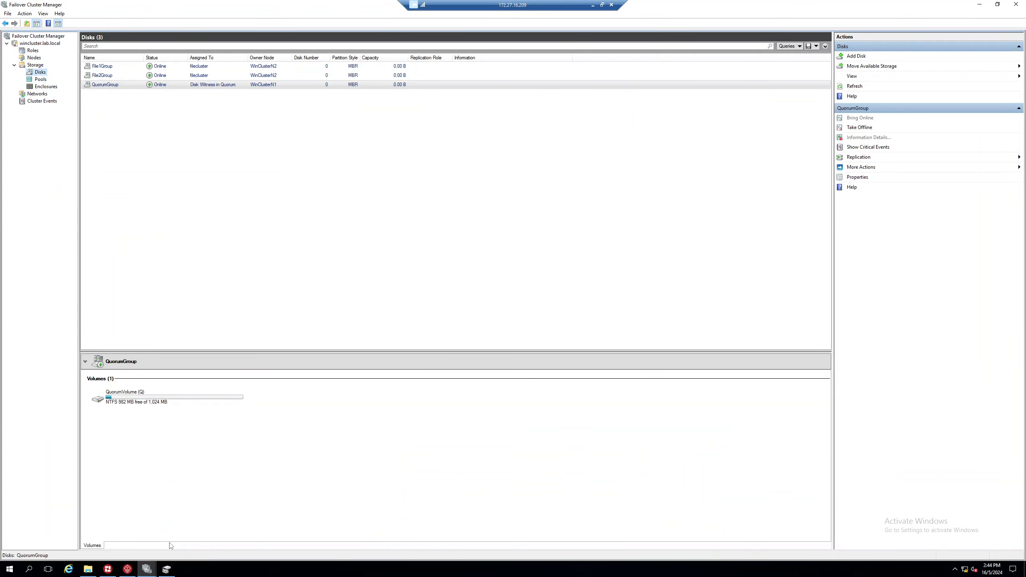
left_click(134, 84)
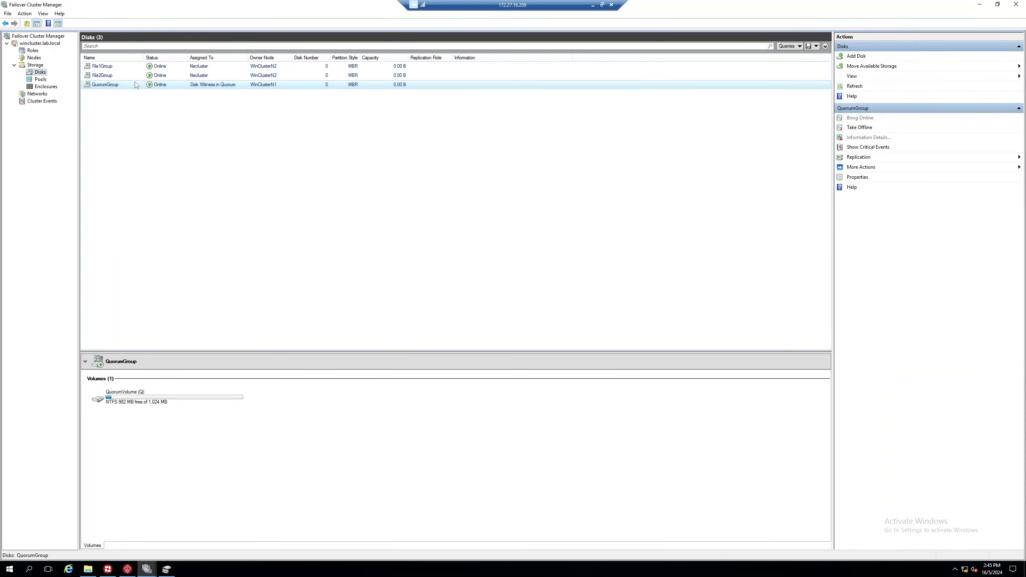
left_click(163, 75)
left_click(184, 85)
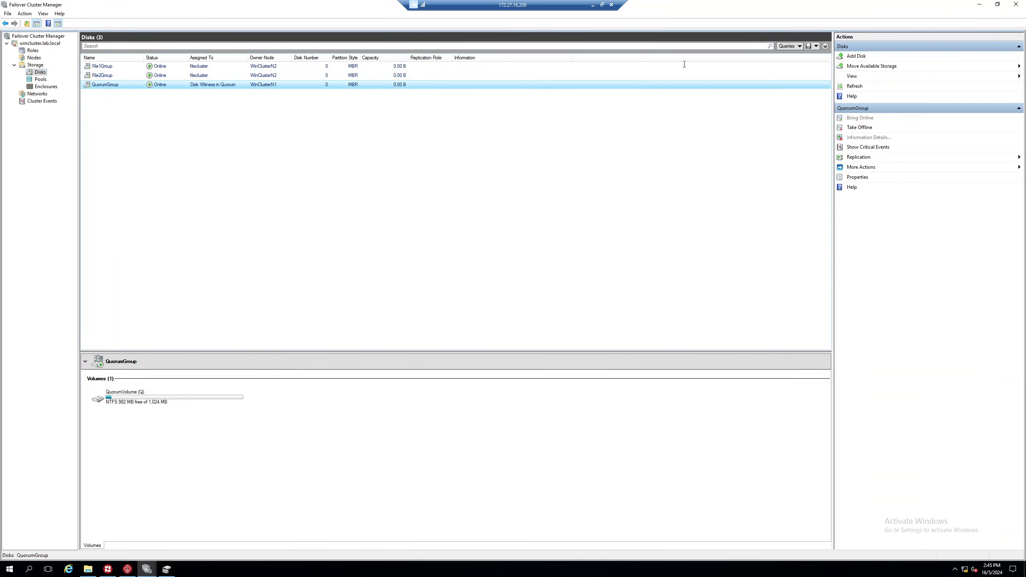
left_click(979, 6)
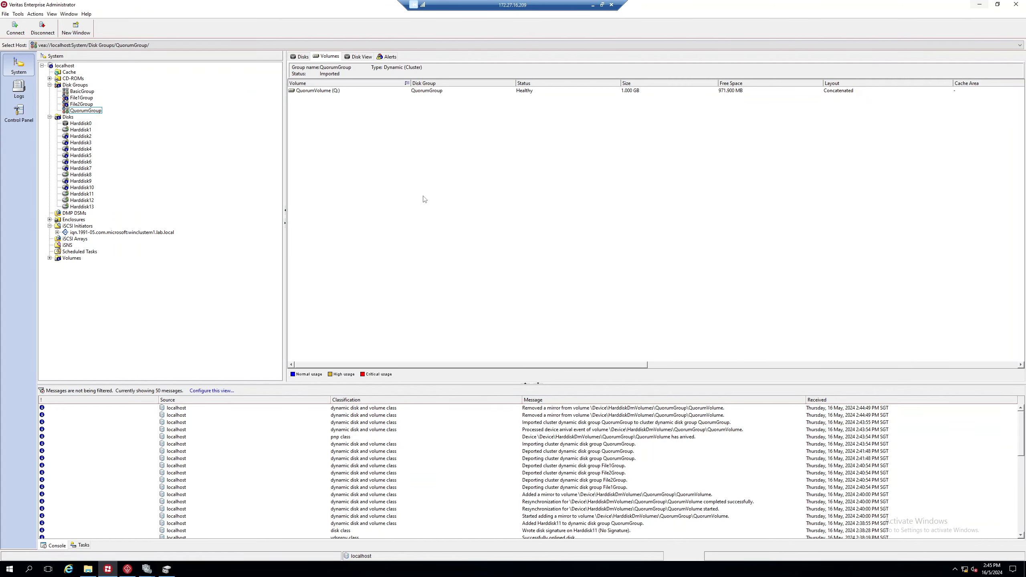
Step: Remove Harddisk8 and Harddisk1 together from QuorumGroup, leaving only Harddisk11
left_click(361, 56)
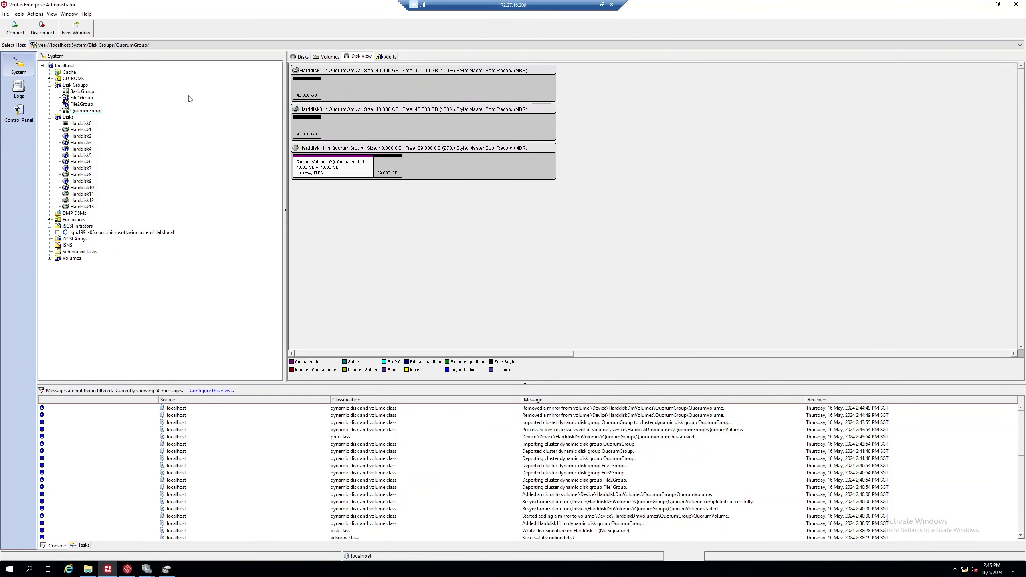
left_click(76, 111)
left_click(303, 57)
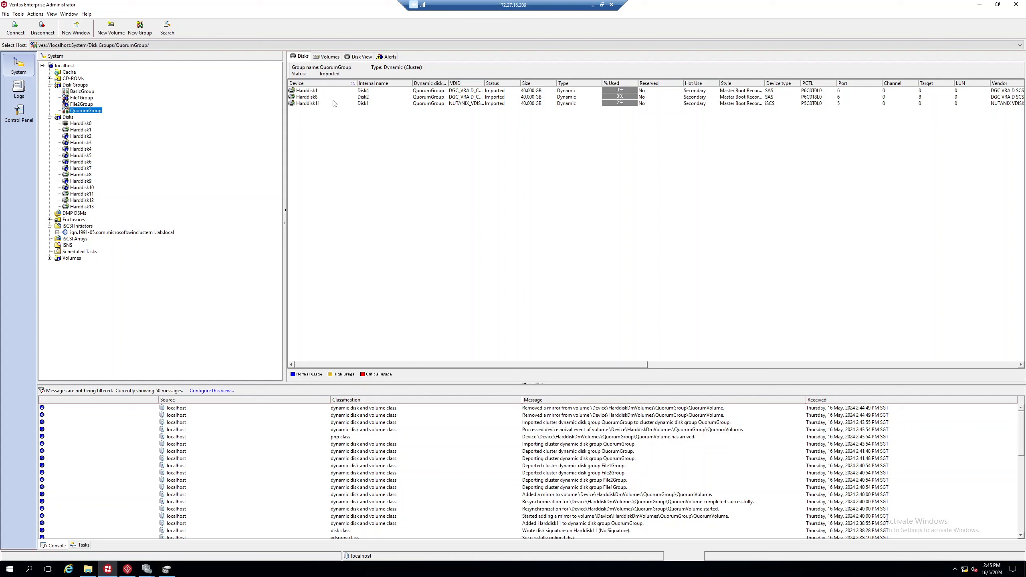
left_click(317, 100)
right_click(318, 101)
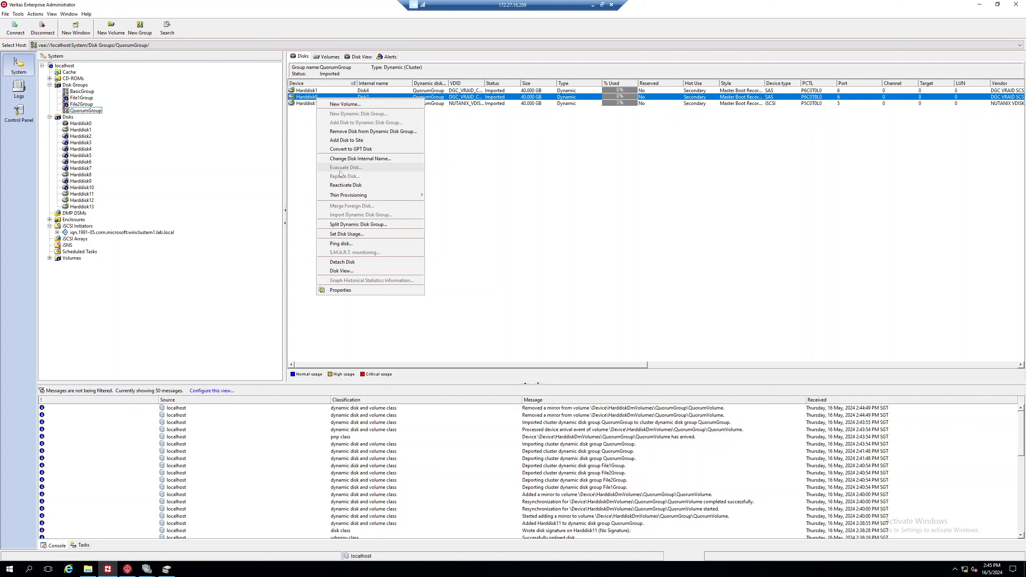
left_click(370, 132)
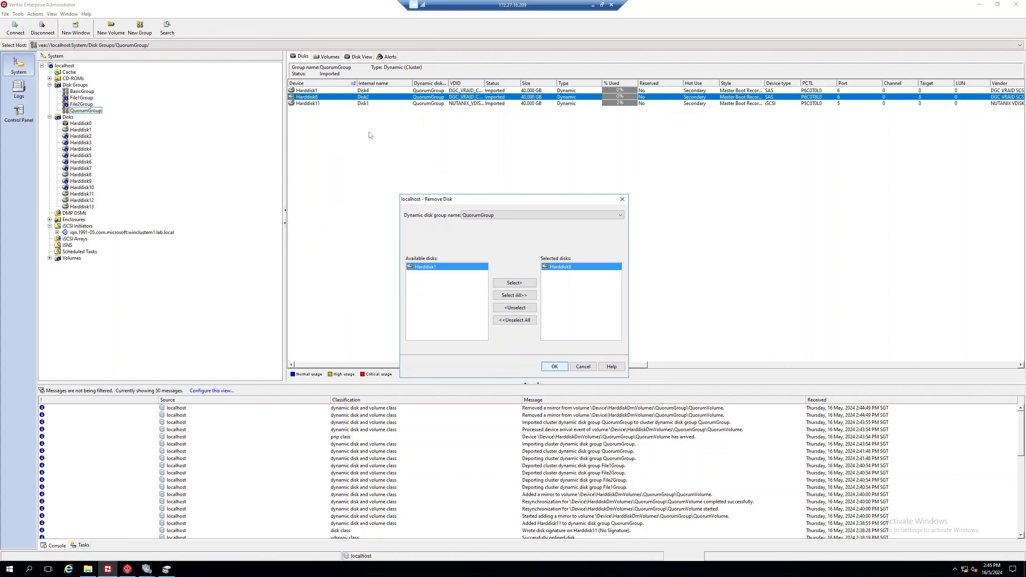
left_click(503, 283)
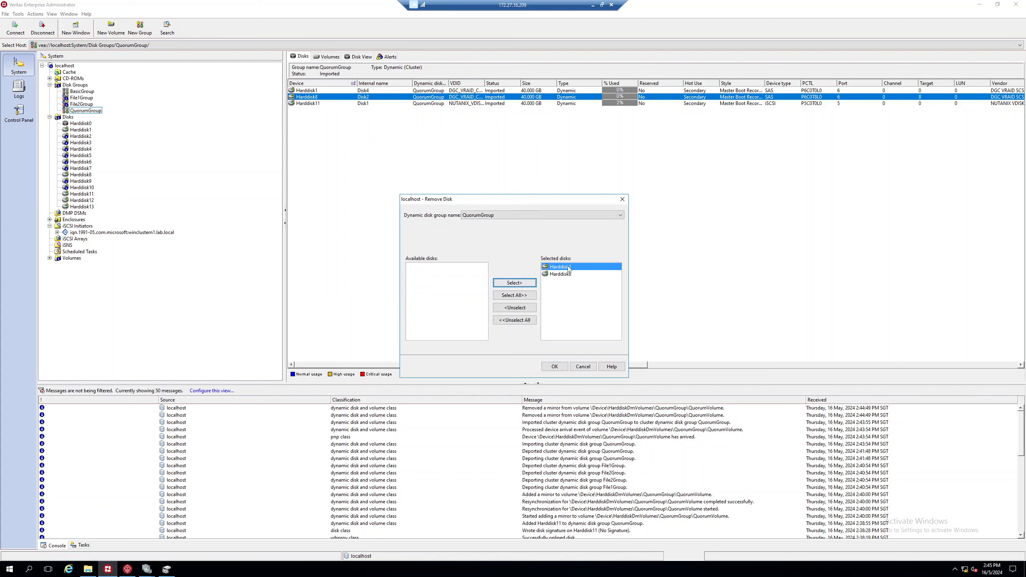
left_click(560, 364)
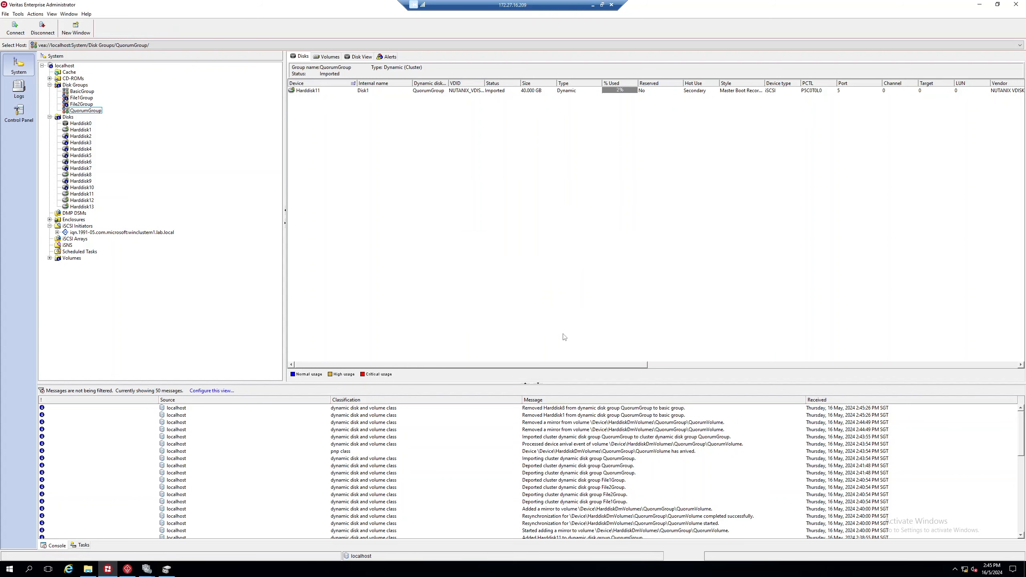
Step: Show Harddisk11's disk view: QuorumVolume (Q:) concatenated, with 39 GB free
left_click(326, 92)
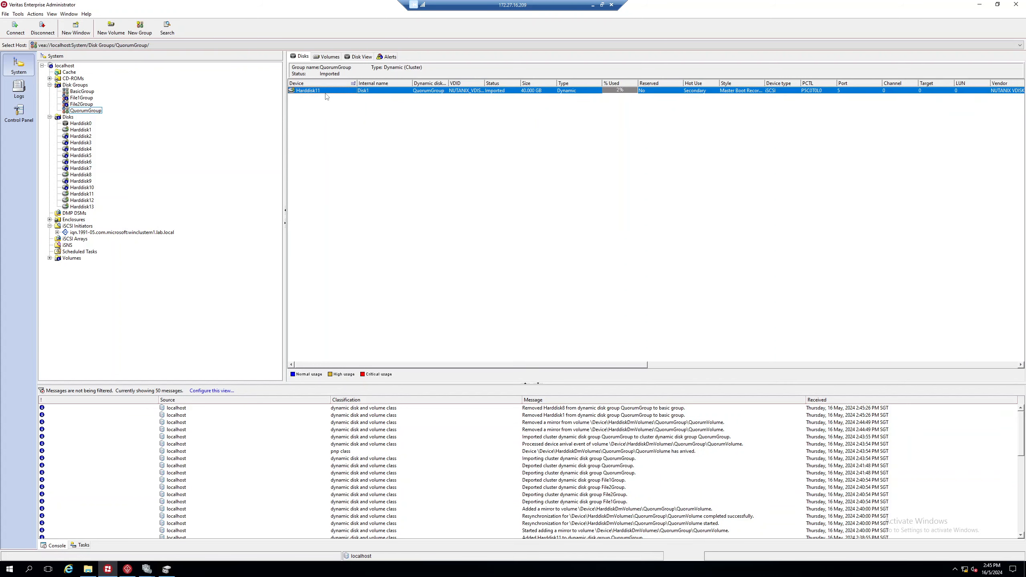
left_click(357, 57)
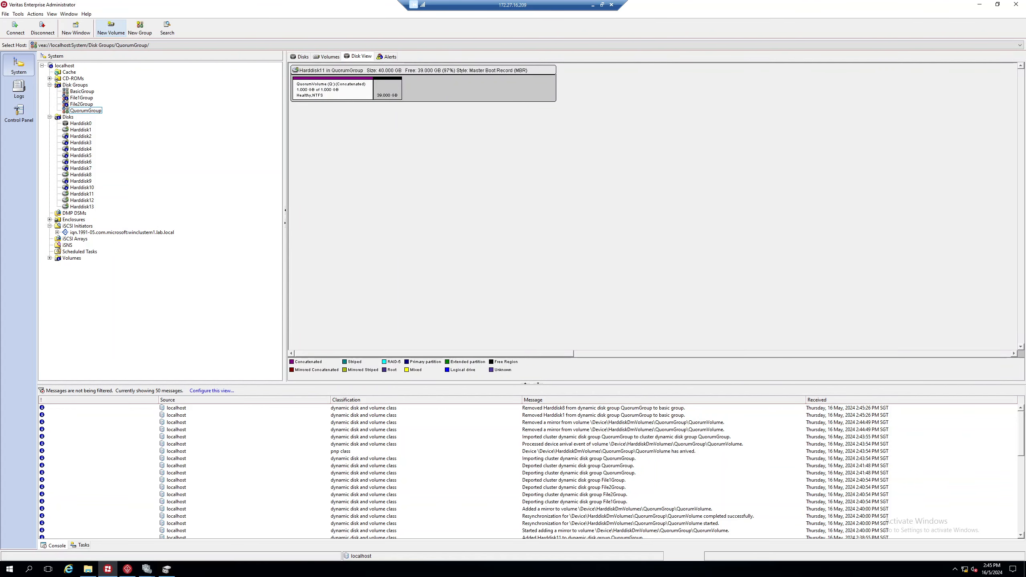
left_click(602, 5)
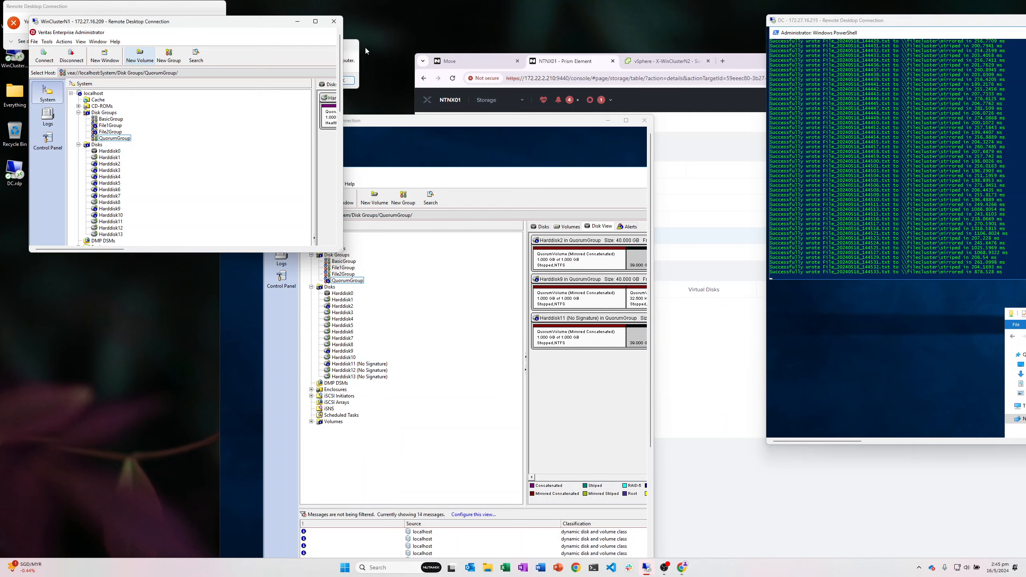
left_click(315, 21)
Step: Bring up Failover Cluster Manager, restore it to a window, then return to Veritas
mouse_move(146, 573)
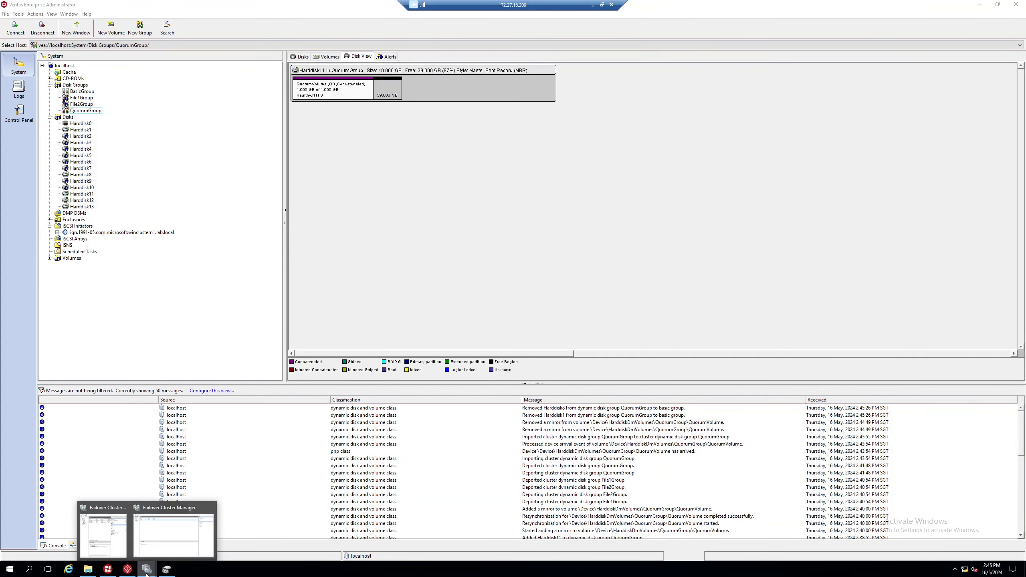
left_click(173, 534)
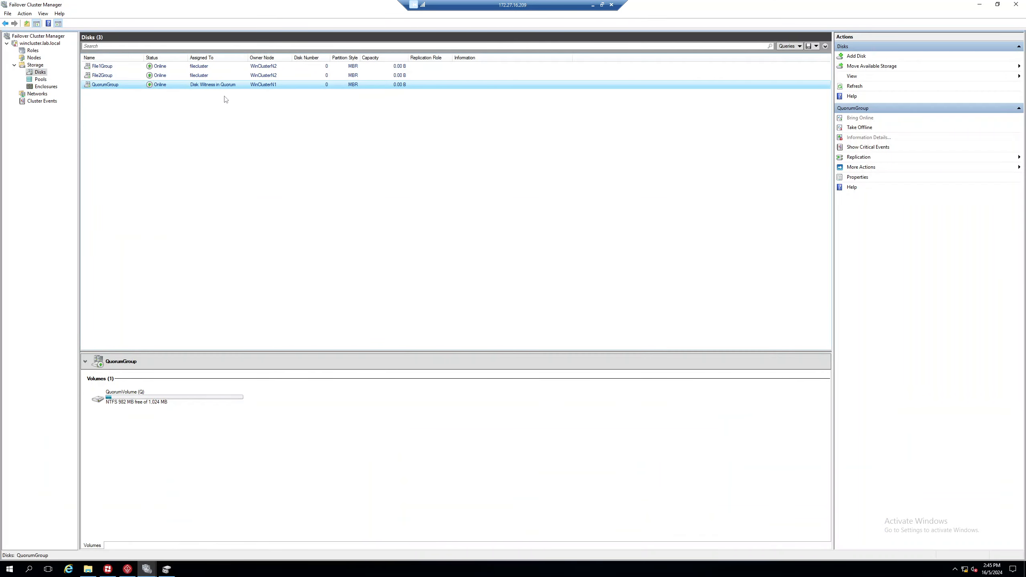
double_click(271, 7)
left_click_drag(271, 8, 418, 49)
double_click(417, 49)
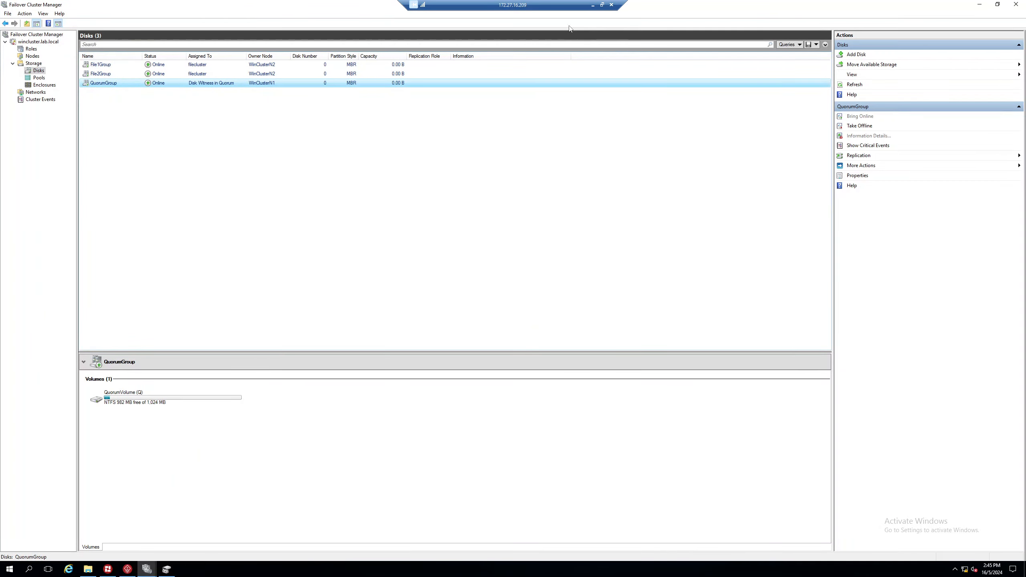
left_click_drag(181, 5, 425, 138)
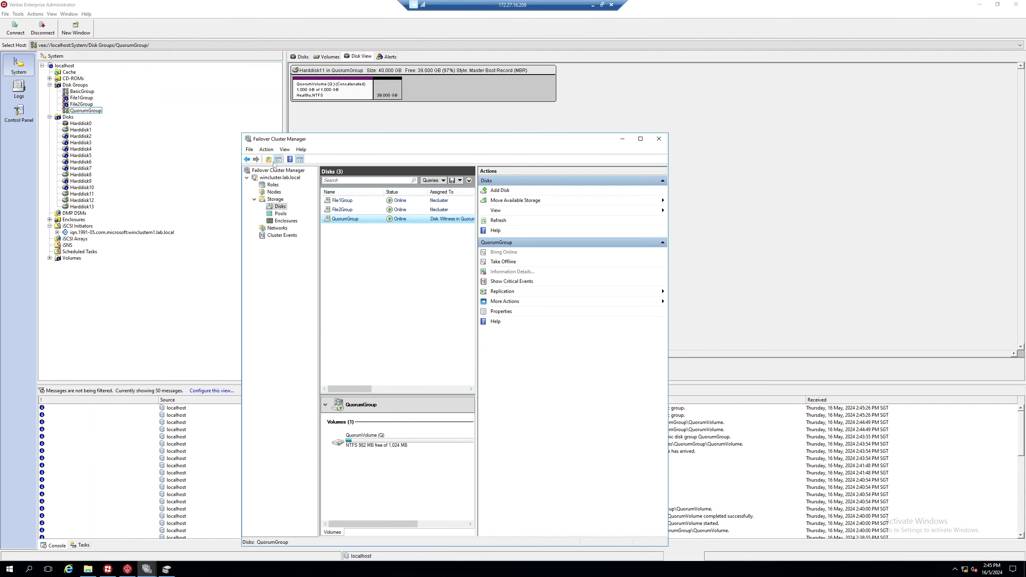
left_click(173, 171)
Step: Review the disk layouts of File2Group, Harddisk11, the new Harddisk12 and File1Group
left_click(89, 104)
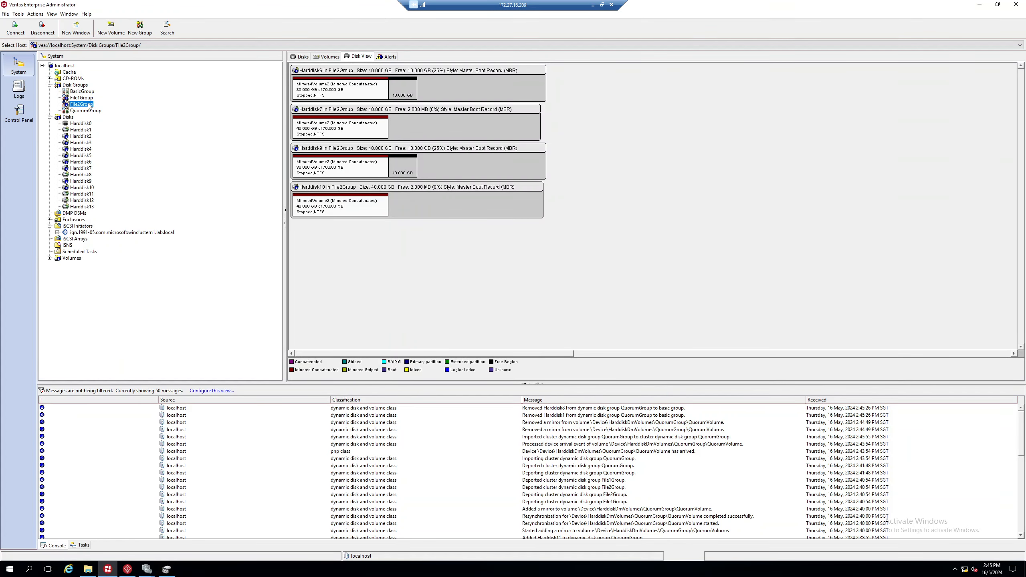
key("Up")
right_click(79, 97)
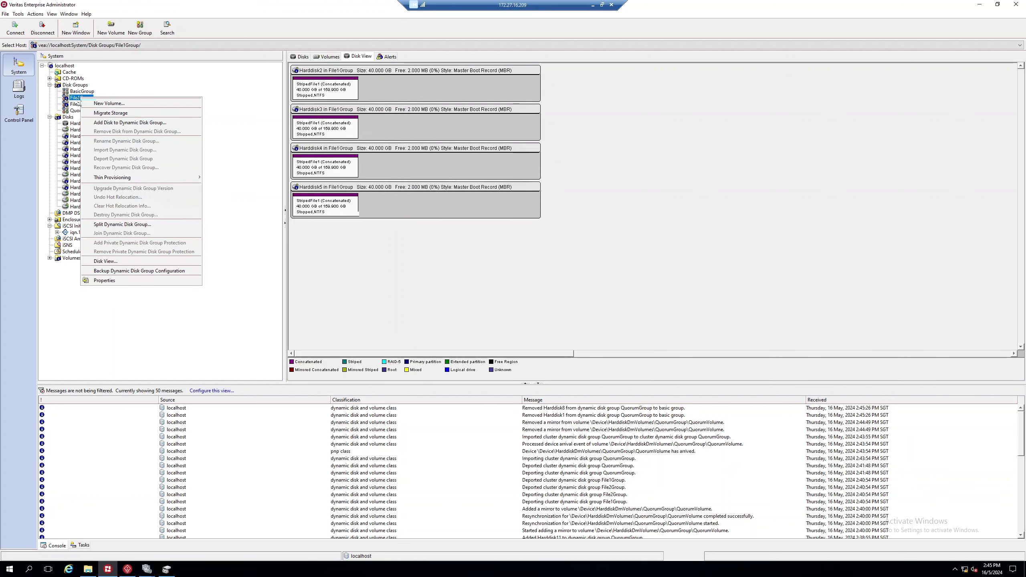
left_click(88, 197)
left_click(85, 194)
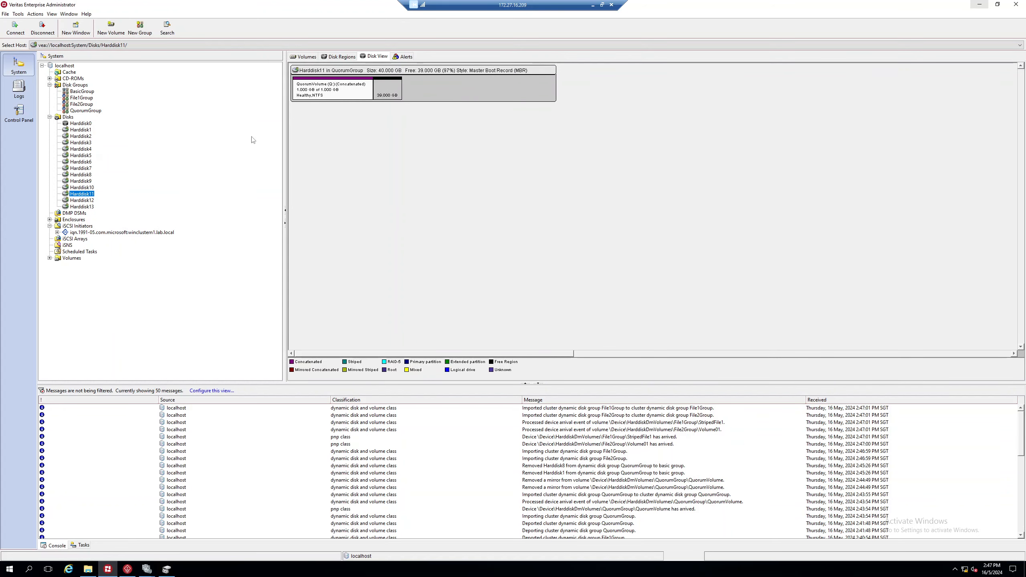
left_click(83, 201)
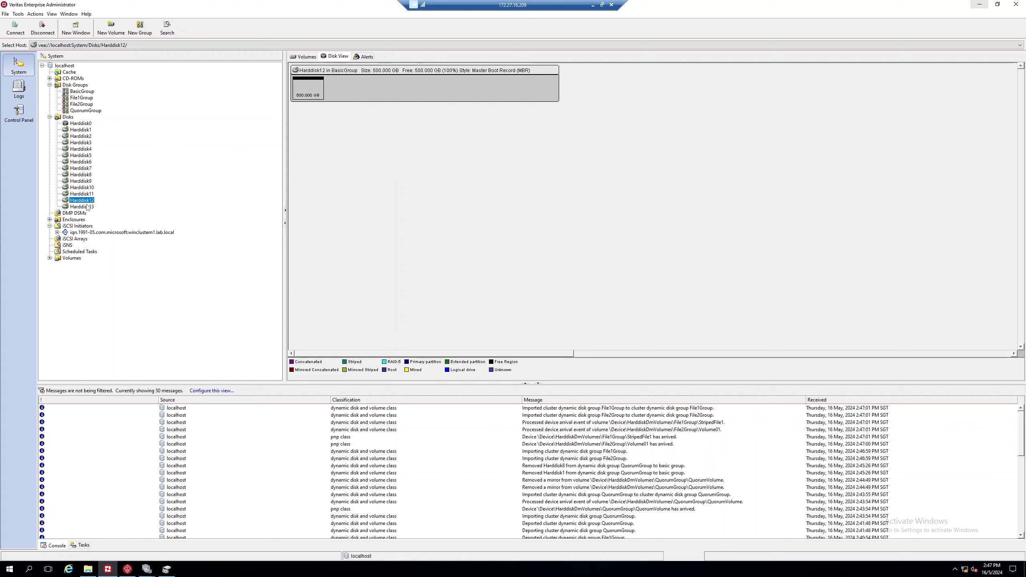
left_click(82, 98)
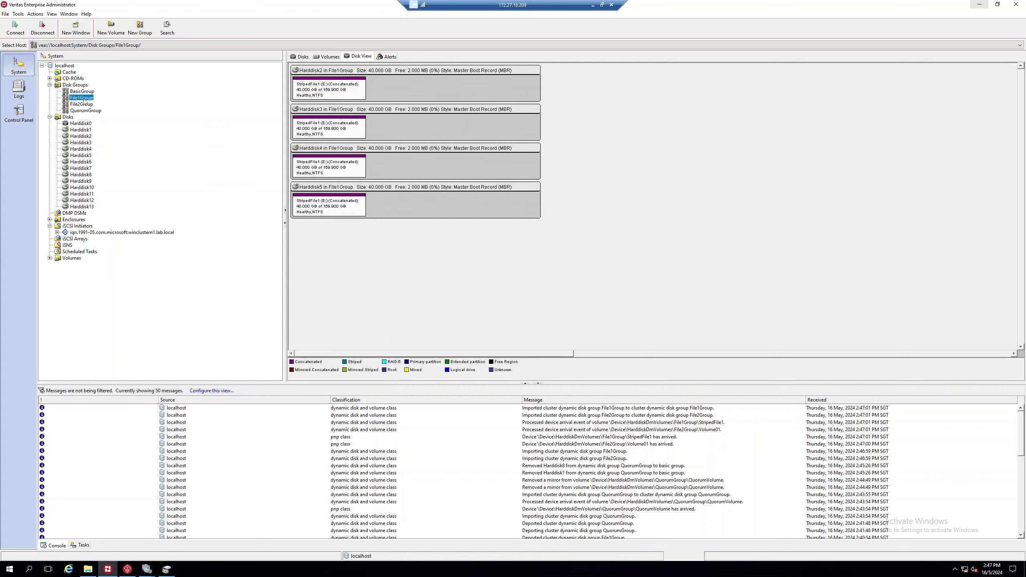
Step: Add the 500 GB Harddisk12 to File1Group with the Add Disk wizard
right_click(84, 98)
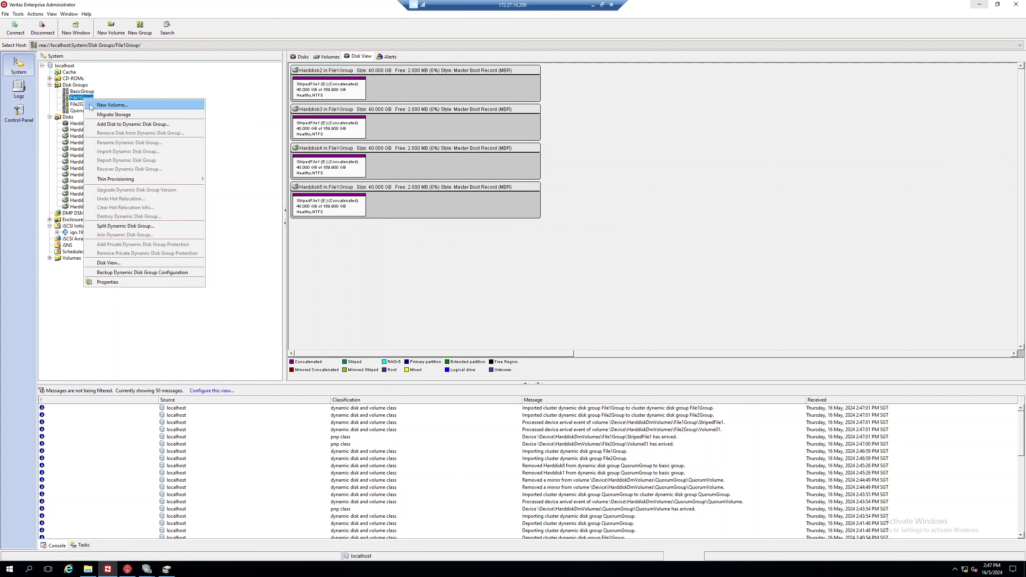
left_click(127, 124)
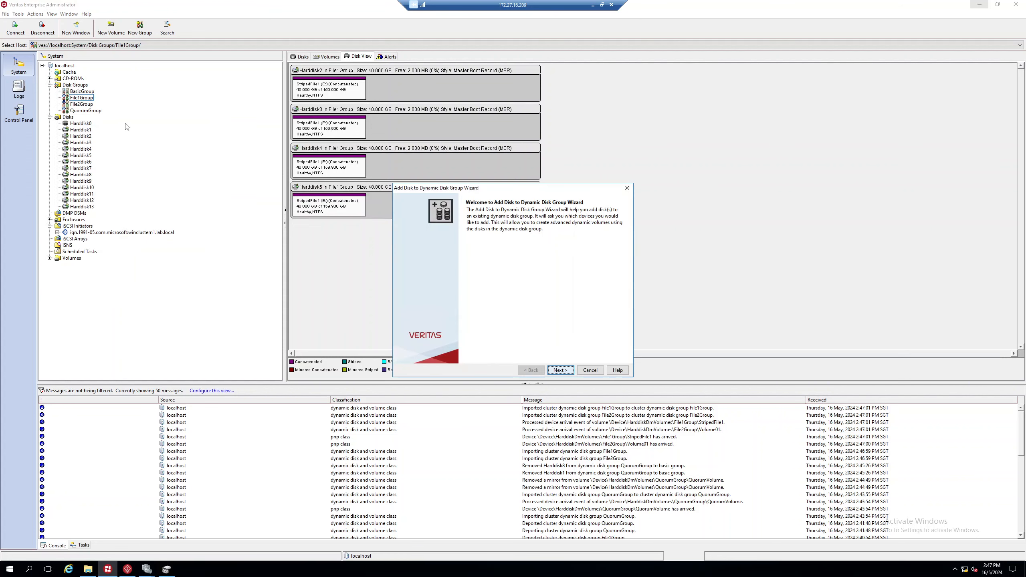
left_click(561, 370)
left_click(432, 299)
left_click(513, 284)
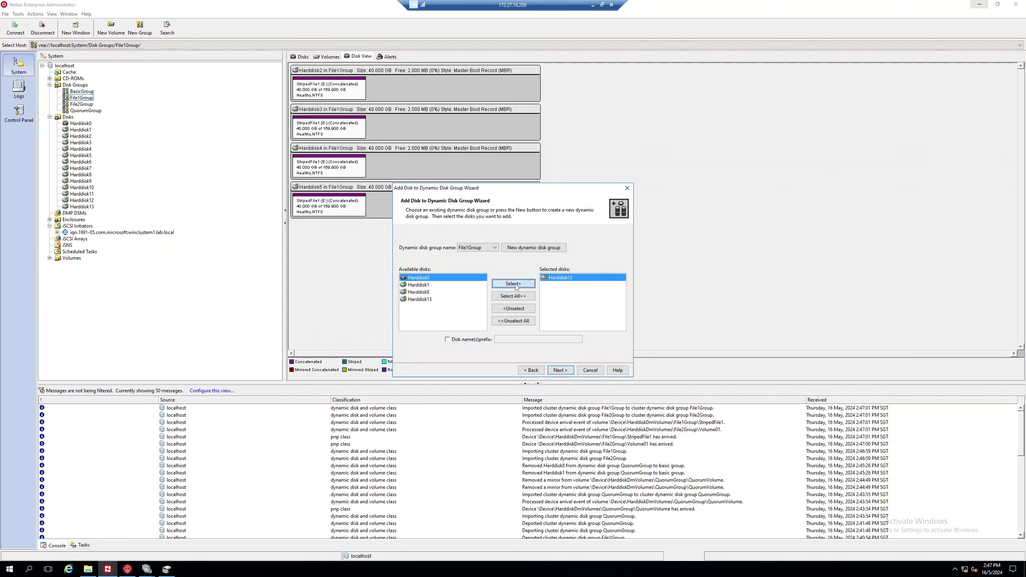
left_click(565, 371)
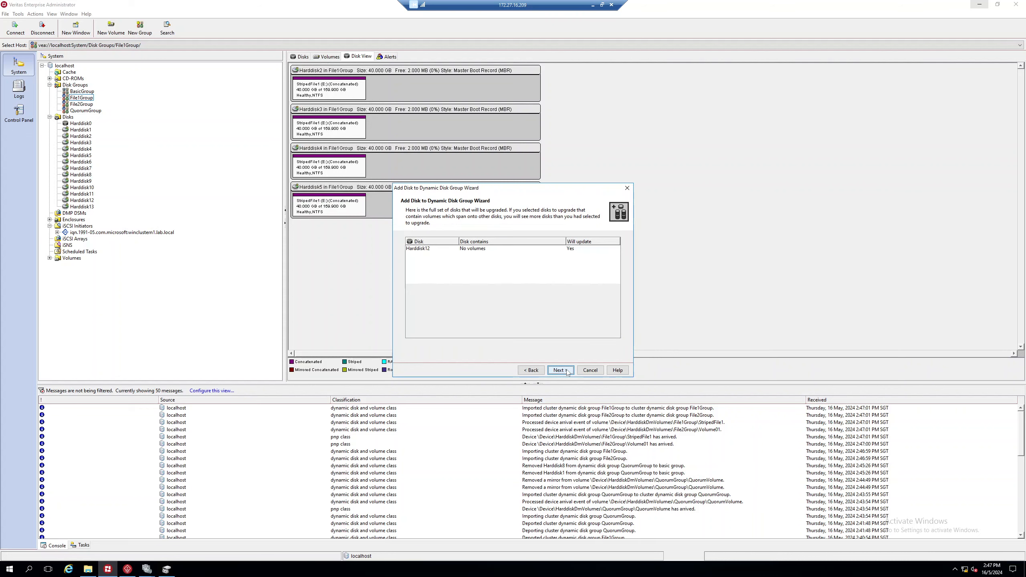
left_click(567, 372)
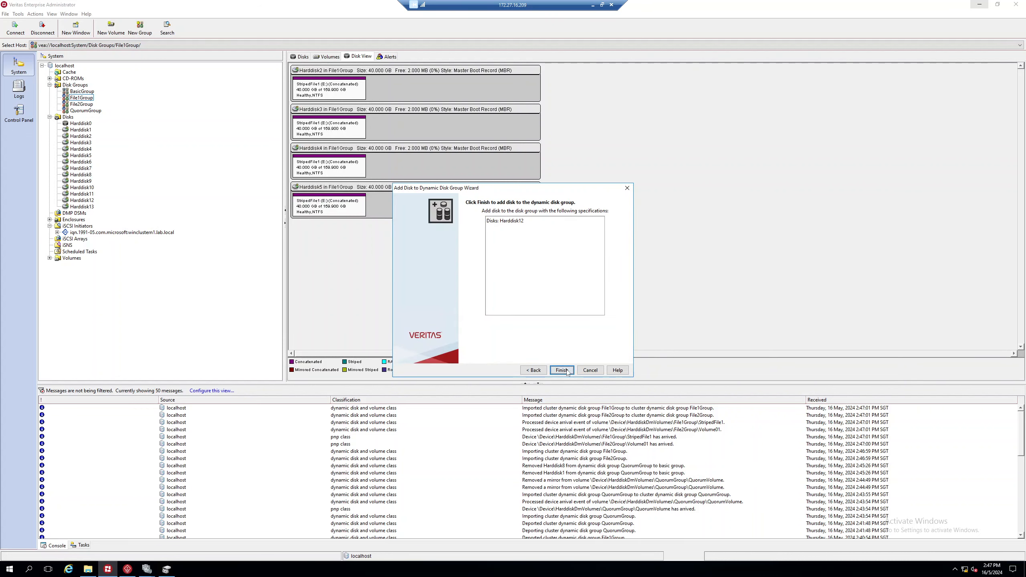
left_click(562, 370)
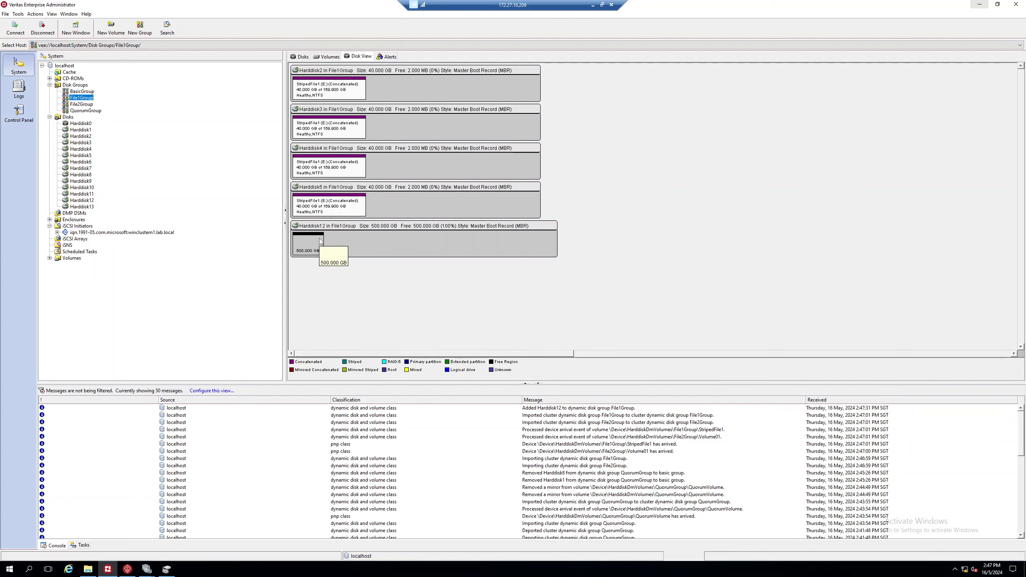
Step: Migrate File1Group's volumes onto Harddisk12 using the Migrate Storage wizard
right_click(75, 98)
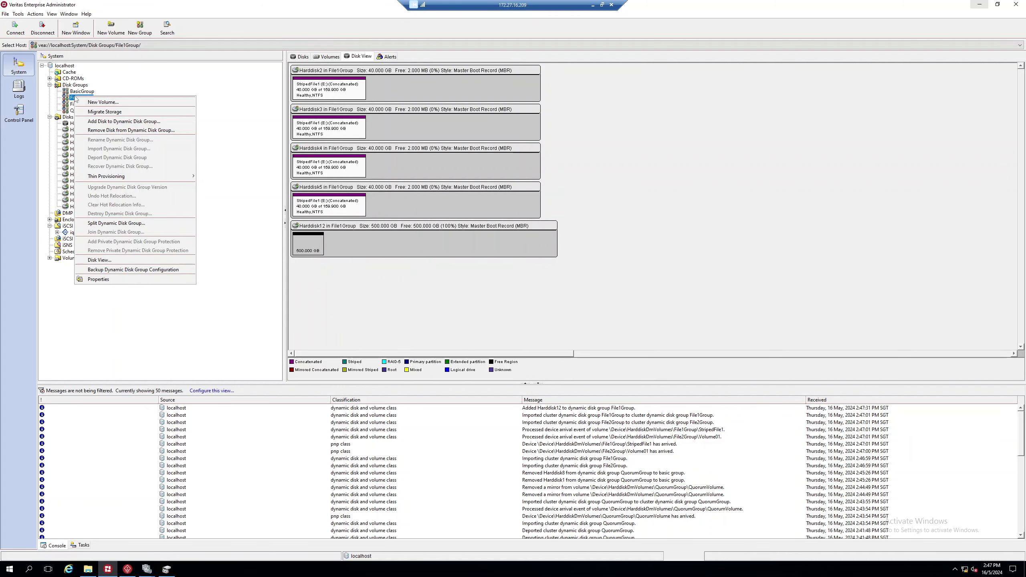
left_click(118, 116)
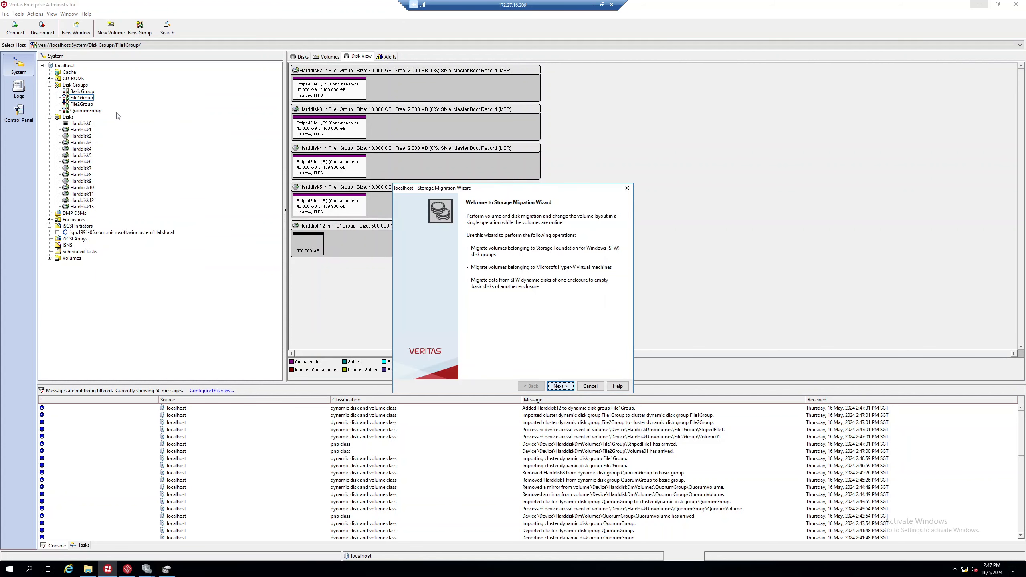
left_click(560, 386)
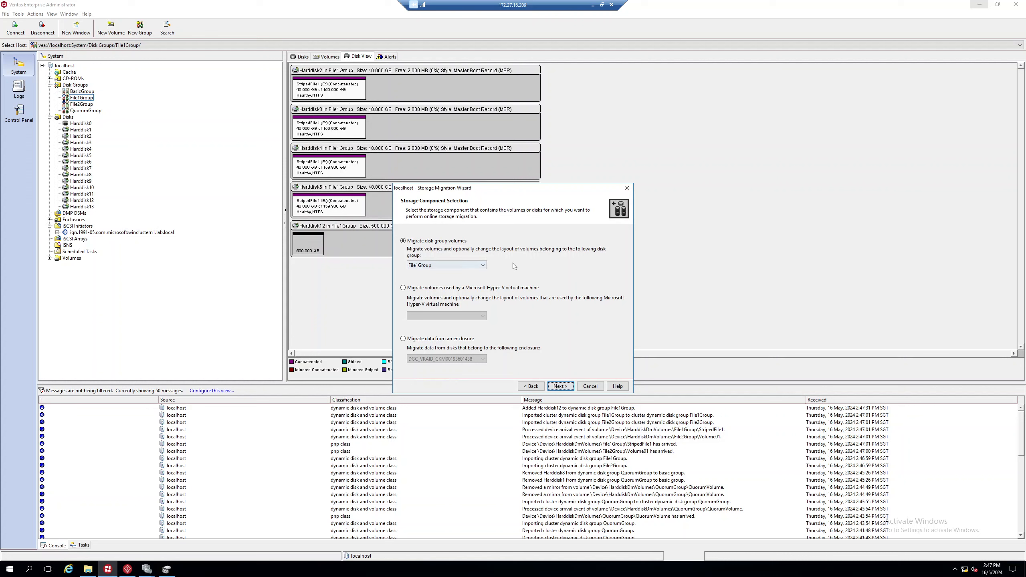
left_click(477, 268)
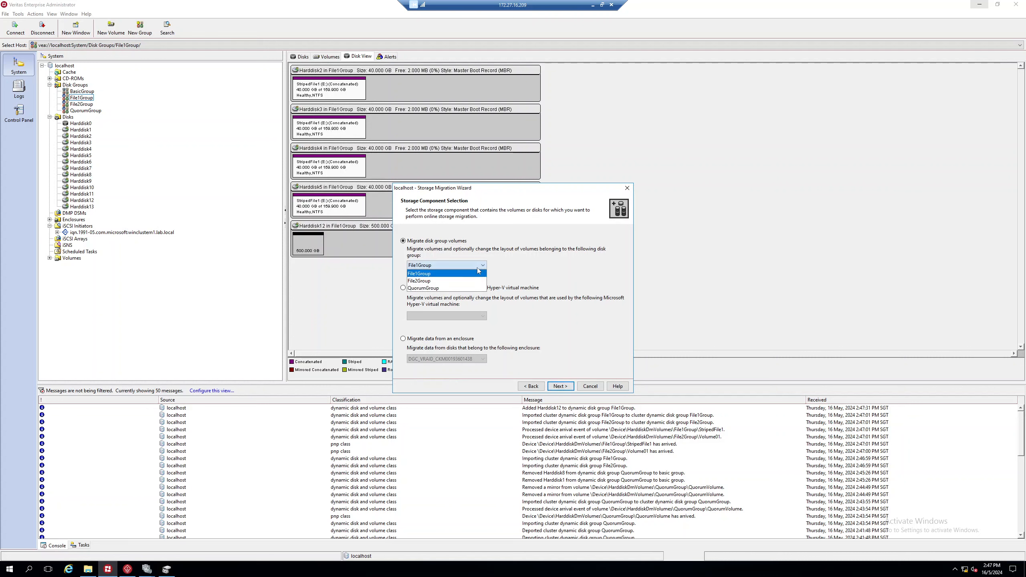
left_click(477, 267)
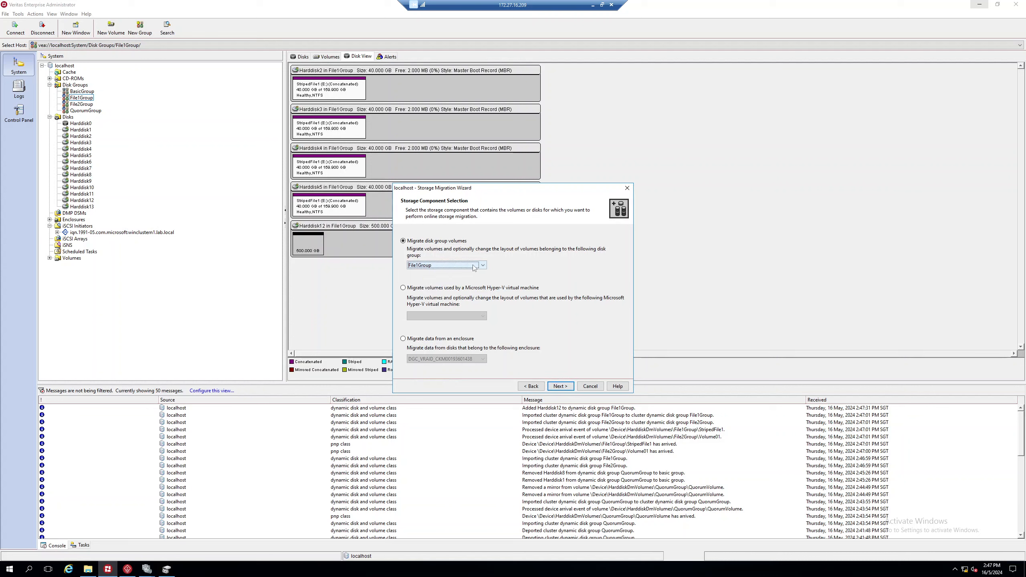
left_click(455, 266)
left_click(440, 274)
left_click(566, 387)
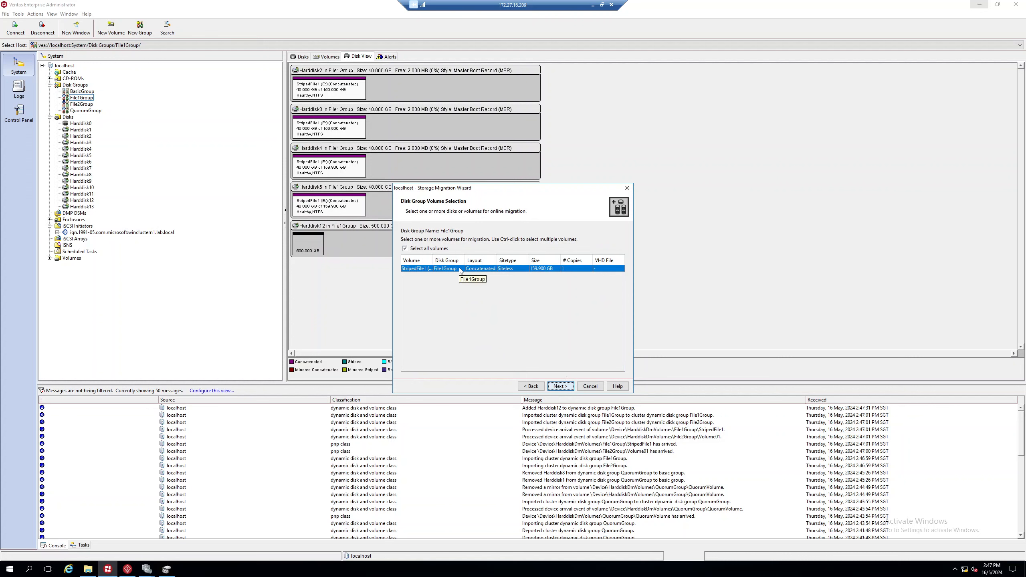
left_click(559, 386)
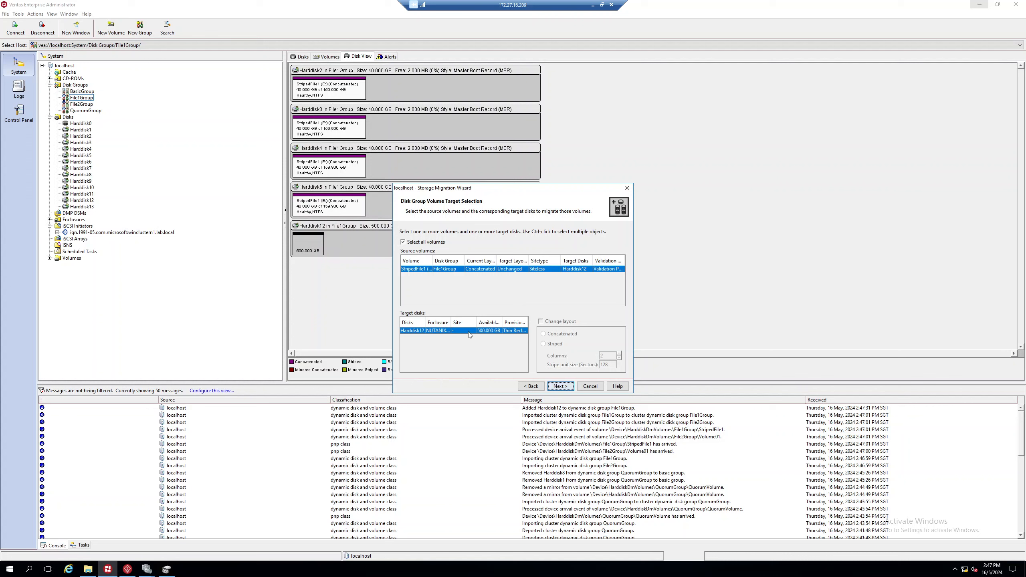
left_click(560, 385)
left_click(561, 386)
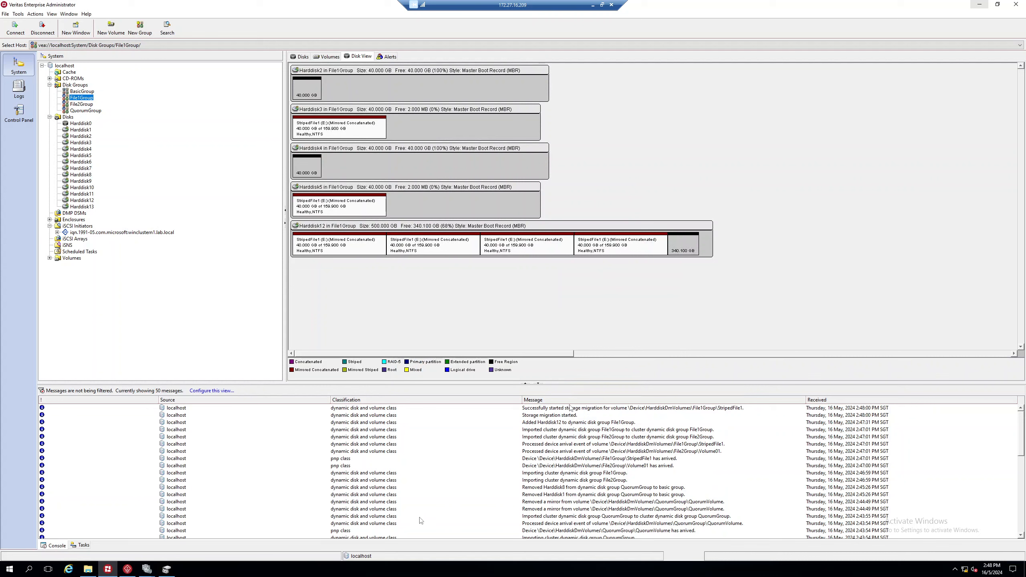
Step: In Failover Cluster Manager, check the cluster disks and File2Group's details, then return to roles
left_click(147, 569)
mouse_move(151, 570)
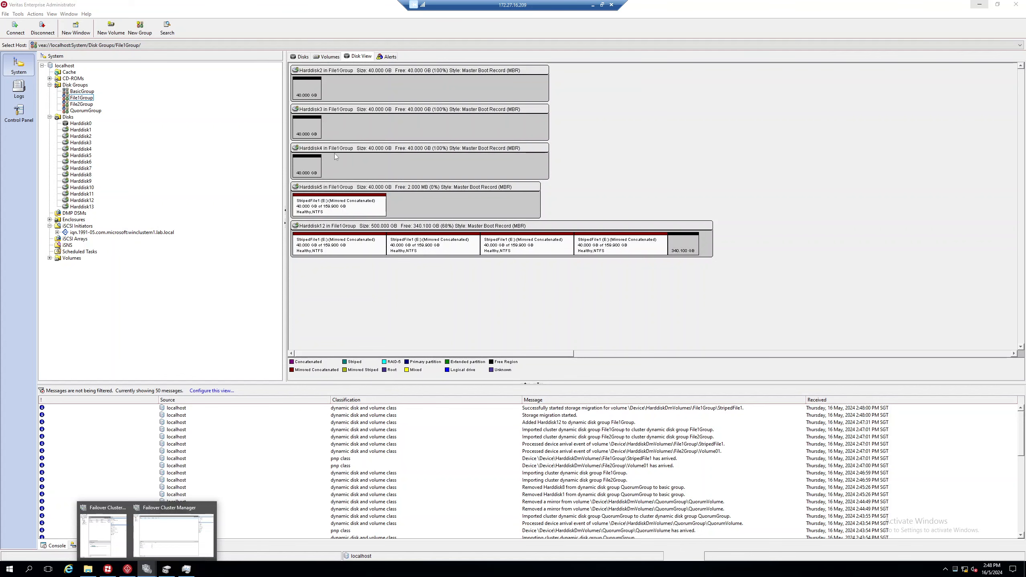
left_click(177, 526)
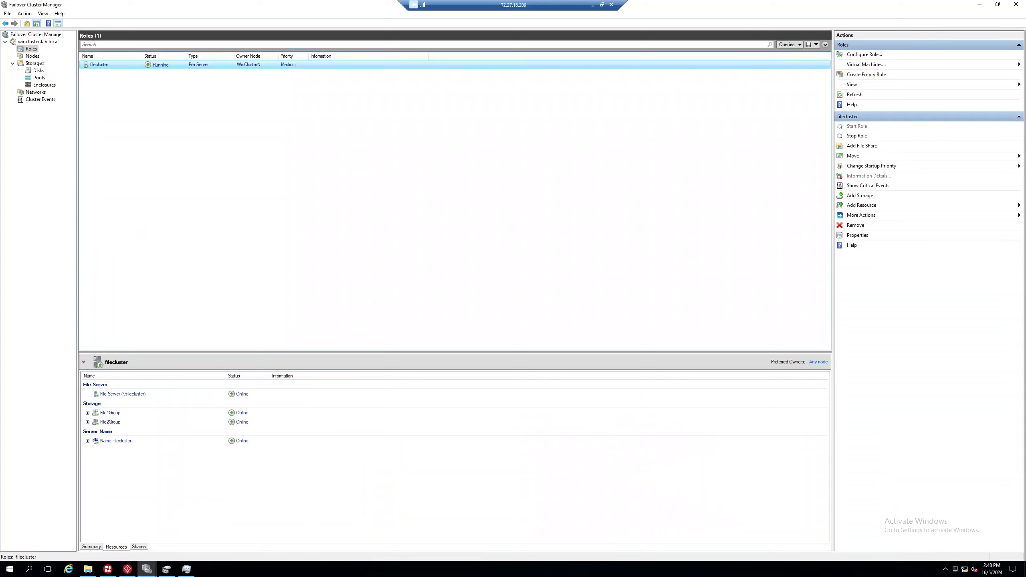
left_click(38, 71)
left_click(113, 74)
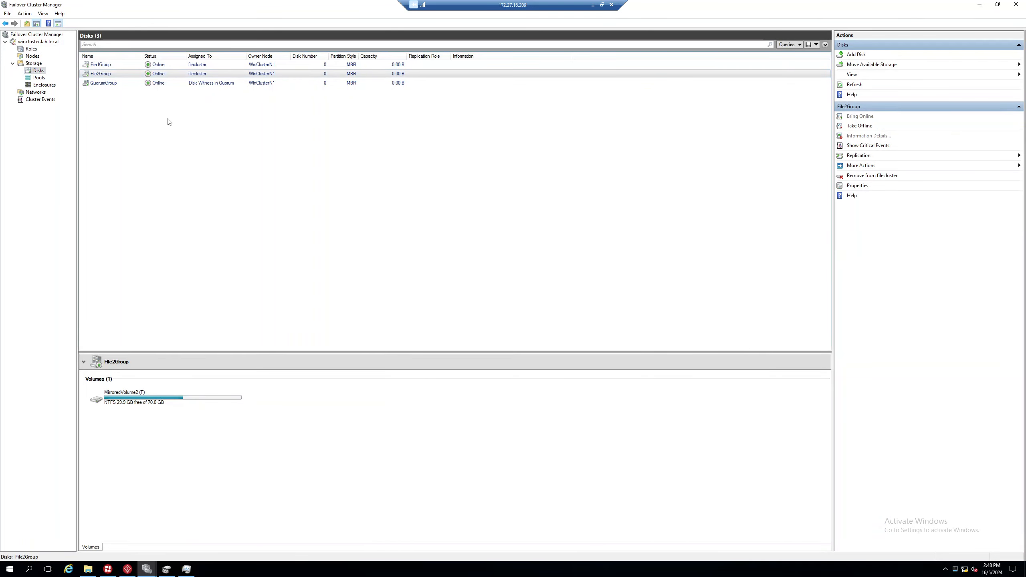
left_click(32, 49)
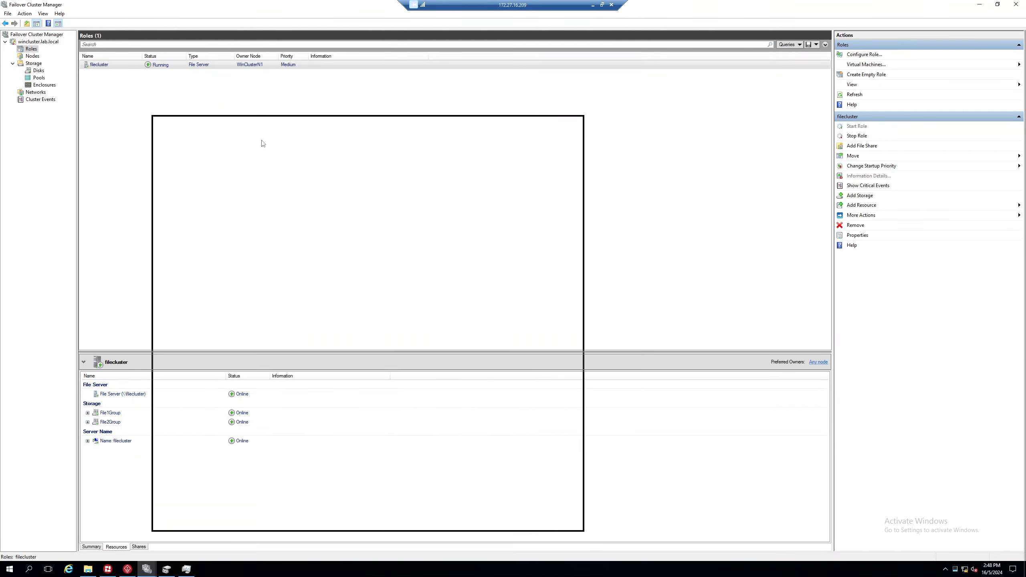
left_click_drag(263, 144, 271, 156)
left_click(624, 126)
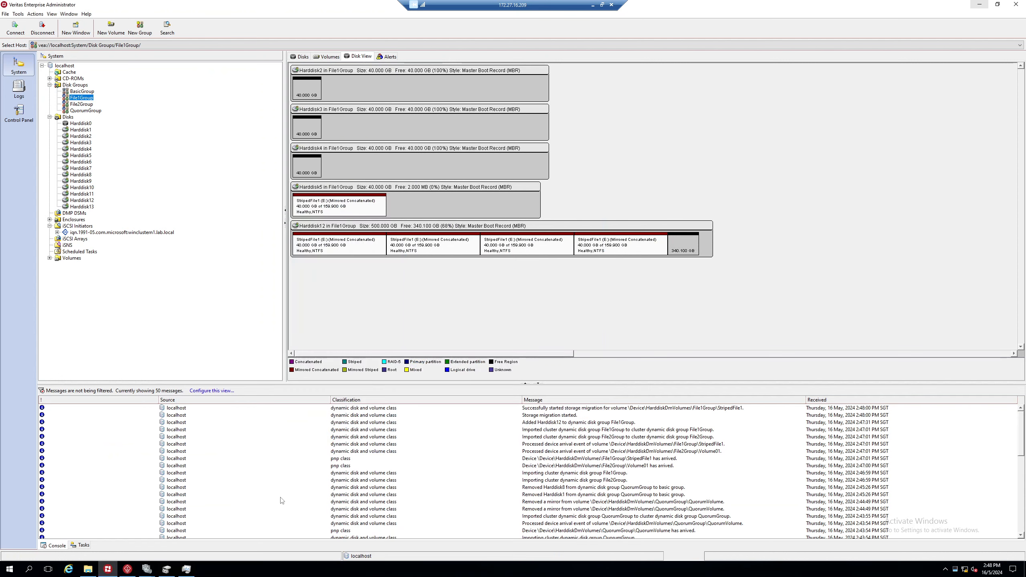
left_click(88, 569)
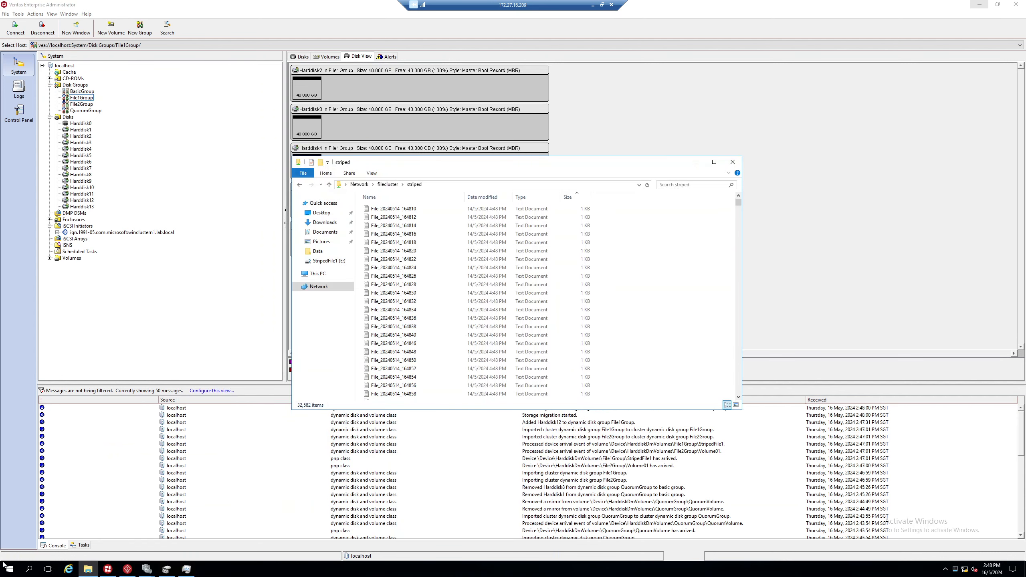
right_click(10, 569)
left_click(21, 528)
left_click(66, 544)
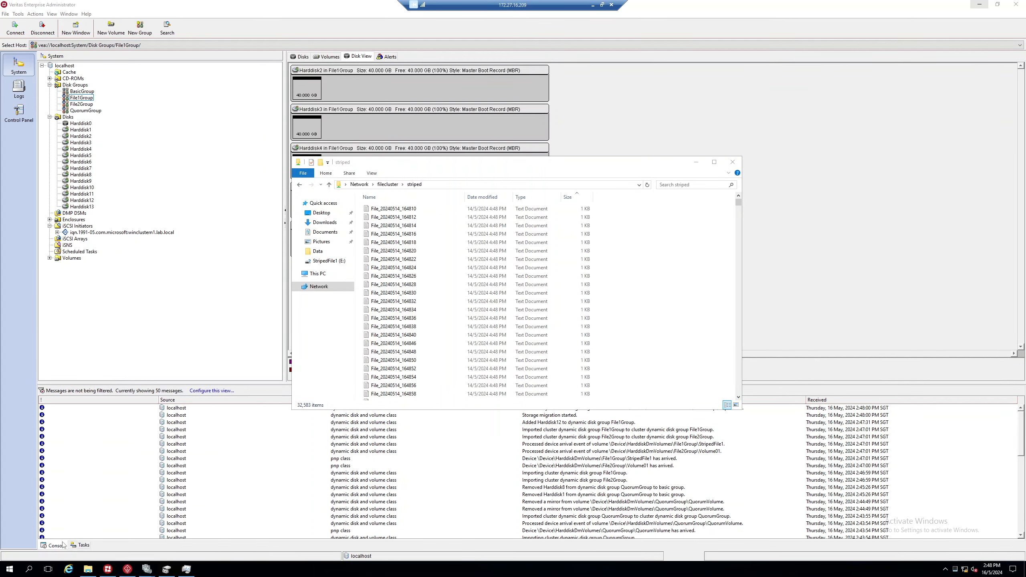
double_click(497, 214)
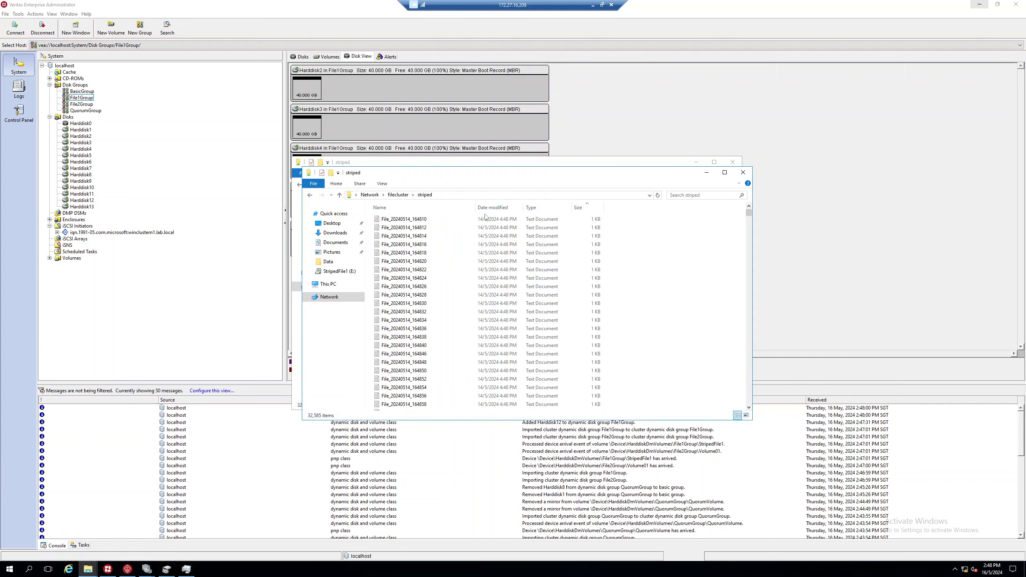
left_click(398, 194)
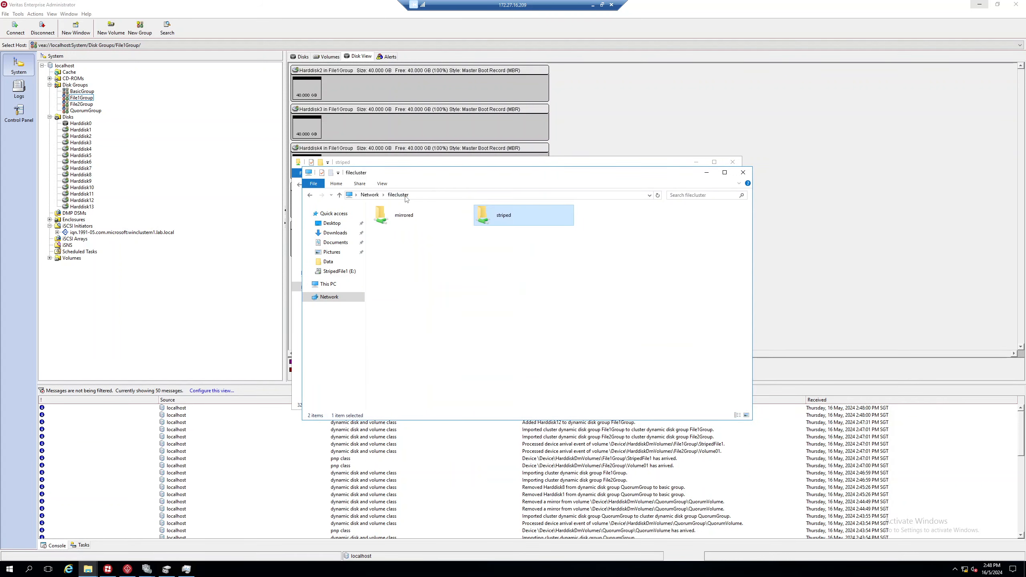
double_click(489, 217)
mouse_move(750, 214)
left_mouse_down()
mouse_move(754, 355)
mouse_move(749, 201)
left_mouse_up()
left_click(326, 284)
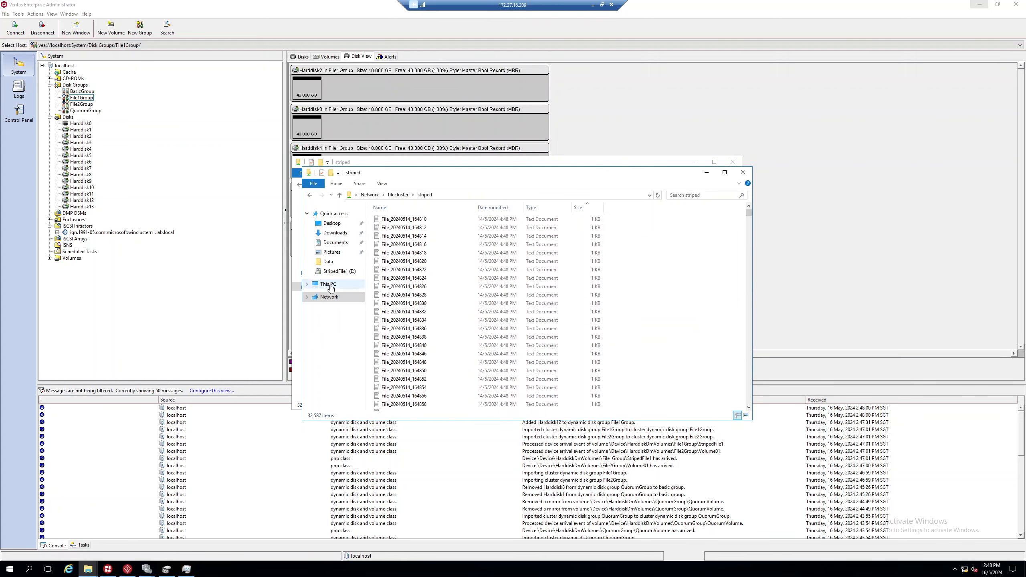
left_click(627, 284)
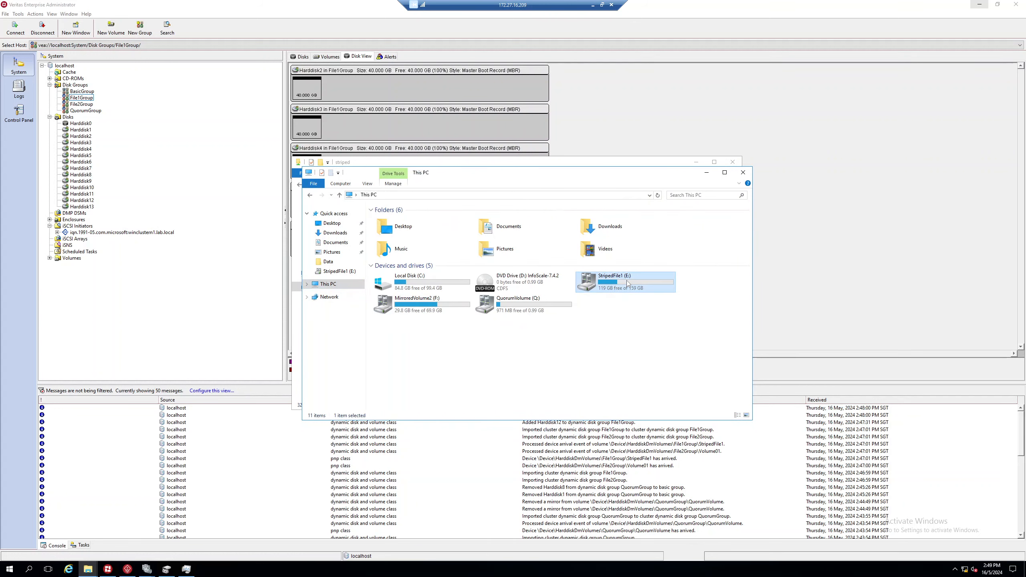
right_click(630, 292)
left_click(662, 429)
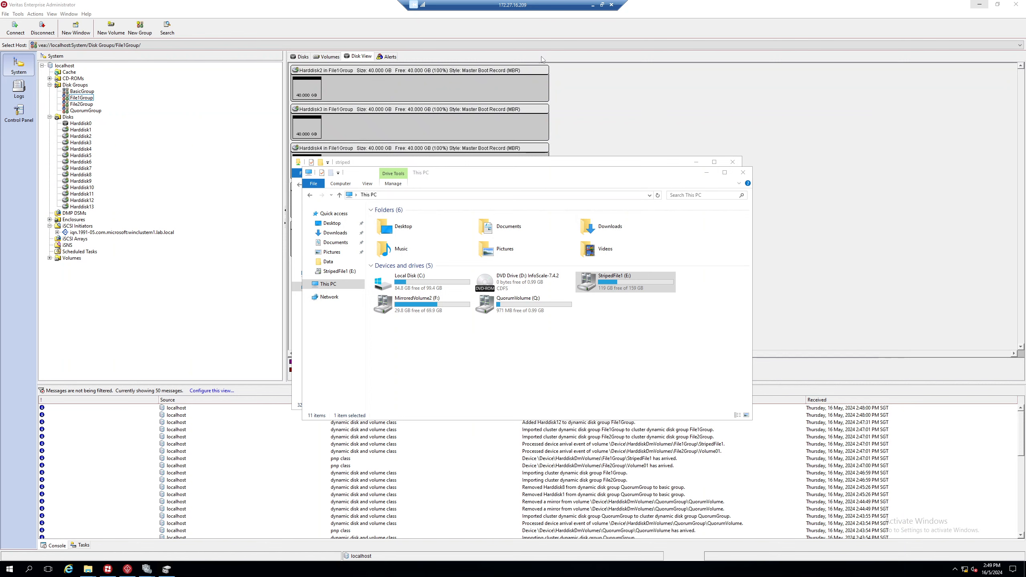
left_click(707, 173)
left_click(696, 161)
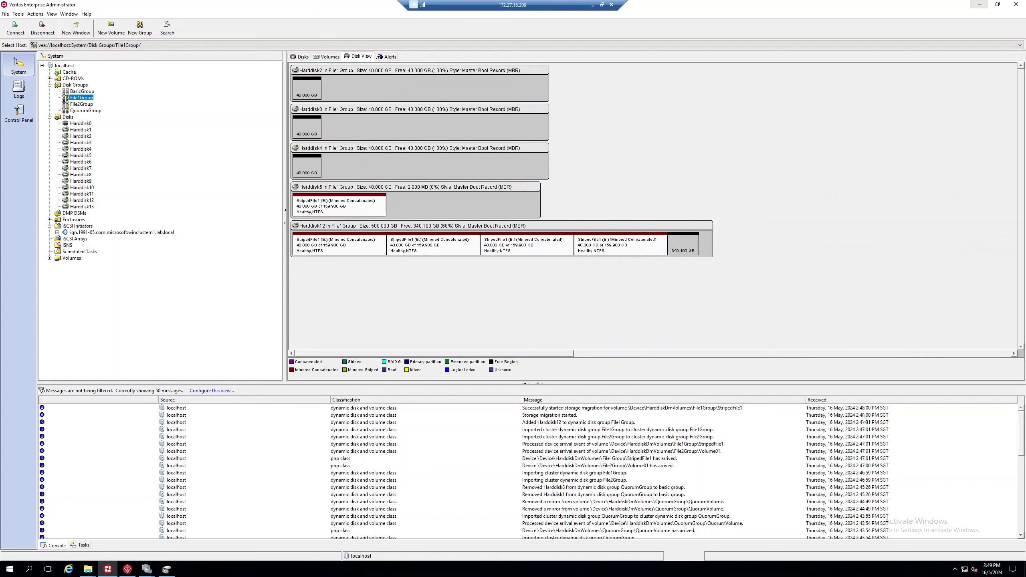
Step: Remove Harddisk2–5 from File1Group with Remove Disk and Select All, keeping Harddisk12
double_click(497, 8)
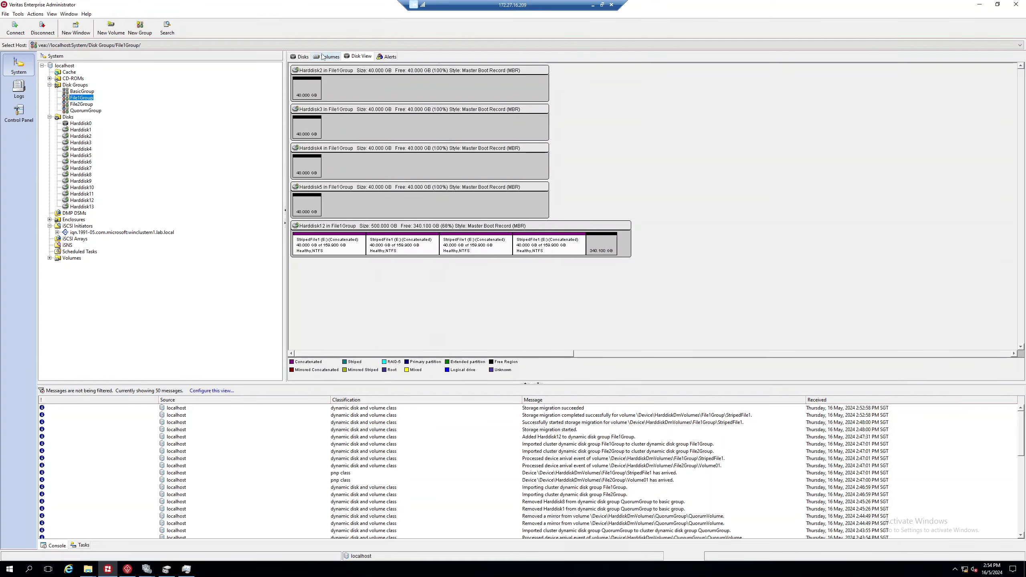
left_click(326, 56)
left_click(359, 56)
right_click(83, 101)
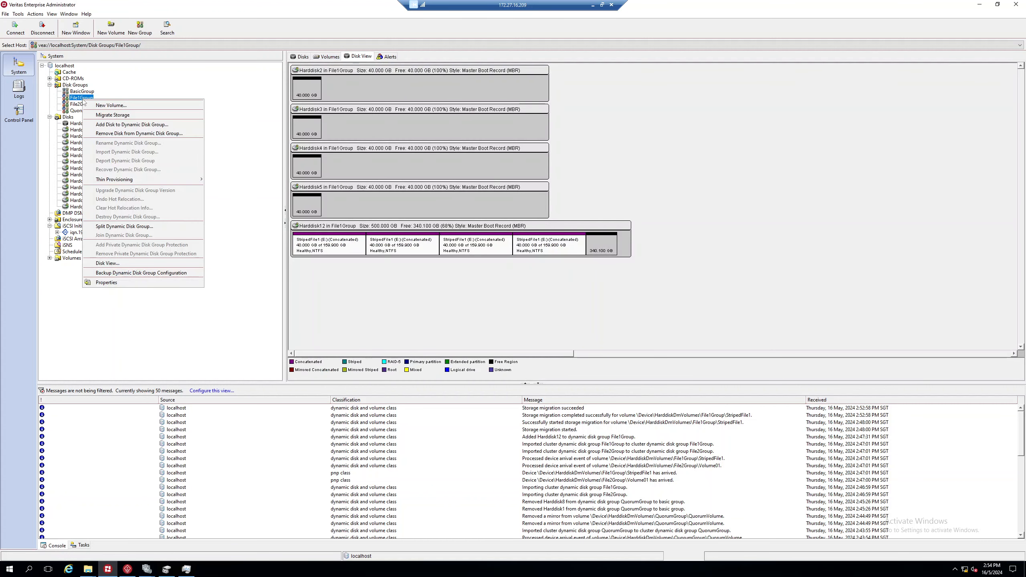
left_click(151, 135)
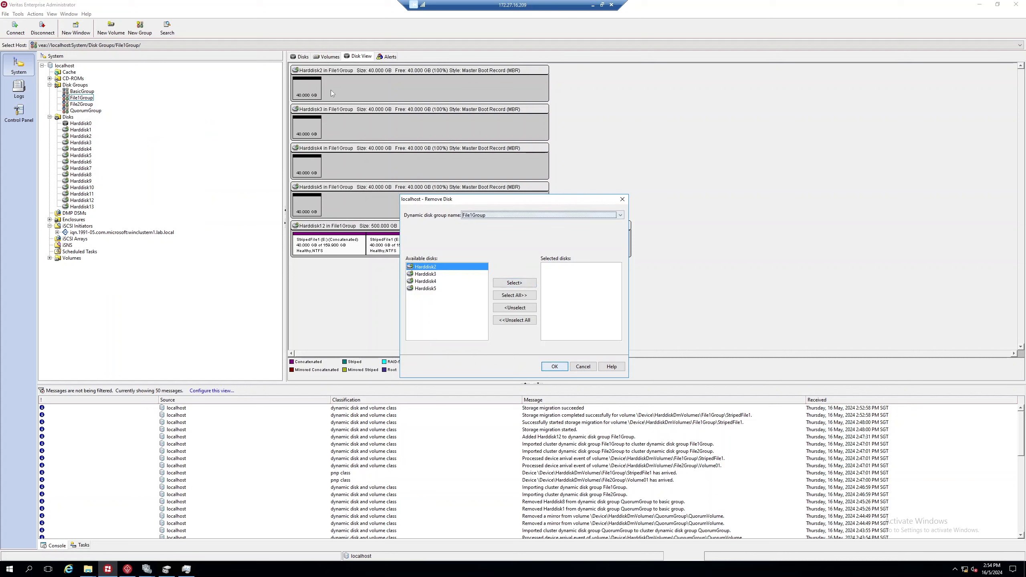
left_click(519, 296)
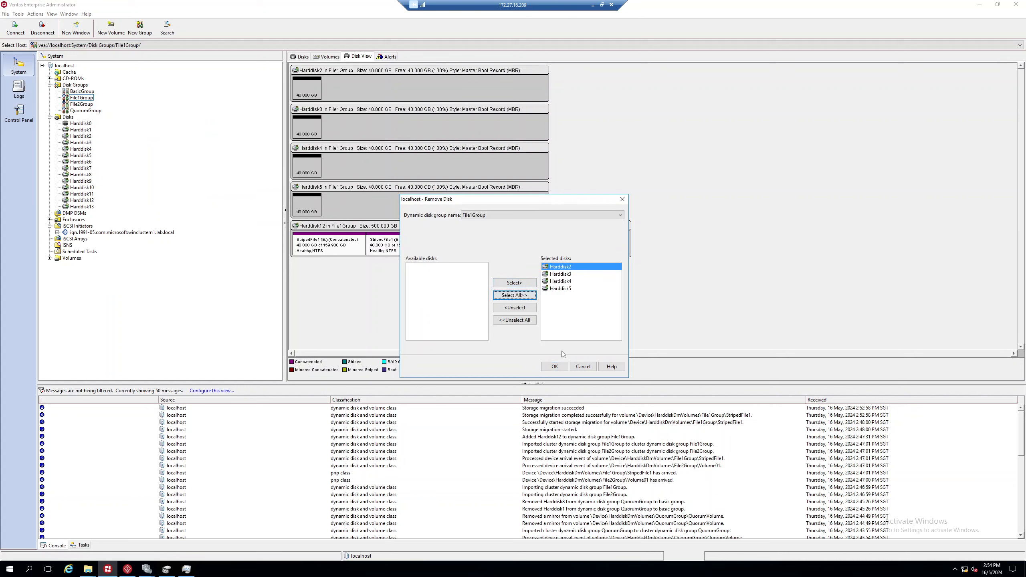
left_click(558, 366)
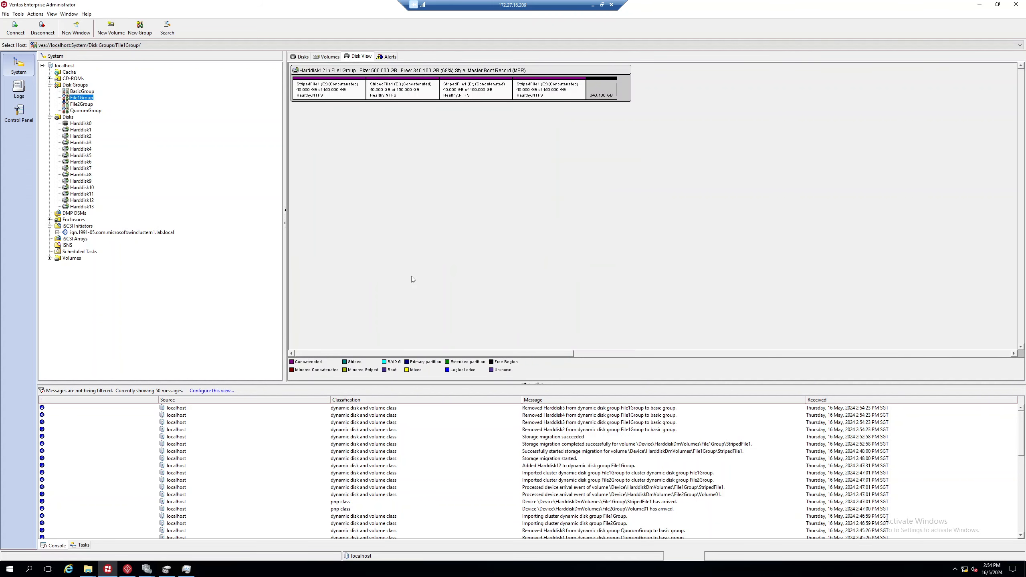
Step: Verify File1Group's StripedFile1 volume and disks now sit only on Harddisk12
left_click(326, 56)
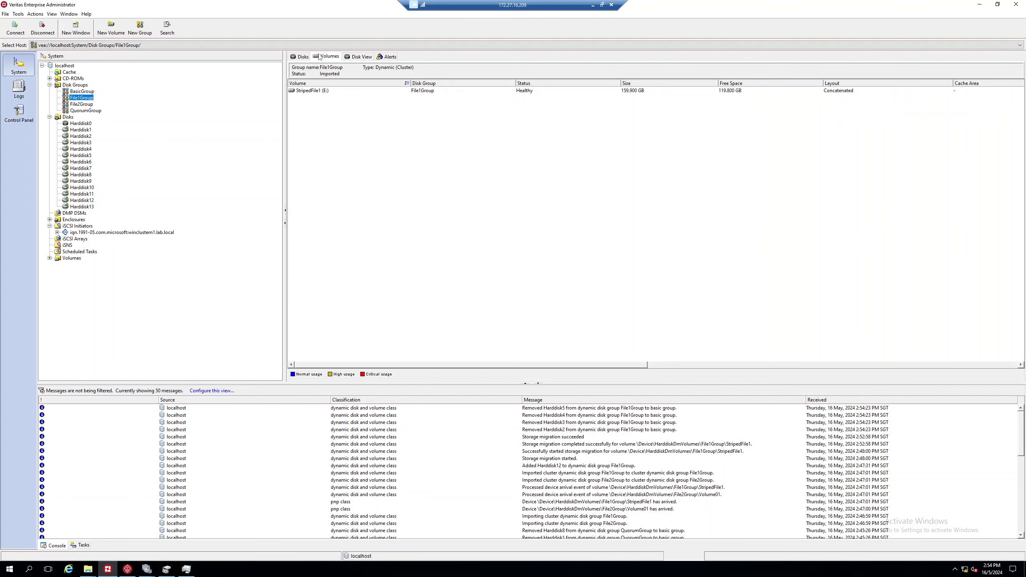
left_click(316, 90)
left_click(362, 58)
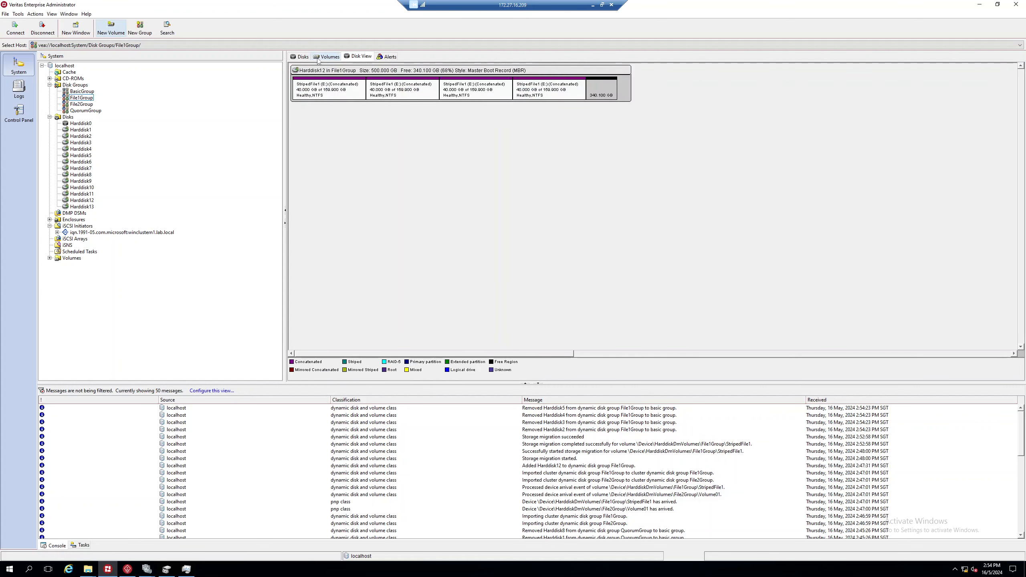
left_click(302, 58)
left_click(434, 91)
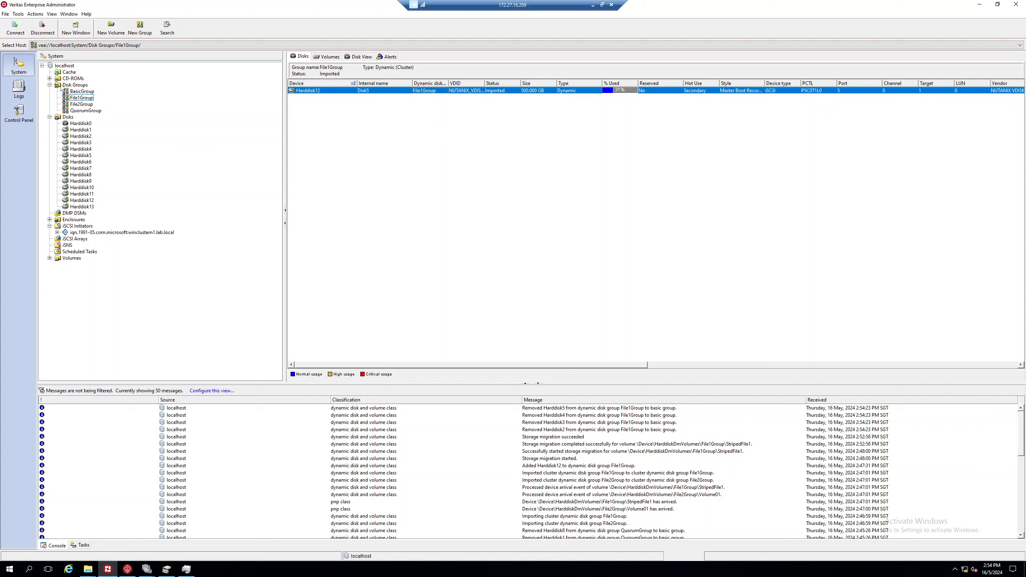
Step: Select File2Group and list its volumes, showing the 70 GB MirroredVolume2 (F:)
left_click(81, 104)
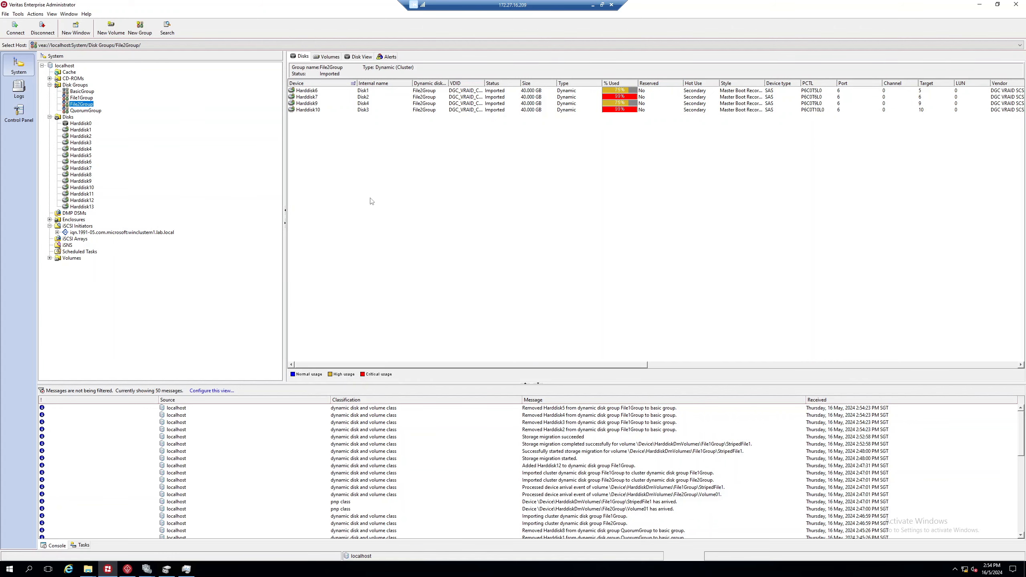
left_click(602, 4)
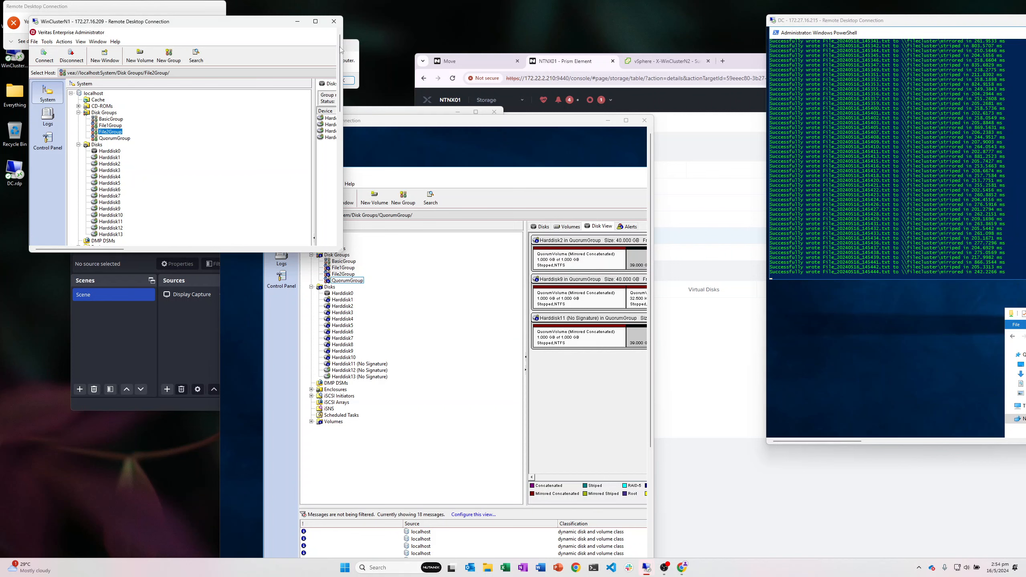
left_click(315, 20)
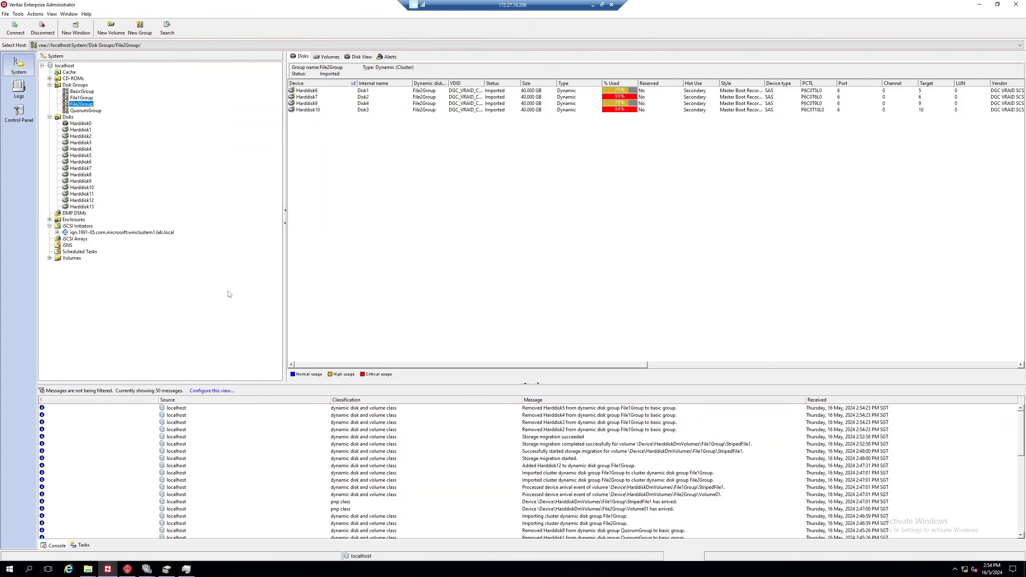
left_click(326, 56)
Step: Add the 200 GB Harddisk13 to File2Group via the Add Disk wizard, then review its layout and volumes
right_click(80, 104)
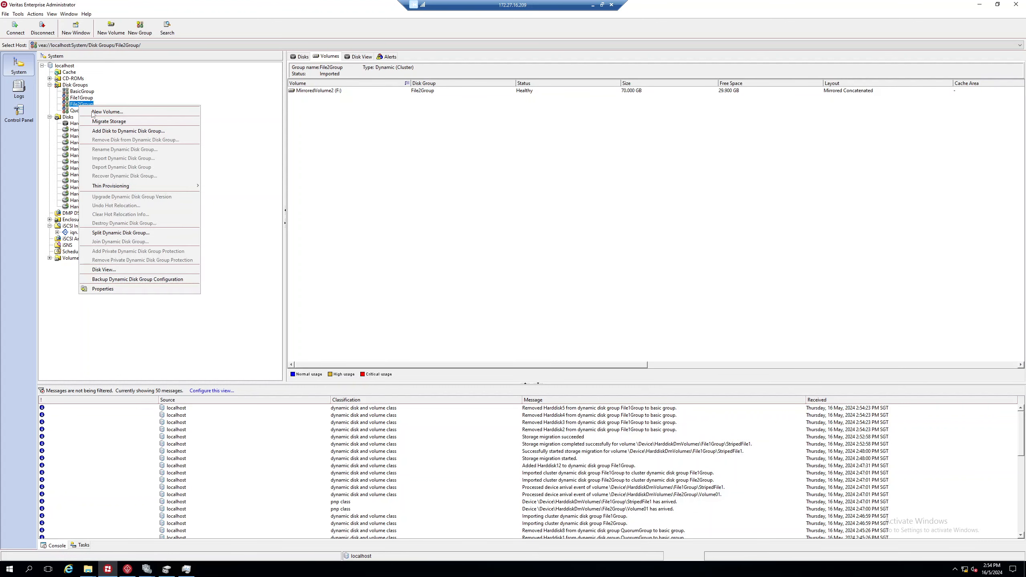
left_click(115, 132)
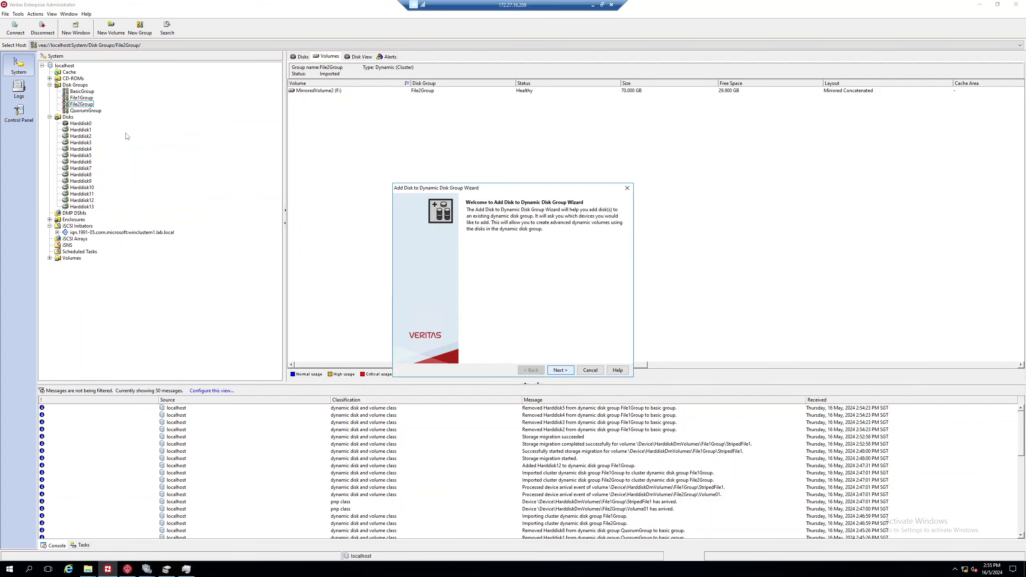
left_click(560, 370)
left_click(420, 328)
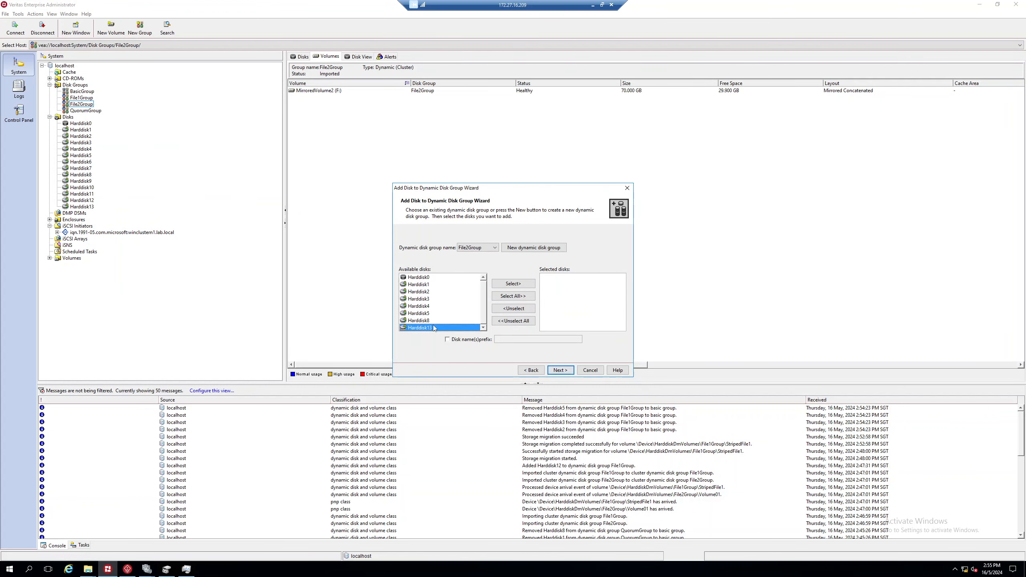
left_click(513, 284)
left_click(562, 370)
left_click(563, 370)
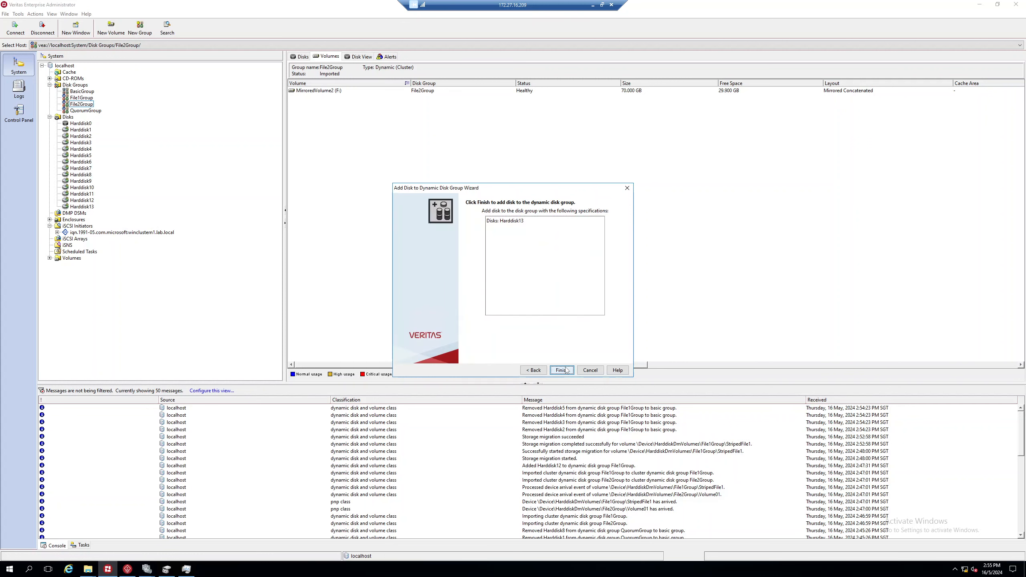
left_click(565, 370)
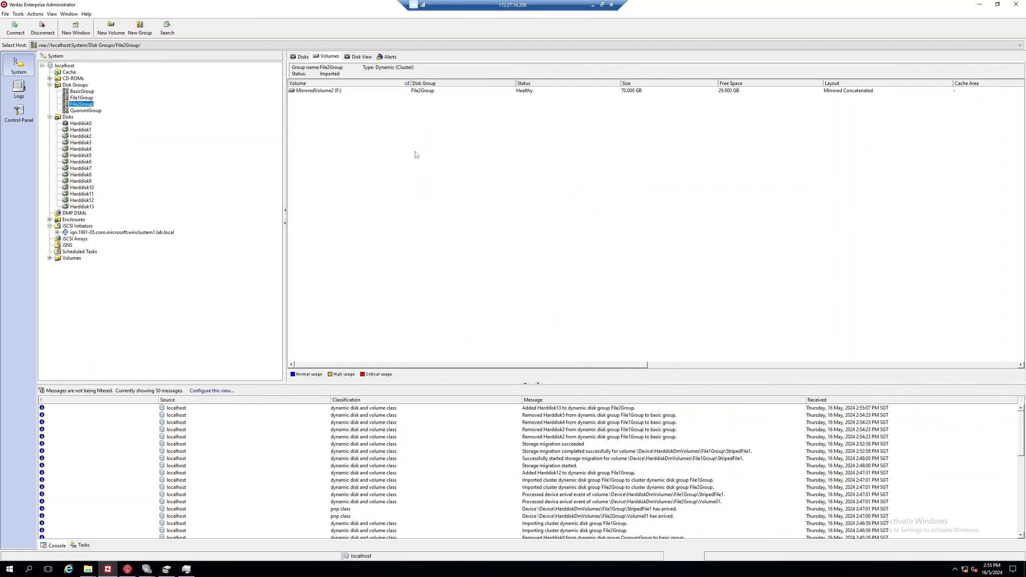
left_click(358, 57)
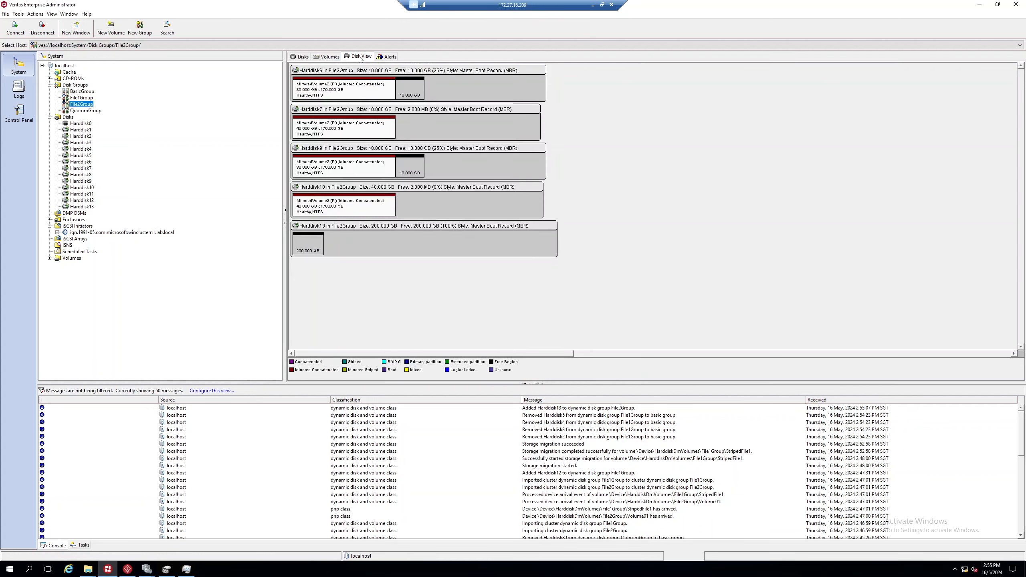
right_click(86, 105)
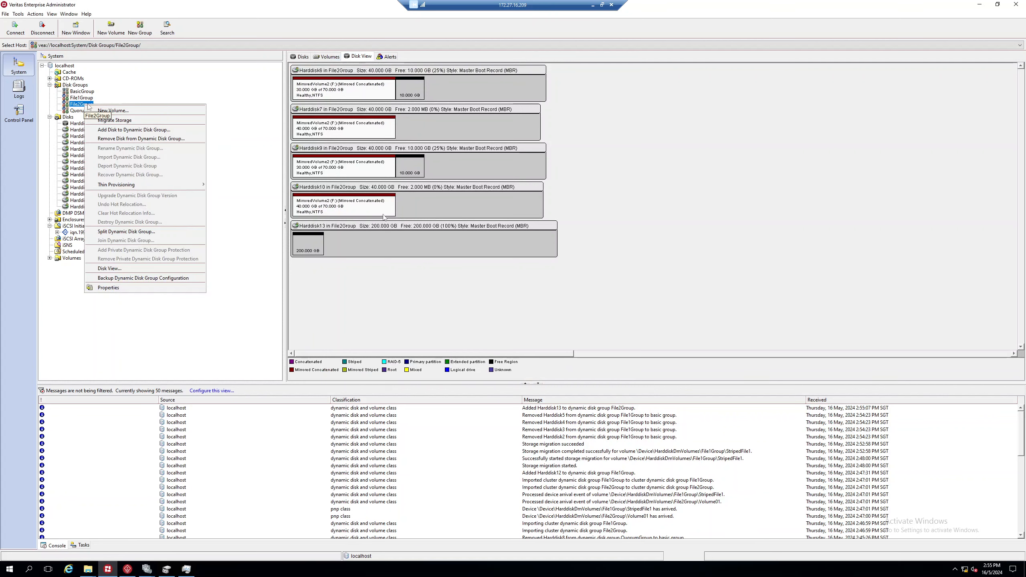
left_click(328, 60)
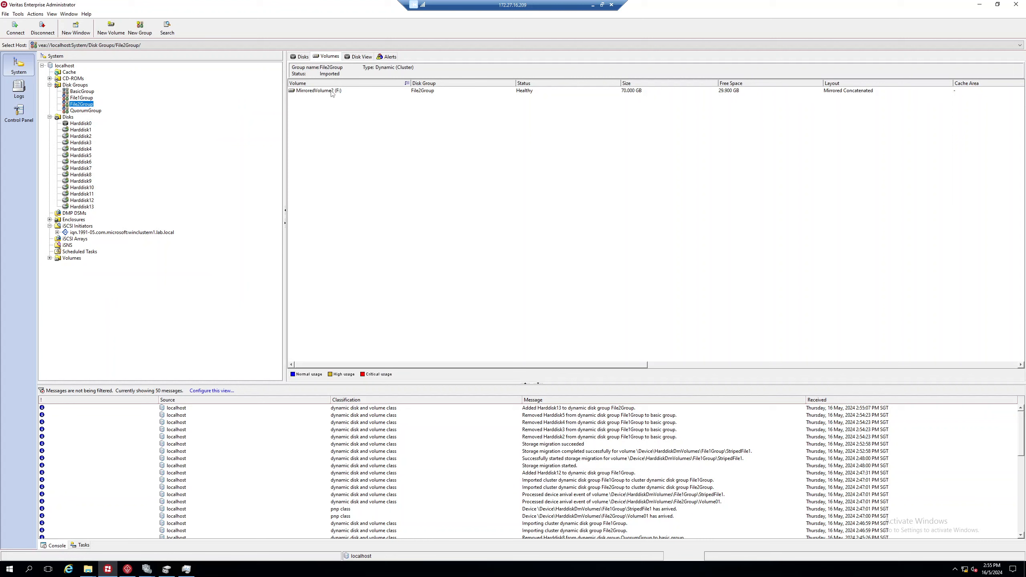
Step: Add a concatenated mirror of MirroredVolume2 on manually selected Harddisk13
right_click(332, 92)
mouse_move(404, 155)
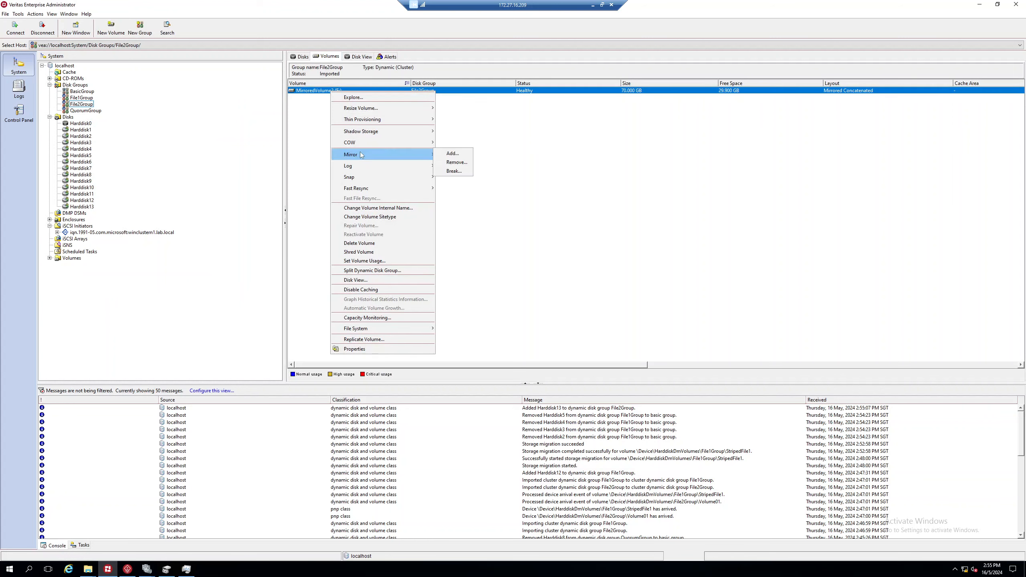
left_click(447, 155)
left_click(587, 457)
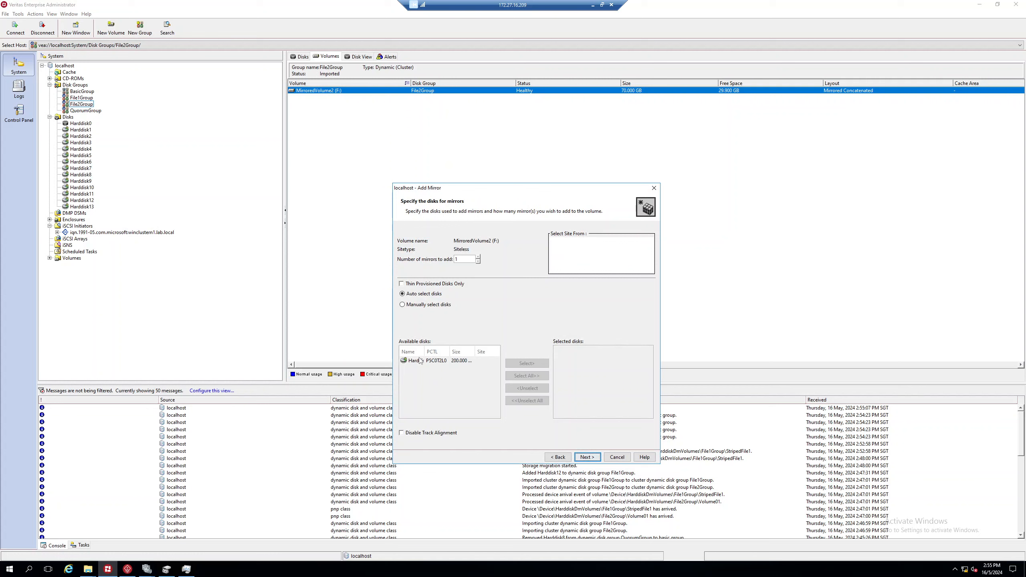
left_click(402, 305)
left_click(415, 361)
left_click(508, 363)
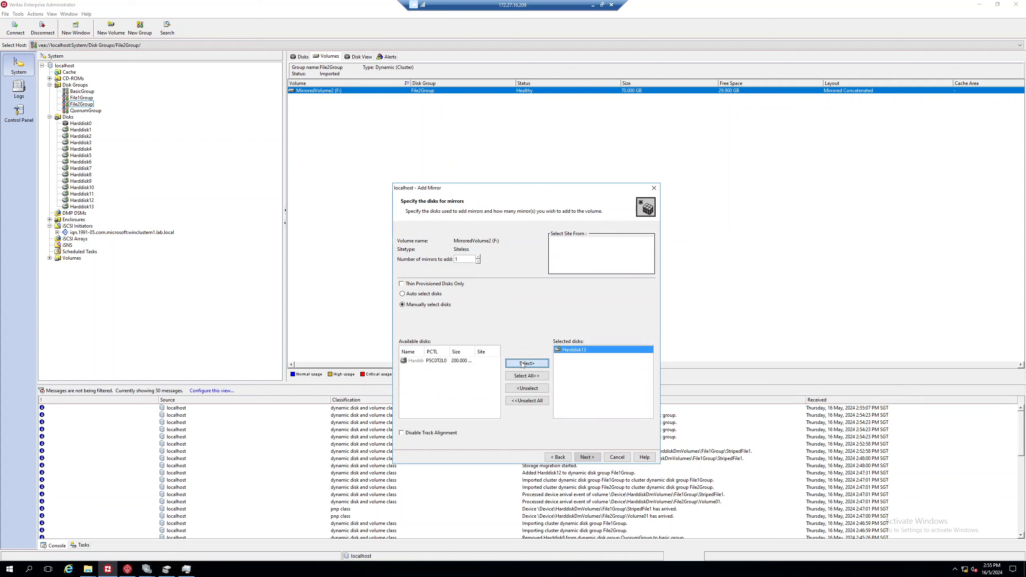
left_click(593, 458)
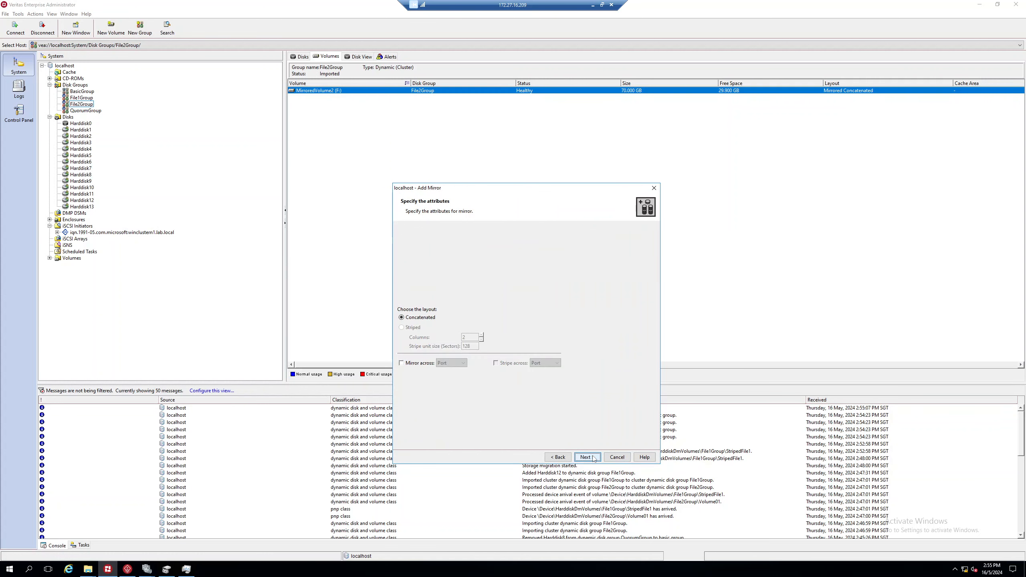
left_click(593, 458)
left_click(589, 457)
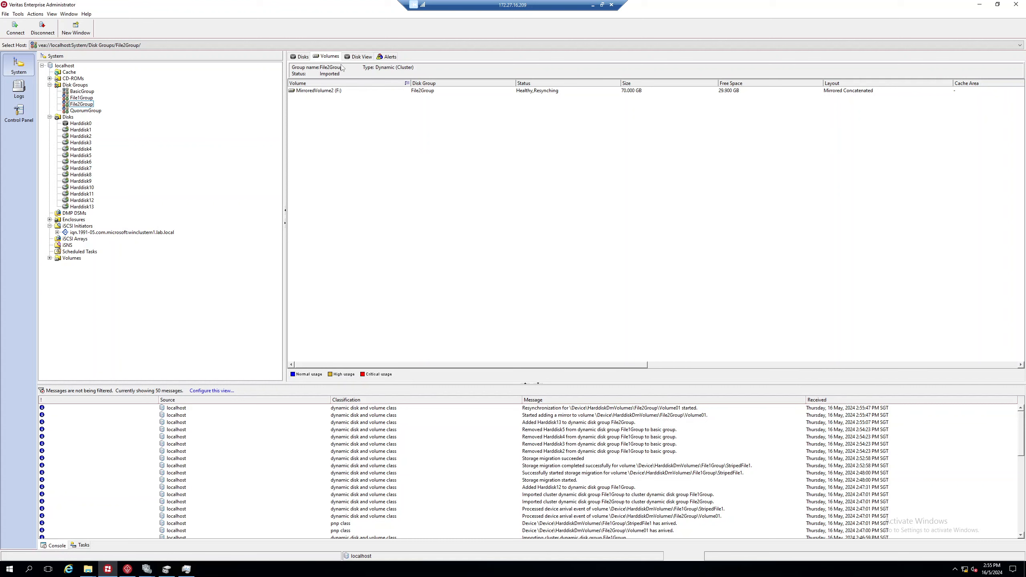
Step: Check File2Group's Disk View for the resynchronising mirror and glance at Task Manager
left_click(352, 58)
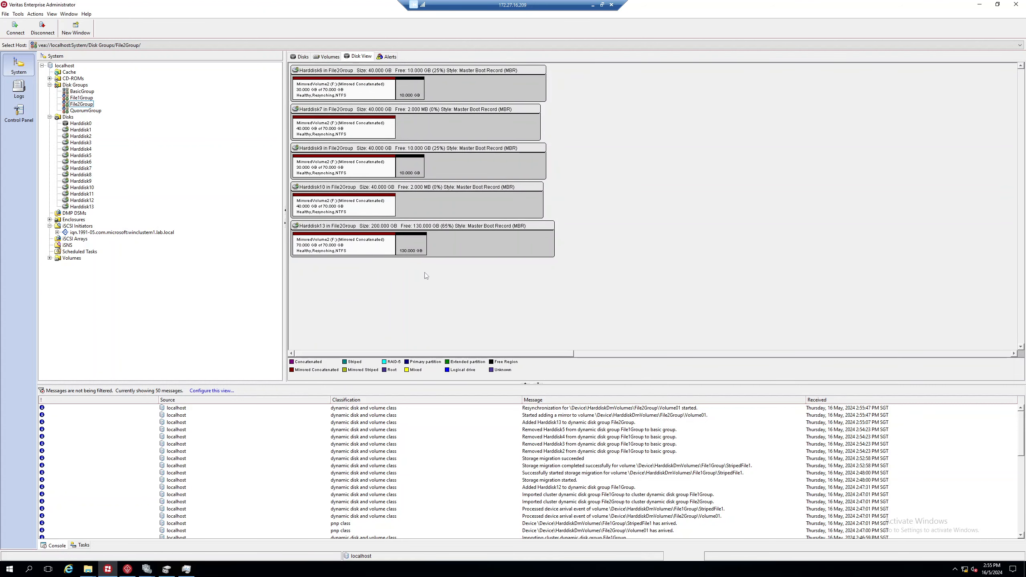
left_click(186, 569)
left_click(186, 569)
mouse_move(90, 569)
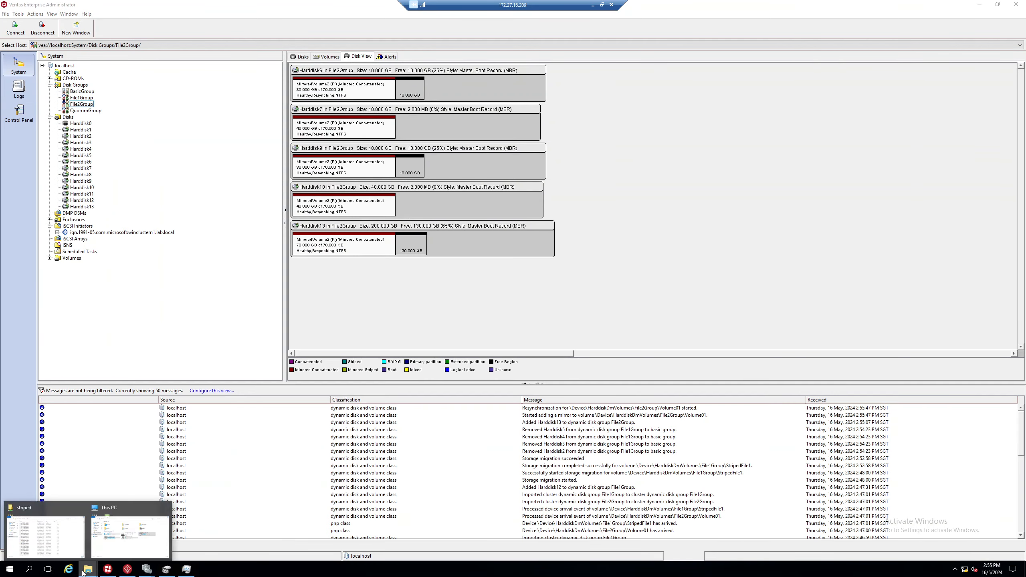
left_click(130, 534)
left_click(589, 354)
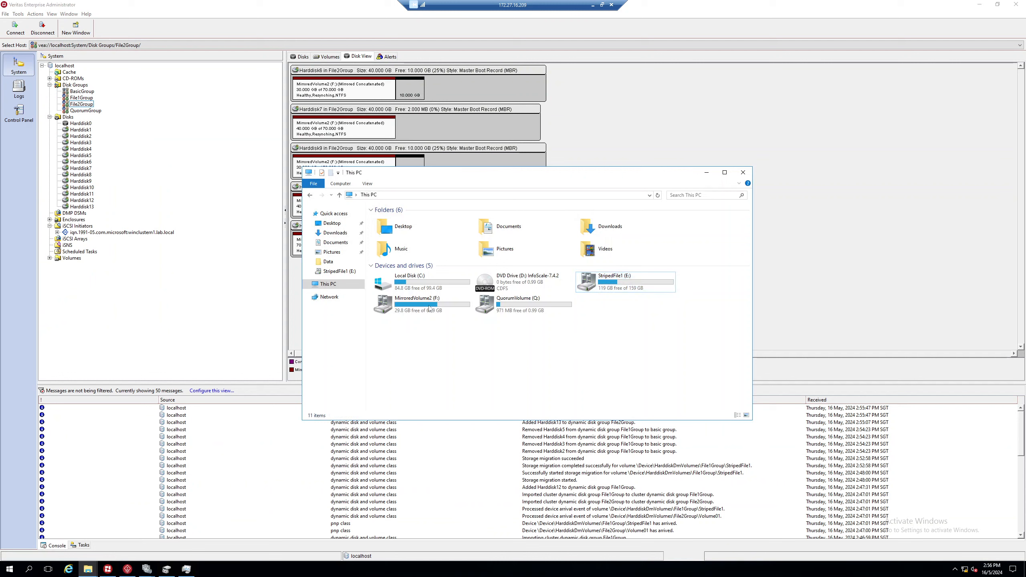
right_click(427, 303)
left_click(449, 450)
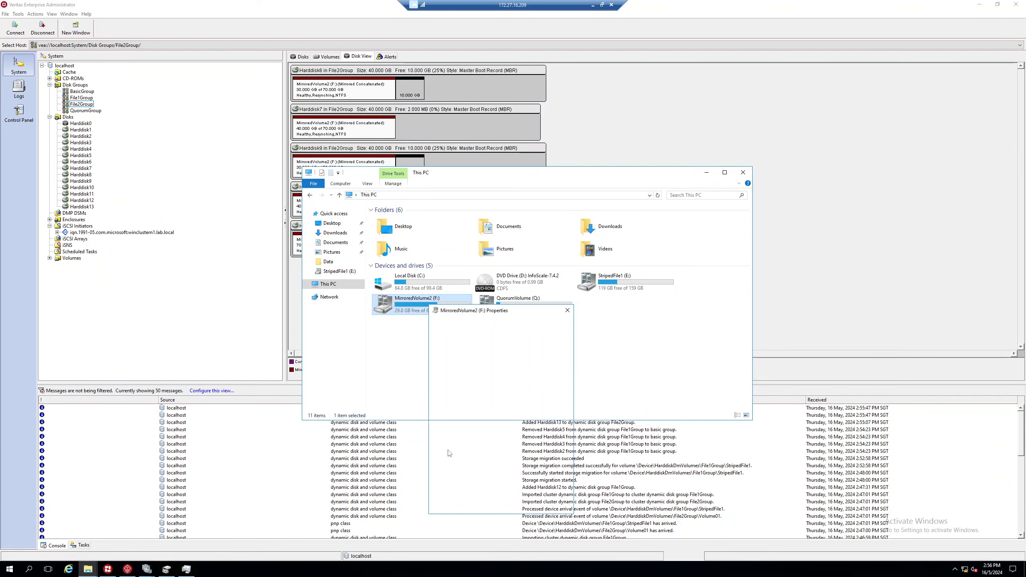
left_click(567, 310)
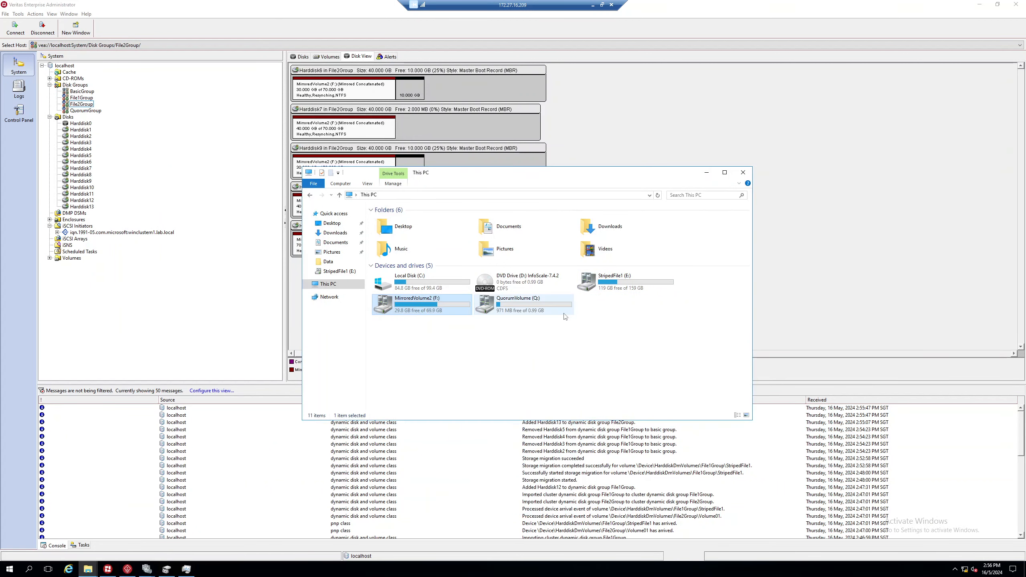
left_click(742, 172)
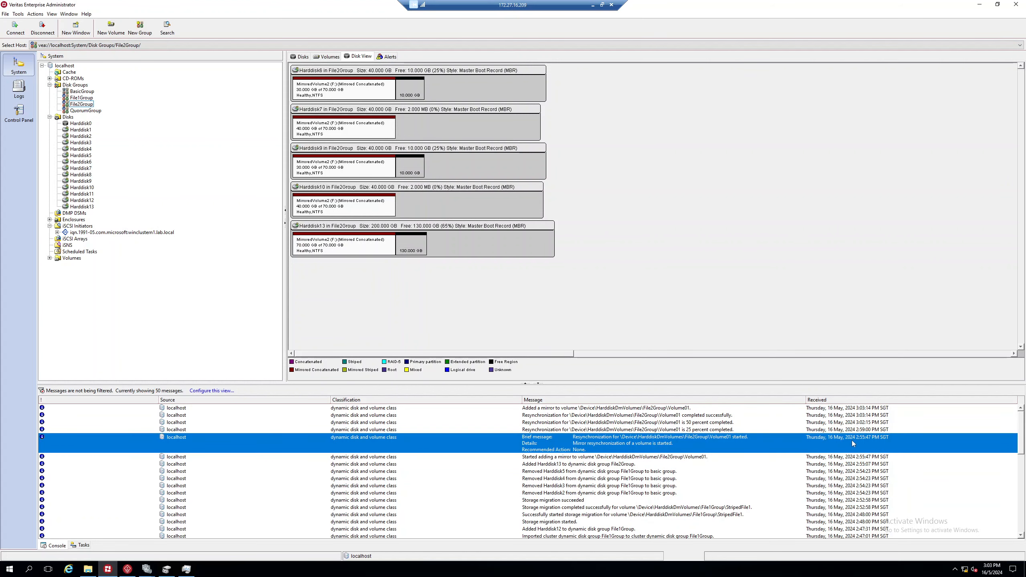
Step: Read the added-mirror message, then list File2Group's volumes and open MirroredVolume2's actions
left_click(712, 408)
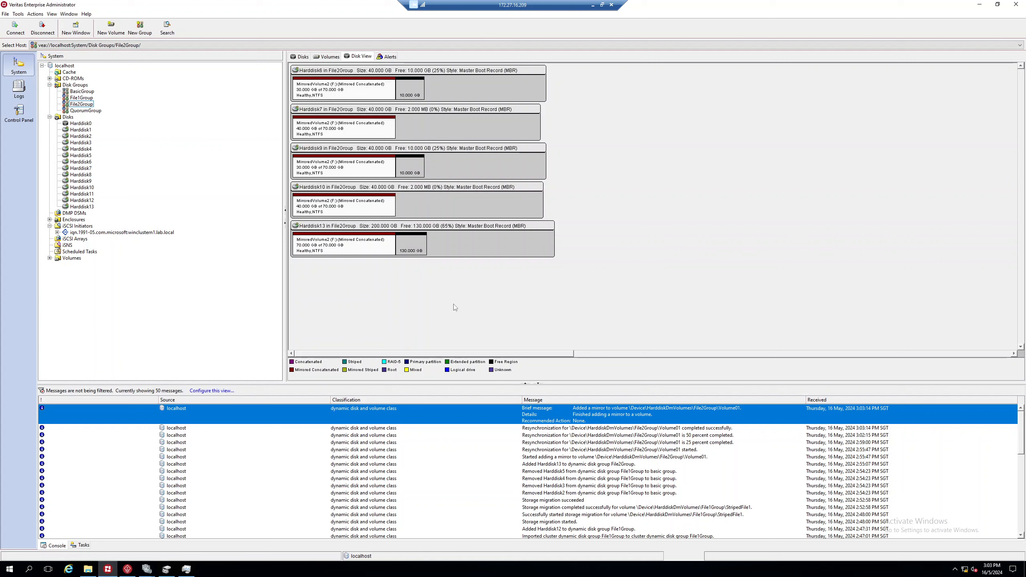
right_click(83, 108)
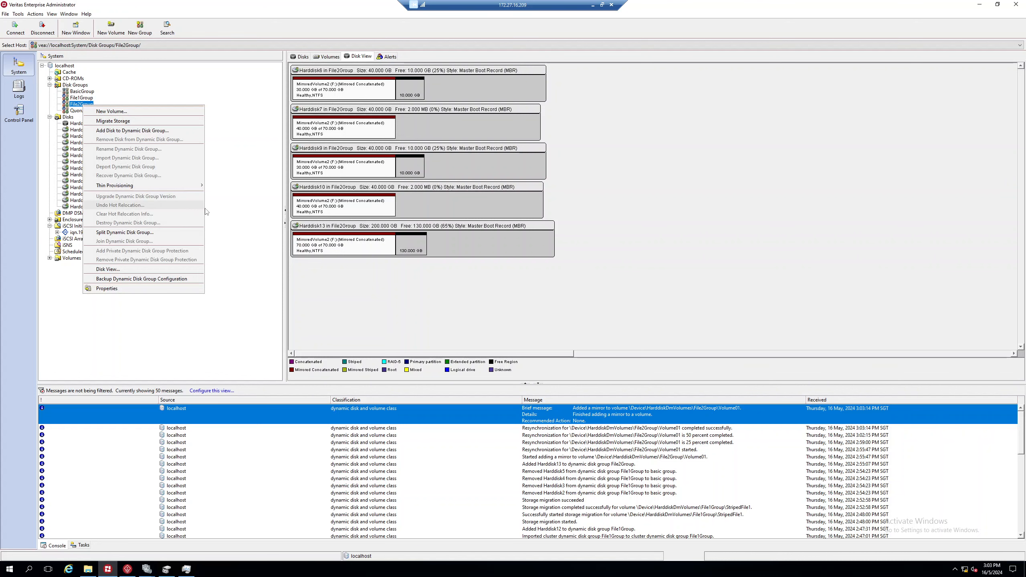
left_click(331, 57)
left_click(331, 57)
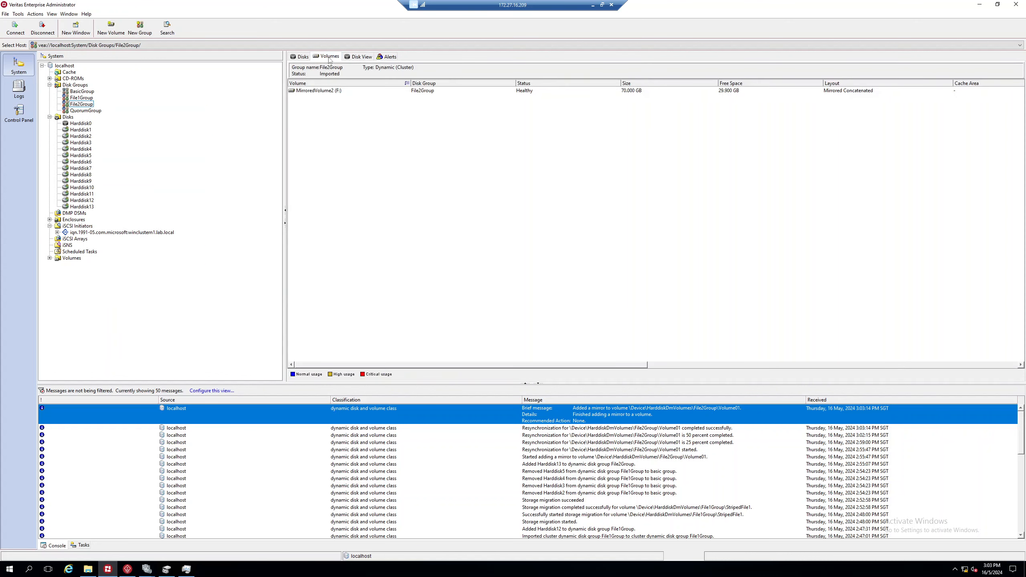
right_click(323, 96)
Step: Remove mirrors MirroredVolume2-04 and Volume01-01 from MirroredVolume2 and confirm
mouse_move(409, 157)
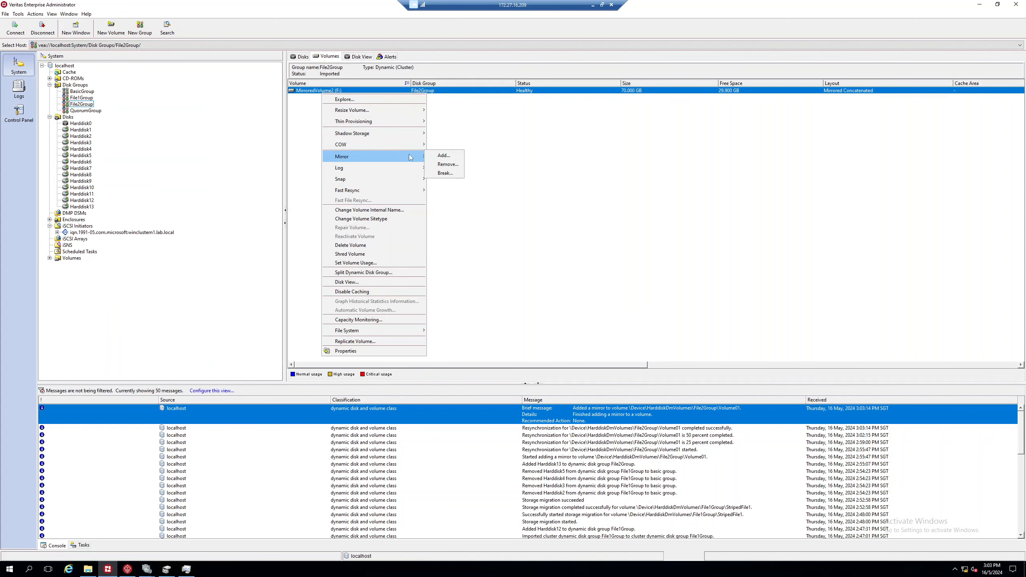
left_click(444, 165)
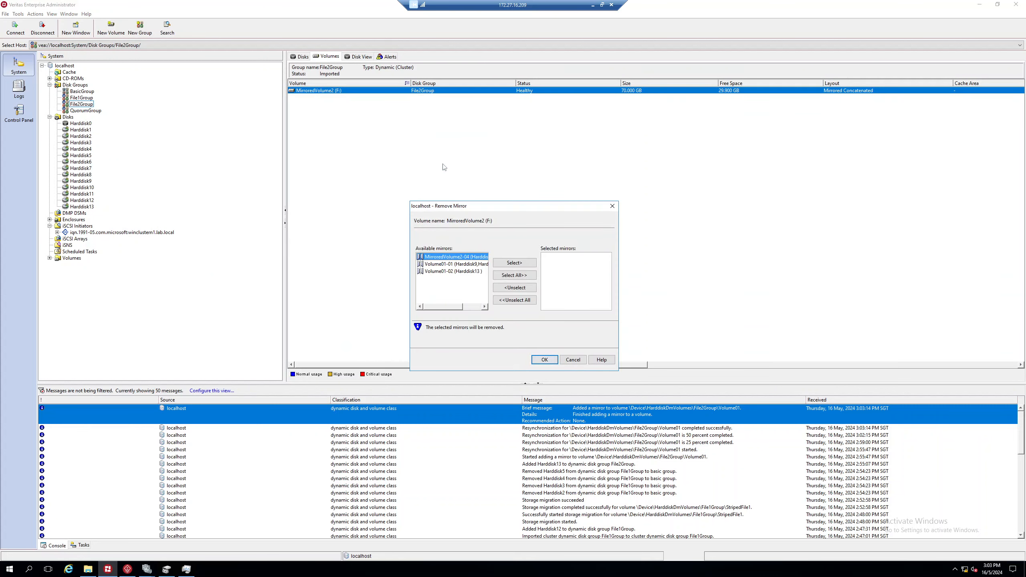
left_click_drag(460, 307, 480, 308)
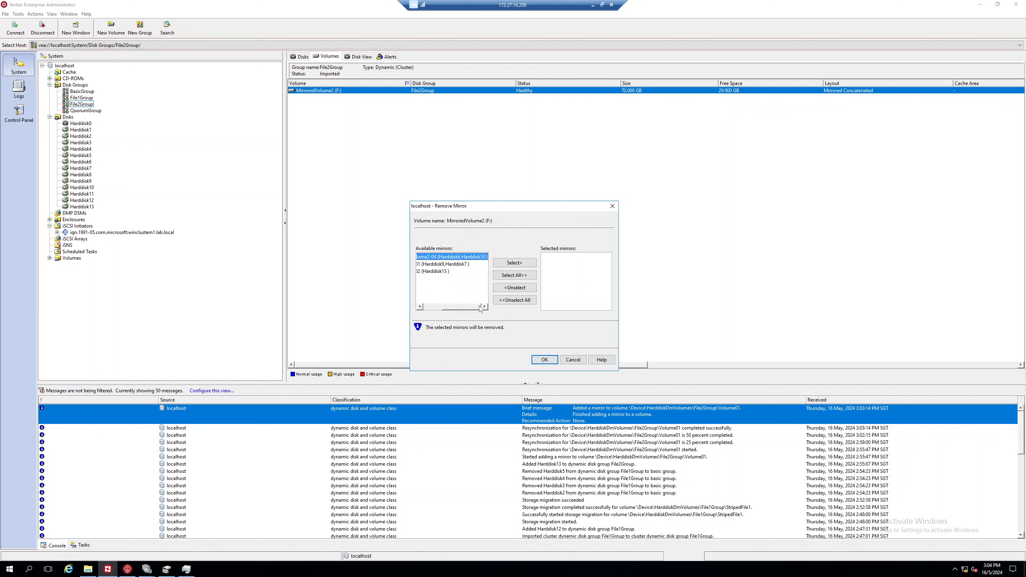
left_click(515, 262)
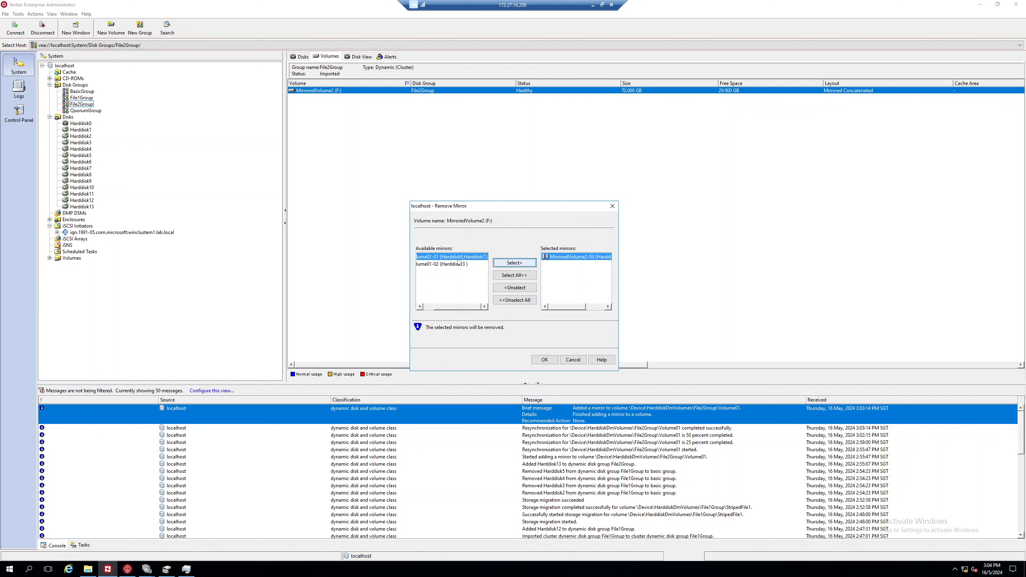
left_click(504, 265)
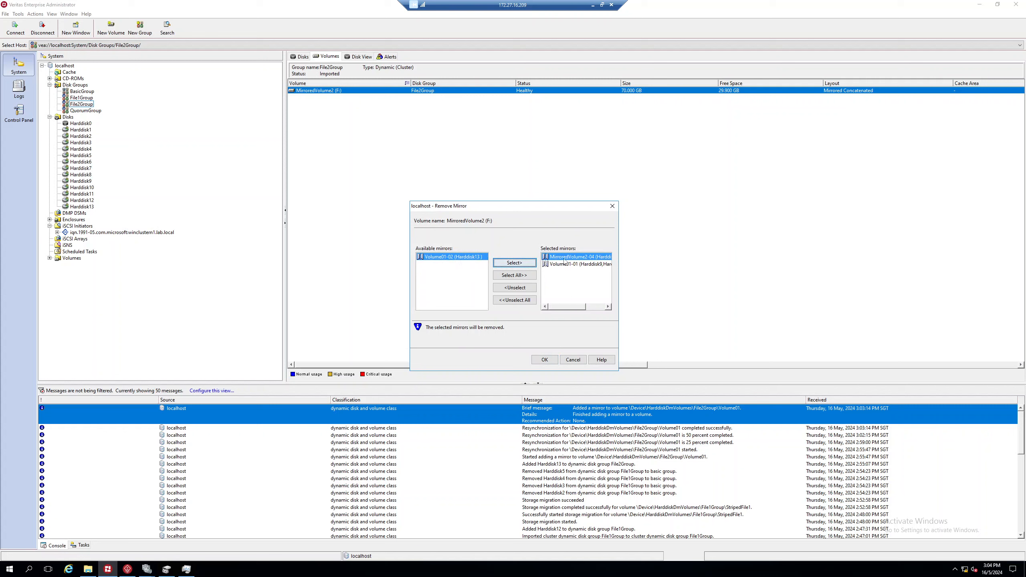
left_click(543, 360)
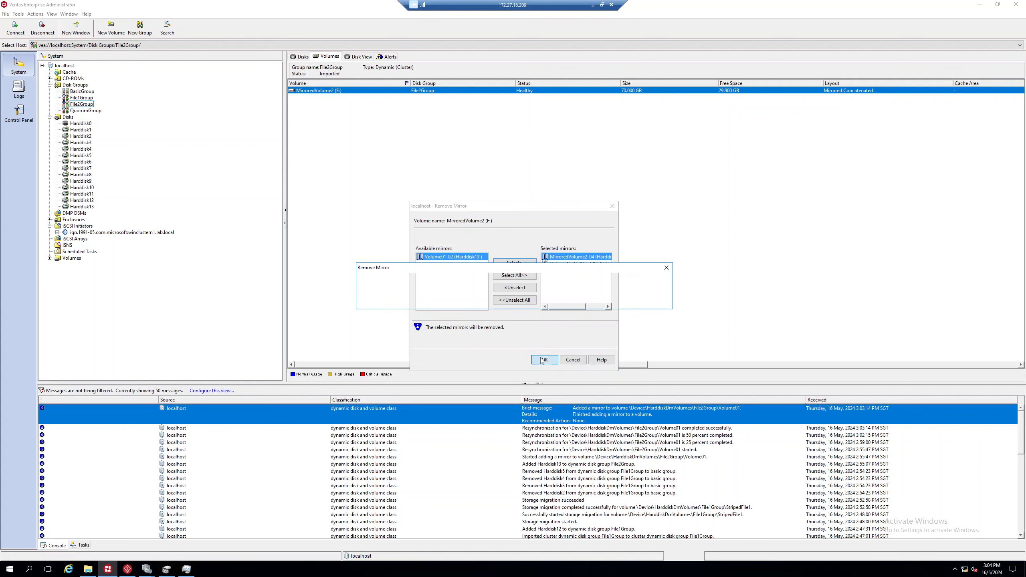
left_click(495, 299)
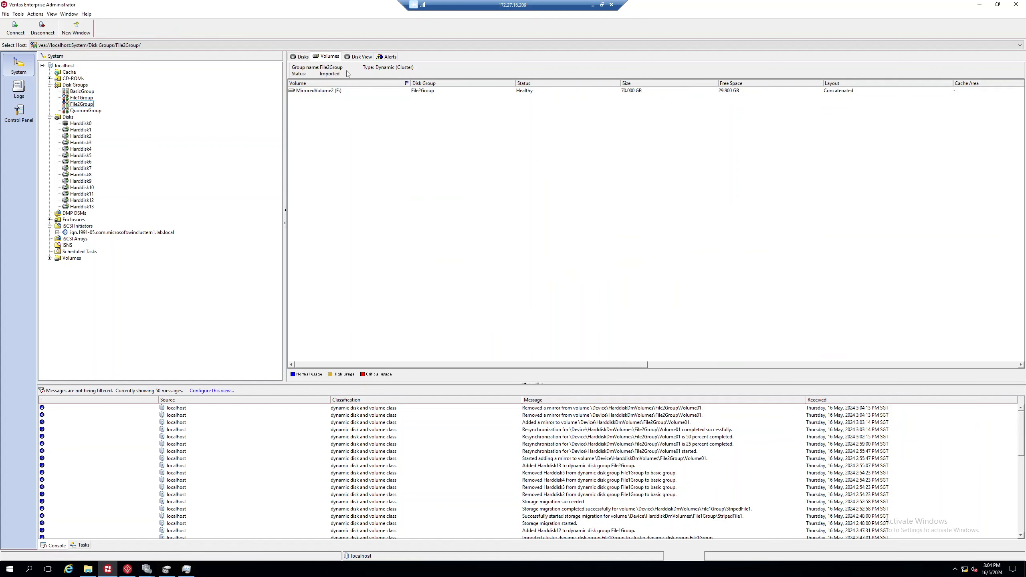
Step: Check File2Group's disks, volume and Disk View, leaving Harddisk6, 7, 9 and 10 free
left_click(299, 57)
left_click(327, 57)
left_click(350, 57)
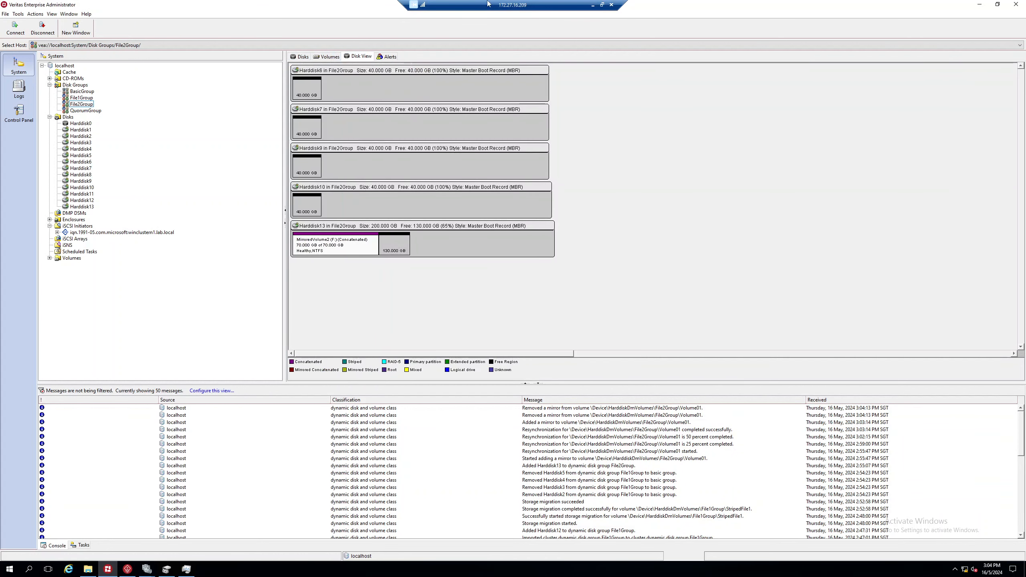
mouse_move(147, 567)
left_click(151, 546)
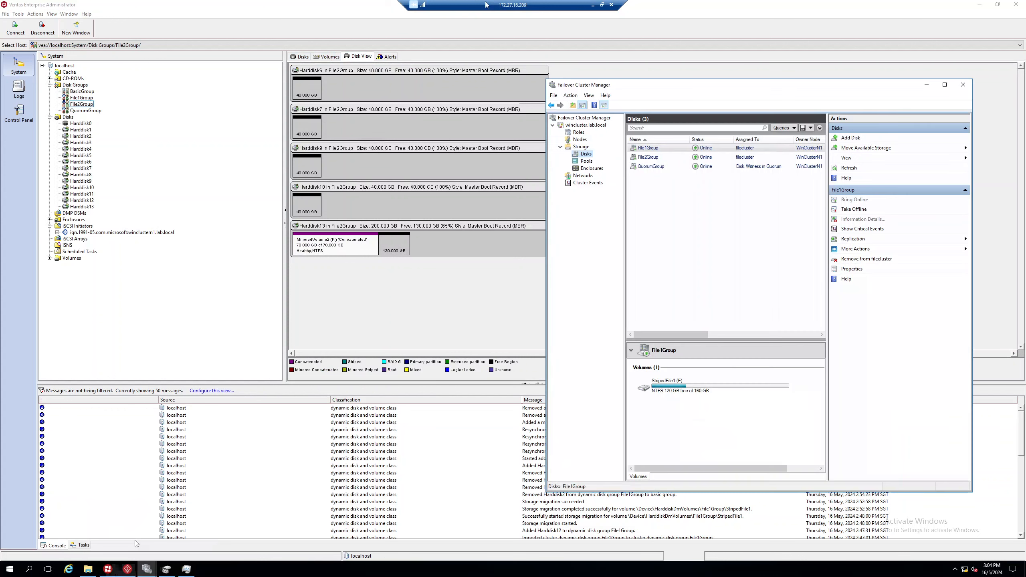
left_click(471, 303)
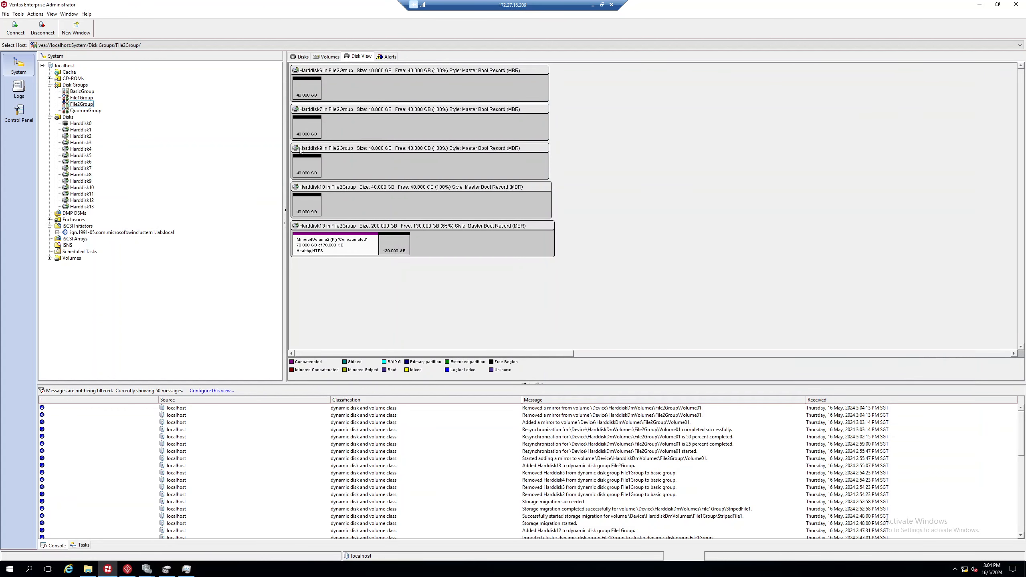
Step: Remove Harddisk6, 7, 9 and 10 from File2Group using Select All
right_click(73, 106)
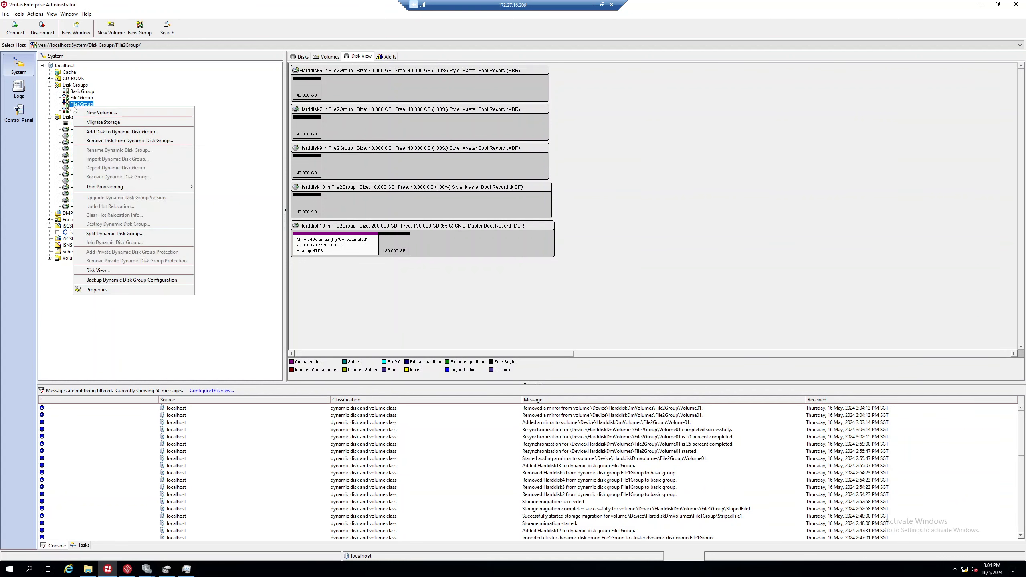
left_click(118, 141)
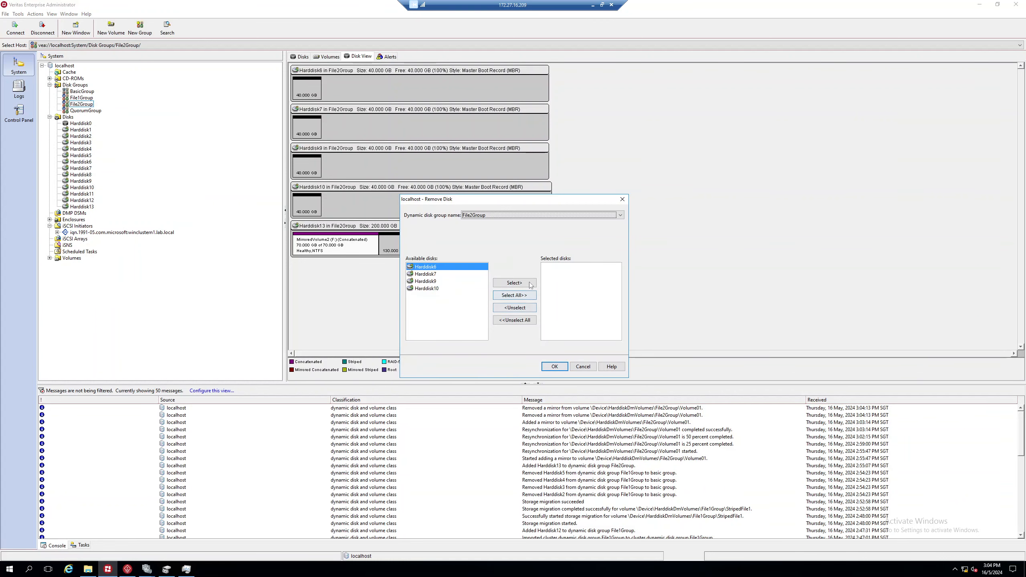
left_click(525, 295)
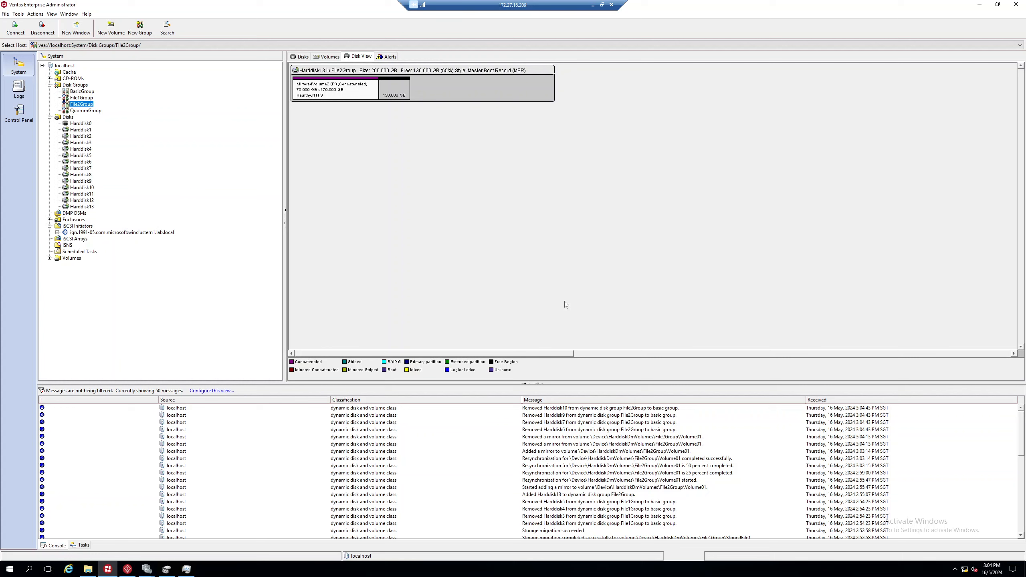
Step: Review the disks of BasicGroup, File1Group and the other disk groups, then bring up Failover Cluster Manager
left_click(81, 98)
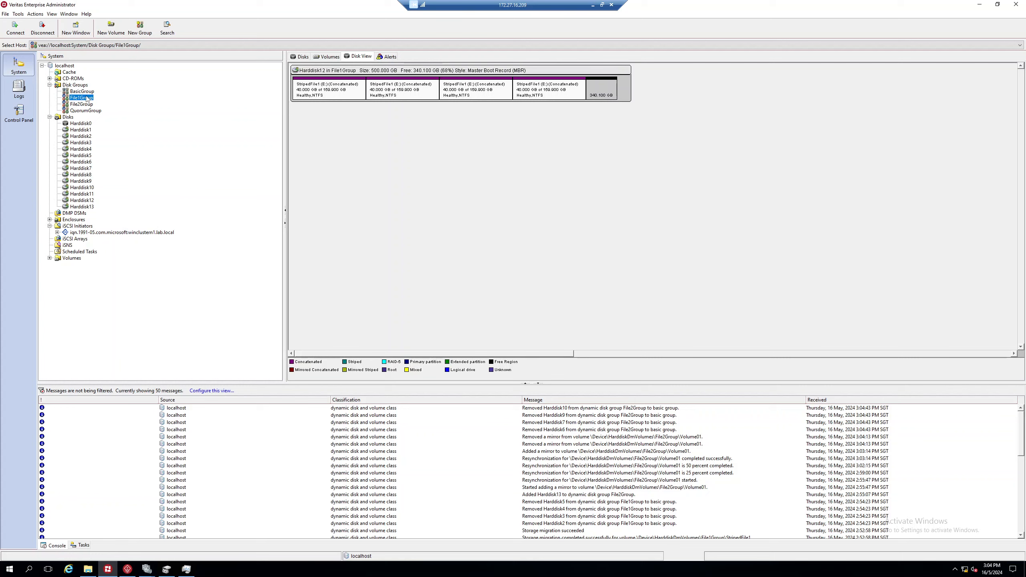
left_click(81, 92)
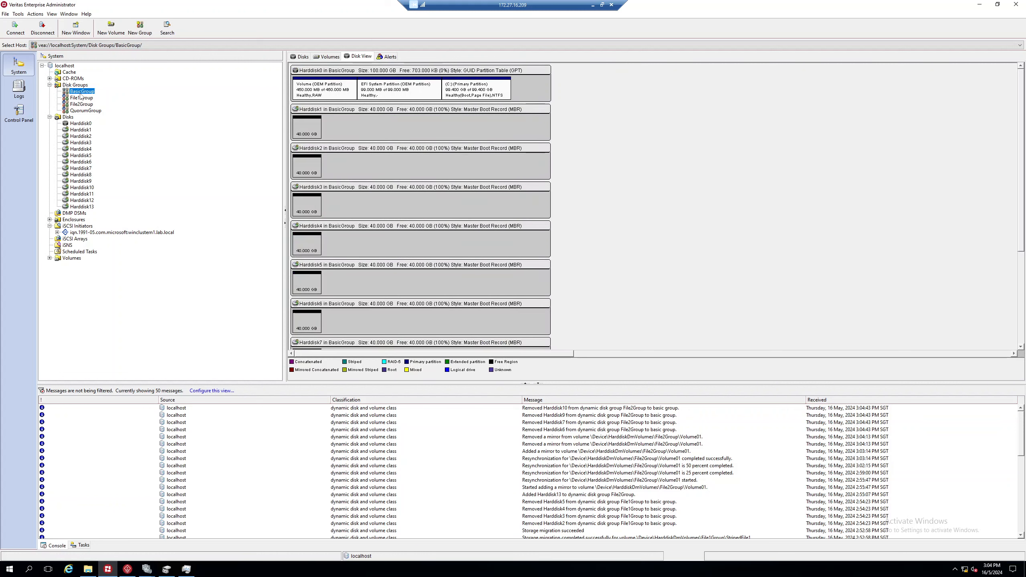
left_click(81, 98)
left_click(80, 111)
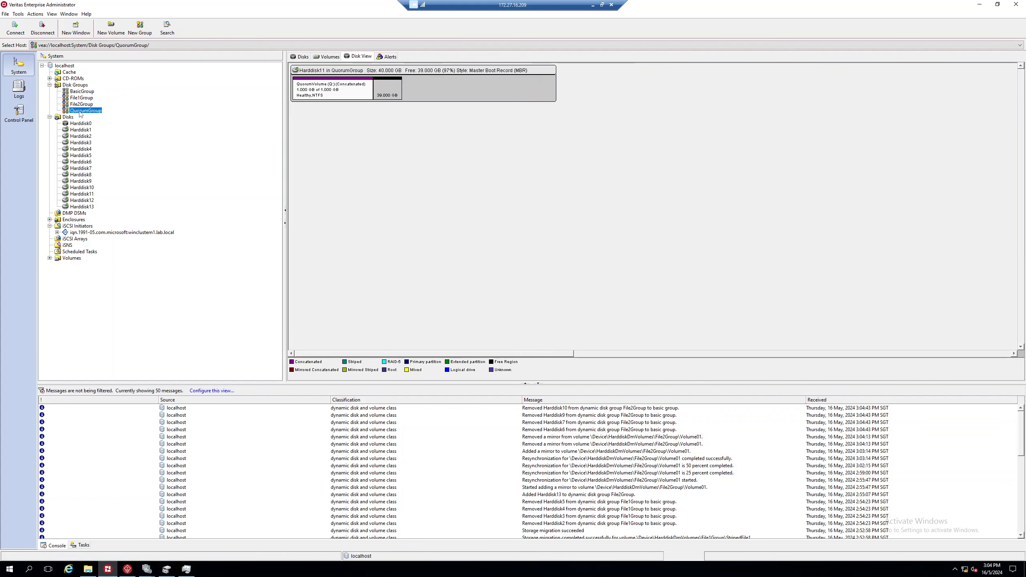
key("Up")
key("Up")
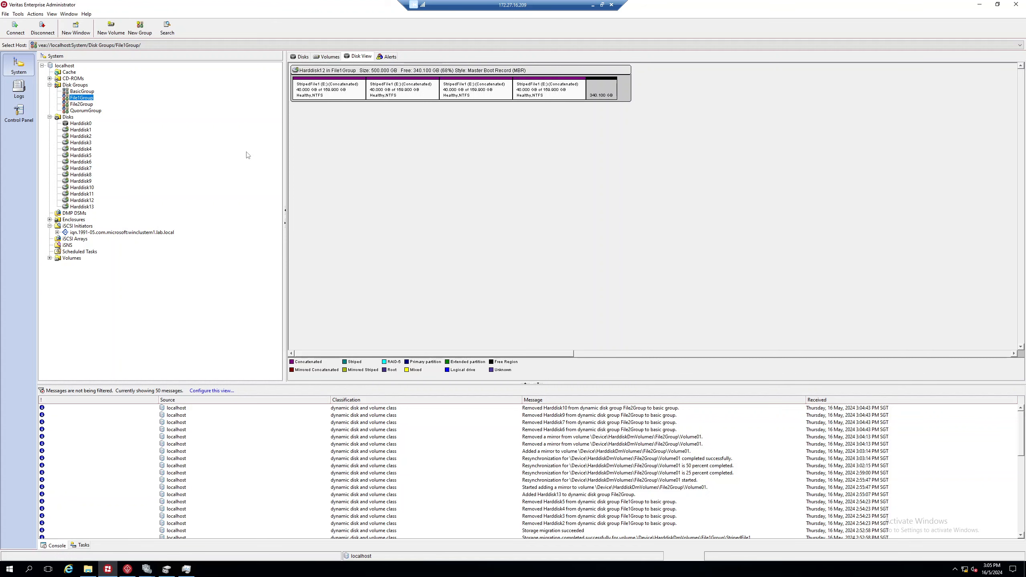
left_click(146, 569)
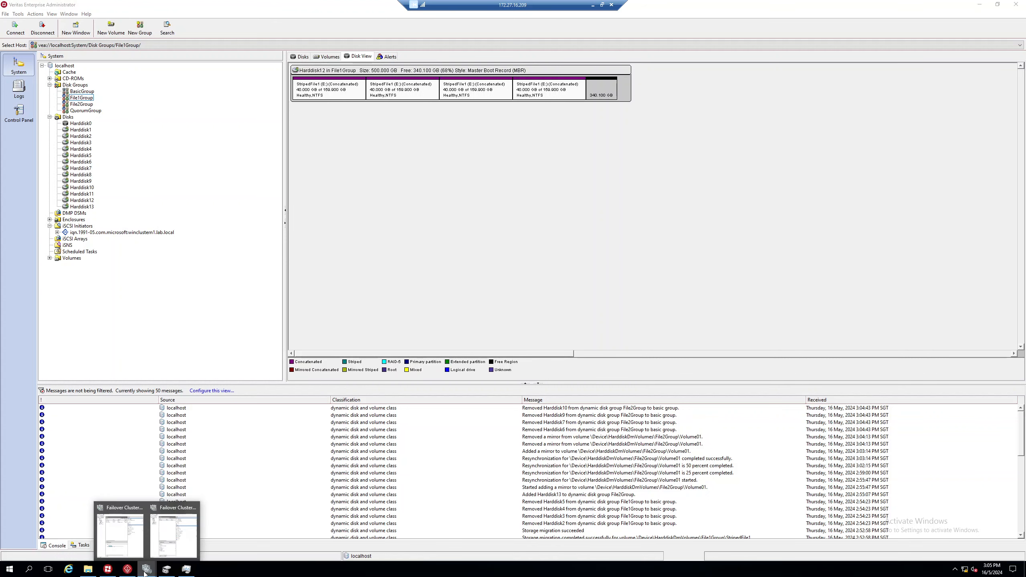
left_click(139, 539)
Step: In Failover Cluster Manager, move the filecluster role to node WinClusterN2
left_click_drag(359, 146, 289, 114)
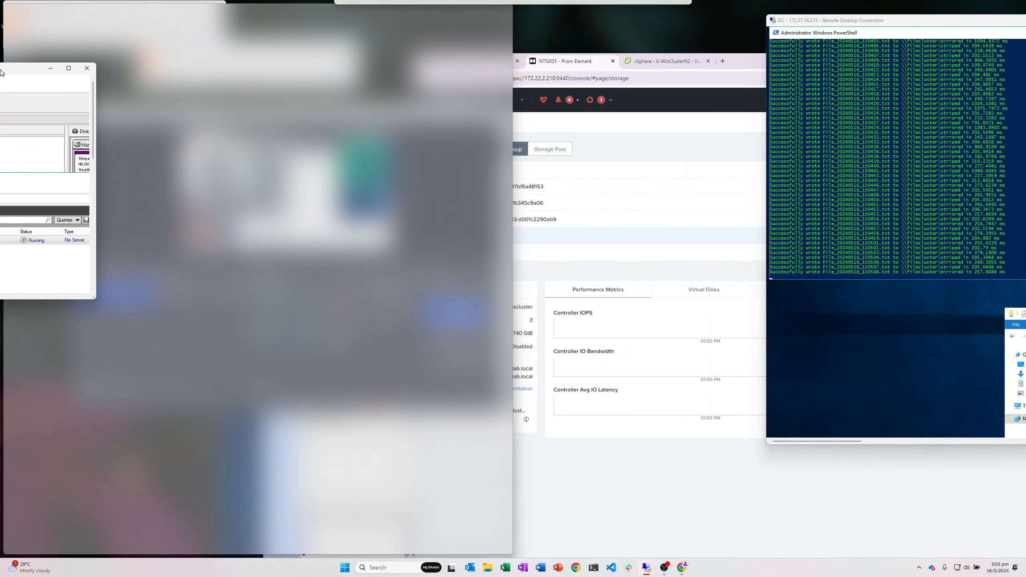
left_click(644, 142)
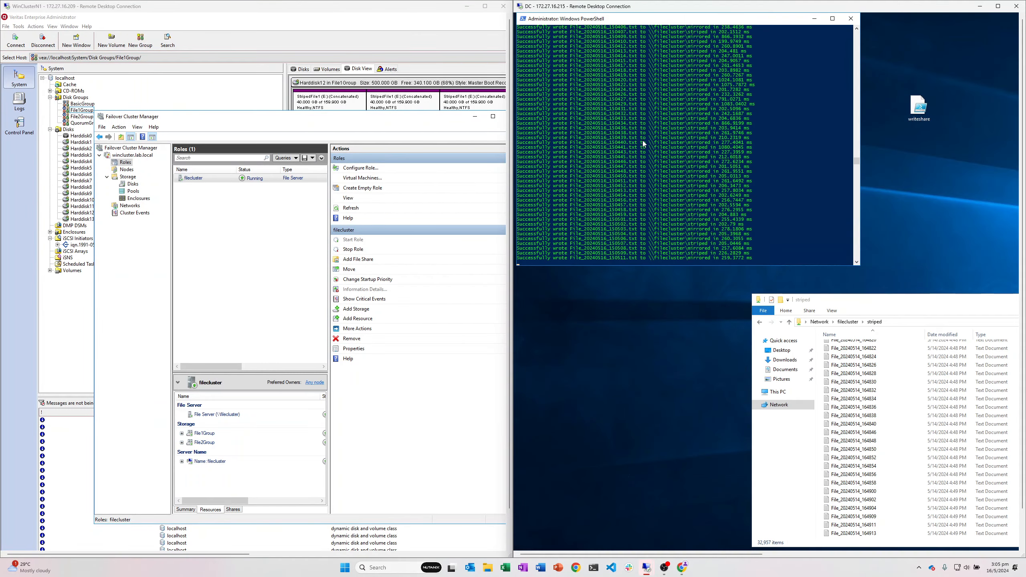
double_click(299, 119)
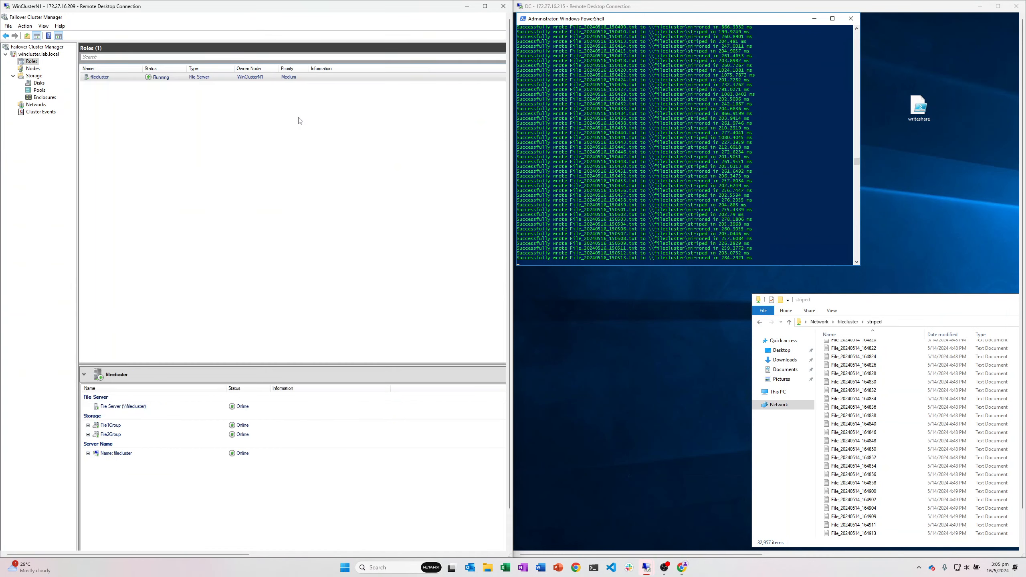
right_click(186, 79)
mouse_move(259, 116)
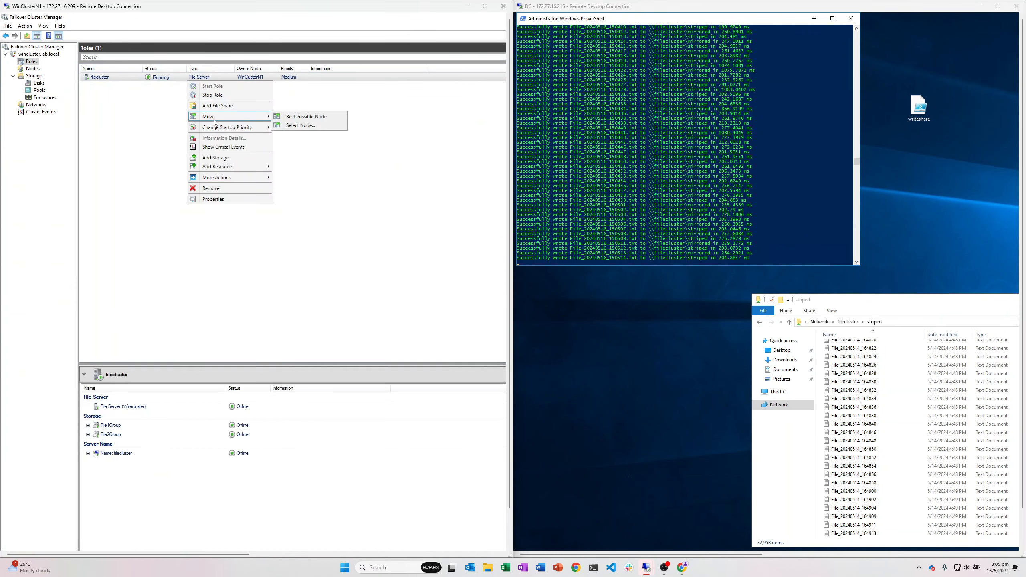
left_click(299, 125)
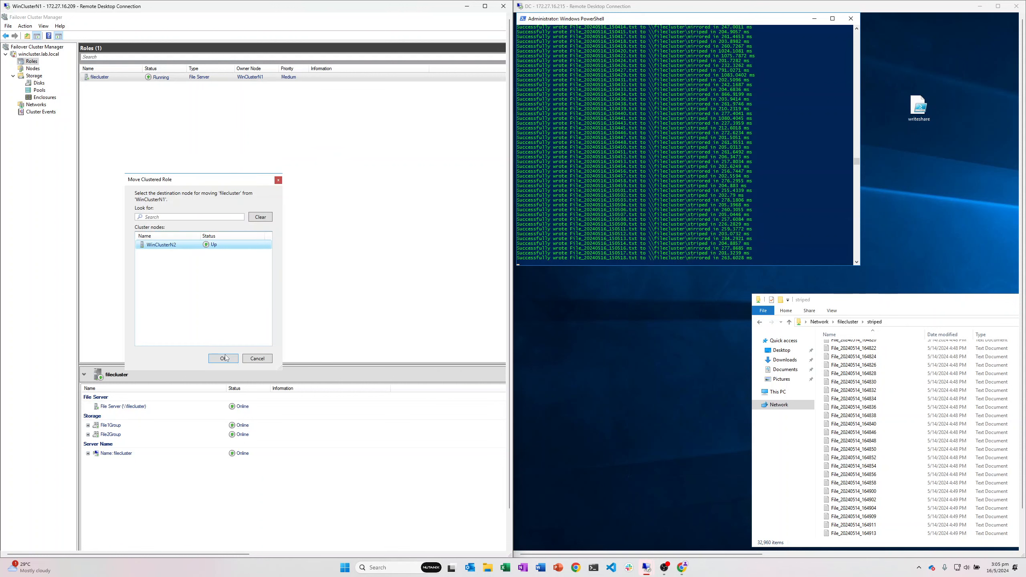
left_click(225, 360)
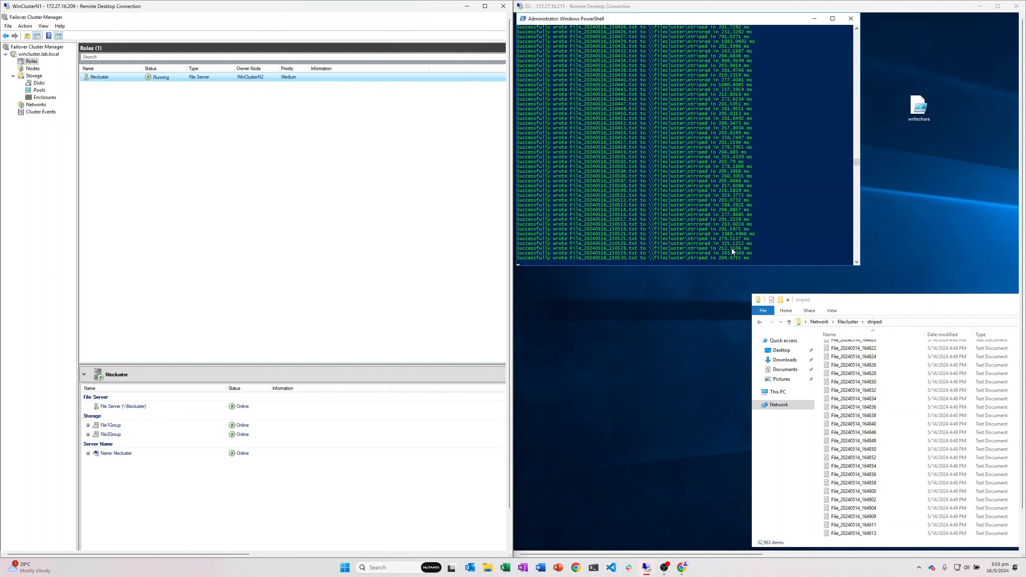
Step: Check the cluster disks and File2Group's owner, then view File2Group and File1Group layouts in Veritas
left_click(39, 83)
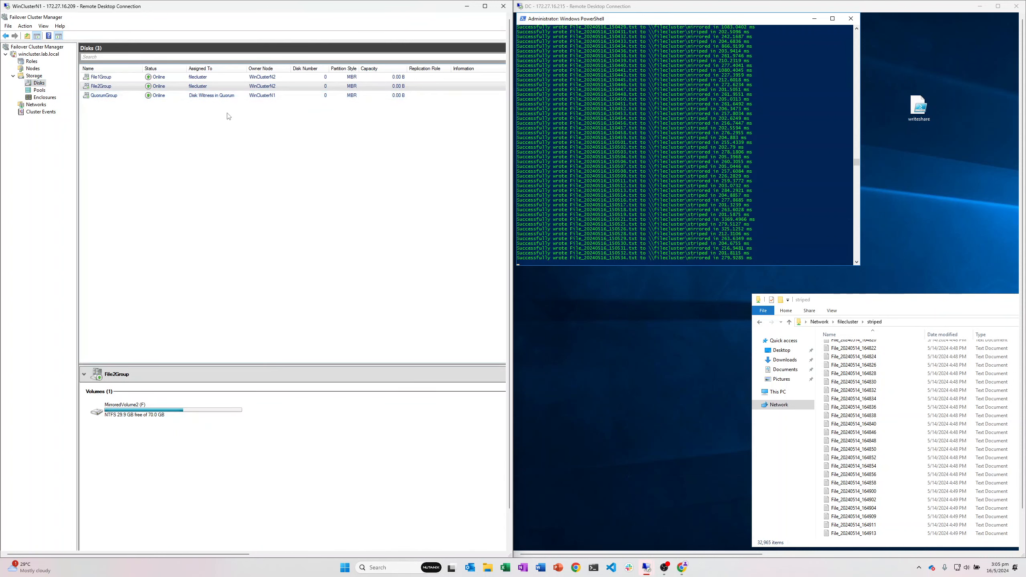
left_click(231, 88)
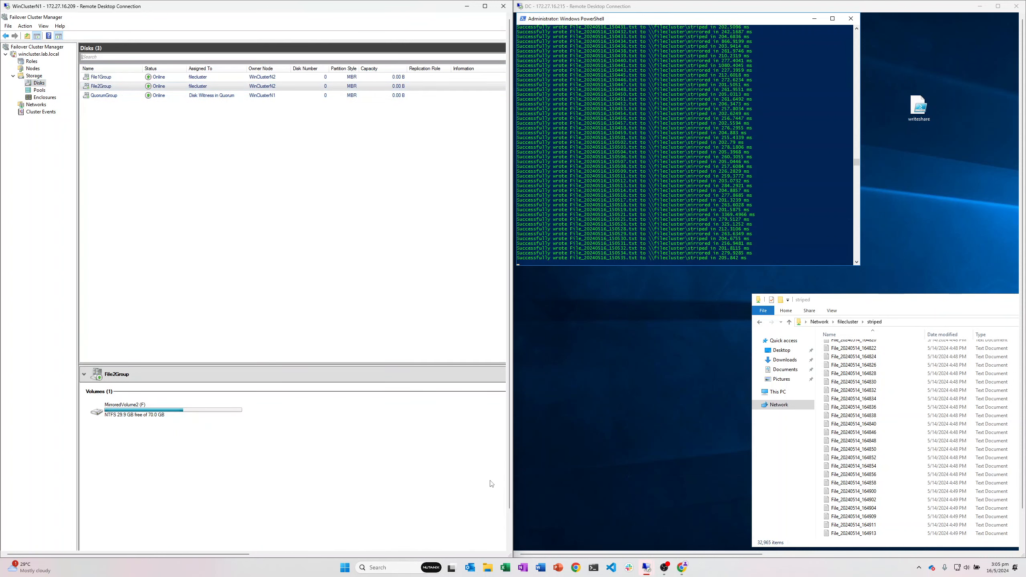
left_click(484, 6)
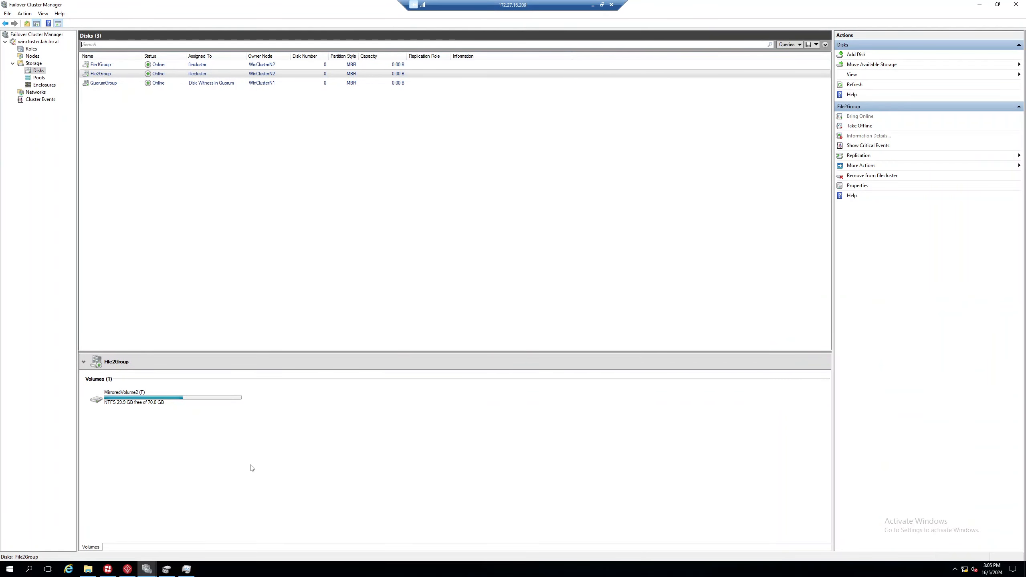
left_click(108, 569)
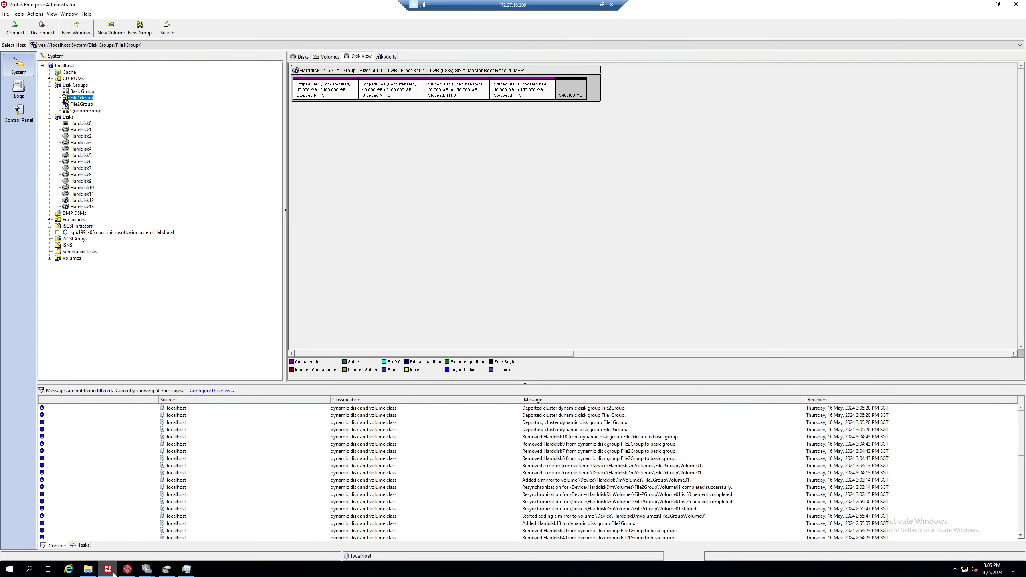
left_click(81, 104)
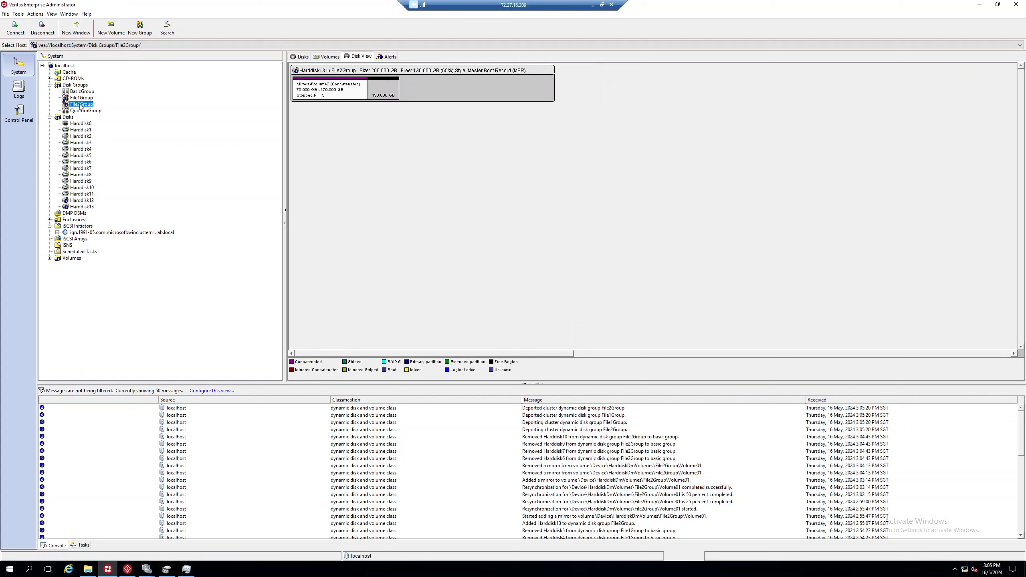
left_click(81, 98)
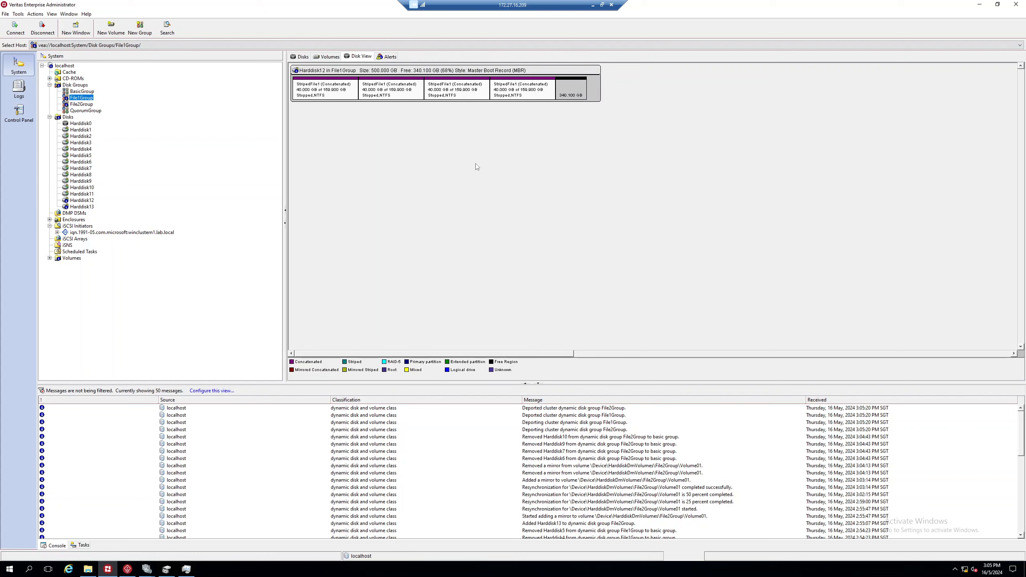
Step: Remove Hard disks 2 through 11 from X-WinClusterN1 in Edit Settings and apply
double_click(486, 4)
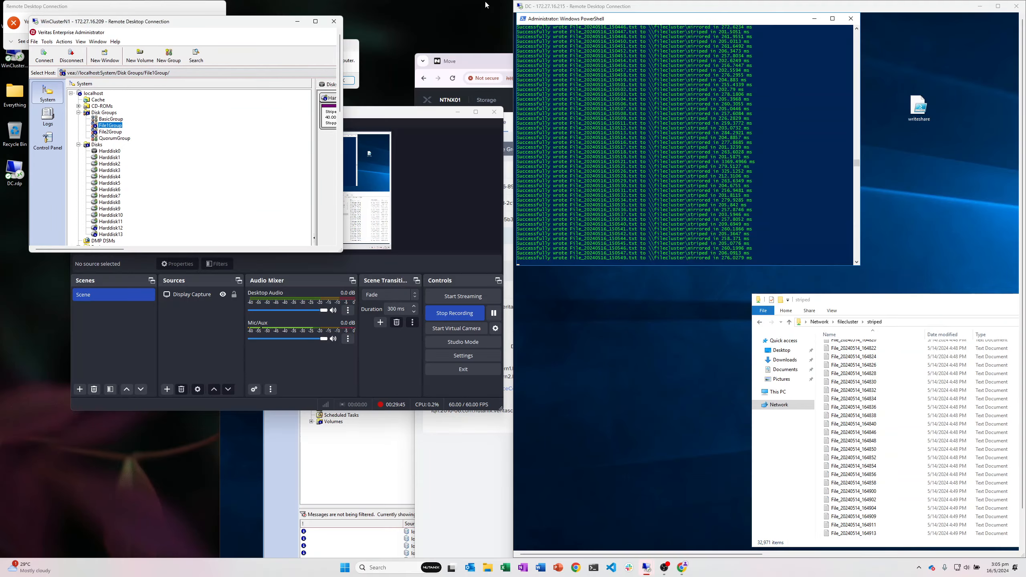
left_click(457, 112)
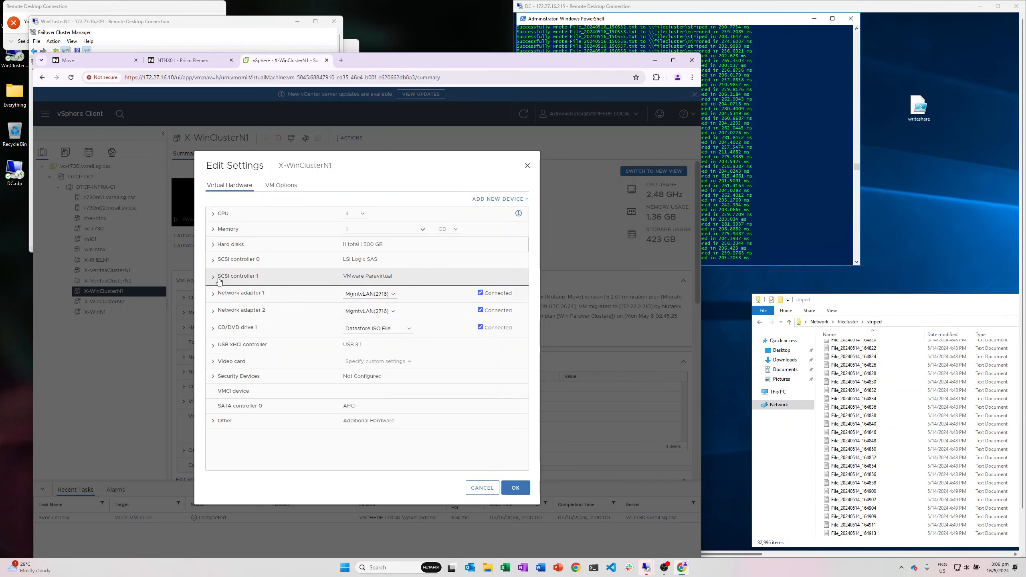
left_click(218, 279)
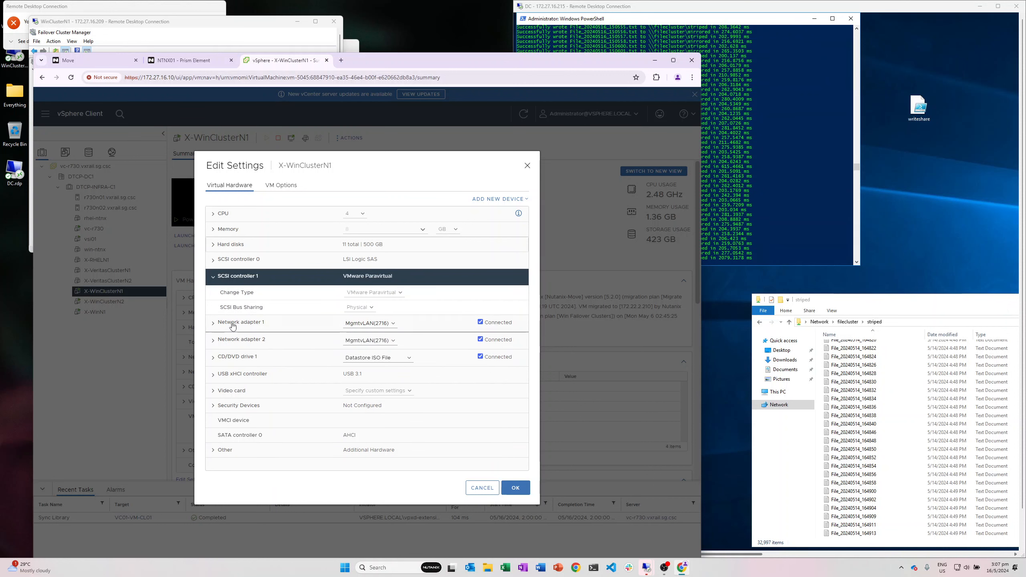
left_click(213, 245)
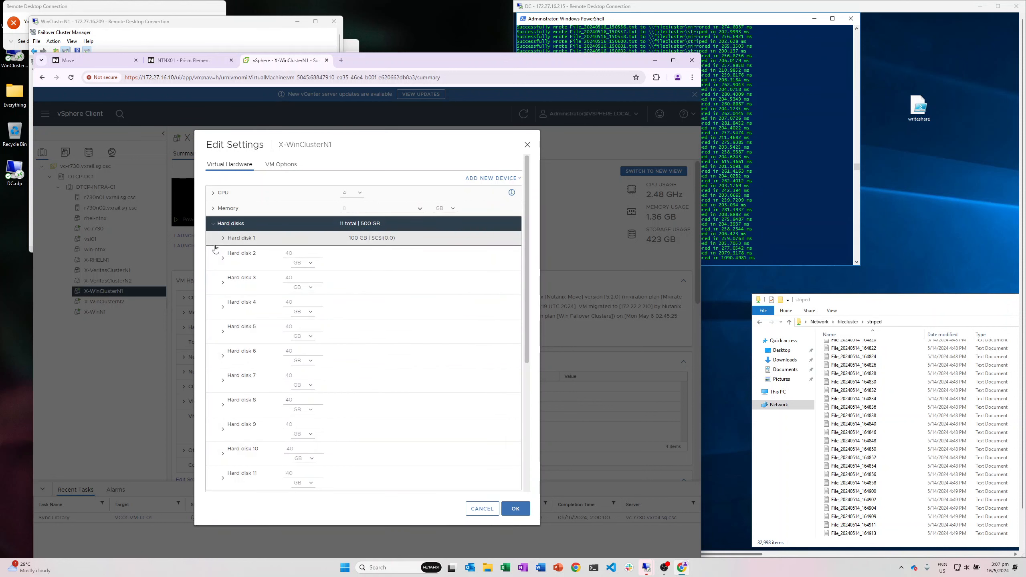
left_click(347, 258)
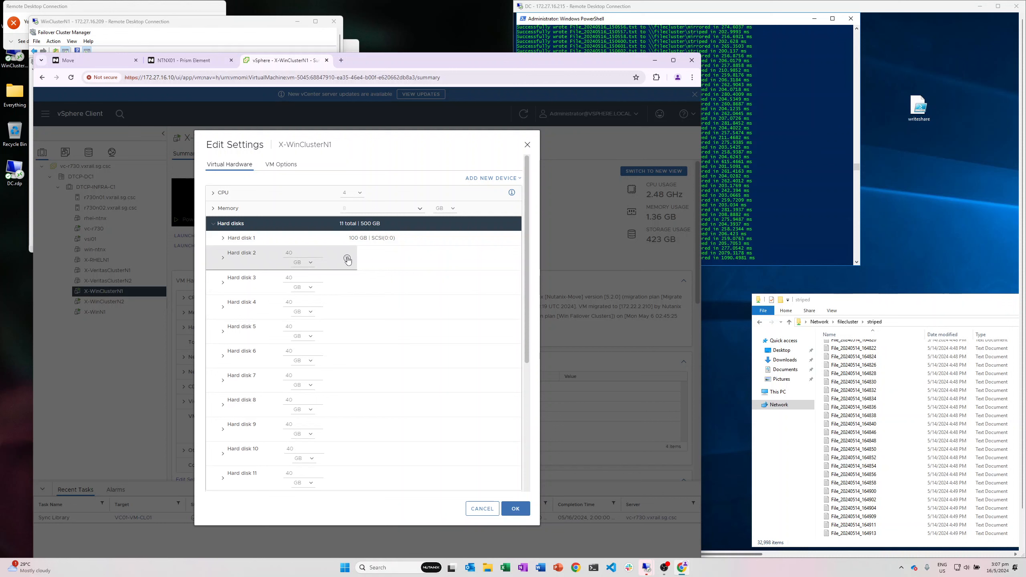
left_click(348, 286)
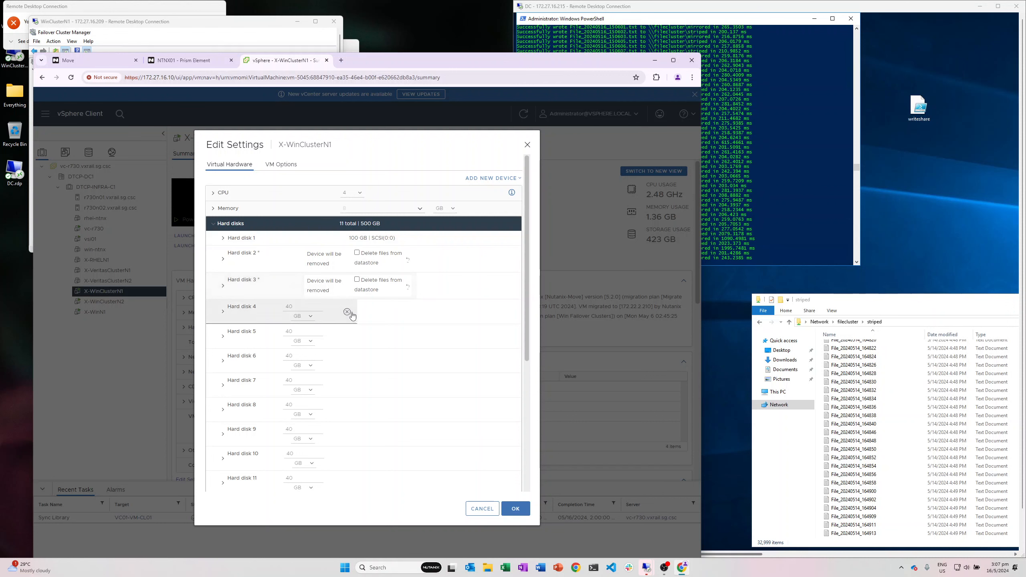
left_click(347, 312)
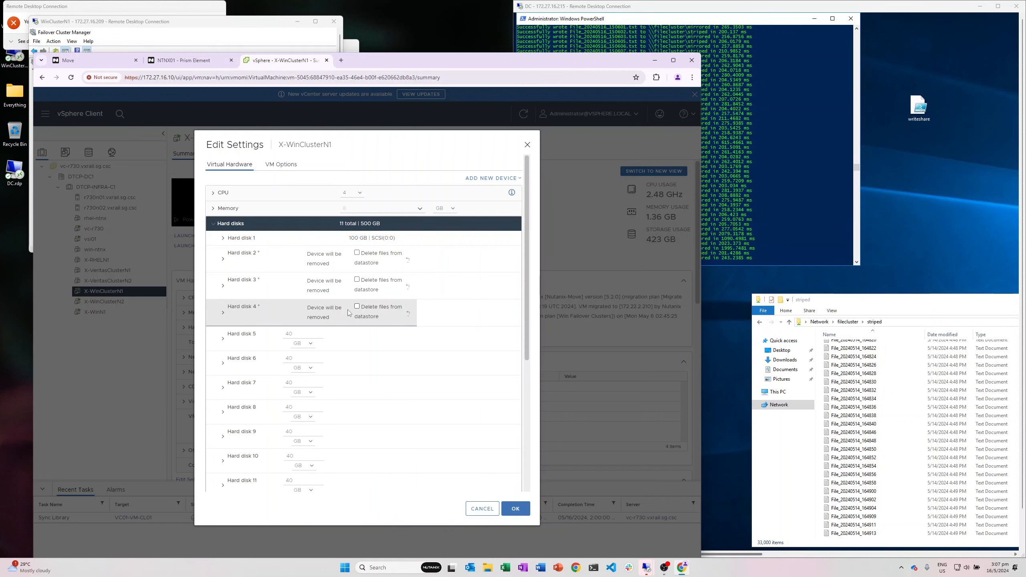
left_click(346, 340)
left_click(347, 363)
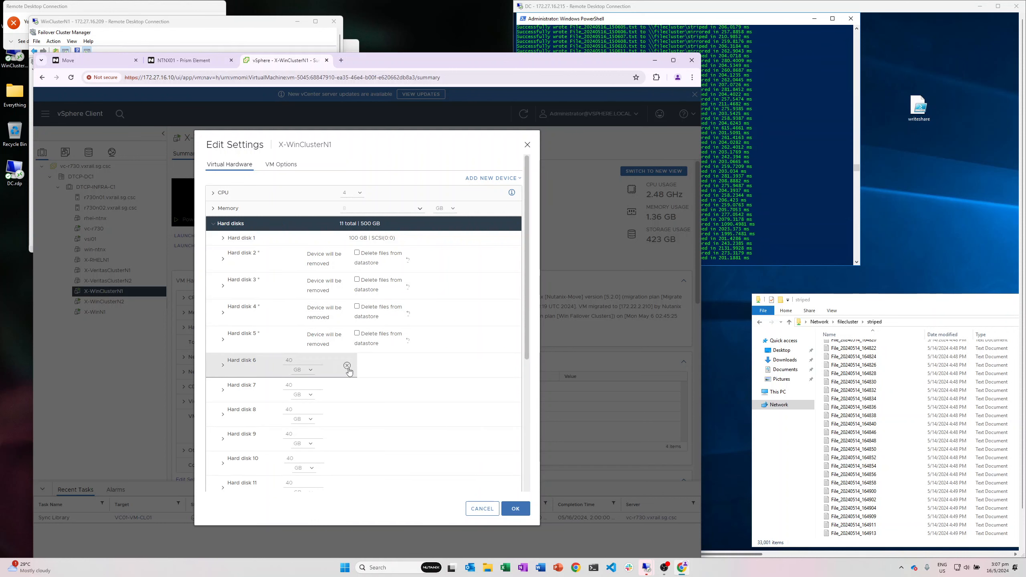
left_click(348, 392)
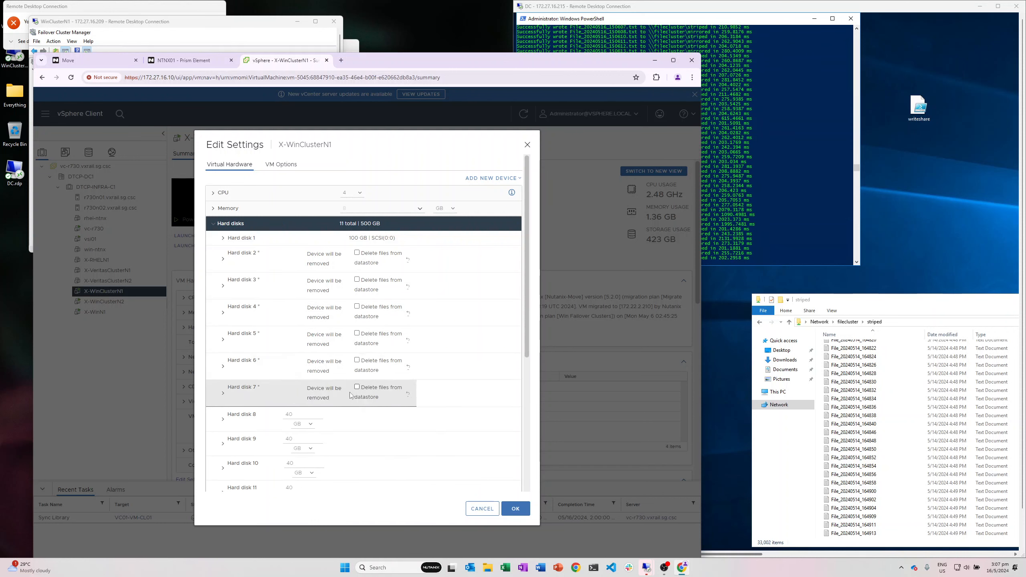
scroll(369, 396, "down", 1)
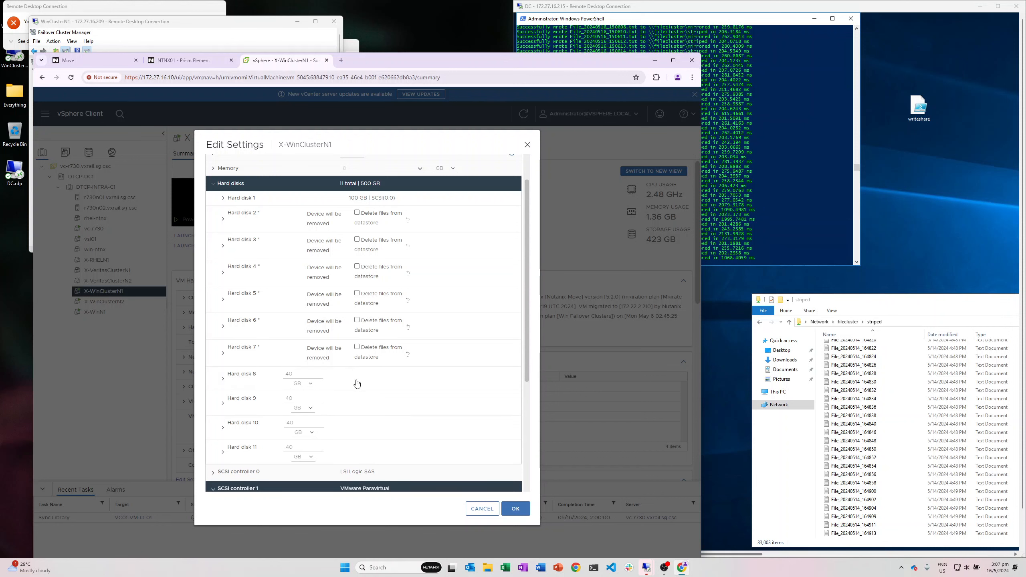
left_click(350, 380)
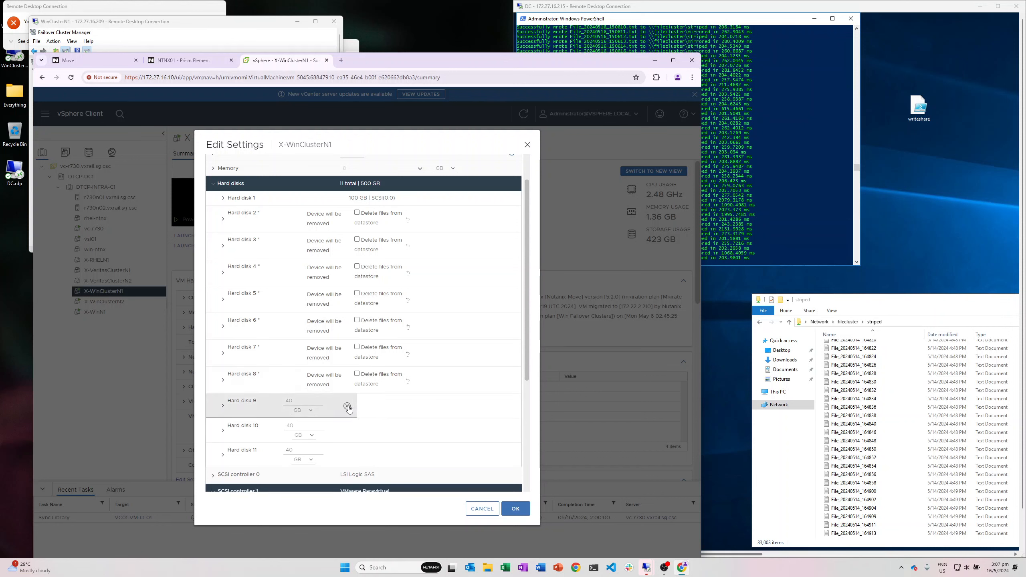
left_click(350, 408)
left_click(348, 434)
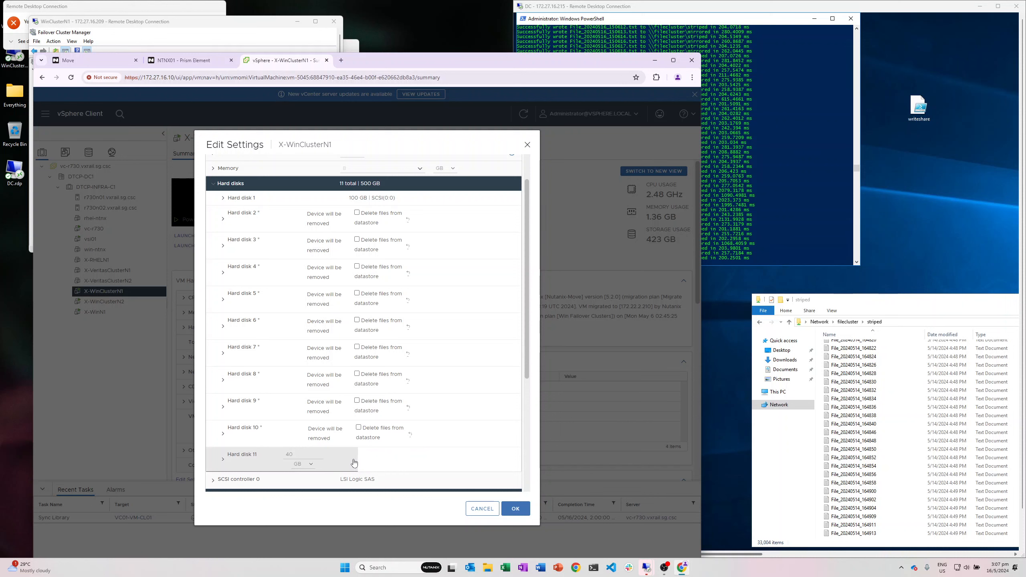
left_click(348, 461)
left_click(515, 508)
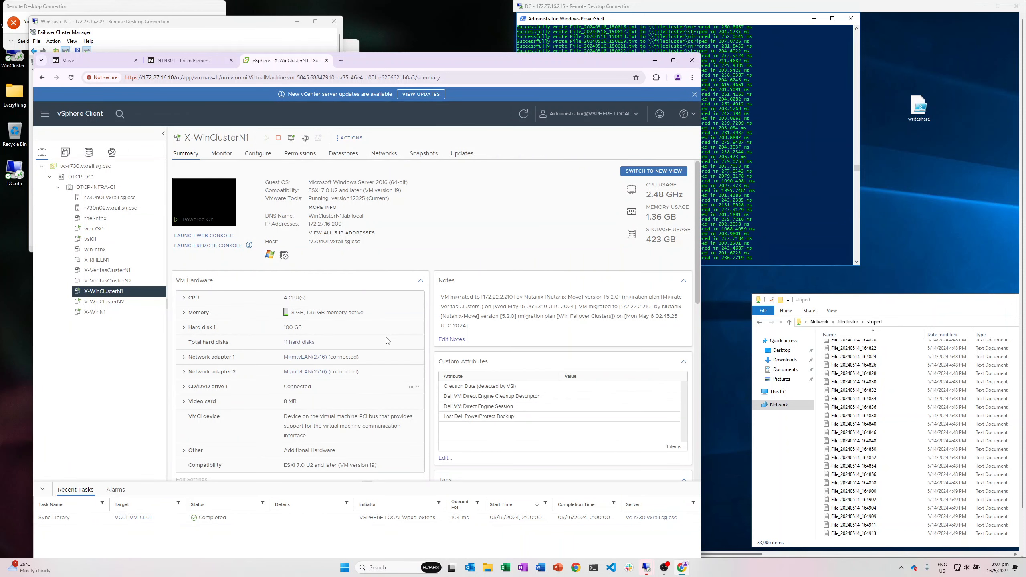
Step: Remove SCSI controller 1 from X-WinClusterN1's settings, leaving only the 100 GB Hard disk 1
double_click(382, 70)
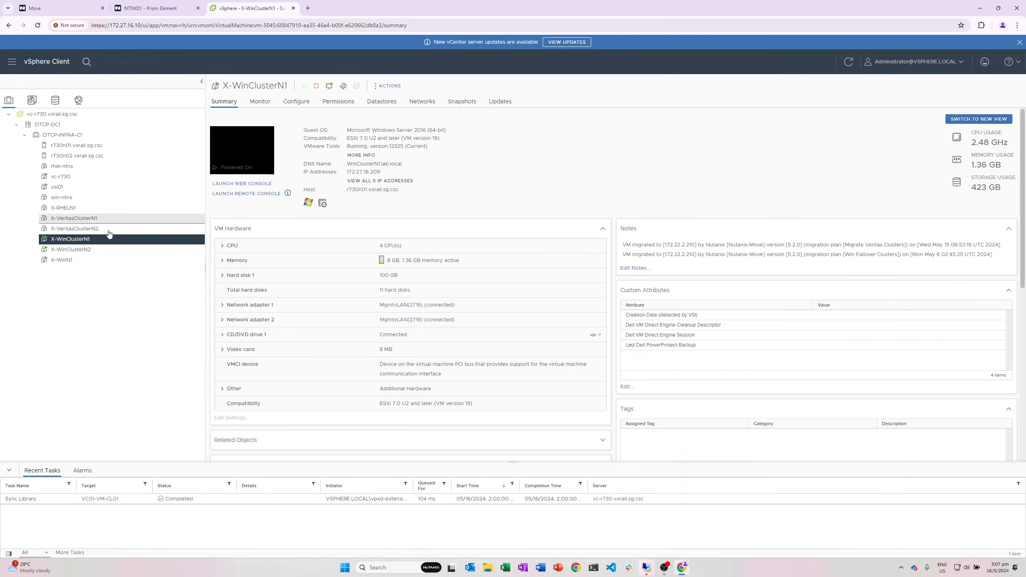
left_click(71, 229)
left_click(80, 240)
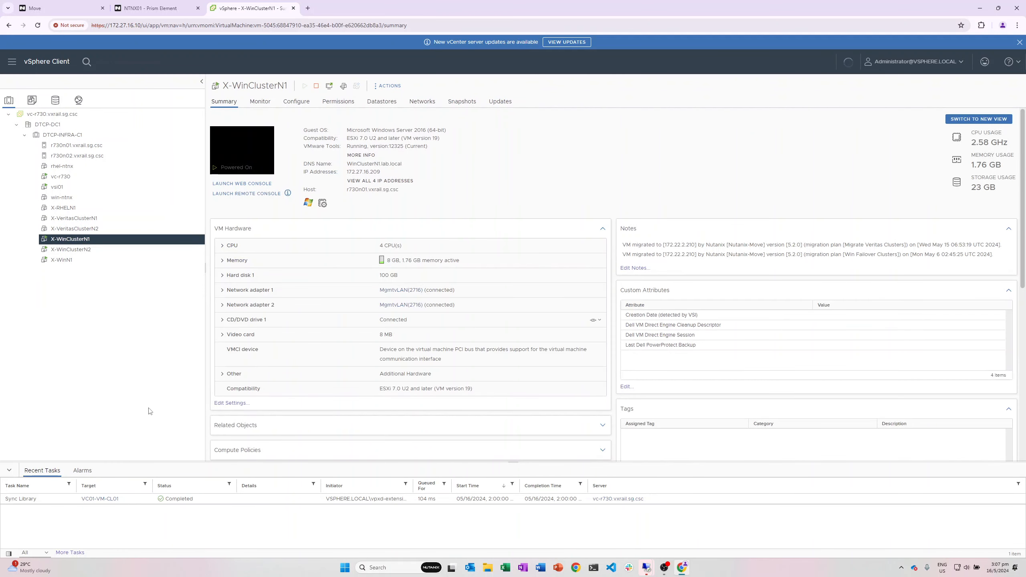
right_click(86, 240)
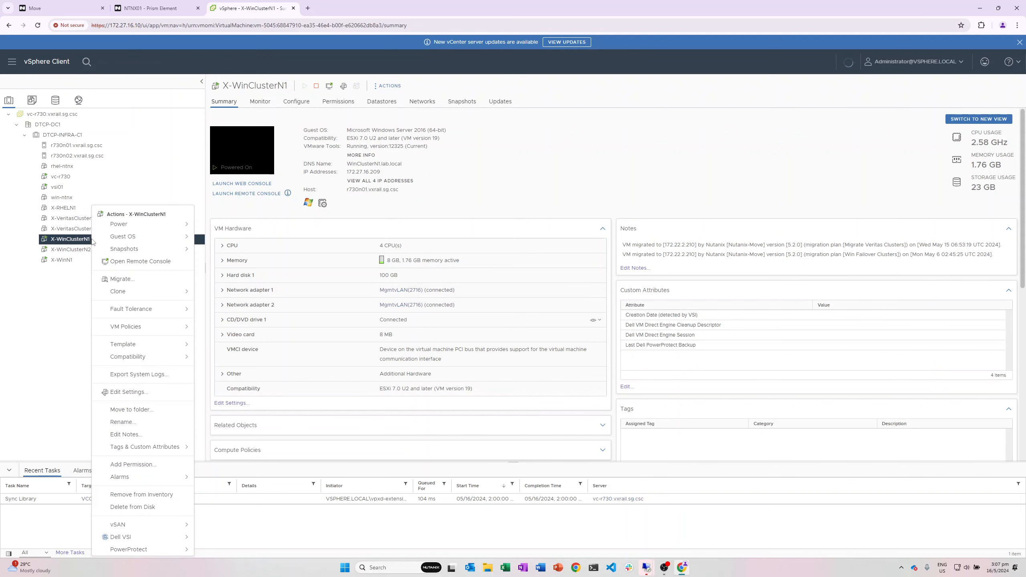
left_click(142, 393)
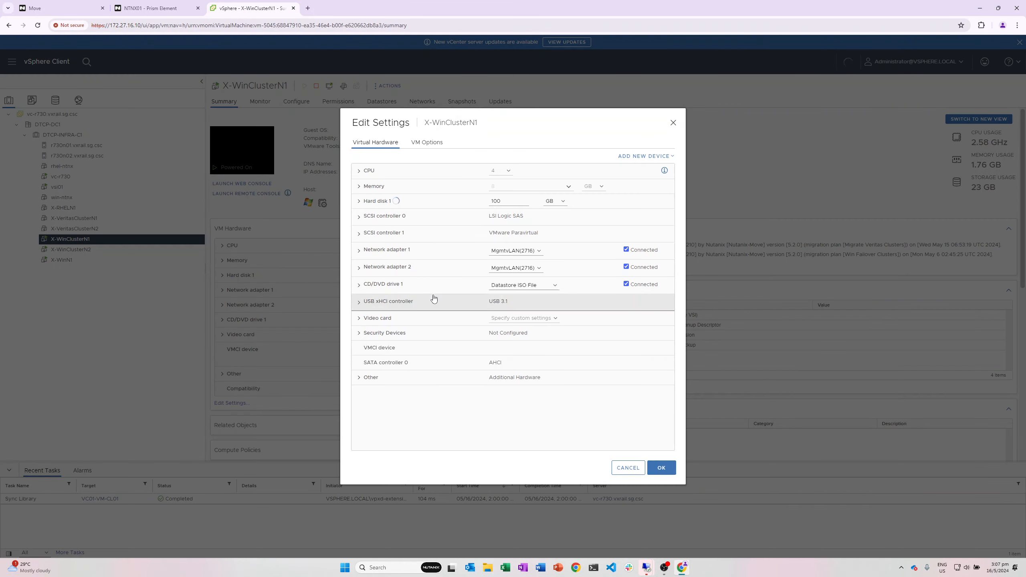
left_click(359, 235)
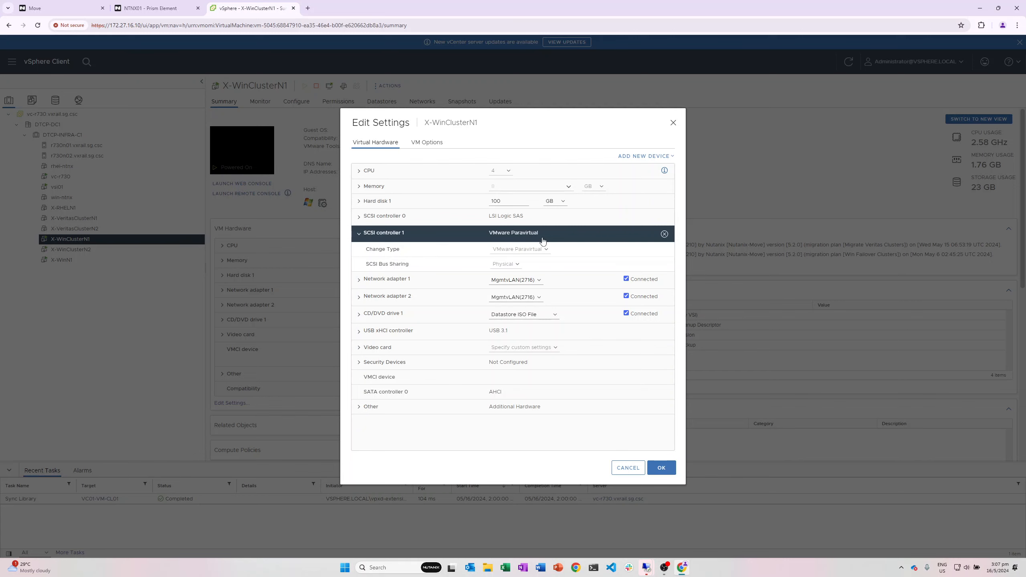
left_click(665, 233)
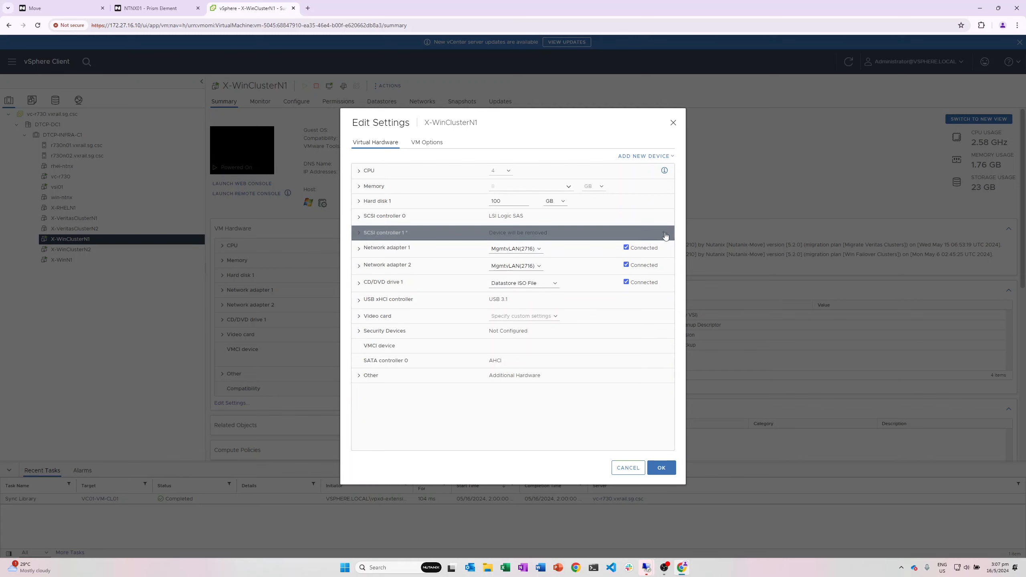
left_click(664, 469)
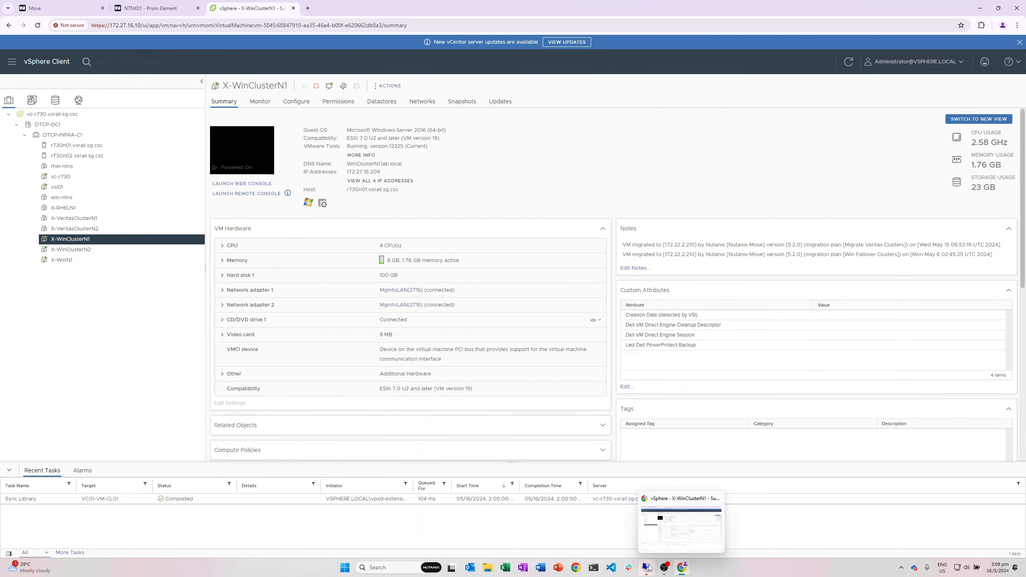
Step: In WinClusterN1's Veritas console, check the File2Group and QuorumGroup disk layouts
mouse_move(647, 568)
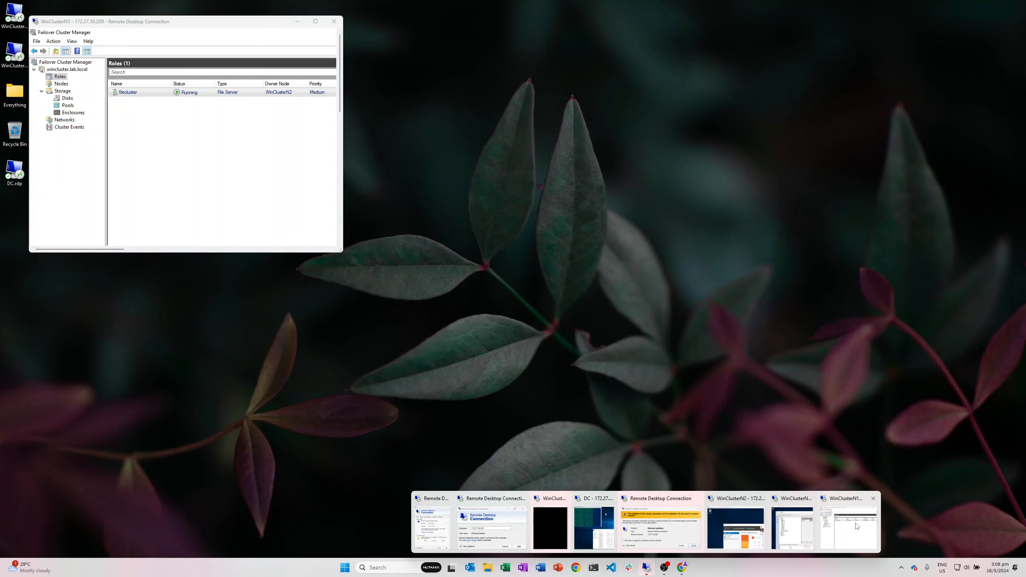
left_click(849, 526)
left_click(316, 21)
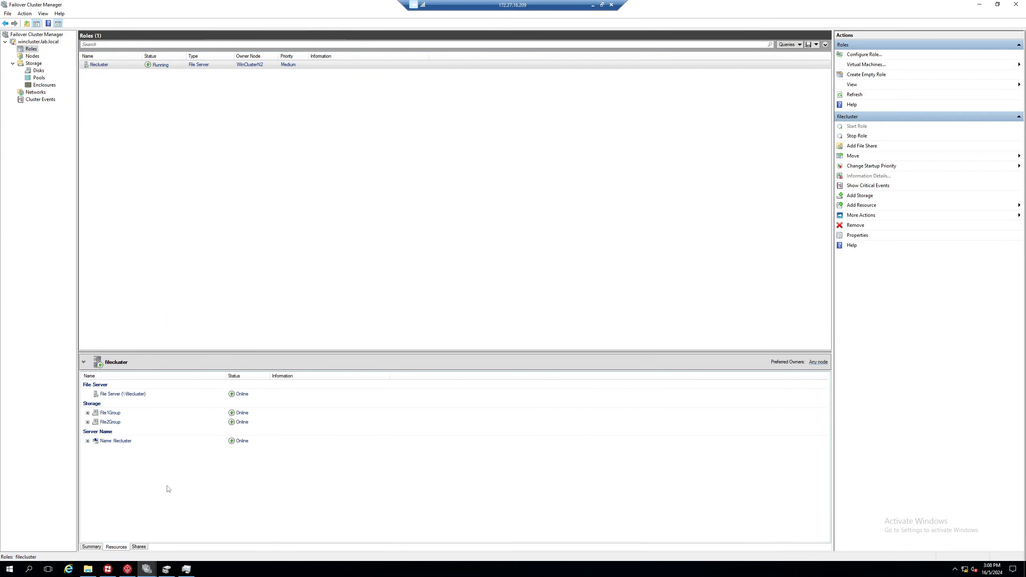
left_click(121, 569)
left_click(108, 570)
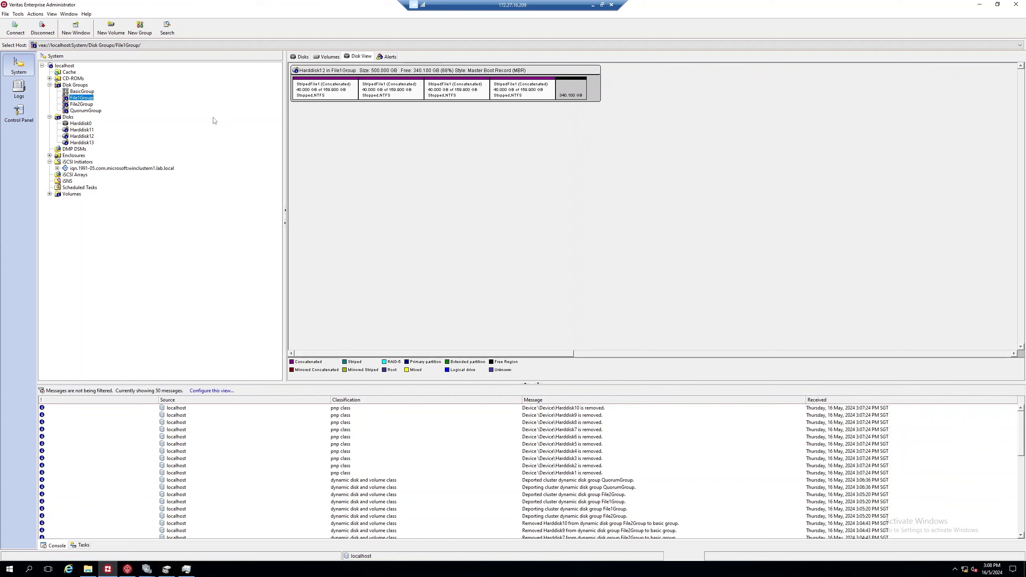
left_click(82, 105)
left_click(81, 111)
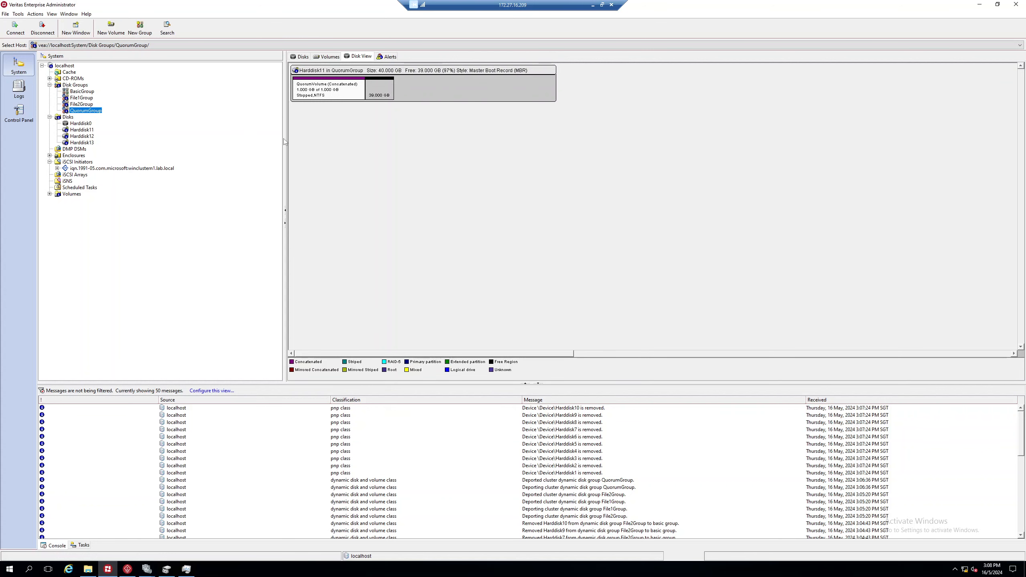
Step: In Failover Cluster Manager, review storage and nodes, then show the Roles list with filecluster
double_click(489, 9)
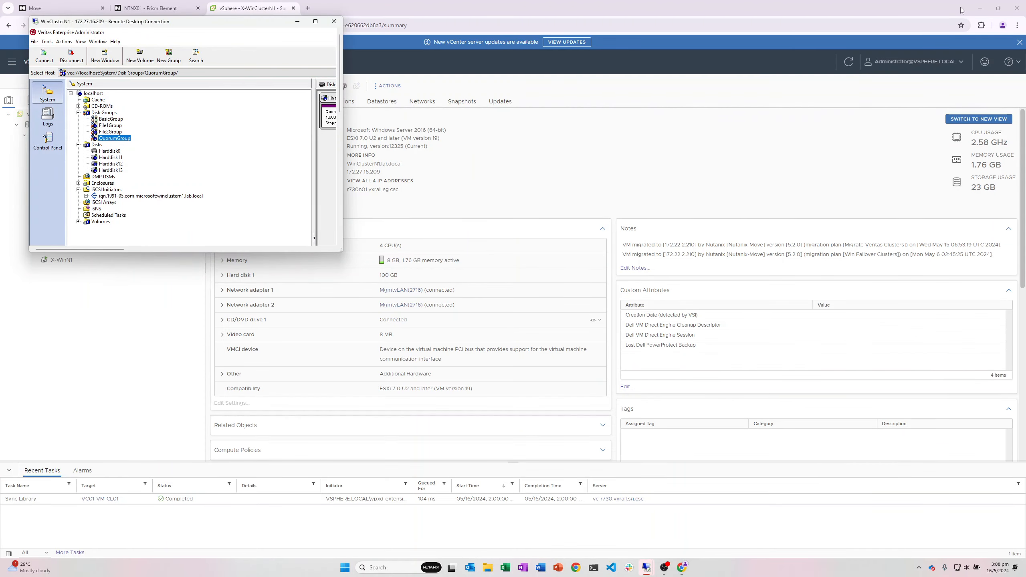
left_click(315, 21)
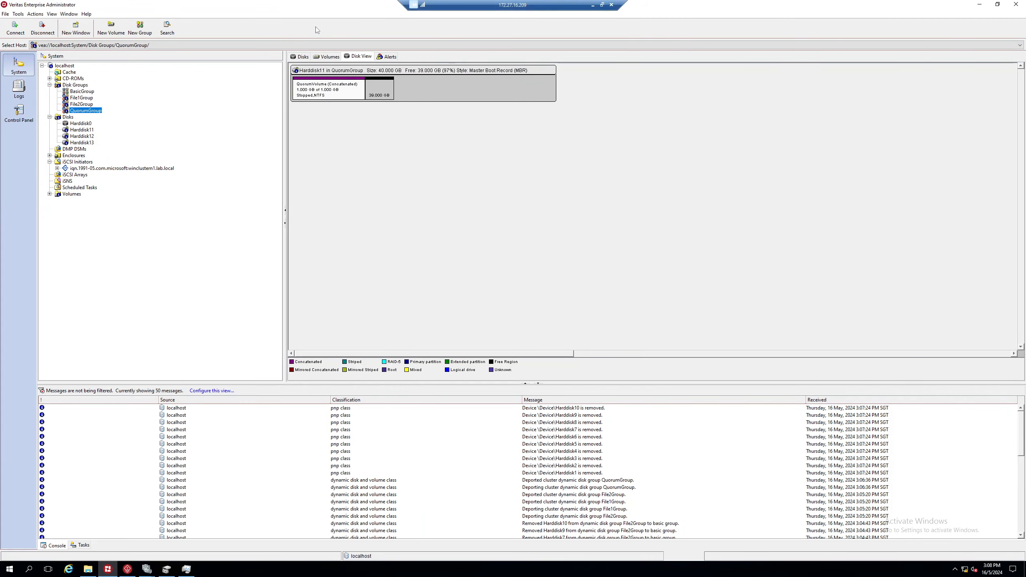
left_click(147, 569)
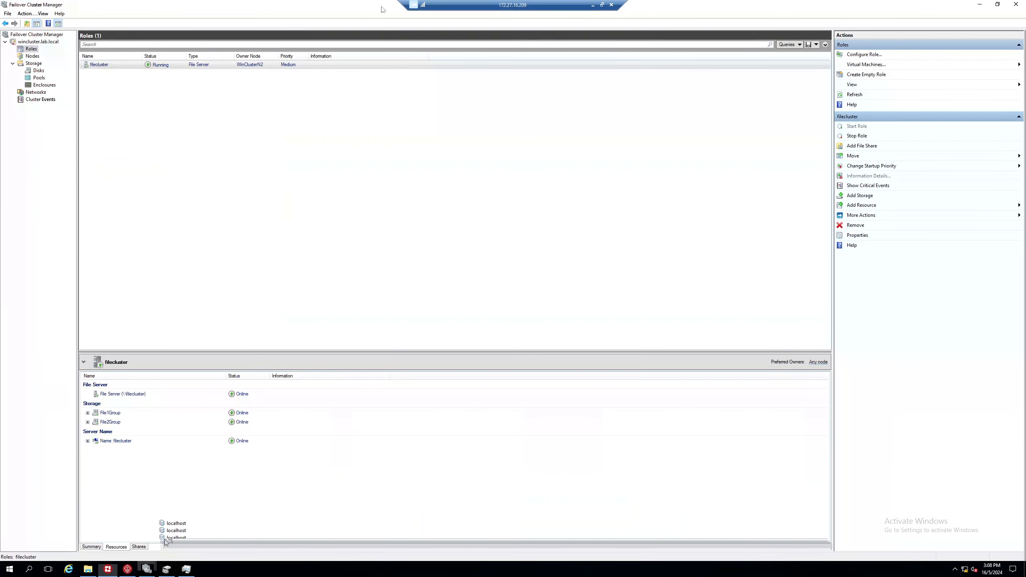
left_click(40, 70)
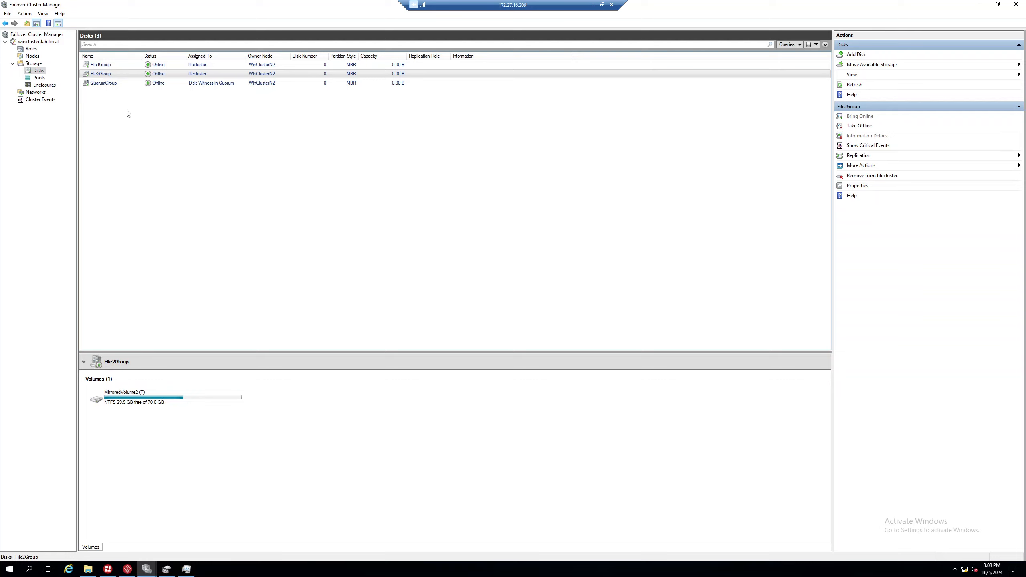
left_click(32, 57)
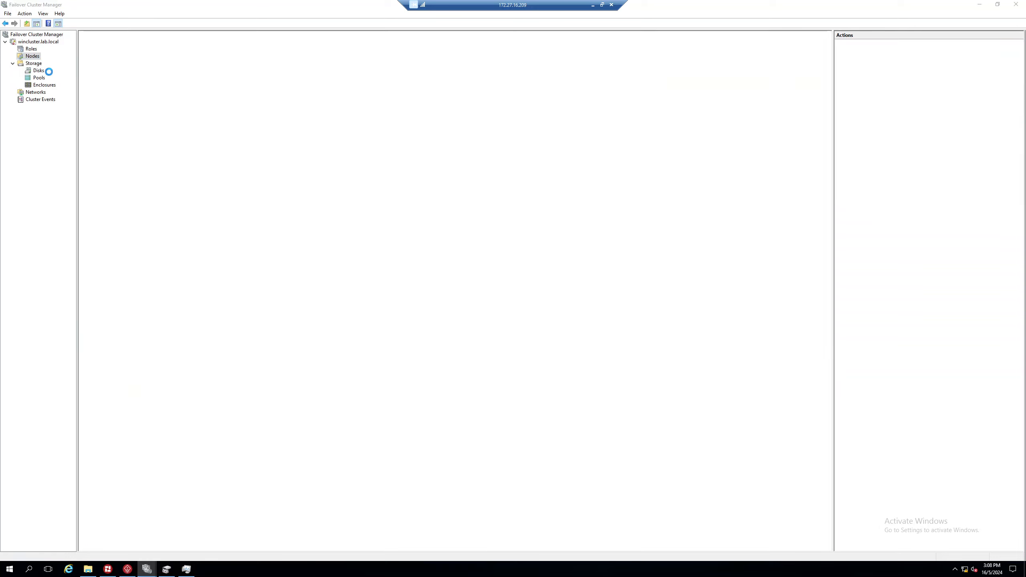
left_click(34, 63)
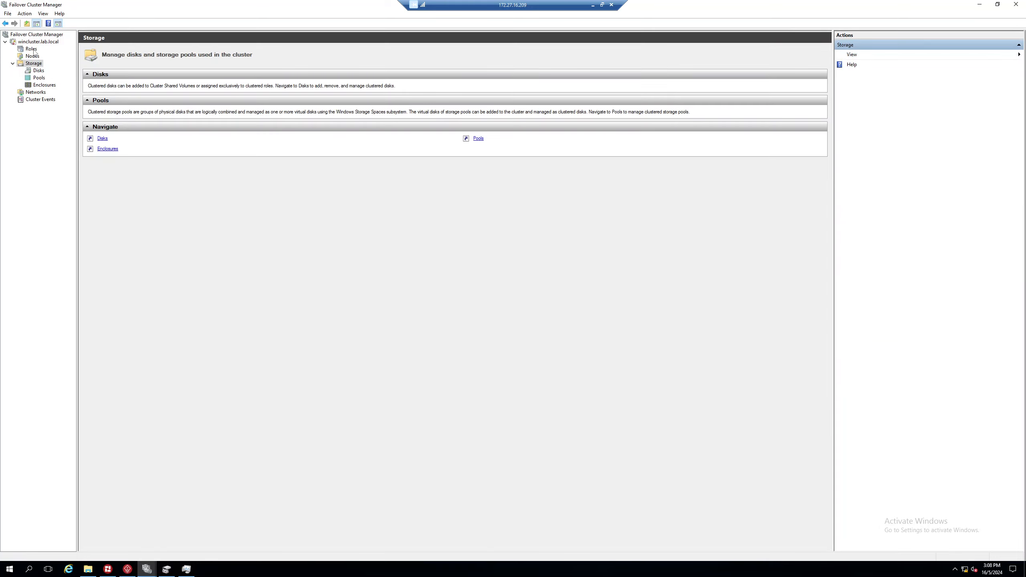
left_click(31, 48)
Step: Move the filecluster role to node WinClusterN1
right_click(120, 63)
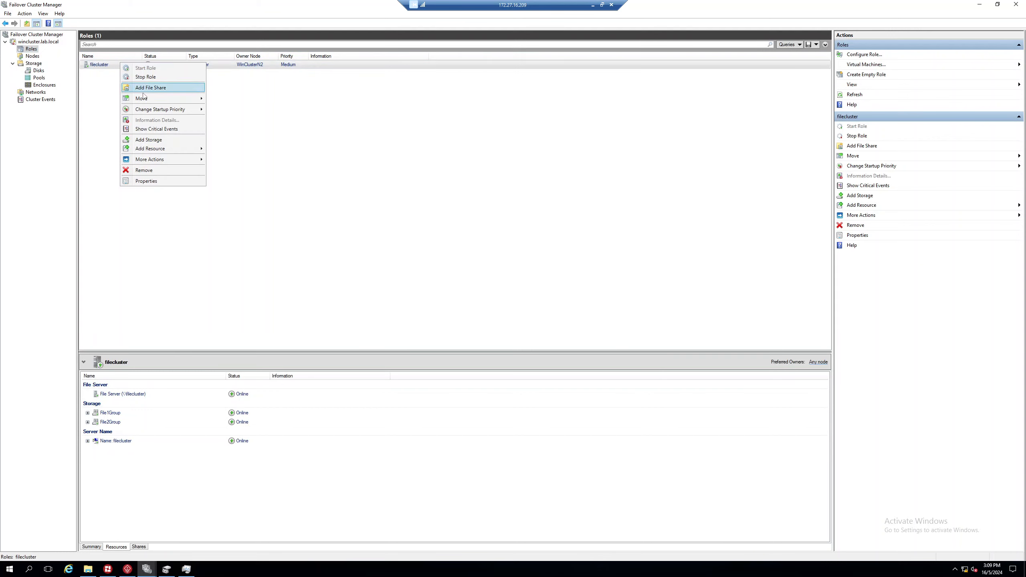
mouse_move(173, 98)
left_click(237, 107)
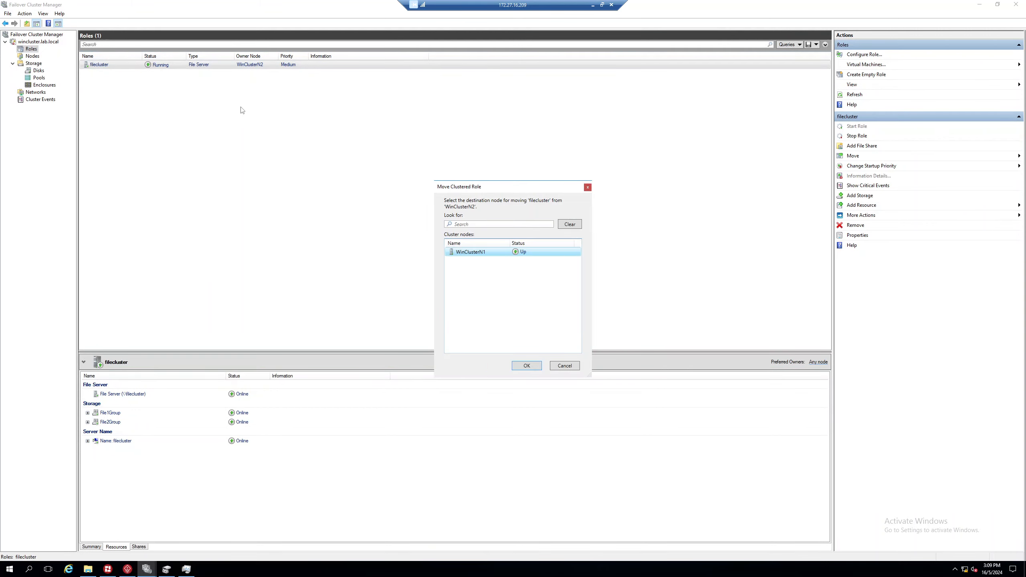
left_click(526, 366)
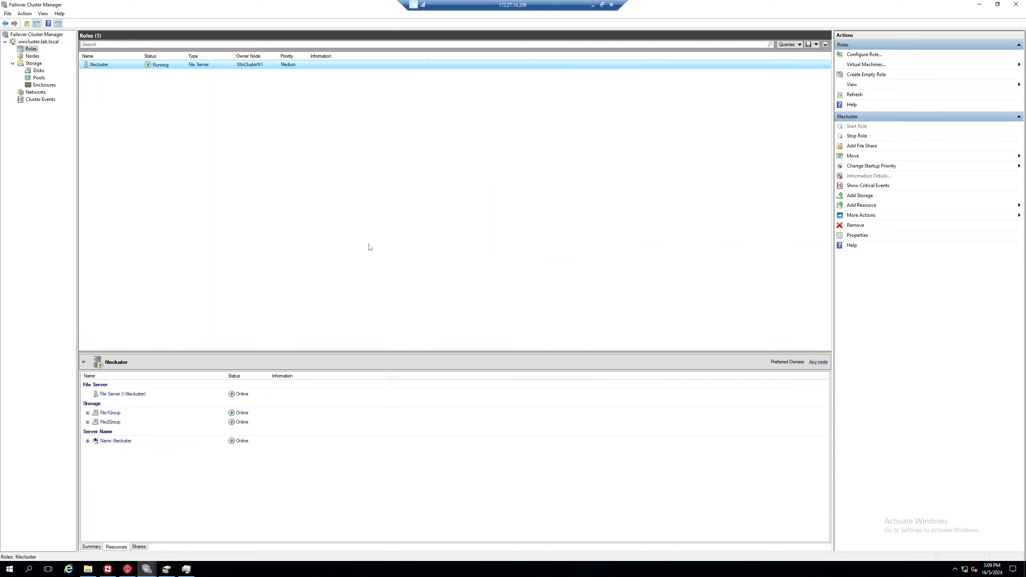
Step: Move the wincluster core cluster resources to WinClusterN1
left_click(32, 42)
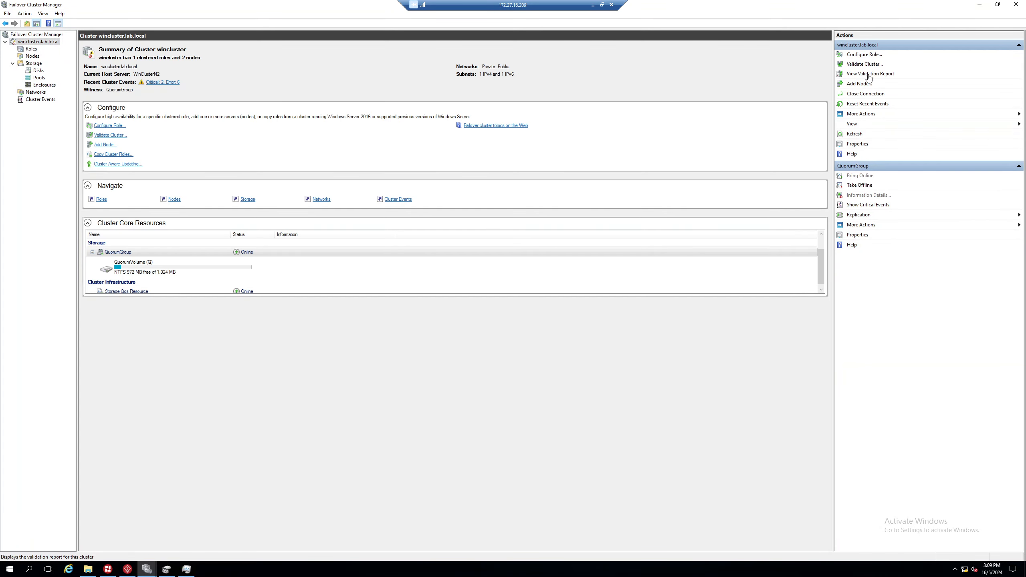
left_click(867, 115)
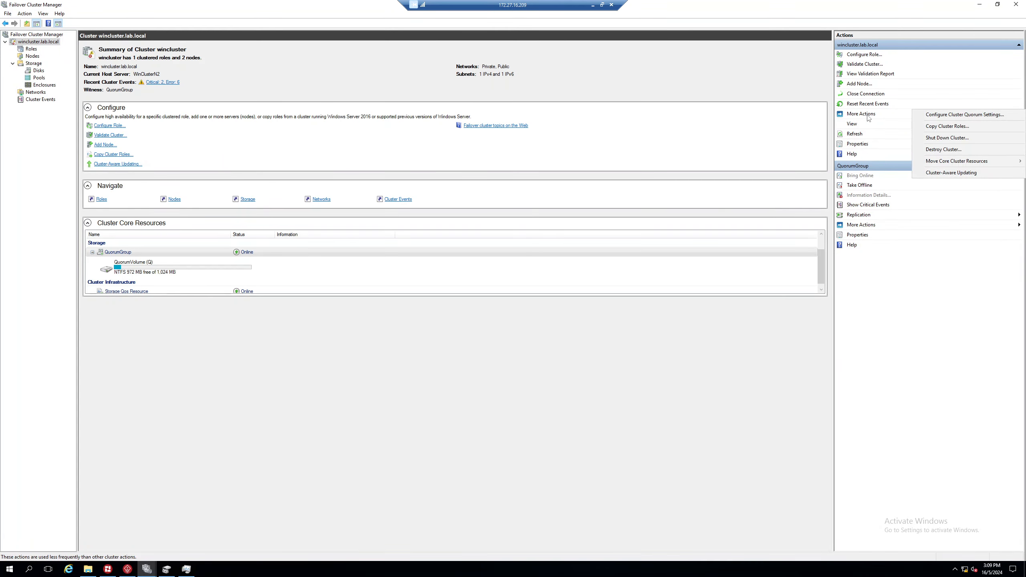
mouse_move(955, 163)
left_click(882, 173)
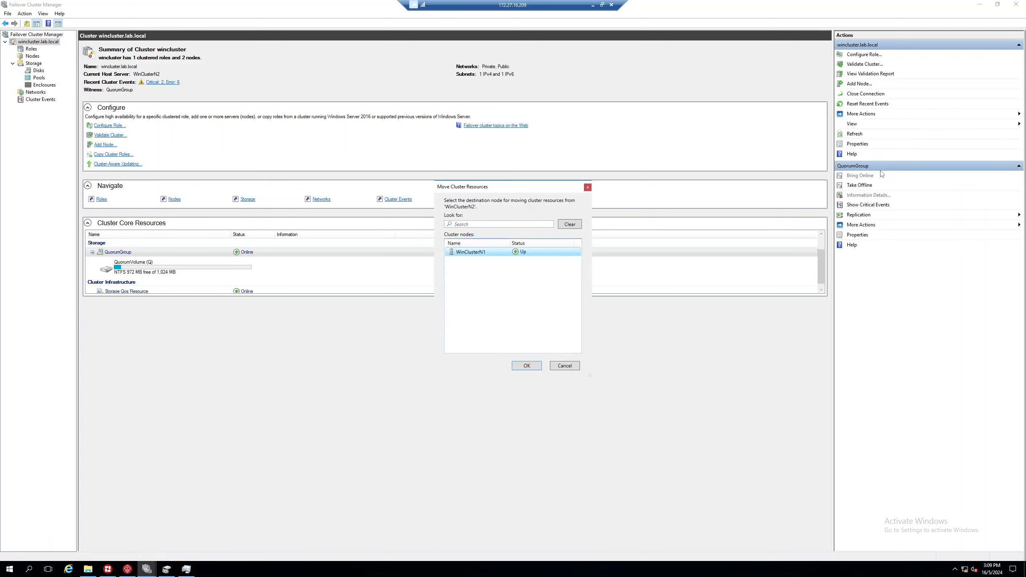
left_click(526, 366)
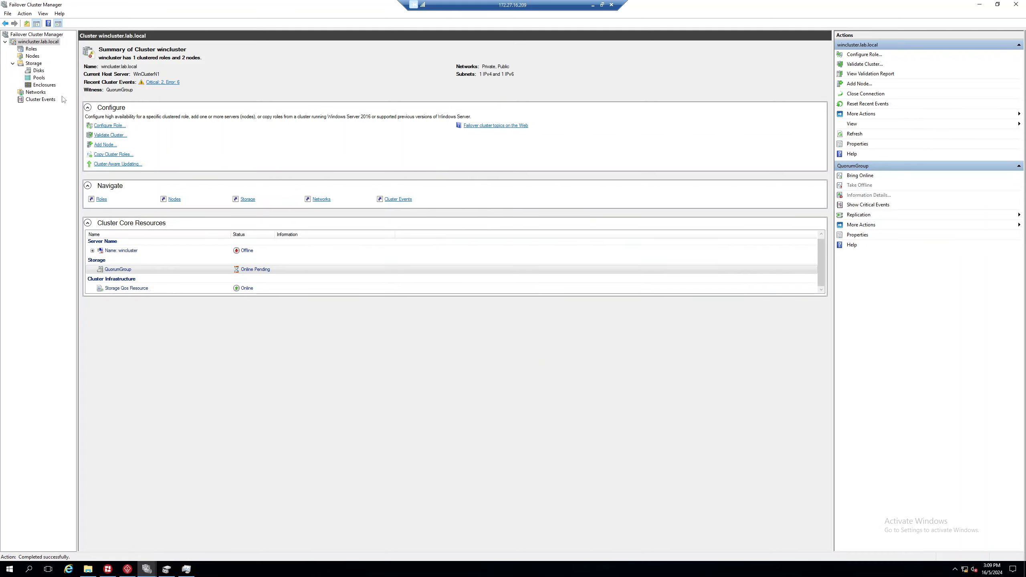
Step: Review the cluster disks and Disk Management, then switch to Veritas Enterprise Administrator
left_click(38, 70)
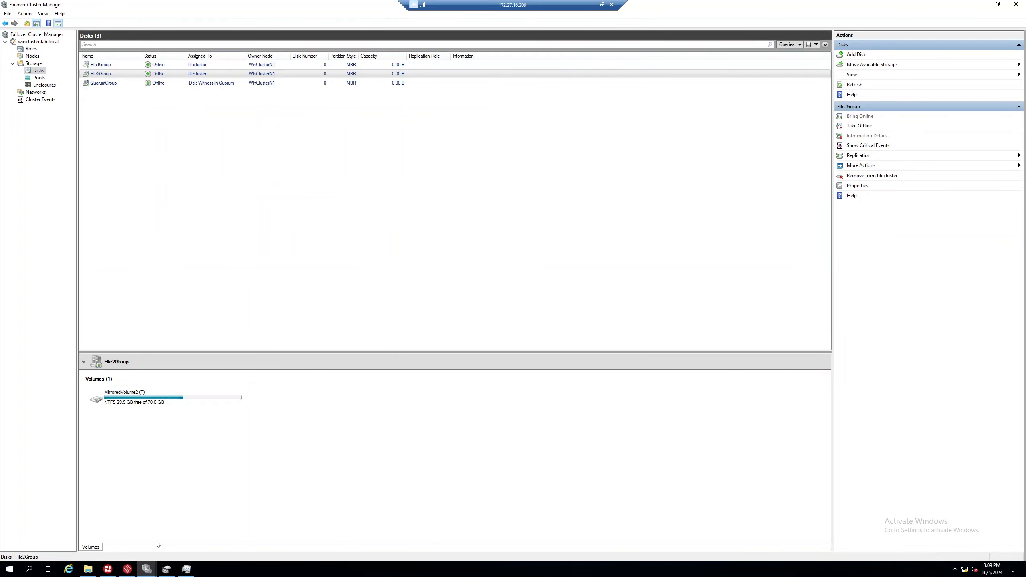
left_click(167, 571)
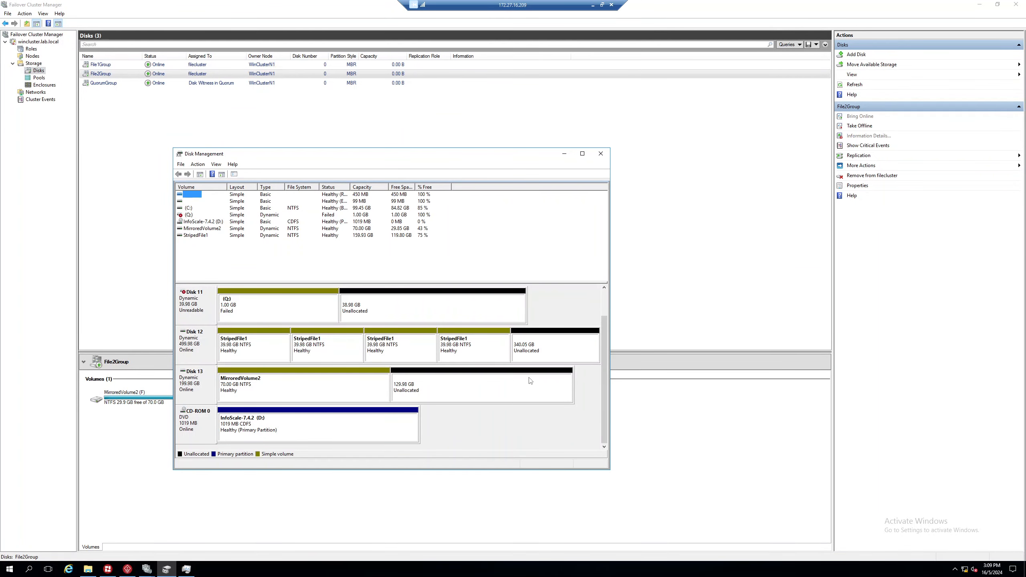
left_click_drag(605, 347, 604, 396)
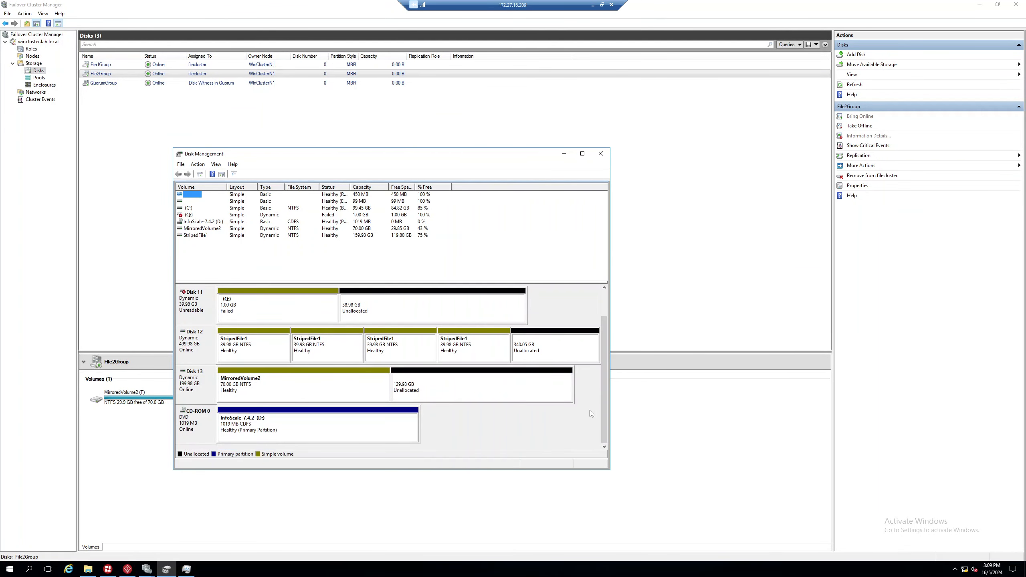
left_click(250, 528)
left_click(108, 569)
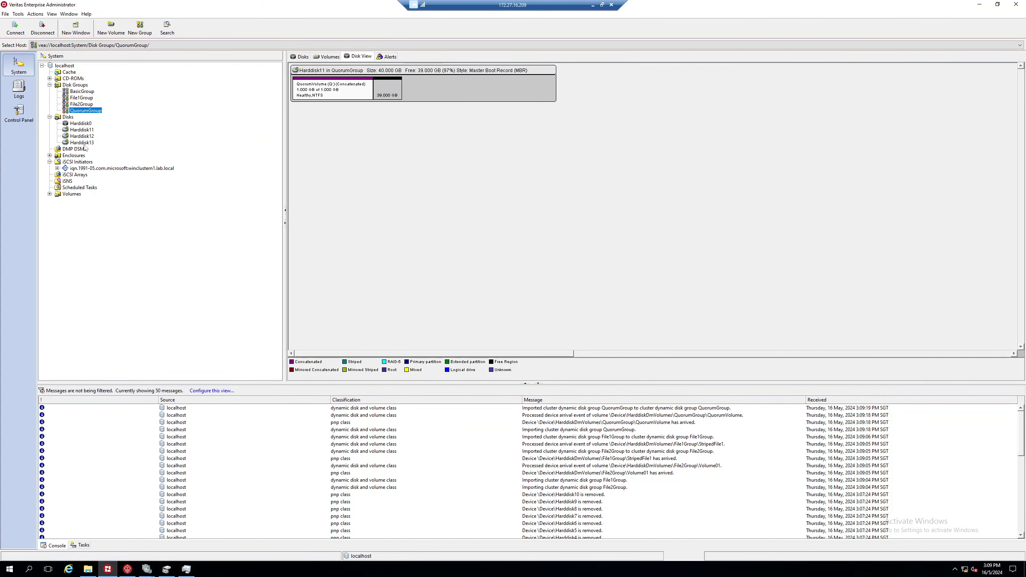
Step: Check Disk Management and Failover Cluster Manager, then window the RDP session and maximize vSphere Client
double_click(480, 5)
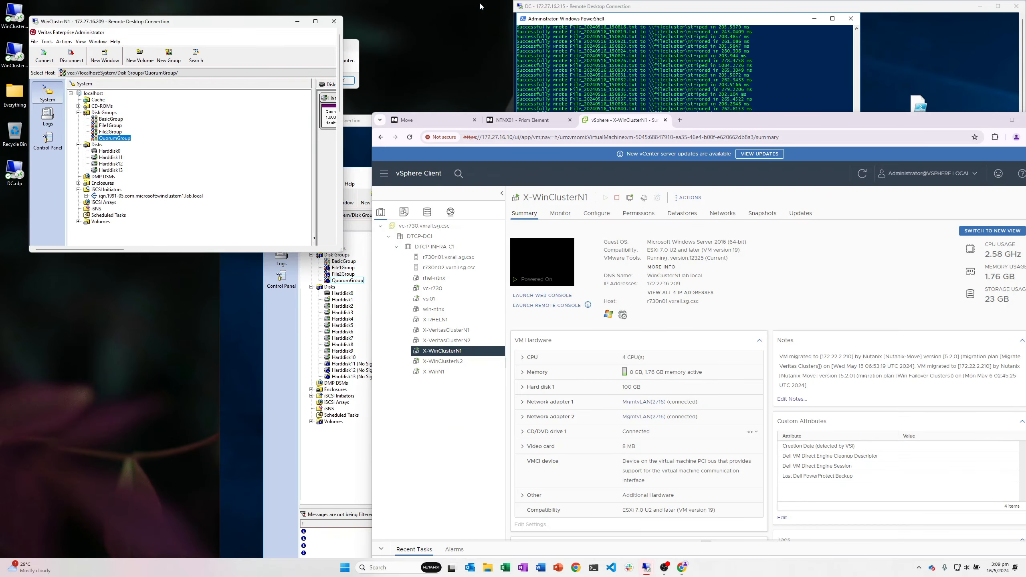
double_click(258, 24)
left_click(166, 569)
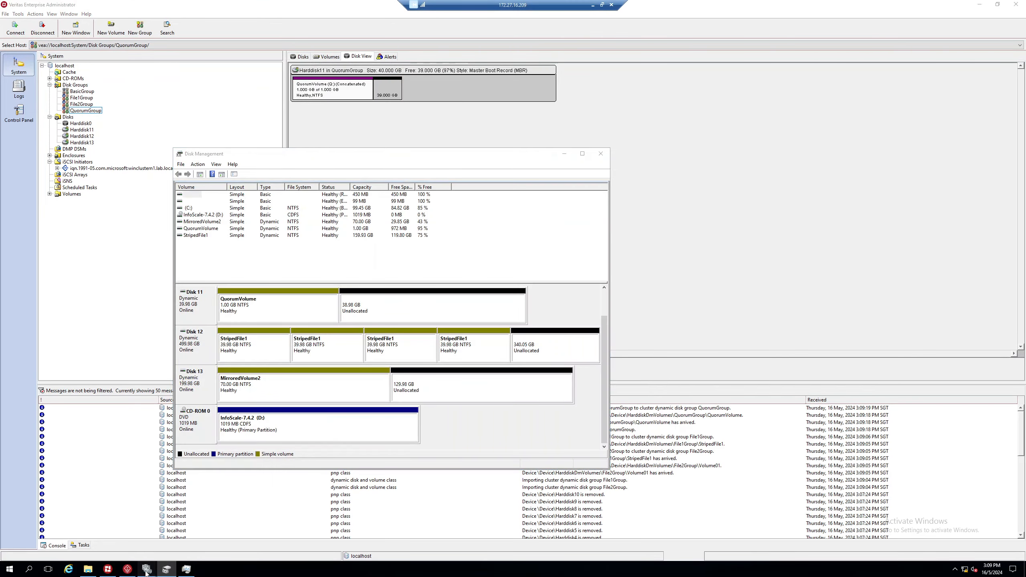
mouse_move(147, 569)
left_click(161, 544)
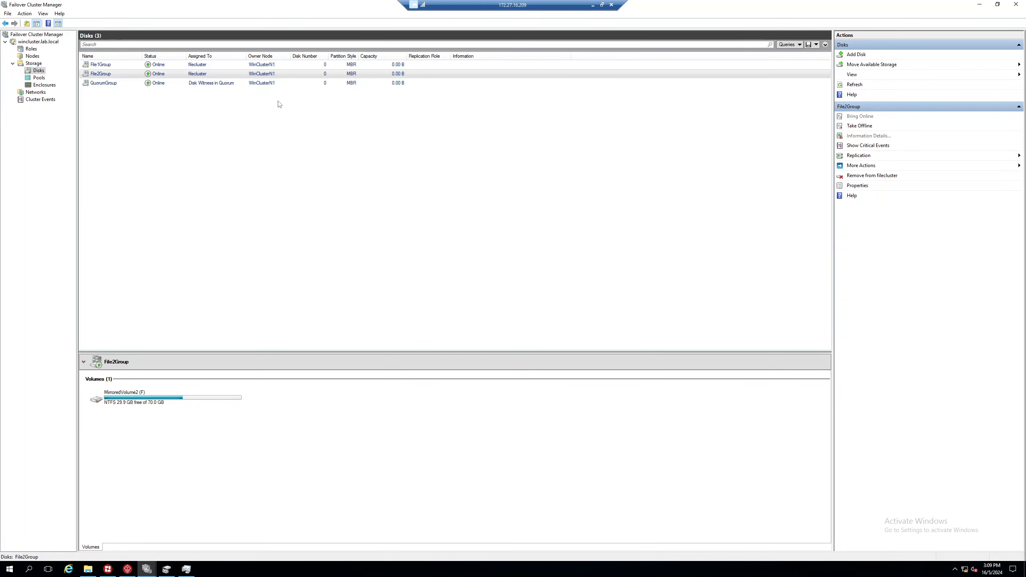
double_click(492, 7)
double_click(733, 120)
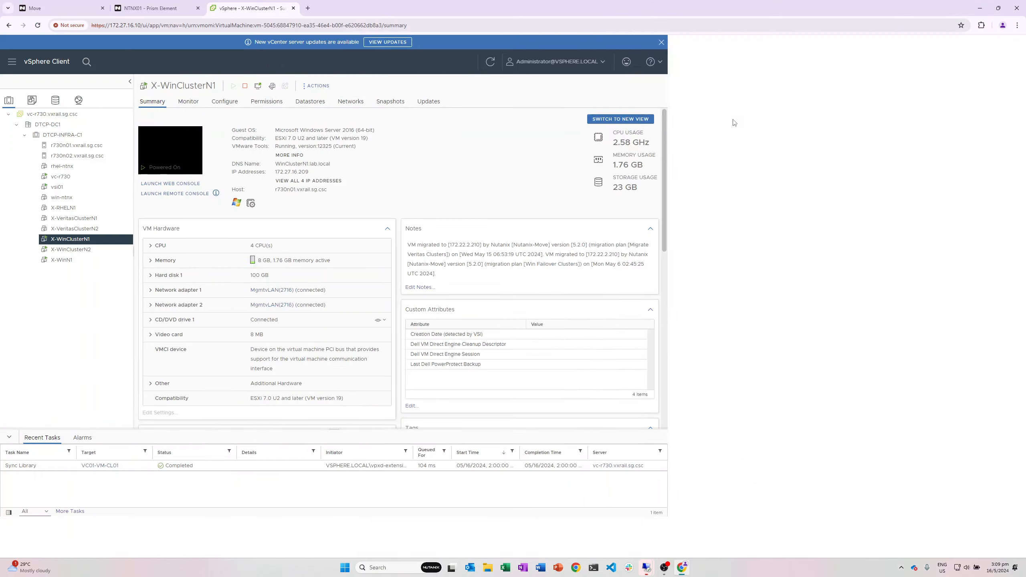
Step: Open X-WinClusterN2's Edit Settings and expand its Hard disks list
left_click(69, 249)
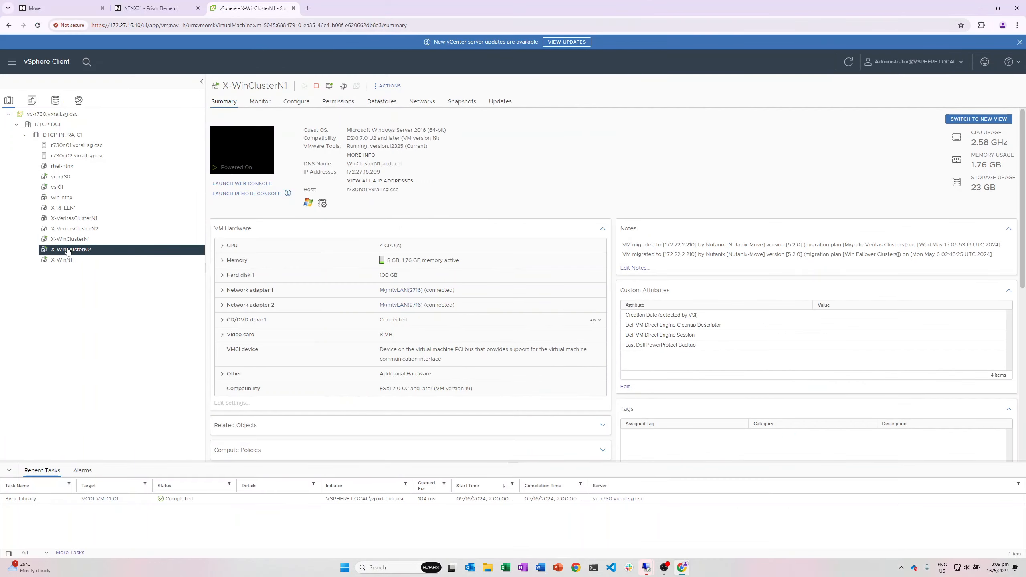
right_click(89, 254)
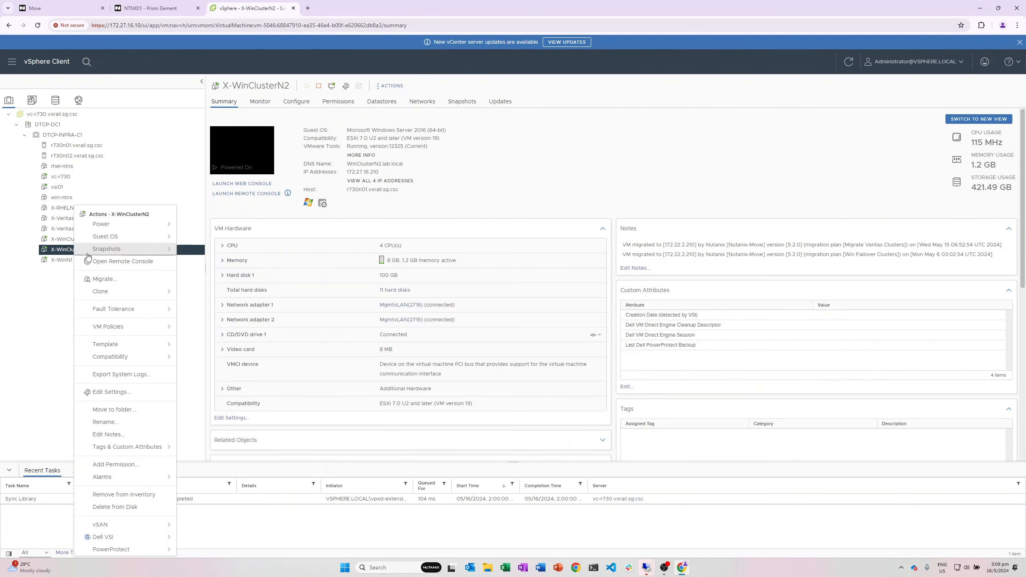
left_click(117, 391)
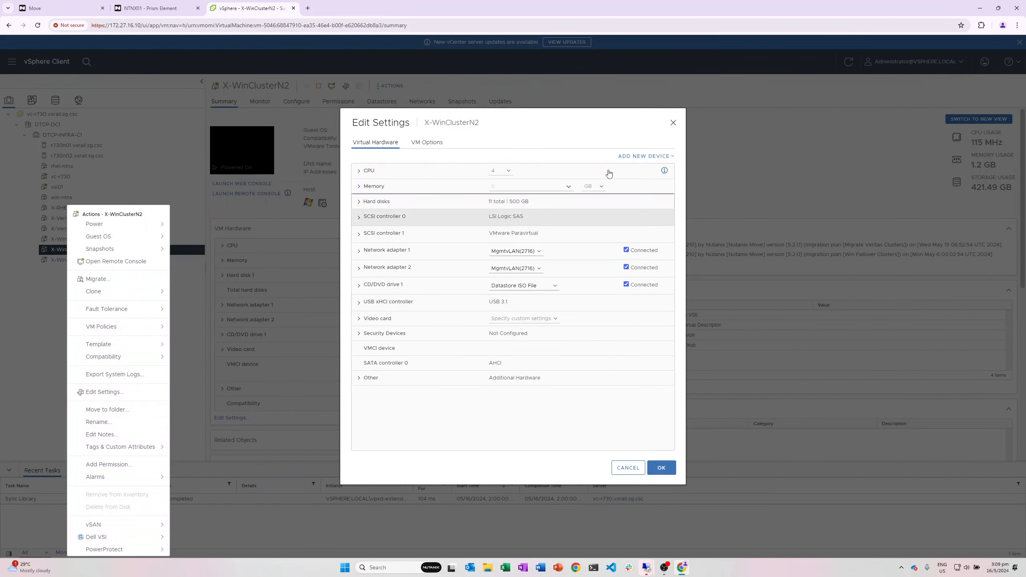
left_click(359, 202)
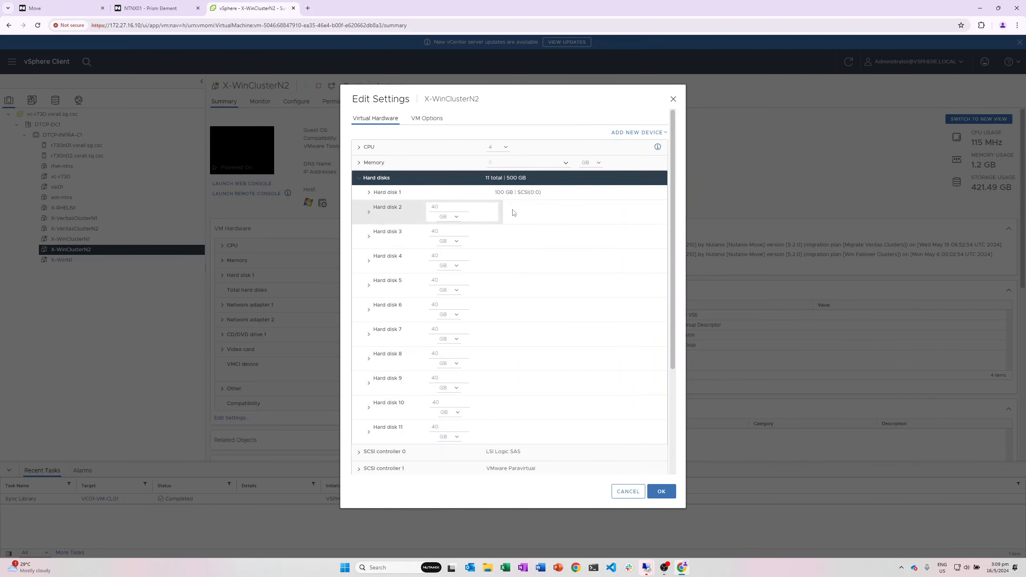
Step: Remove Hard disks 2 through 11, keeping the 100 GB Hard disk 1, and apply
left_click(493, 212)
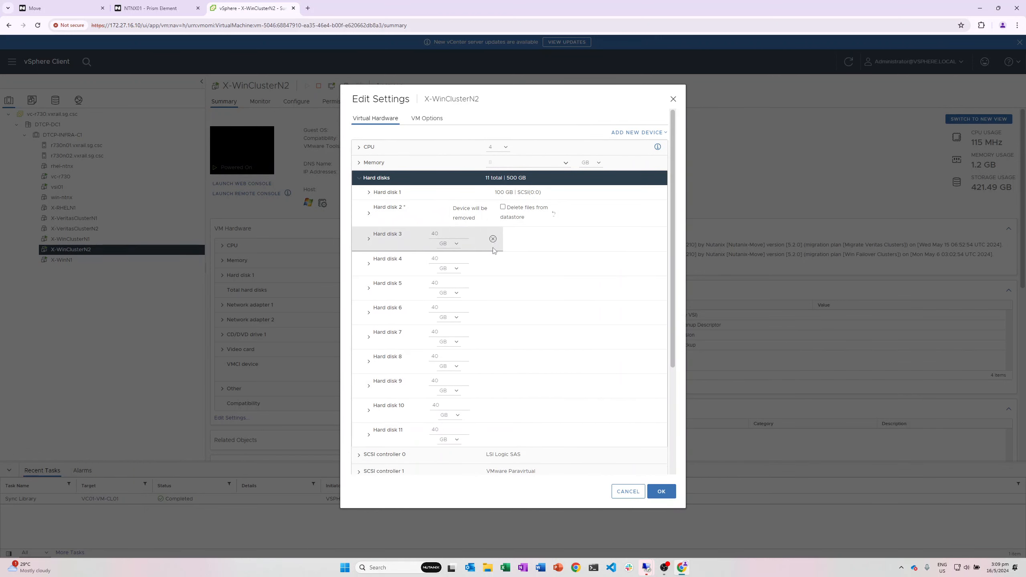
left_click(493, 239)
left_click(493, 266)
left_click(493, 292)
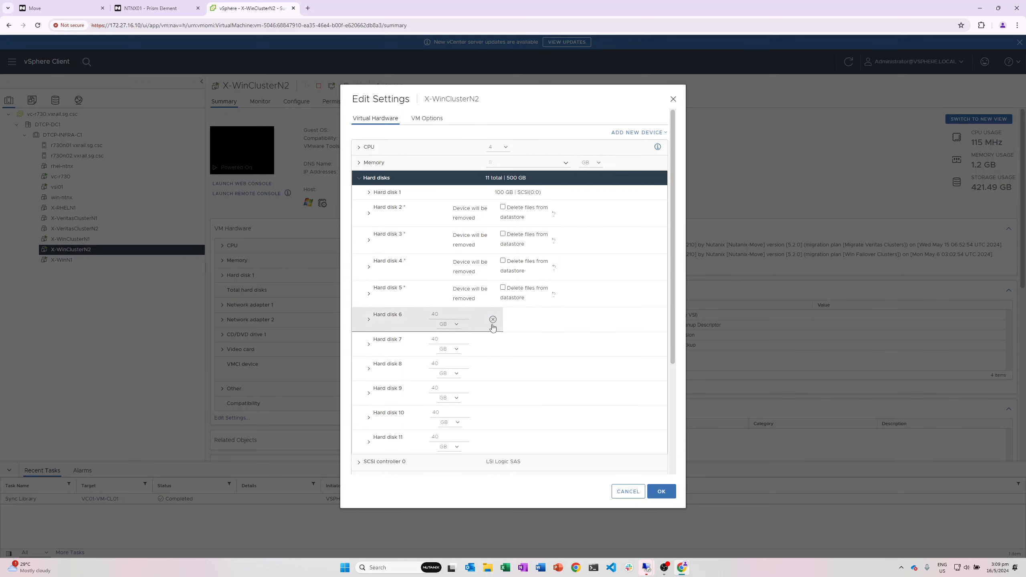
left_click(492, 319)
left_click(493, 346)
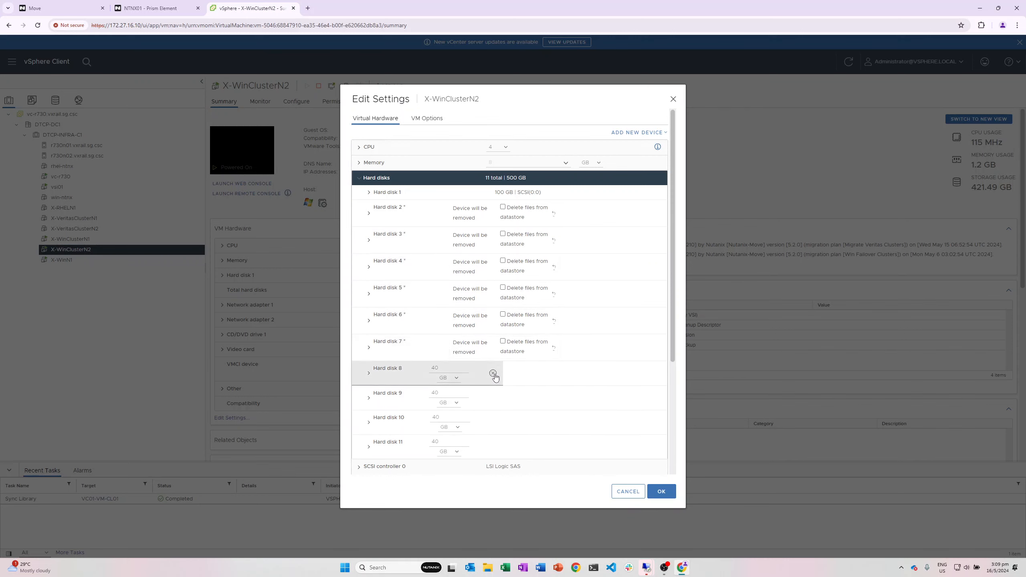
left_click(493, 373)
scroll(495, 374, "down", 2)
left_click(494, 321)
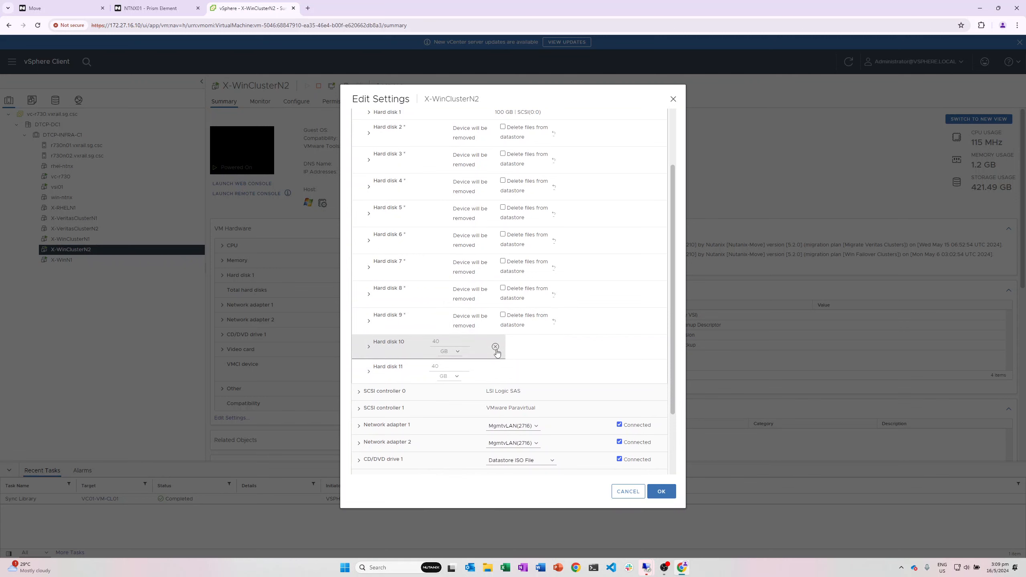
left_click(495, 346)
left_click(496, 372)
scroll(606, 355, "up", 3)
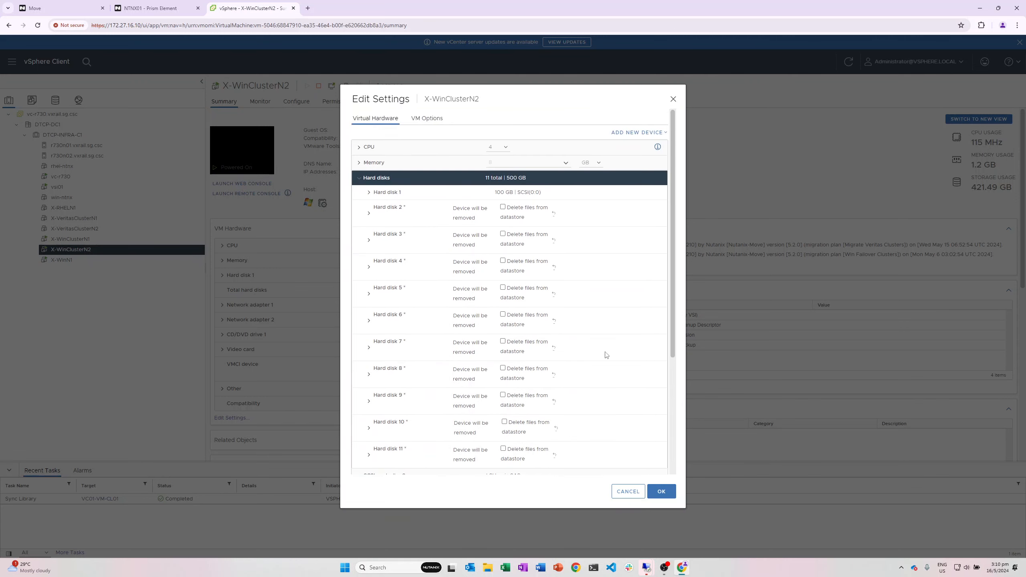
left_click(660, 492)
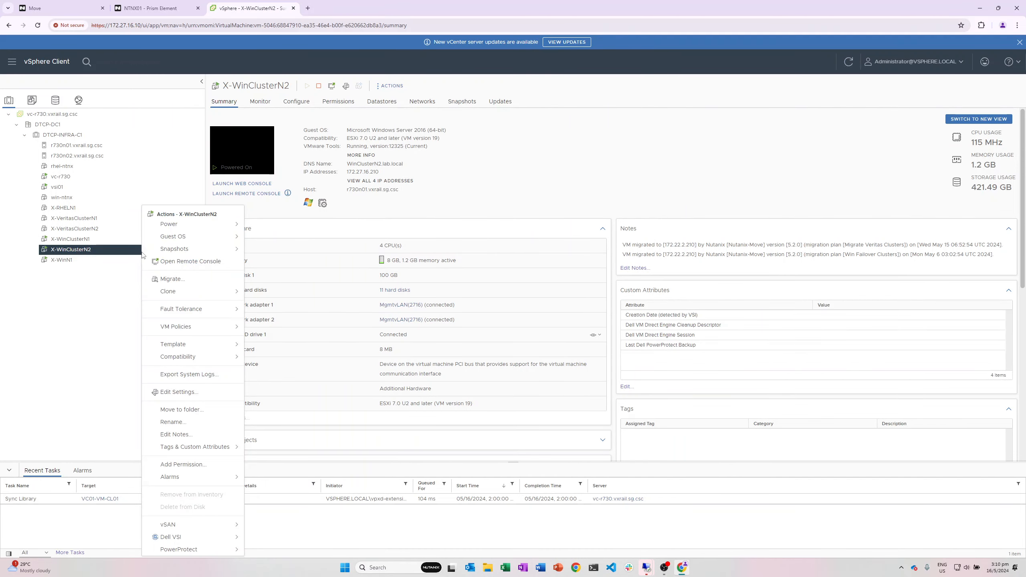
Step: In X-WinClusterN2's Edit Settings, delete the VMware Paravirtual SCSI controller 1 and confirm
right_click(143, 249)
left_click(184, 393)
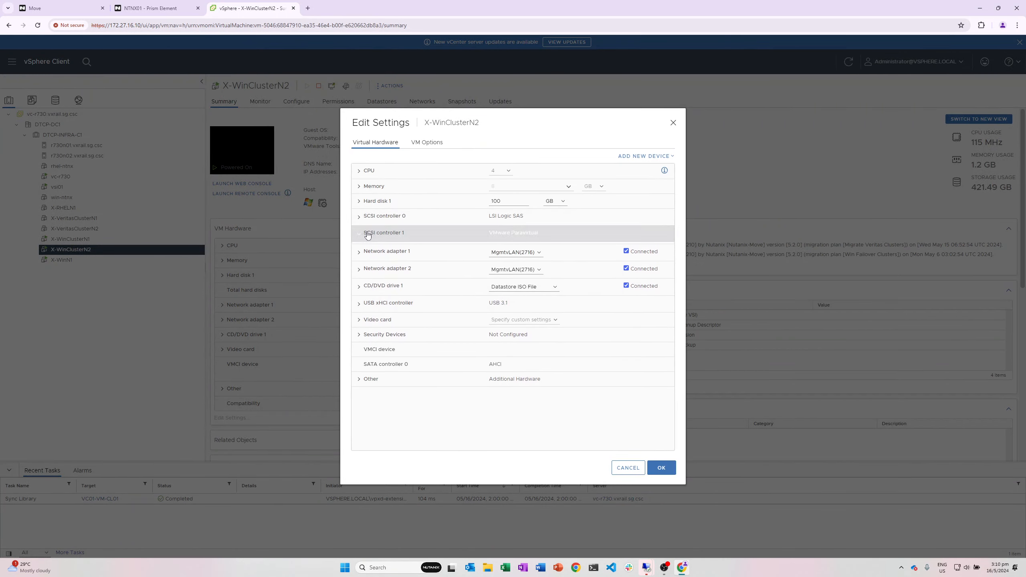
left_click(383, 234)
left_click(664, 235)
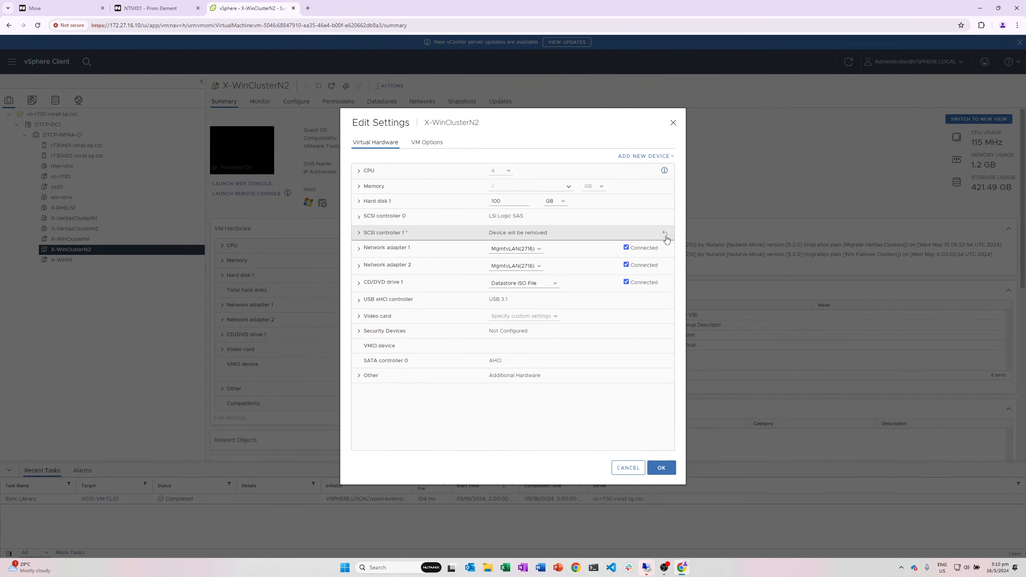
left_click(664, 468)
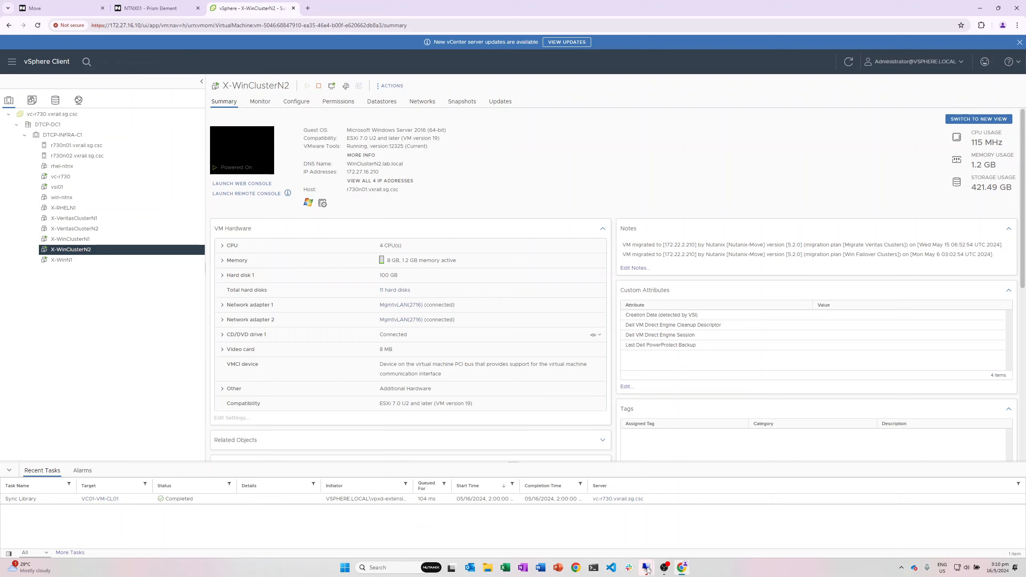
Step: Dismiss the disconnect notice and bring the WinClusterN2 remote session to full screen
mouse_move(647, 569)
mouse_move(556, 517)
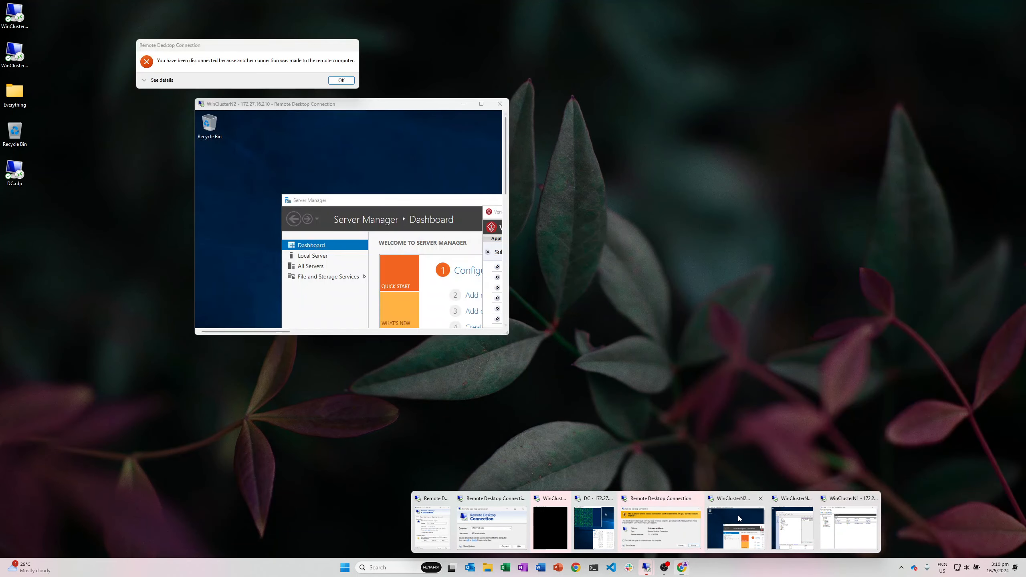
left_click(737, 515)
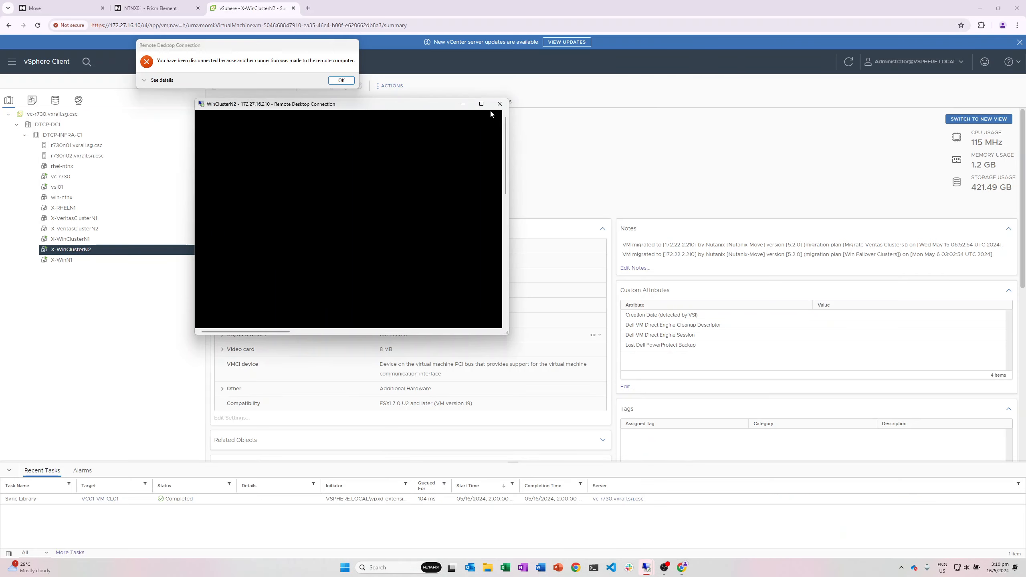
left_click(330, 80)
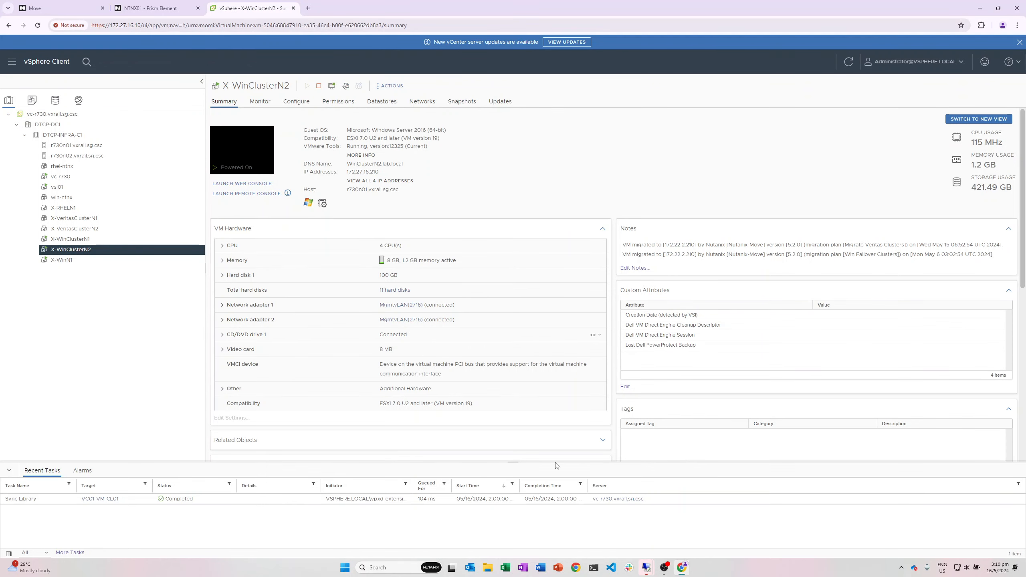
mouse_move(645, 570)
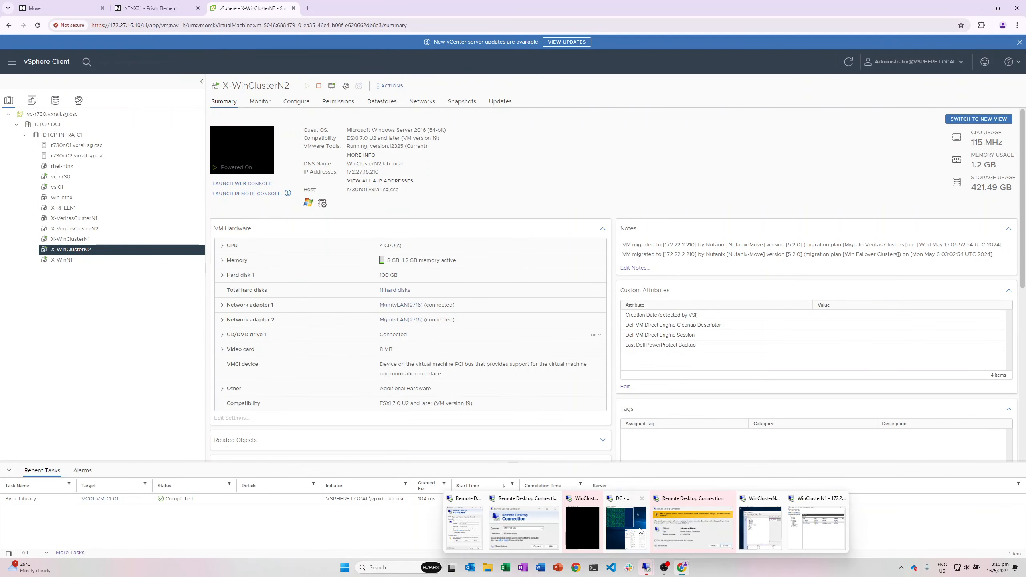
mouse_move(578, 522)
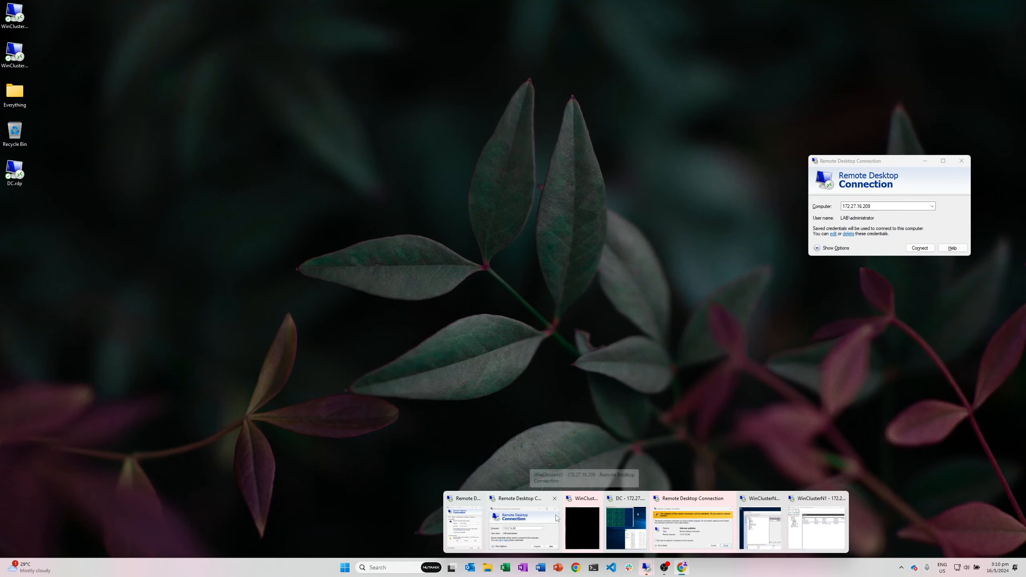
left_click(776, 519)
left_click(625, 120)
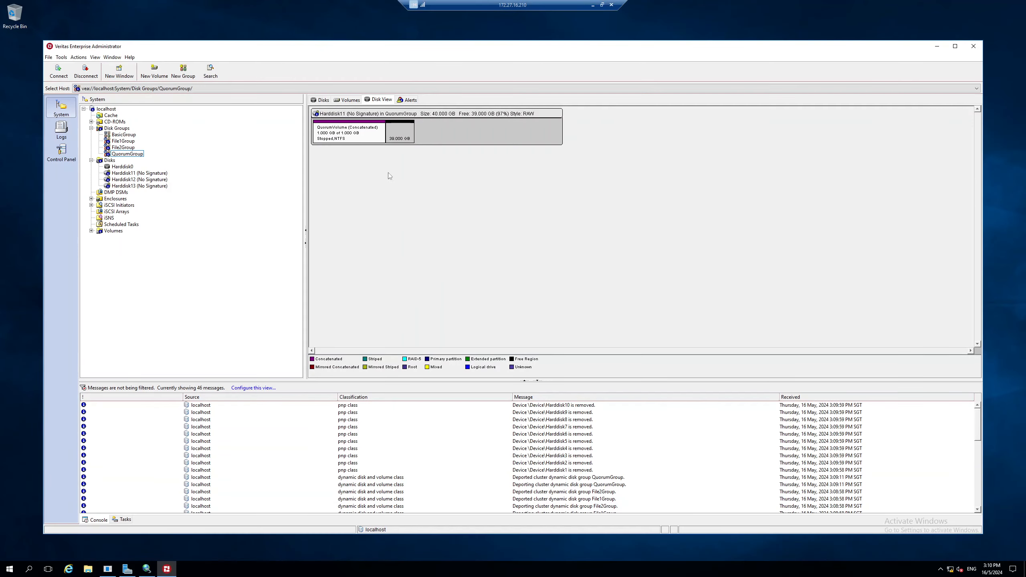
Step: Check File1Group and File2Group (on Harddisk13), then switch to WinClusterN1's Failover Cluster Manager
left_click(122, 140)
left_click(122, 147)
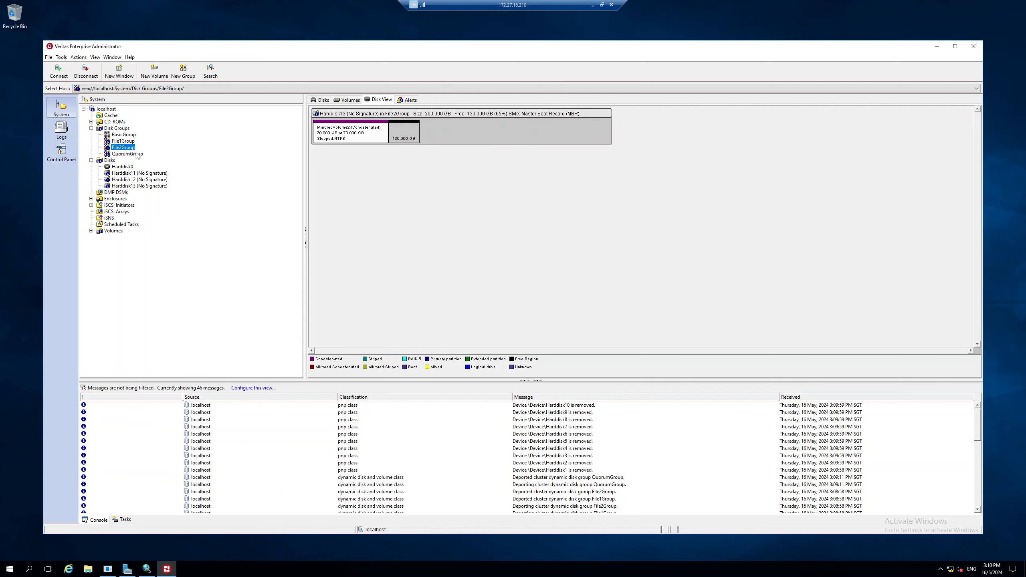
left_click(935, 46)
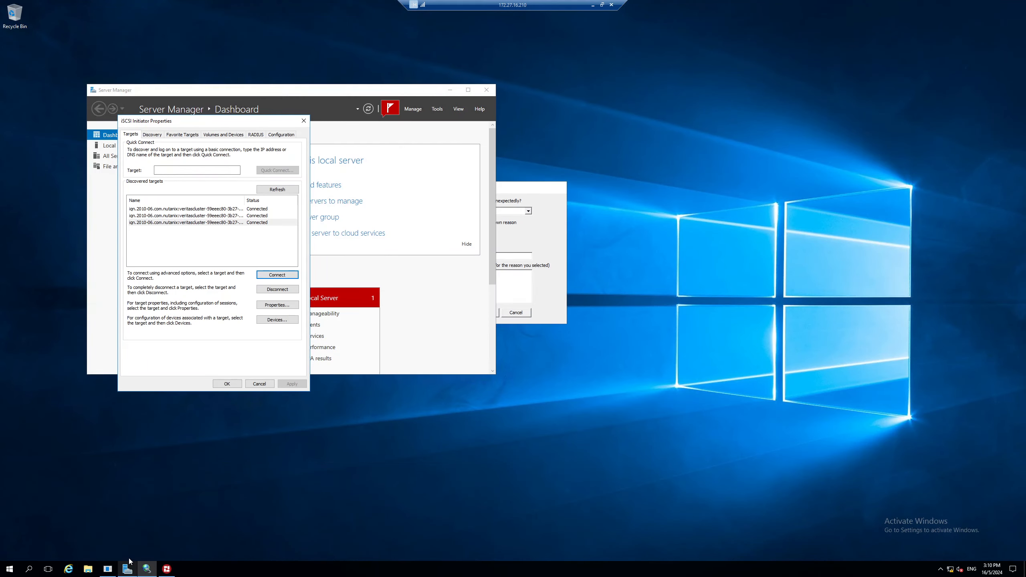
double_click(511, 8)
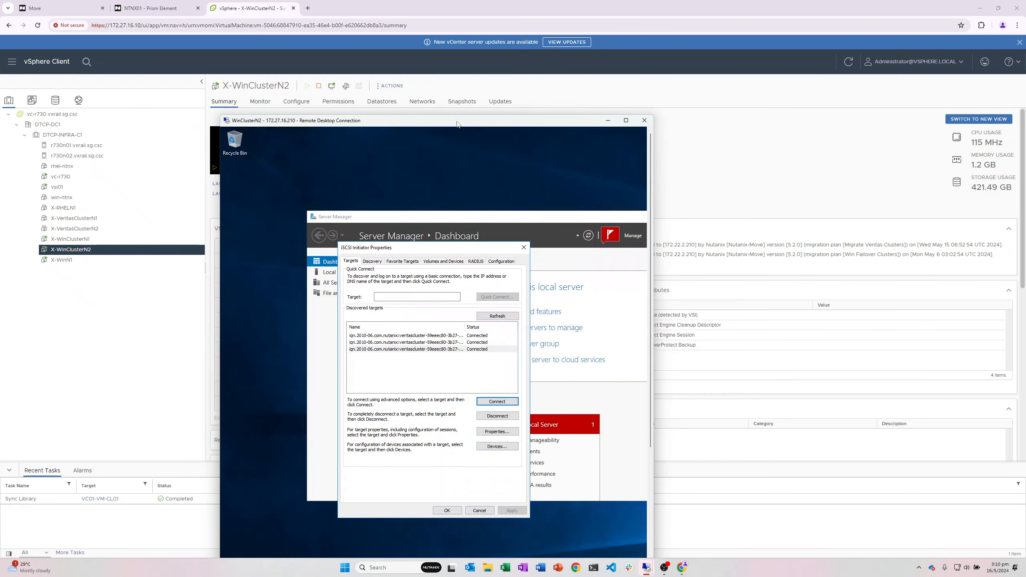
mouse_move(646, 568)
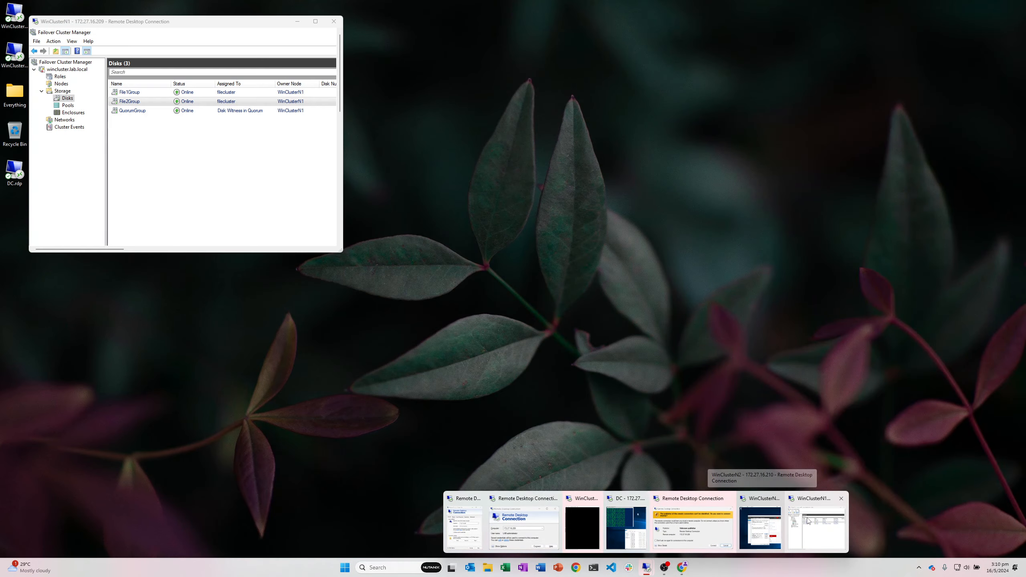
left_click(810, 520)
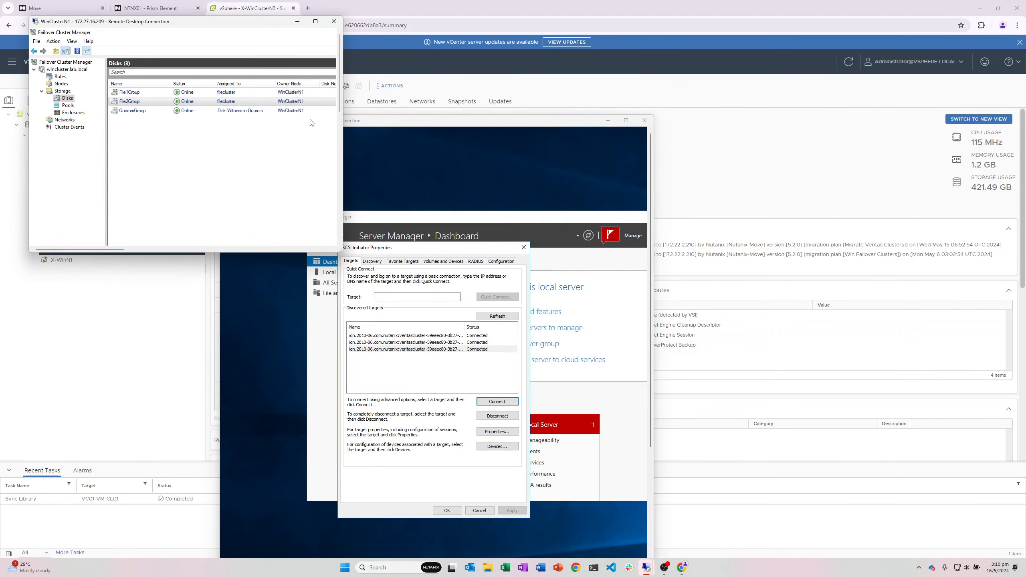
Step: Confirm the three cluster disks are Online, then snap Failover Cluster Manager right and the Move browser left
left_click(315, 22)
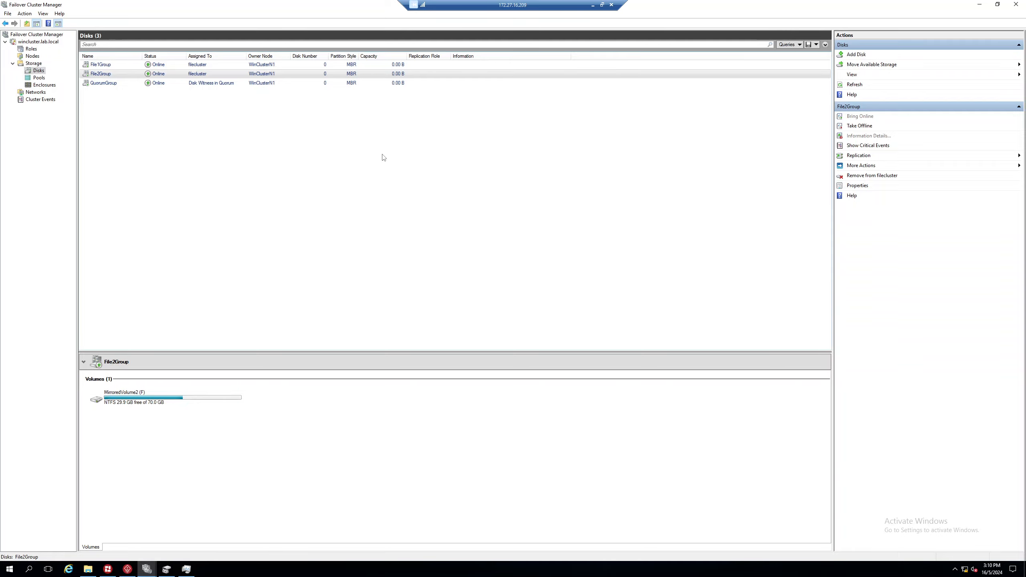
double_click(502, 5)
left_click_drag(207, 18, 1025, 133)
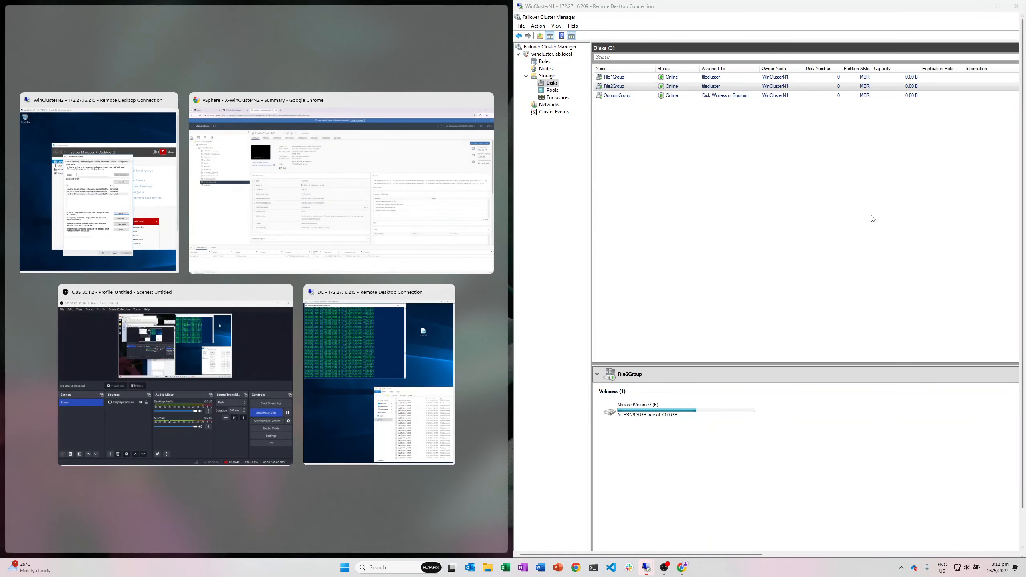
left_click(873, 219)
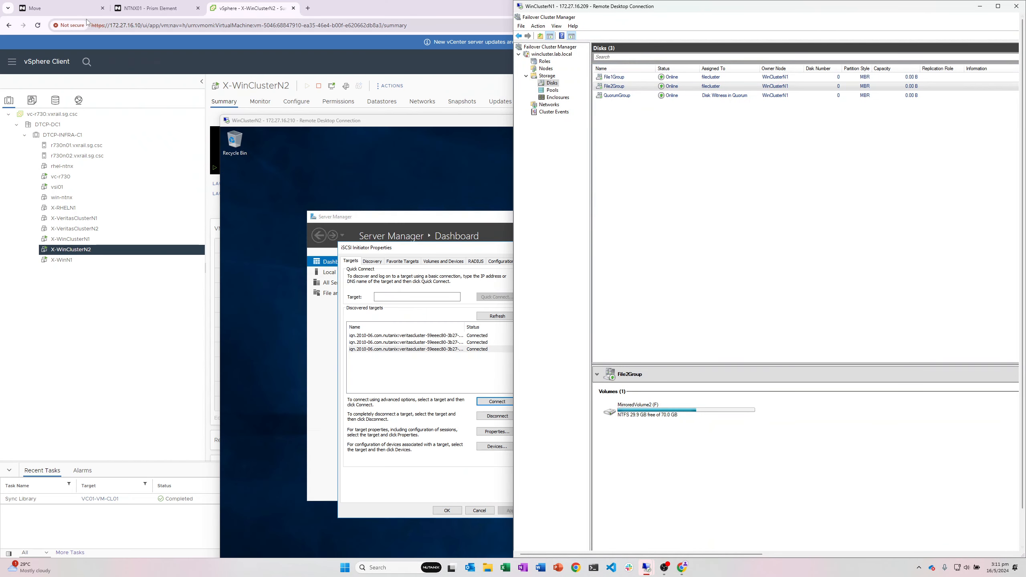
left_click(75, 12)
left_click_drag(398, 12, 0, 133)
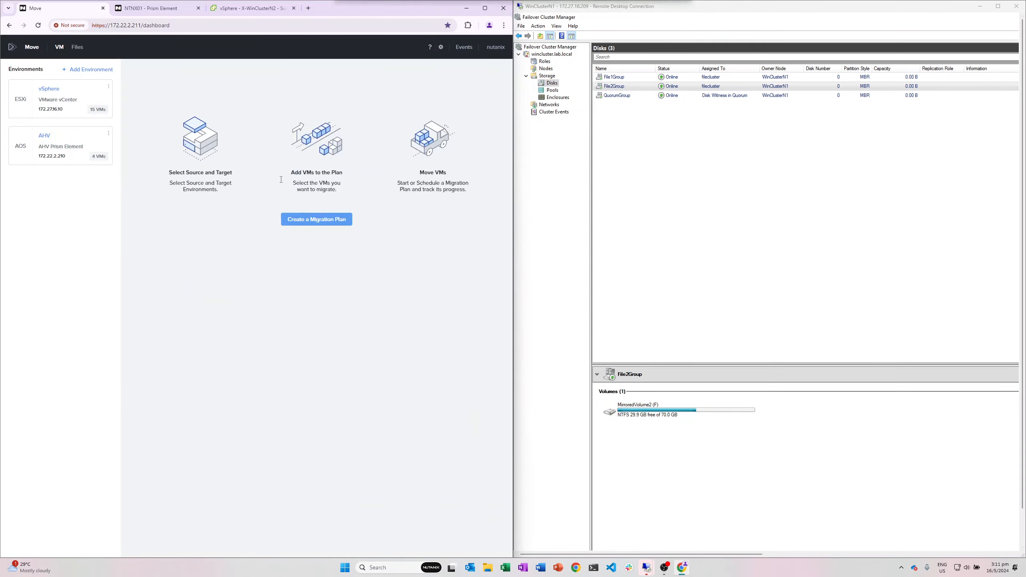
Step: Create a new migration plan named WinCluster2
left_click(316, 219)
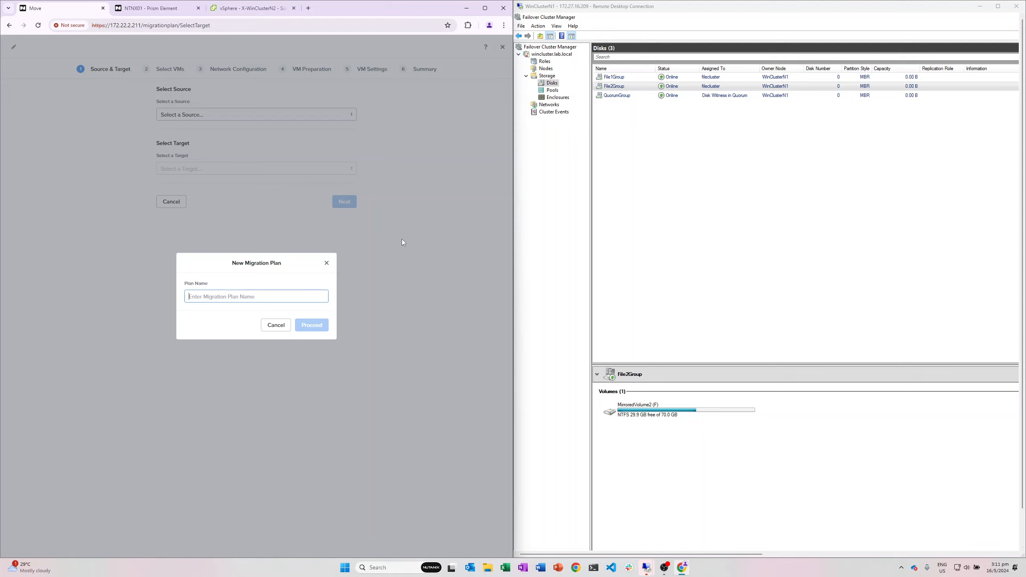
type("WinCluster1")
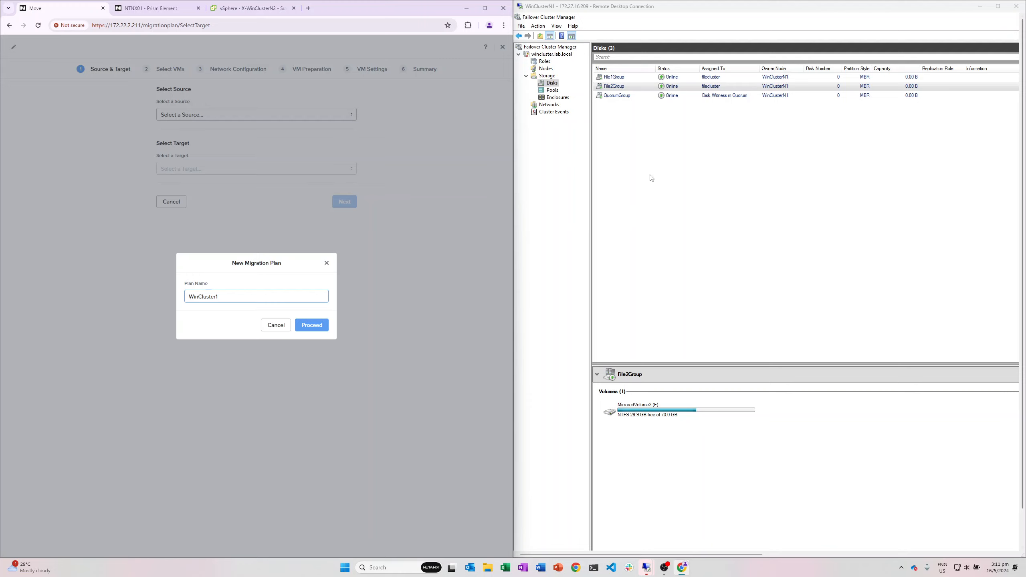
left_click(548, 69)
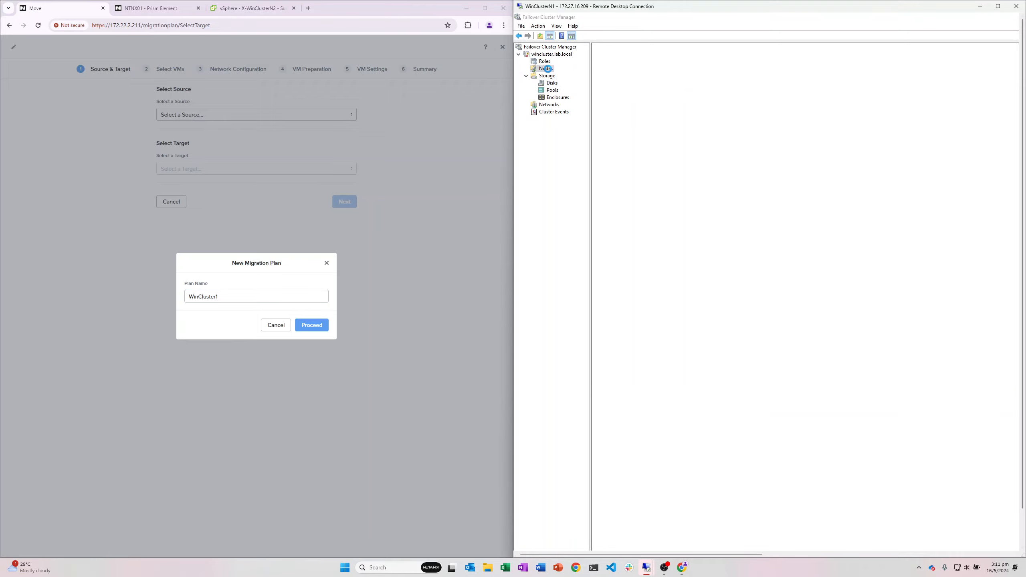
left_click(552, 90)
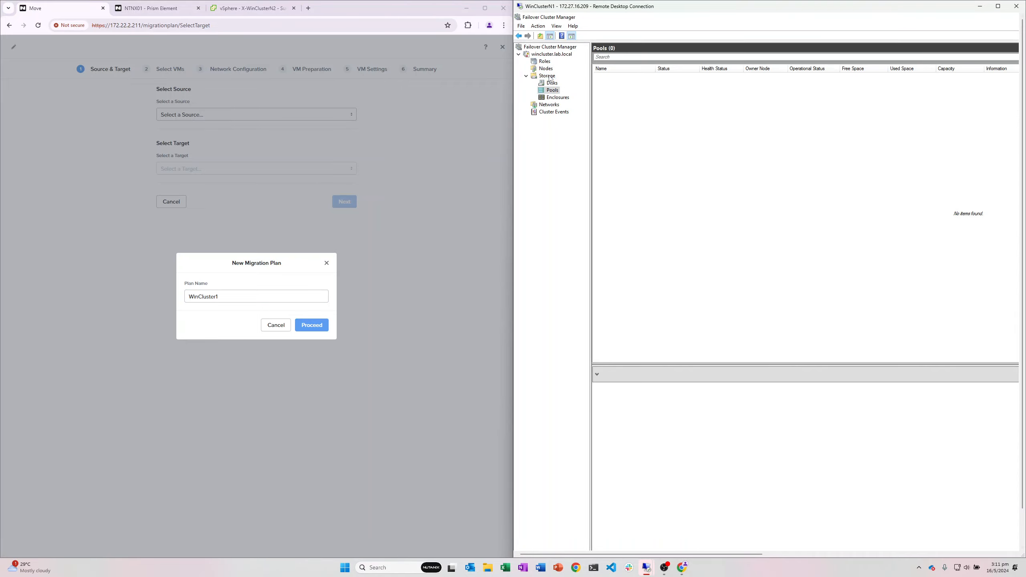
left_click(549, 77)
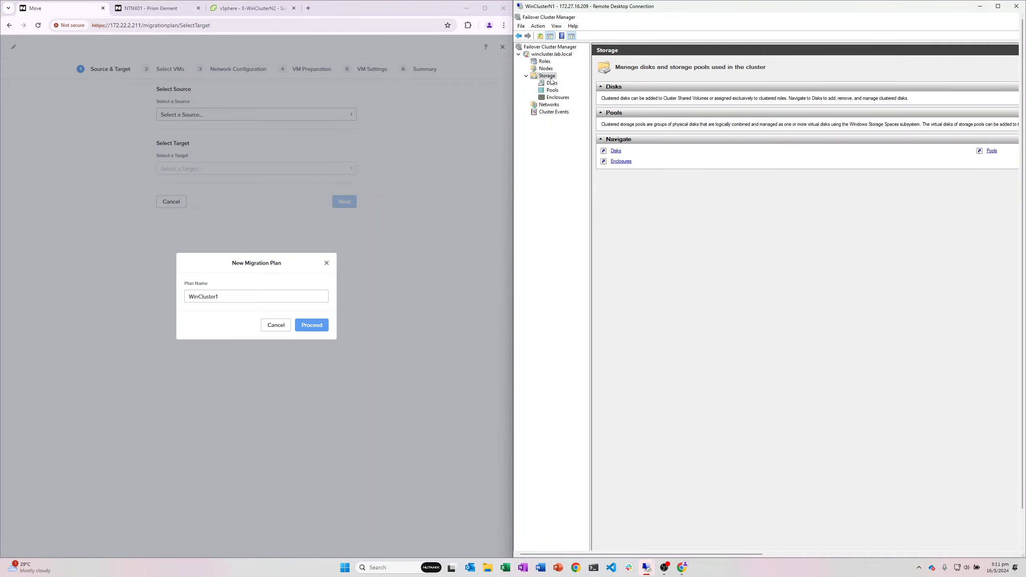
left_click(552, 83)
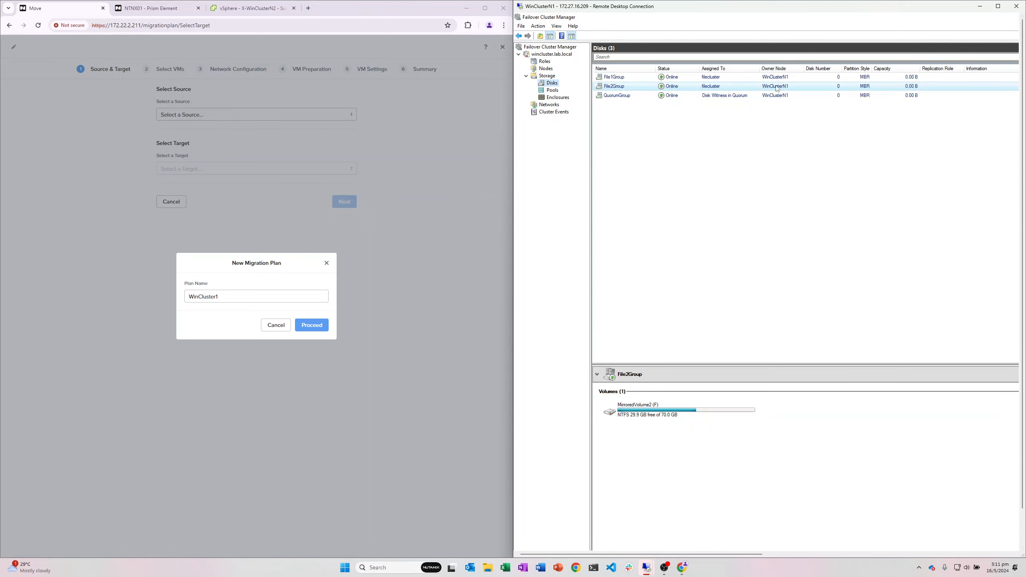
left_click(262, 293)
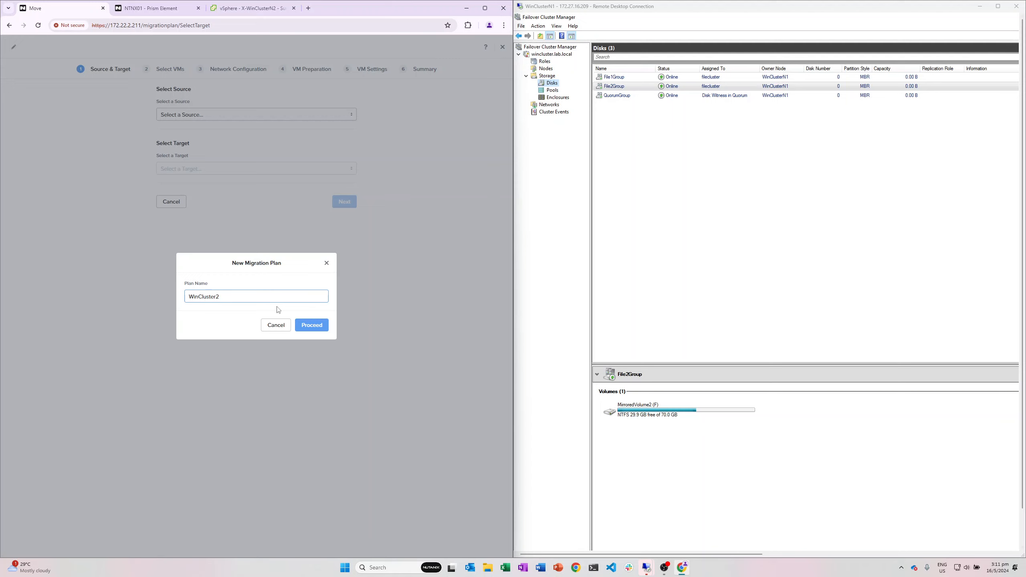
left_click(319, 325)
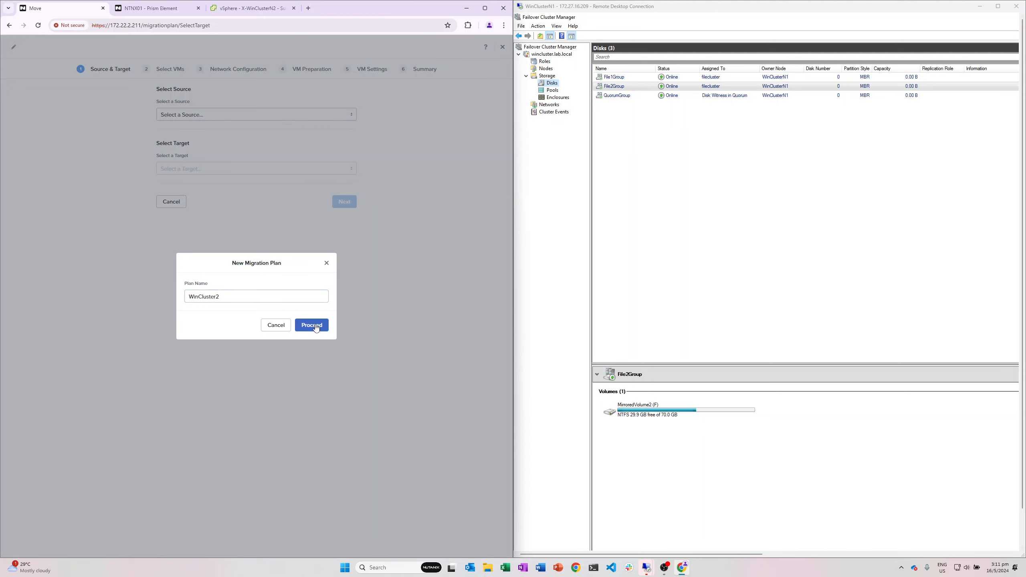
Step: Set vSphere as source, AHV as target and SelfServiceContainer as container, then continue
left_click(242, 118)
left_click(182, 132)
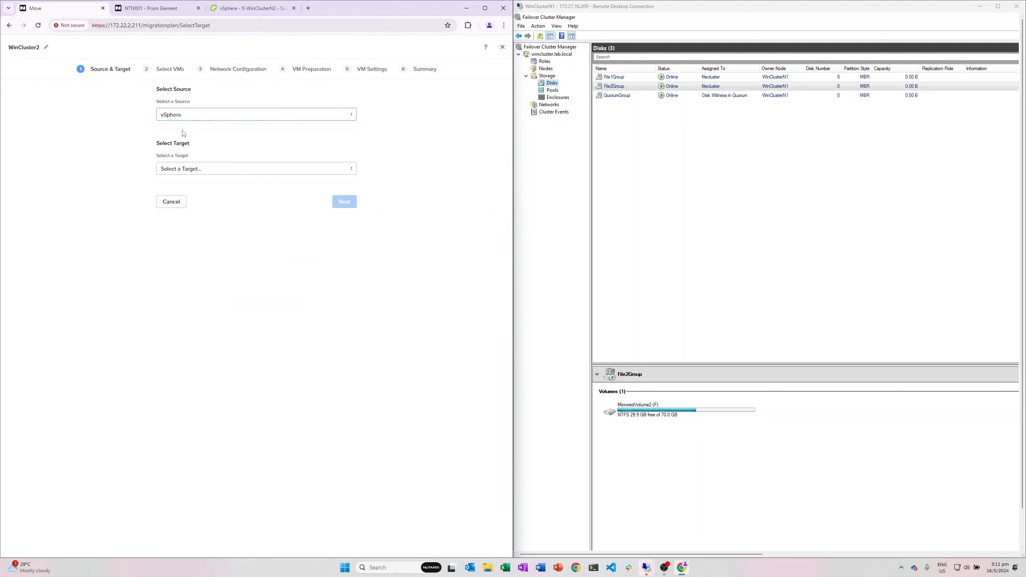
left_click(221, 167)
left_click(185, 184)
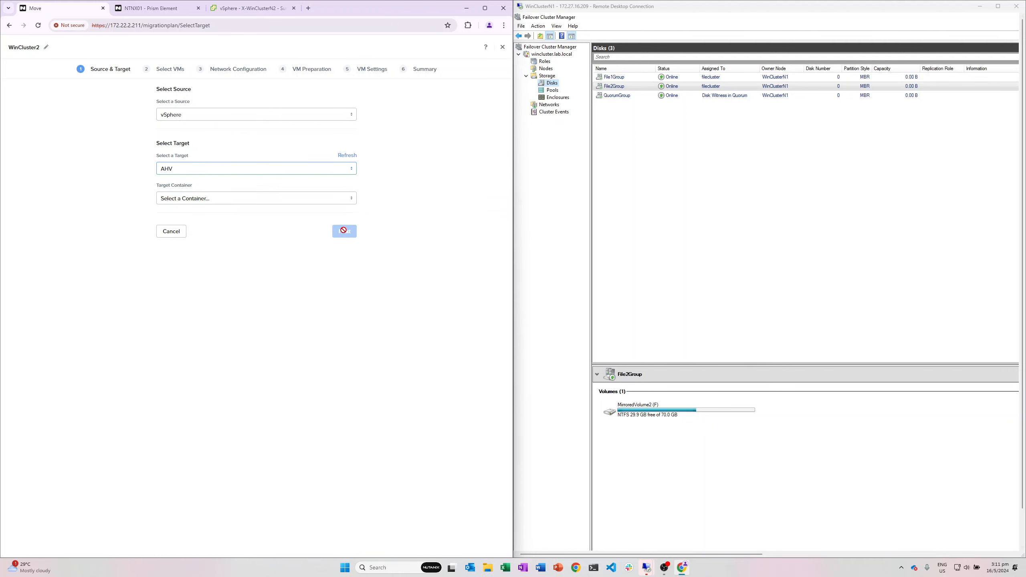
left_click(256, 198)
left_click(218, 240)
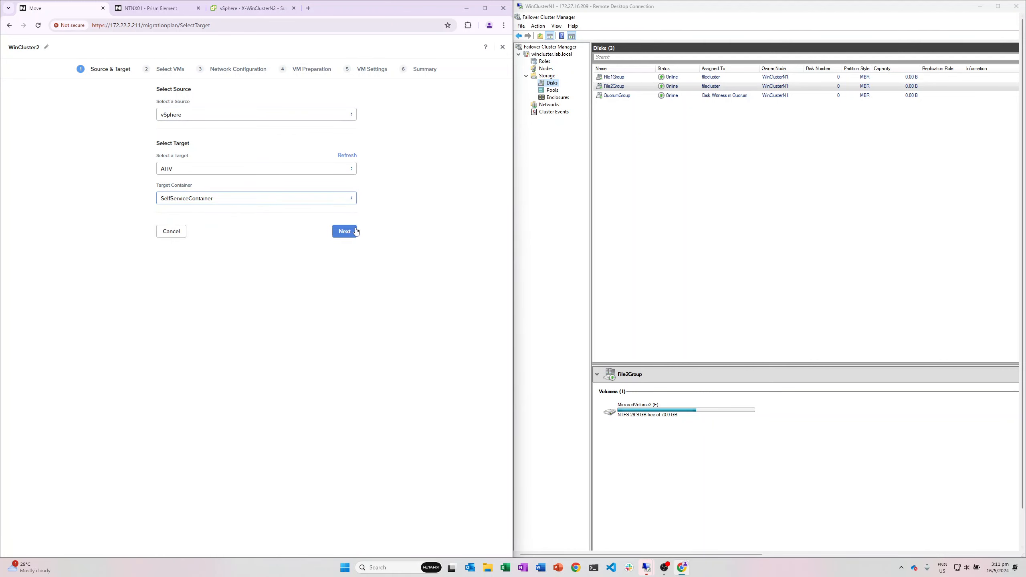
left_click(345, 231)
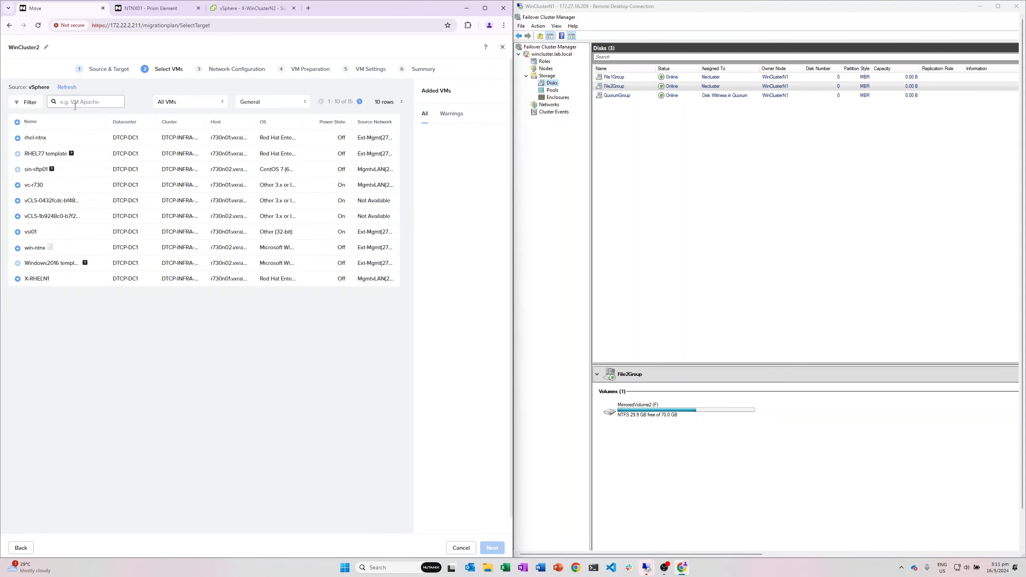
Step: Show 50 rows per page and add X-WinClusterN2 to the plan
left_click(67, 88)
left_click(378, 104)
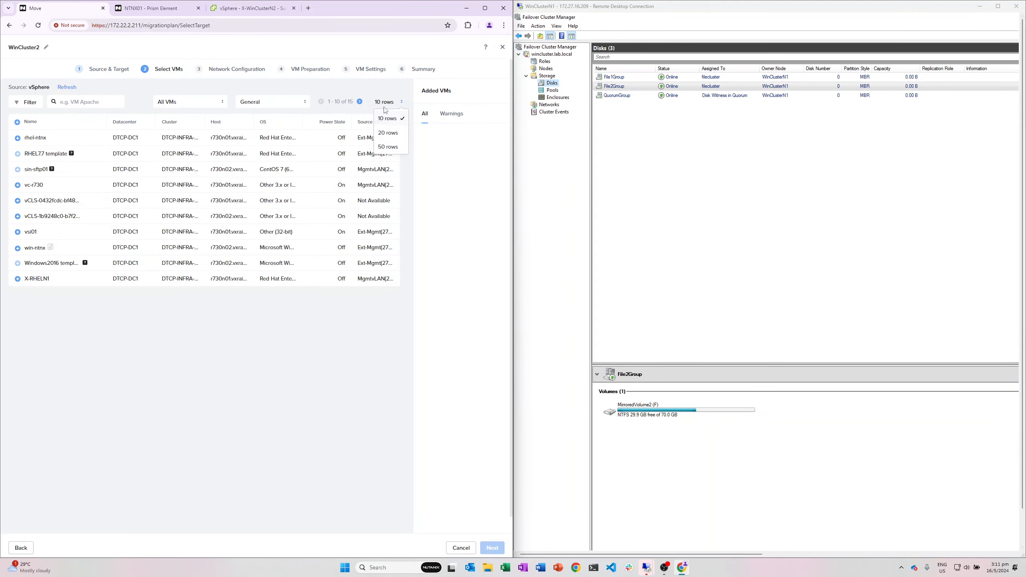
left_click(394, 150)
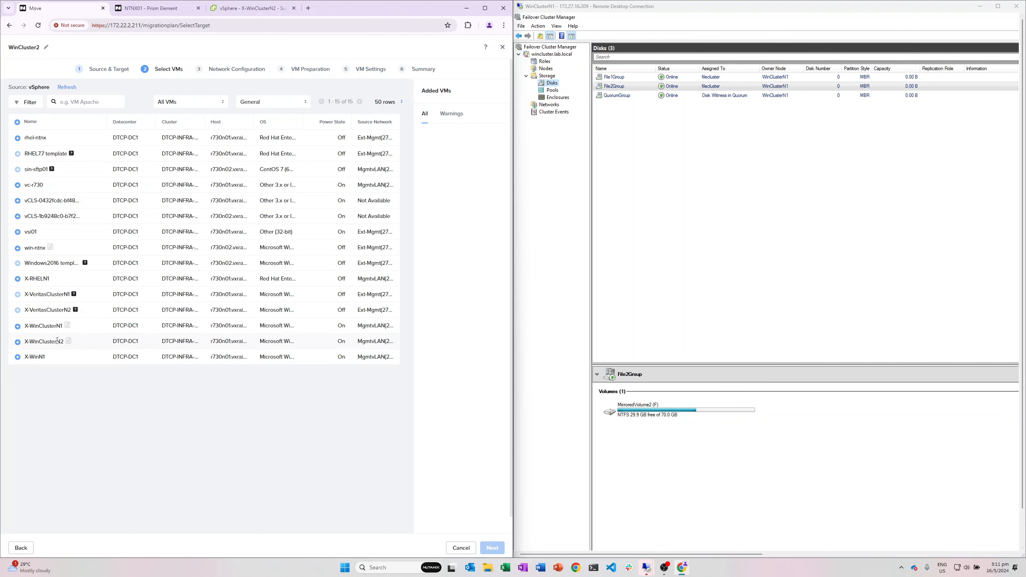
mouse_move(69, 342)
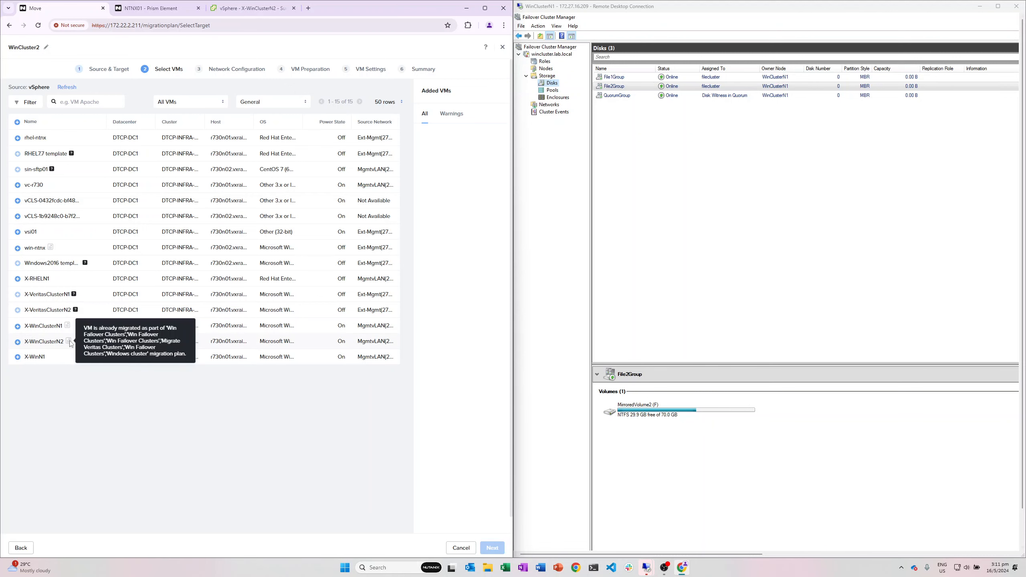
left_click(17, 342)
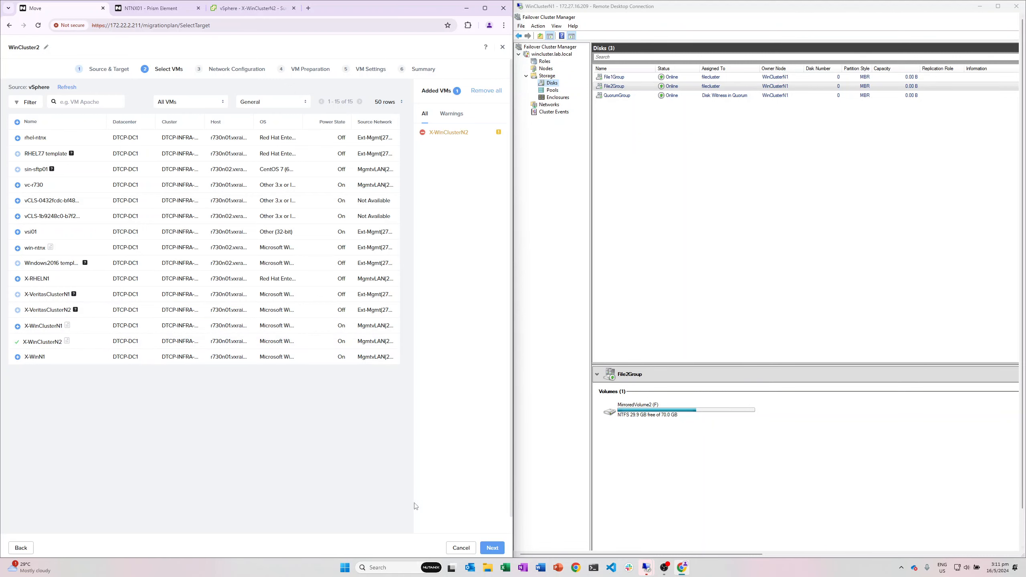
Step: Map the MgmtvLAN(2716) source network to target network VLAN2716
left_click(495, 550)
left_click(291, 121)
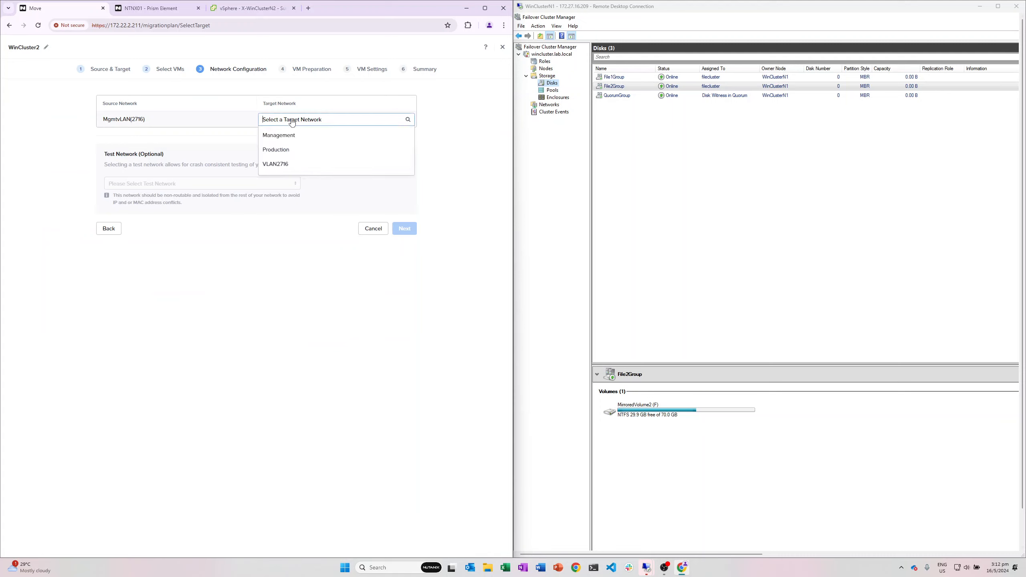
left_click(293, 162)
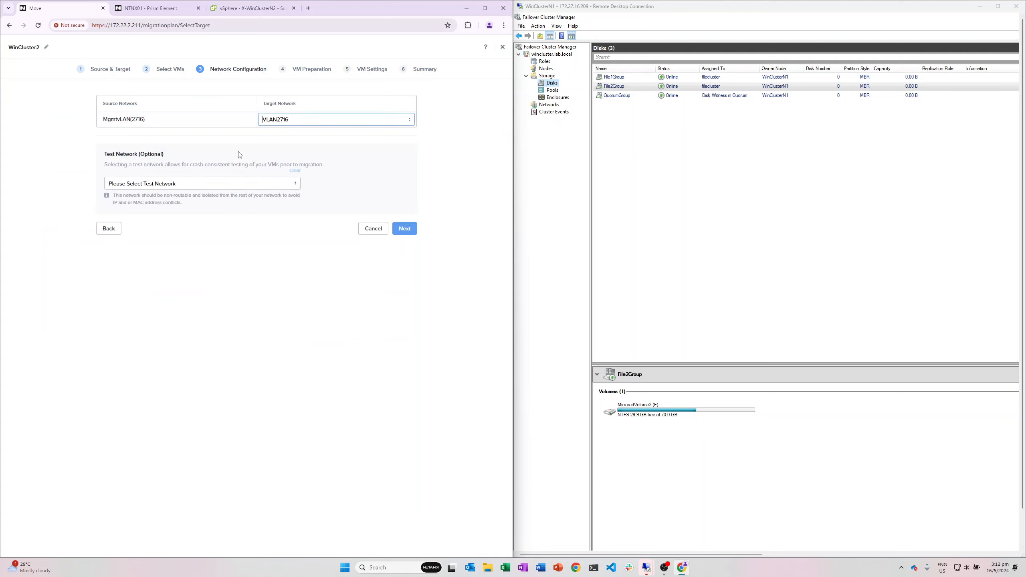
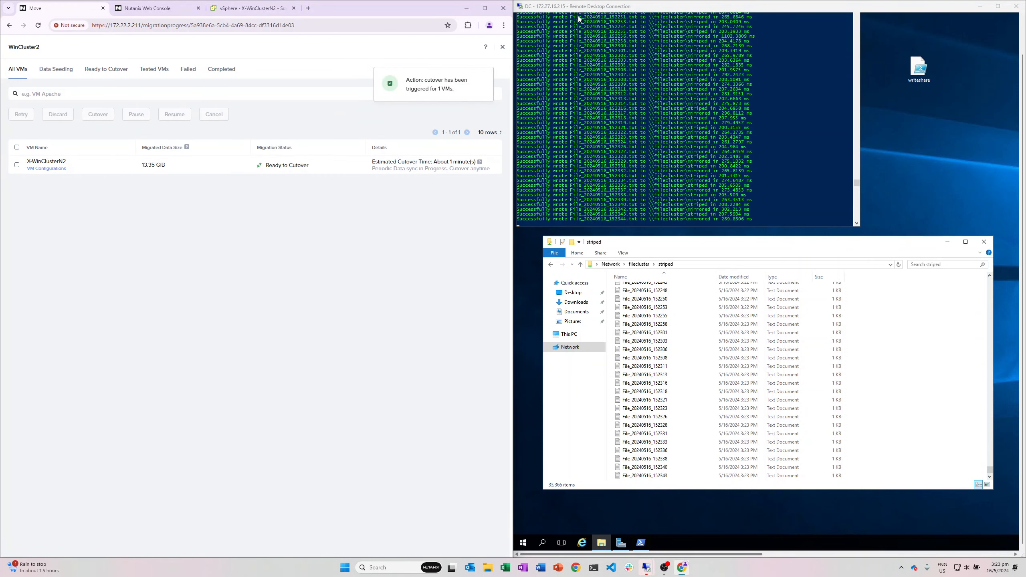
Step: Shrink the DC session and show vSphere's summary of X-WinClusterN2, powered off with adapters disconnected
left_click_drag(590, 6, 582, 83)
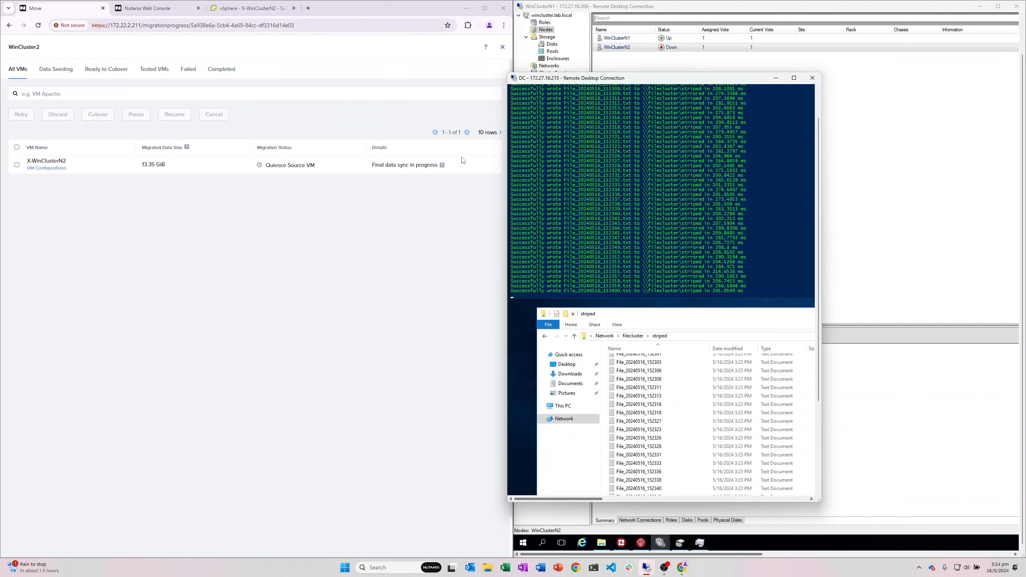
mouse_move(445, 169)
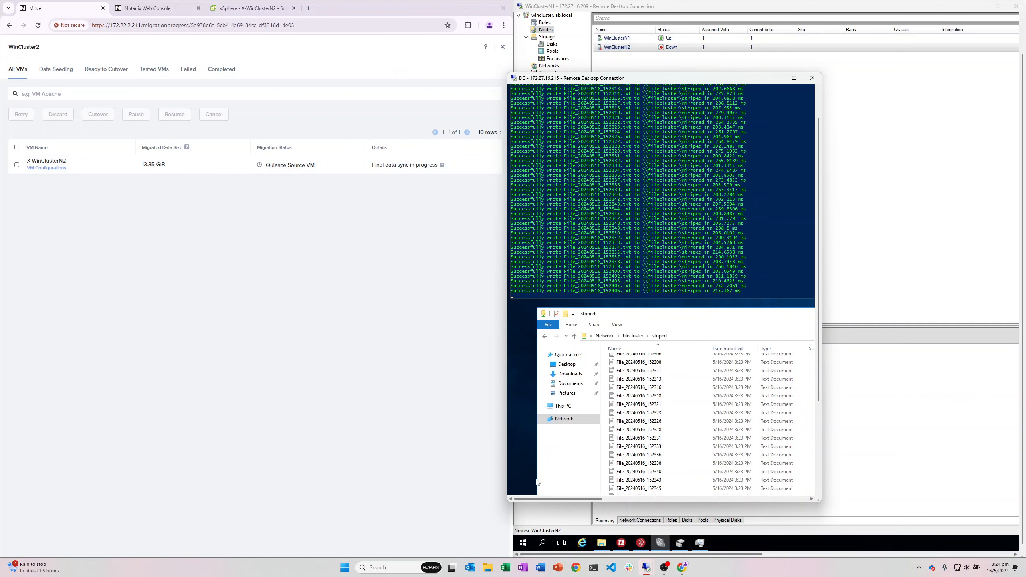
mouse_move(681, 568)
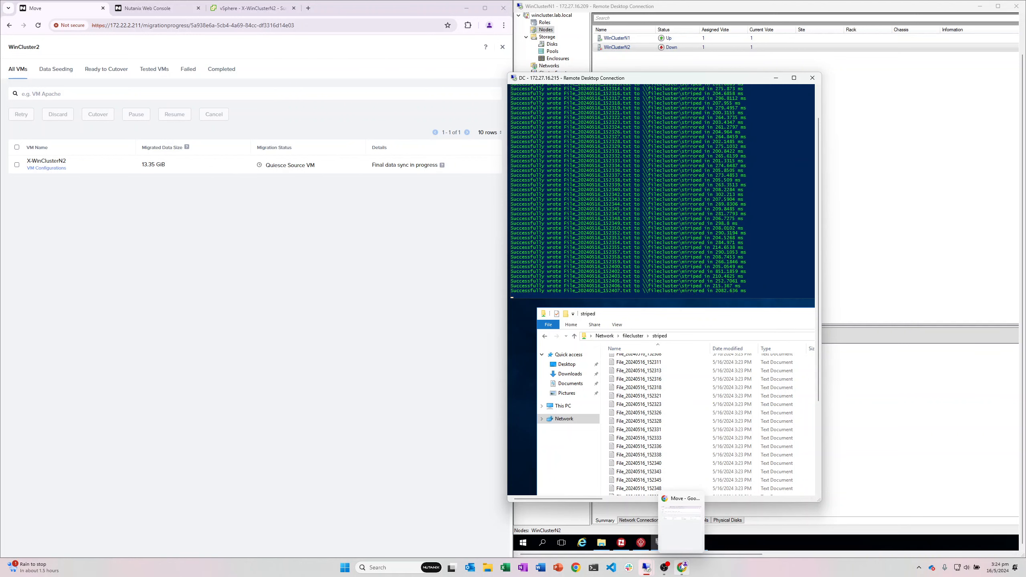
left_click(681, 568)
left_click(256, 8)
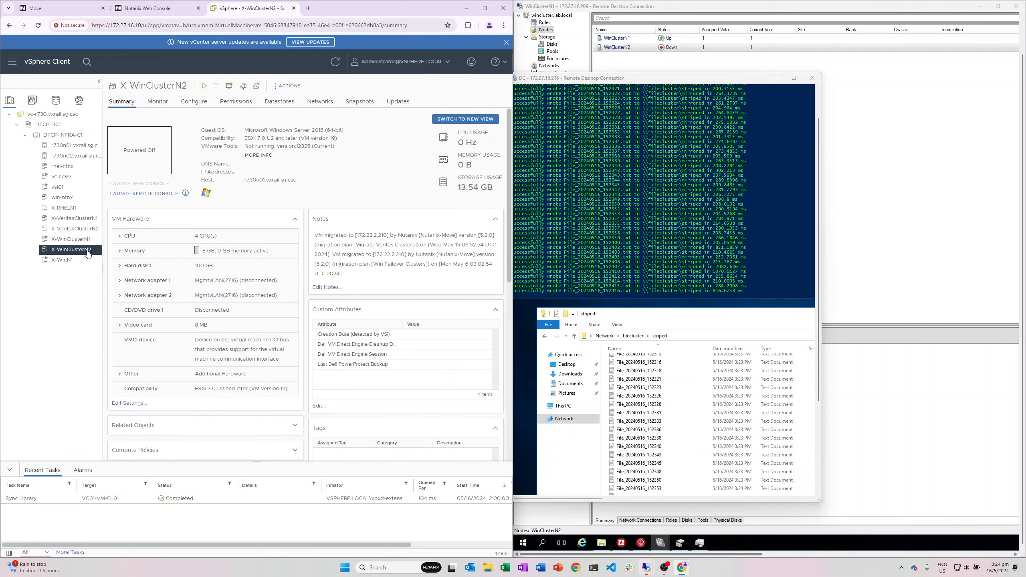
Step: Check X-WinClusterN2's MOVESnap-0, MOVESnap-1 and MOVESnap-2 snapshots, then return to Move's progress page
left_click(359, 101)
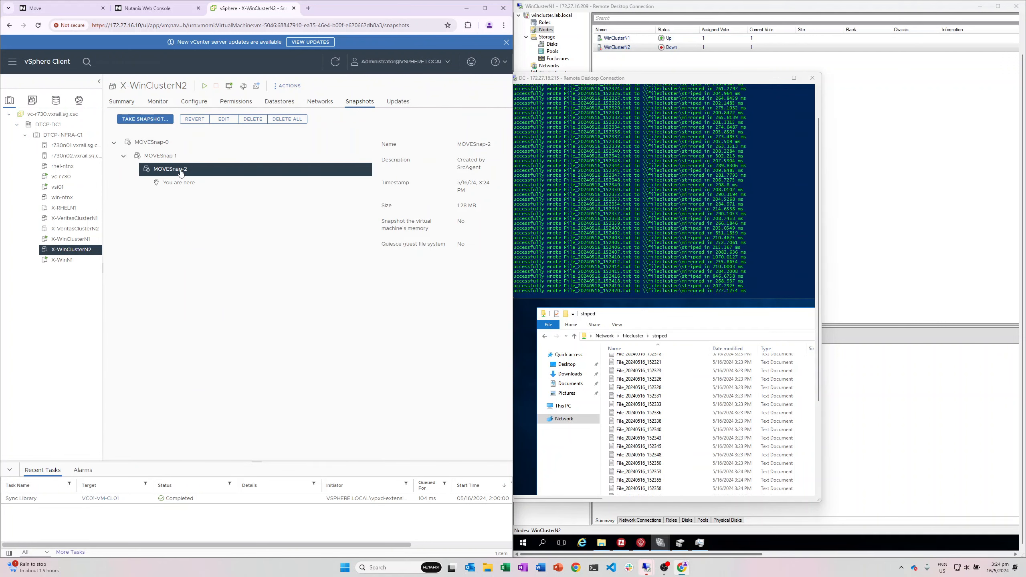
left_click(153, 8)
left_click(90, 11)
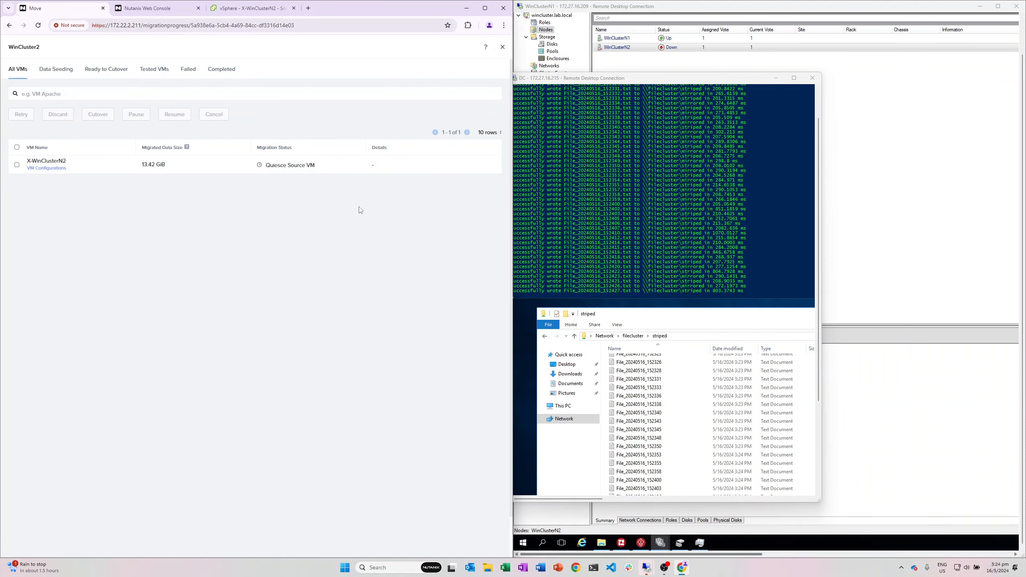
Step: Dismiss the Remote Desktop publisher warning and the leftover connection dialog
mouse_move(646, 567)
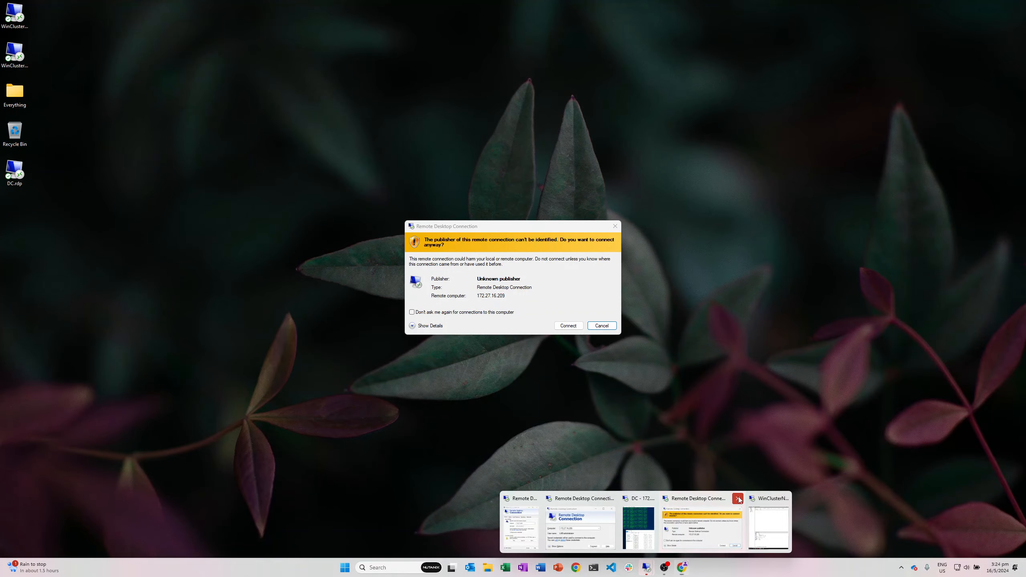
left_click(732, 501)
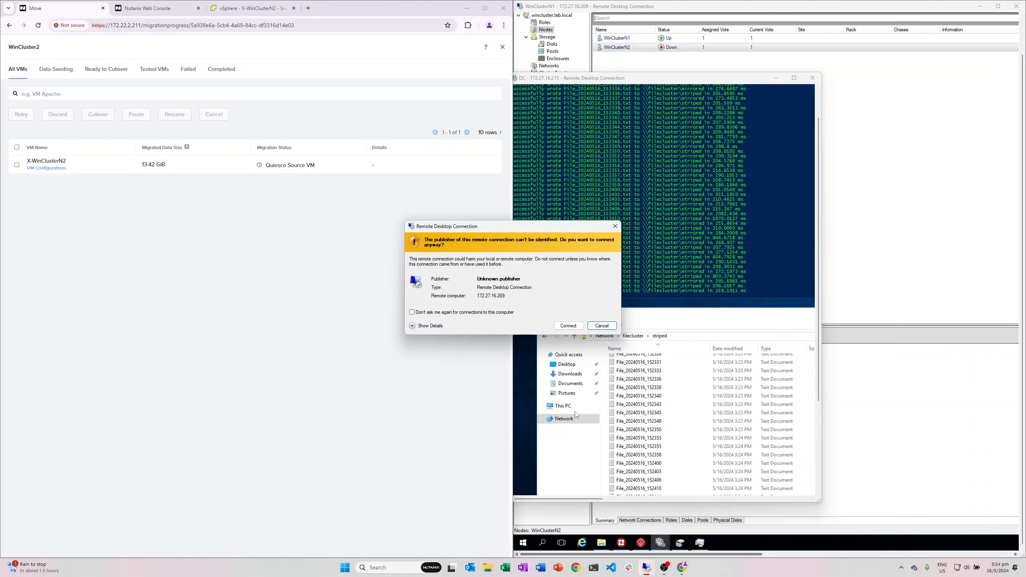
left_click(600, 325)
mouse_move(646, 567)
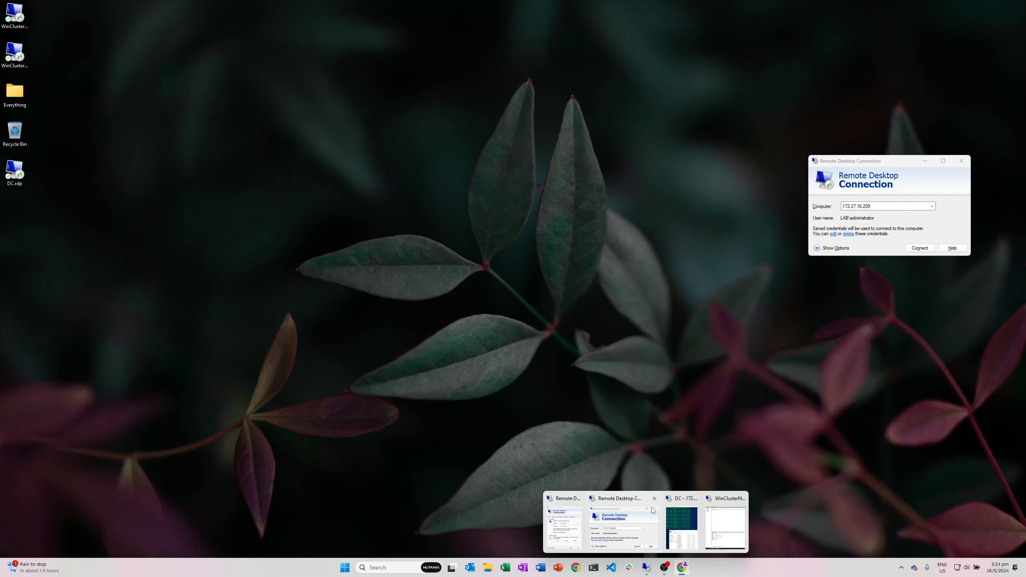
left_click(654, 498)
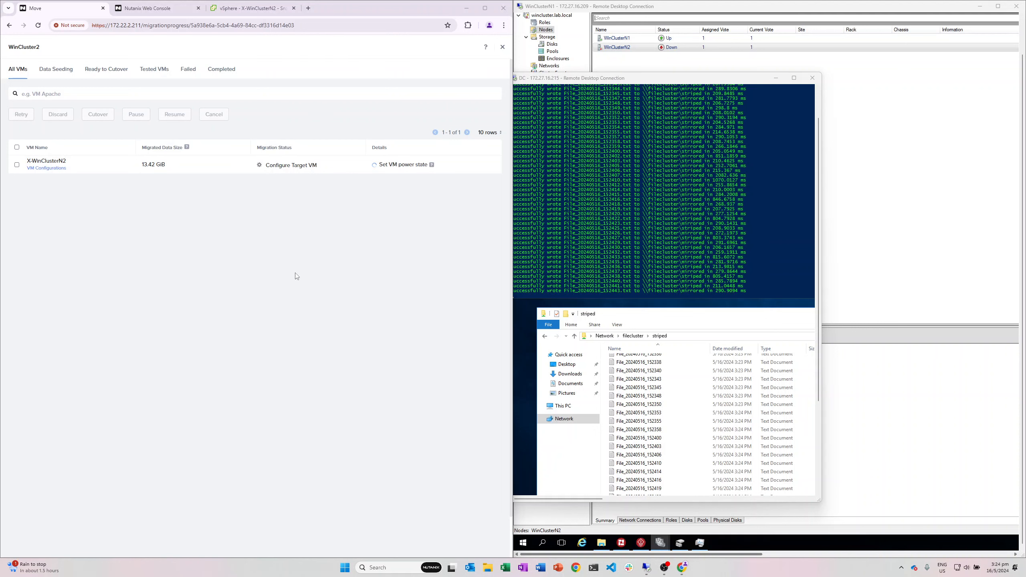
Step: Sign in to Prism Element with the admin account and its password
key("ctrl+Tab")
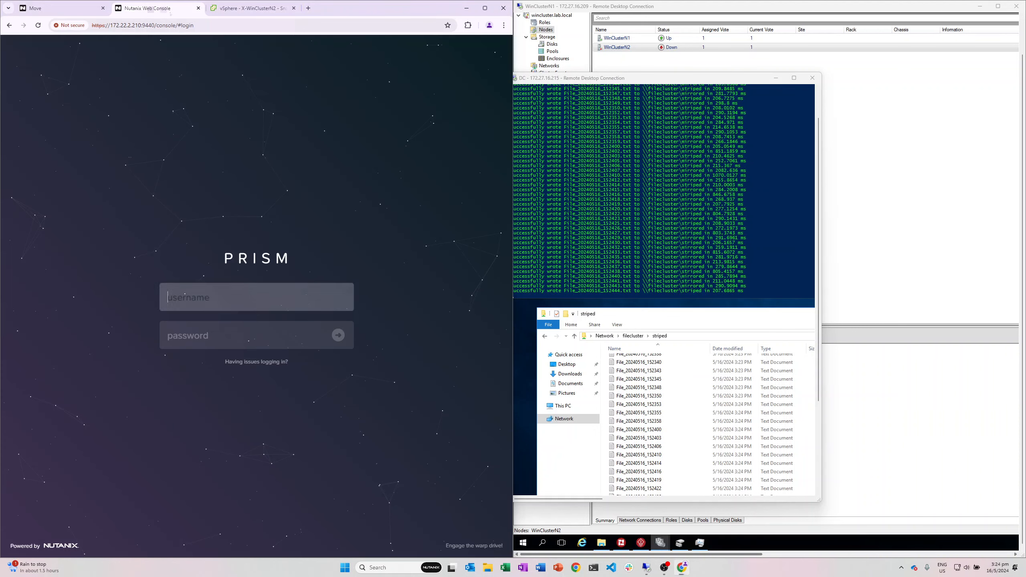
type("admin")
key("Tab")
type("****")
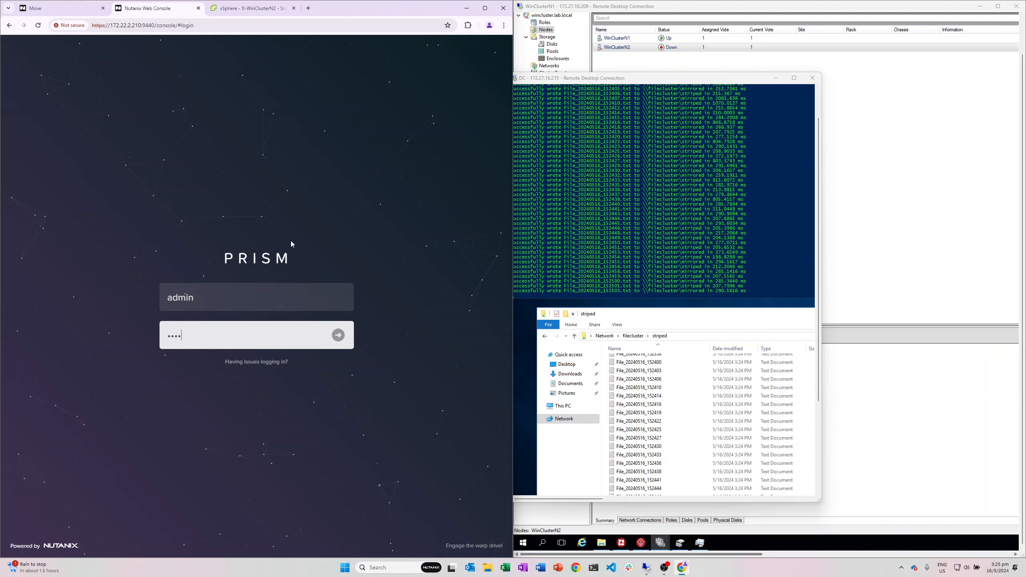
type("****")
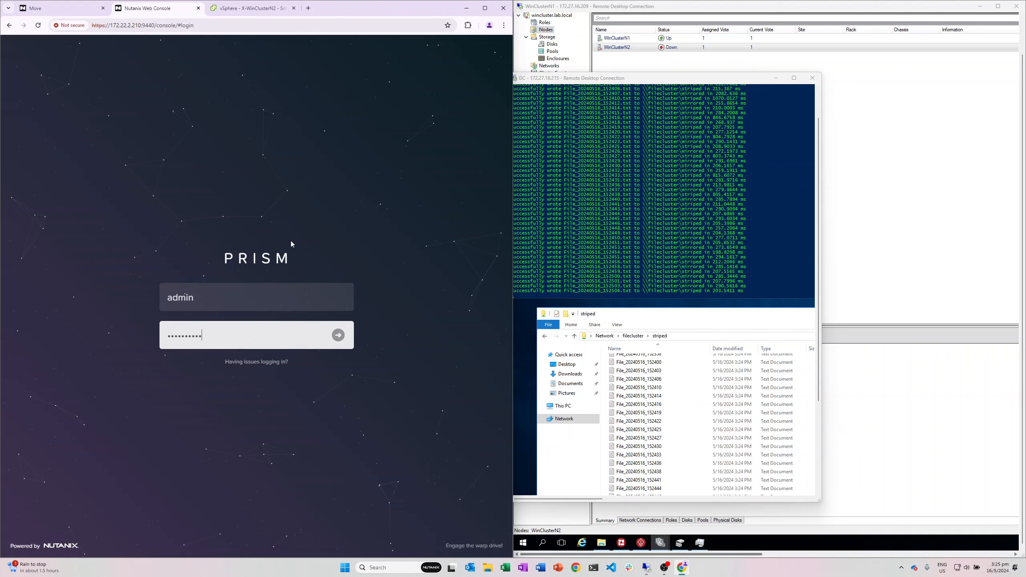
key("Return")
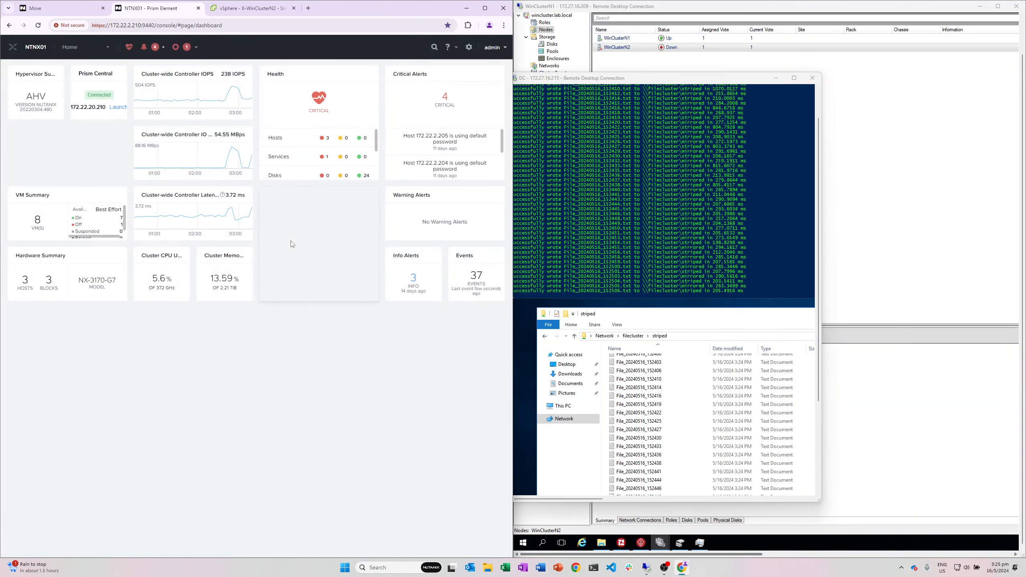
Step: Select X-WinClusterN2 in the VM list on host NXHOST02 and check its console's lock screen
left_click(80, 48)
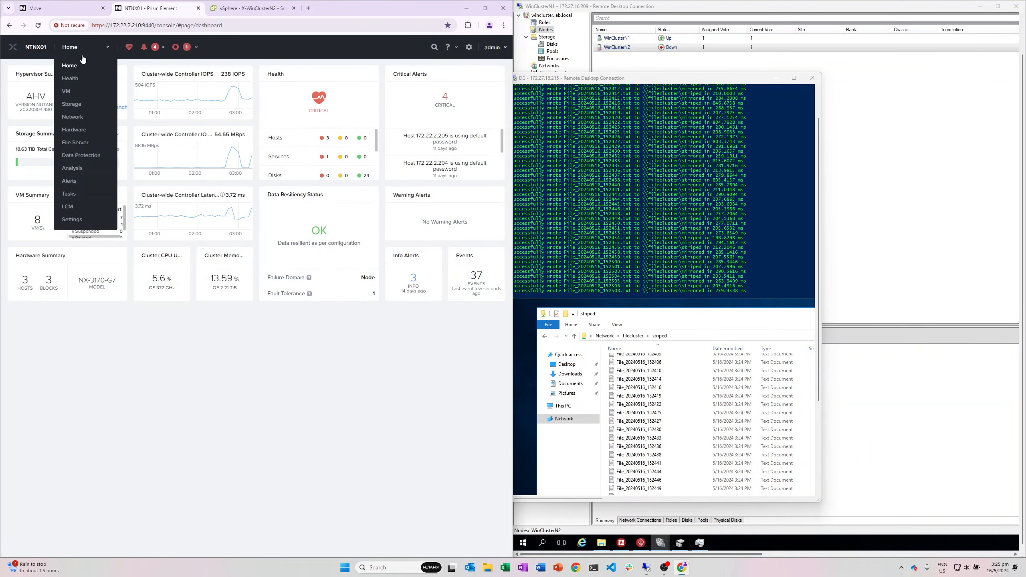
left_click(70, 92)
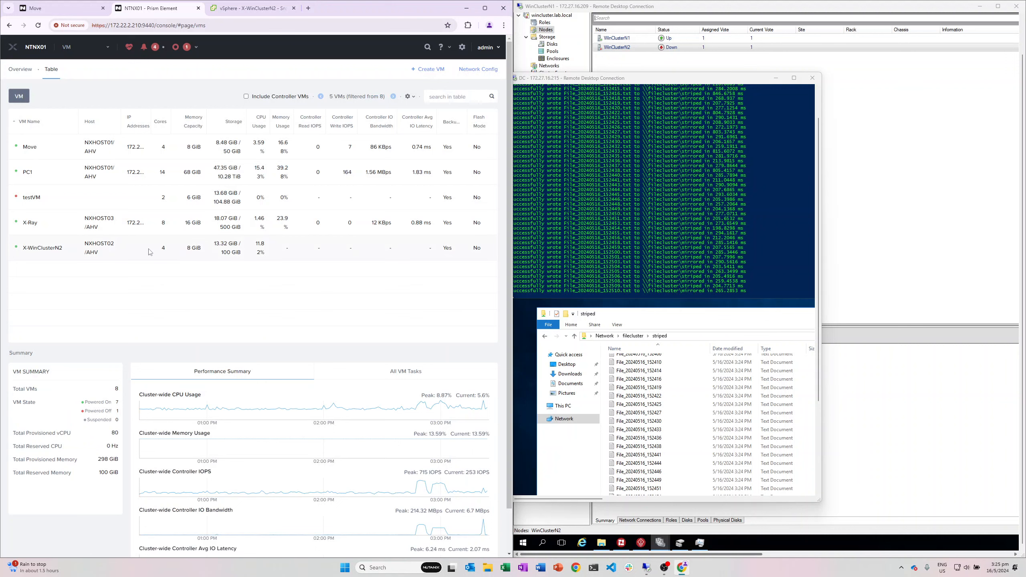
left_click(150, 251)
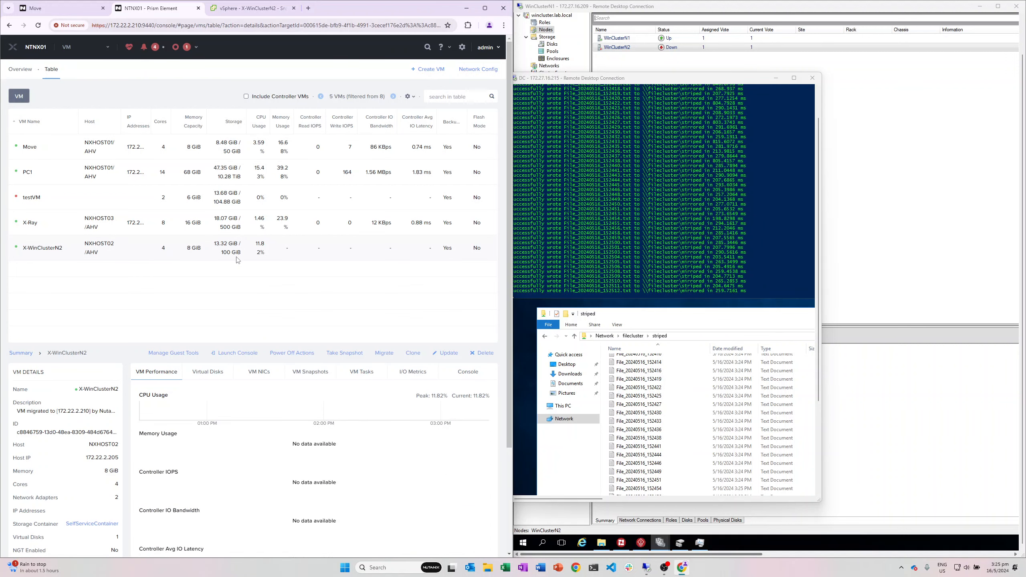
left_click(237, 354)
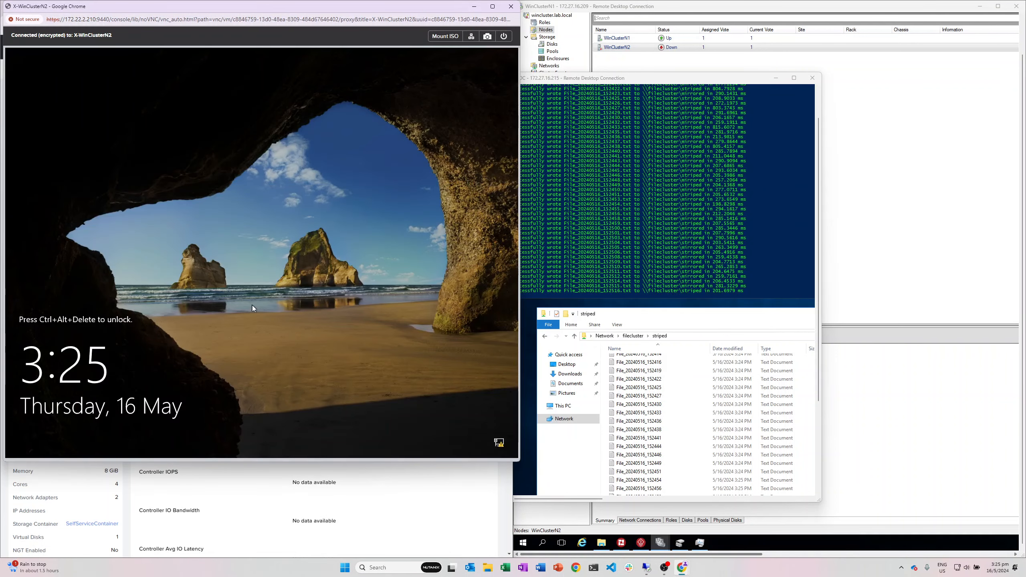
left_click(474, 6)
mouse_move(484, 8)
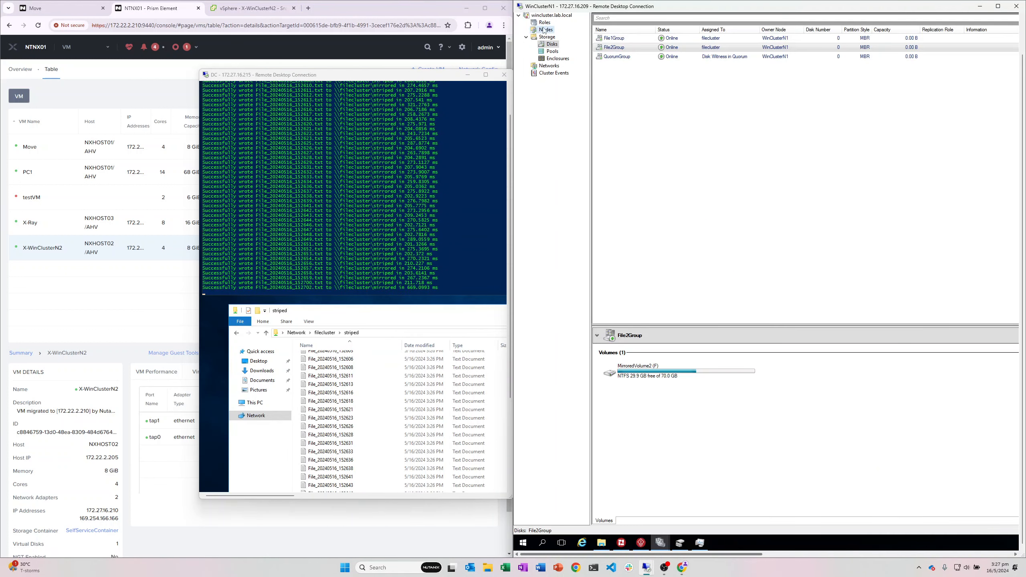
Step: Show the cluster Nodes list with WinClusterN1 Up and WinClusterN2 still Down
left_click(546, 29)
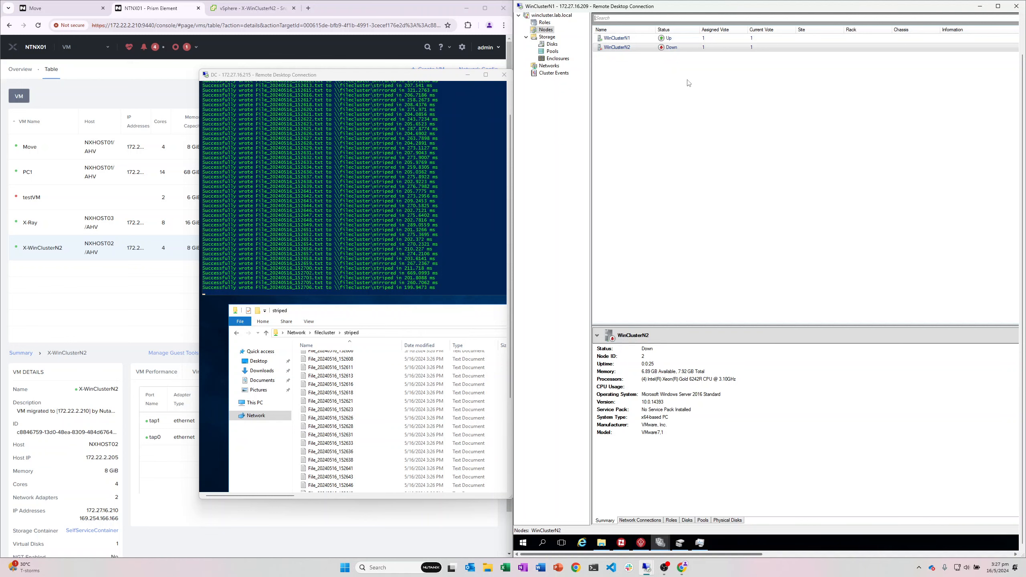
mouse_move(348, 77)
left_mouse_down()
mouse_move(588, 86)
mouse_move(337, 84)
left_mouse_up()
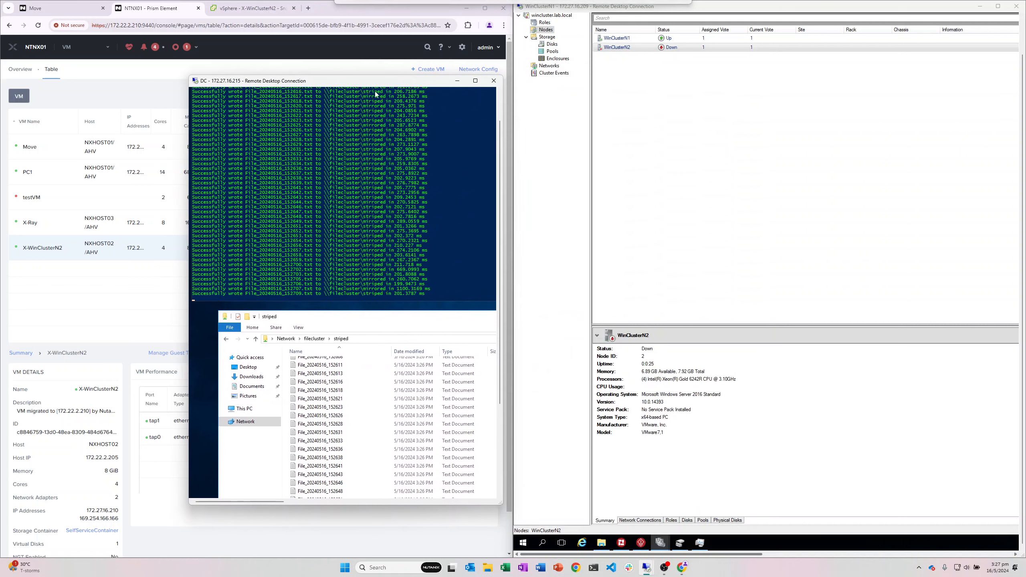
left_click(715, 138)
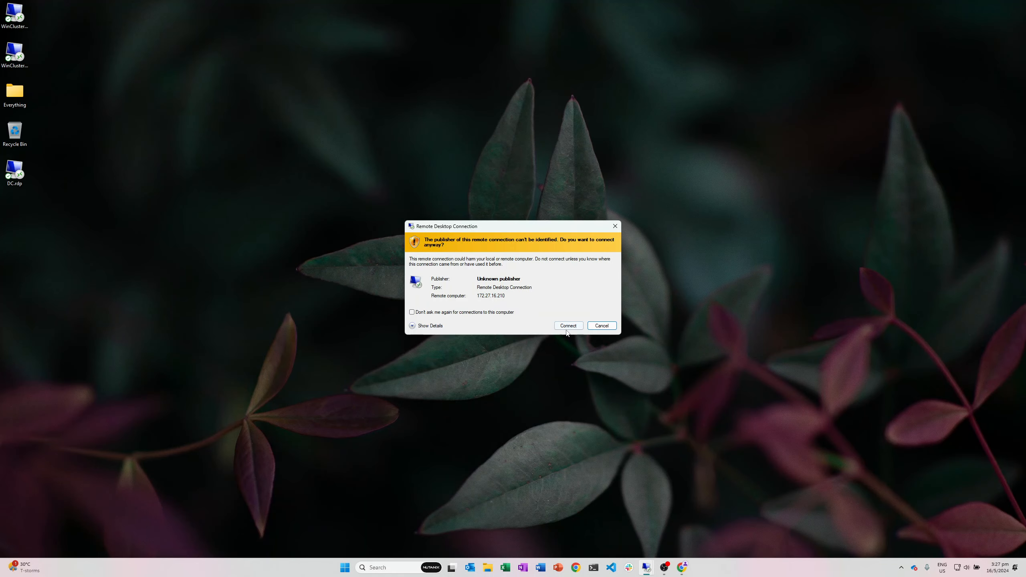
Step: Remote into 172.27.16.210, connect VEA to localhost and list its volumes and disks
left_click(568, 326)
left_click(538, 360)
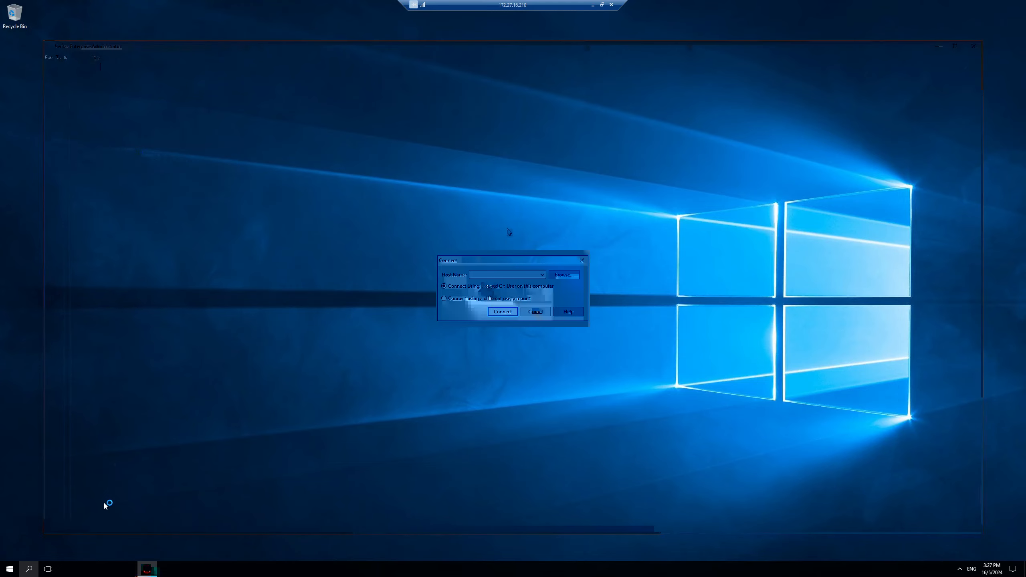
left_click(503, 312)
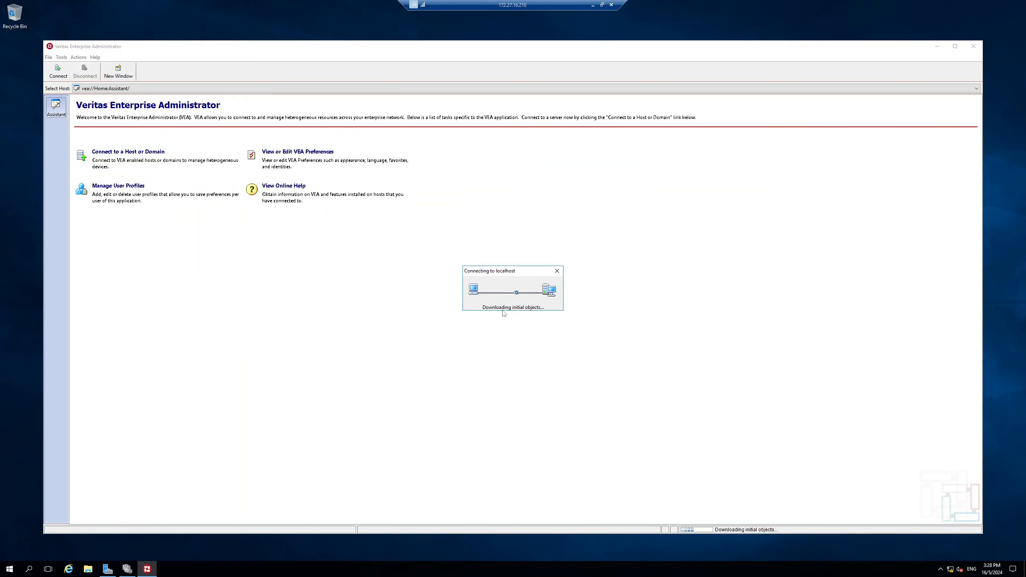
left_click(515, 312)
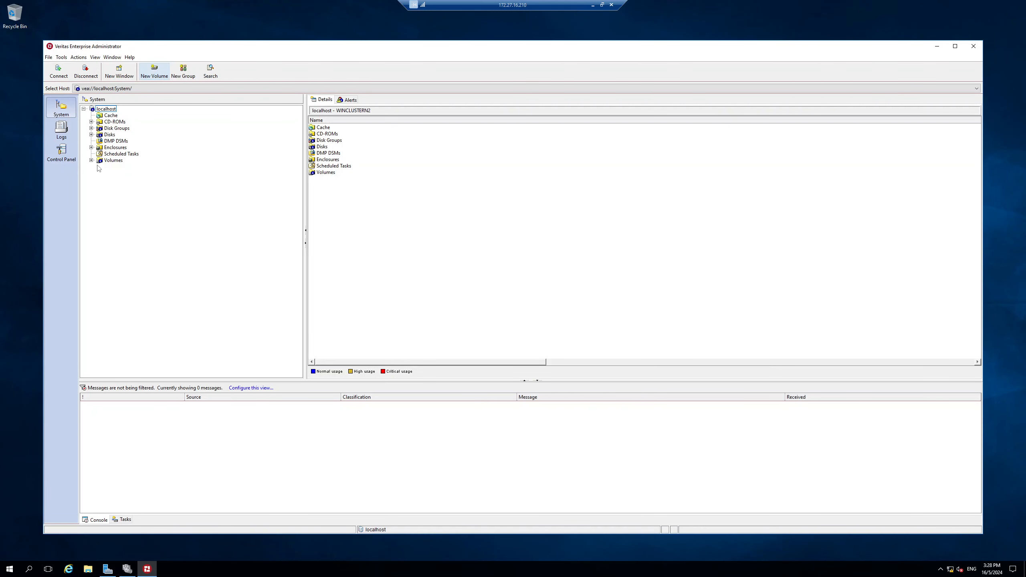
left_click(92, 161)
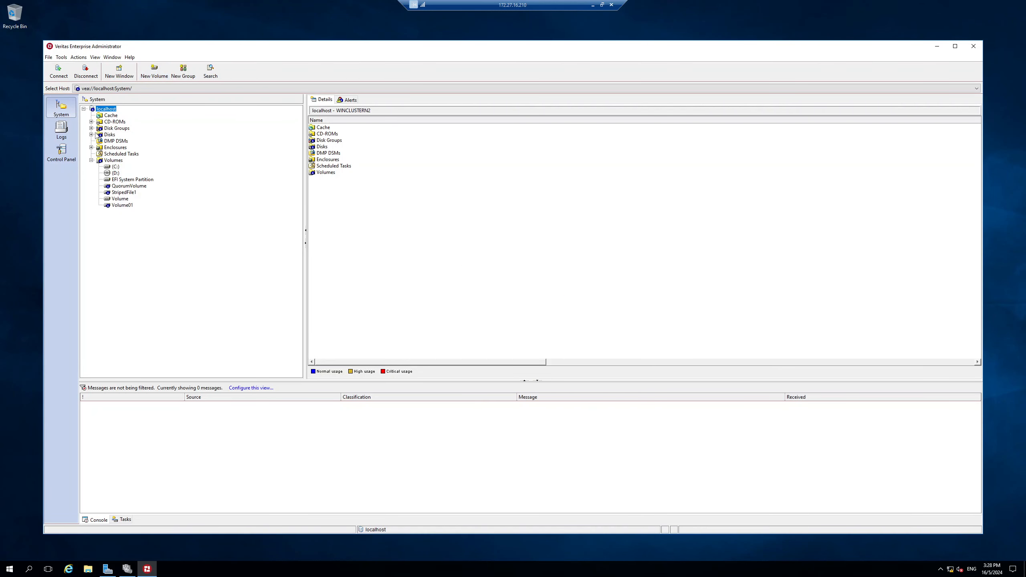
left_click(91, 135)
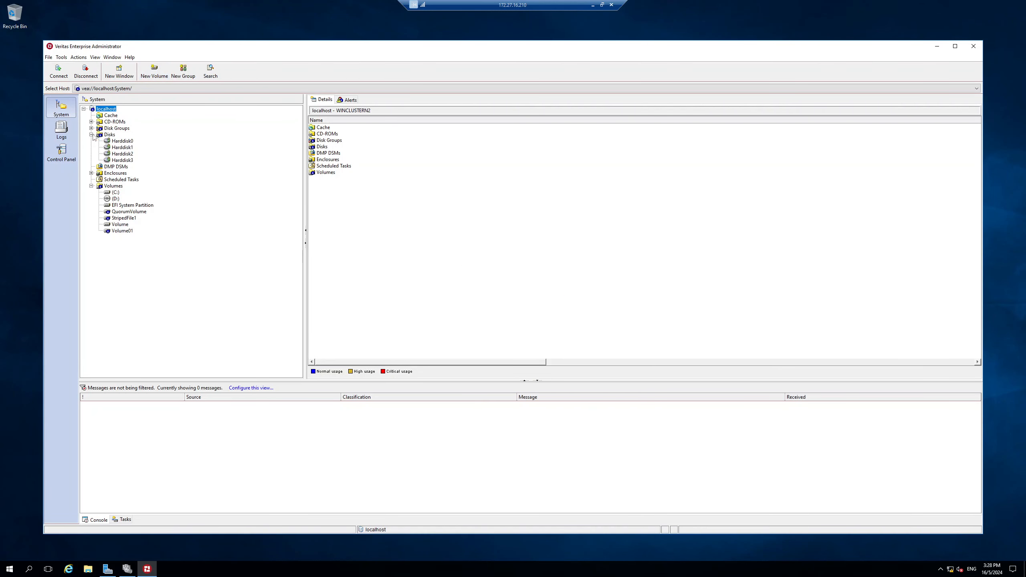
Step: Launch the iSCSI Initiator to confirm all three targets show Connected
left_click(24, 568)
type("iscsi")
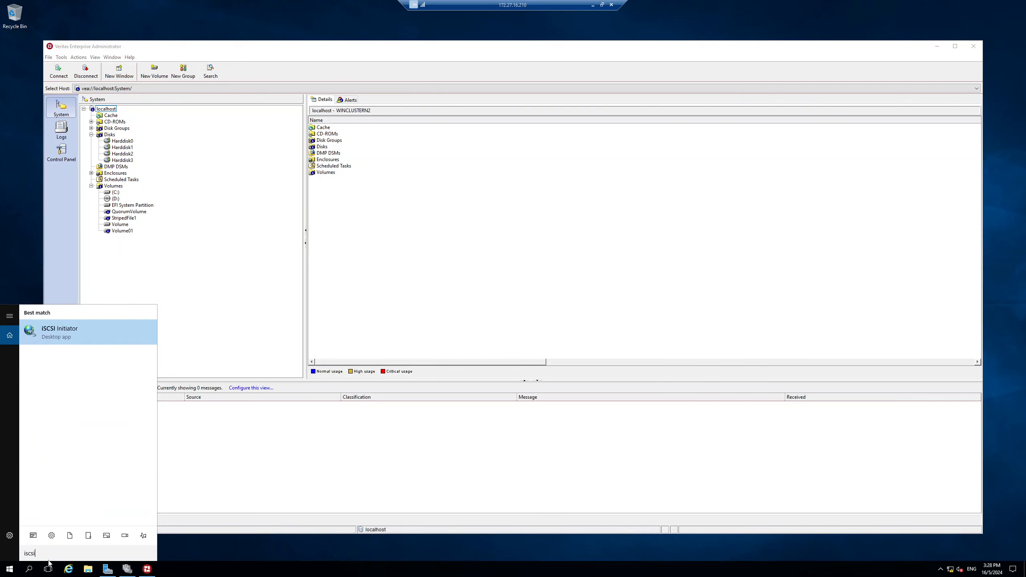
key("Return")
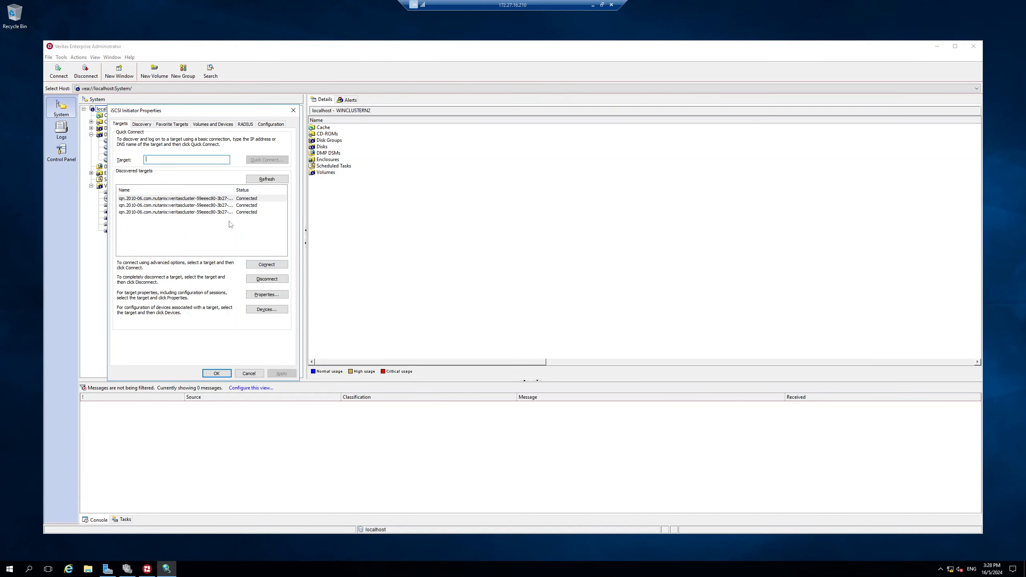
left_click(602, 5)
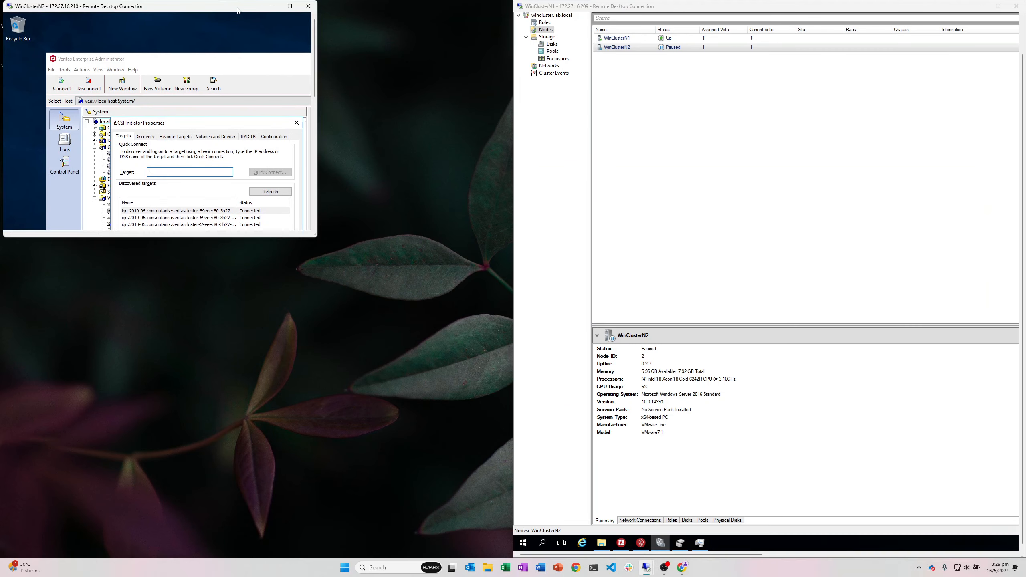
Step: Place the two sessions side by side and resume the paused node WinClusterN2
left_click_drag(238, 11, 1, 133)
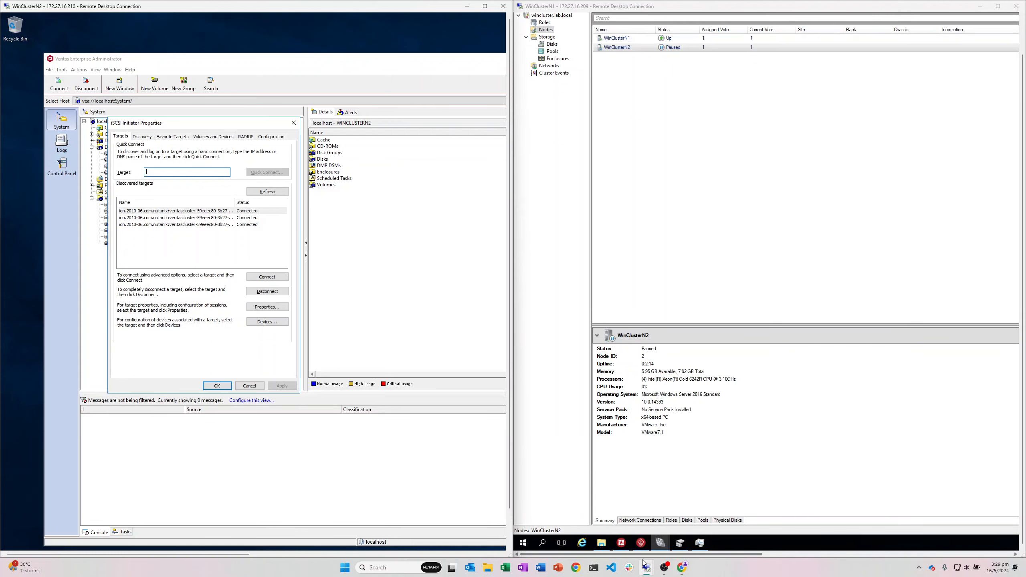
mouse_move(645, 568)
left_click(604, 525)
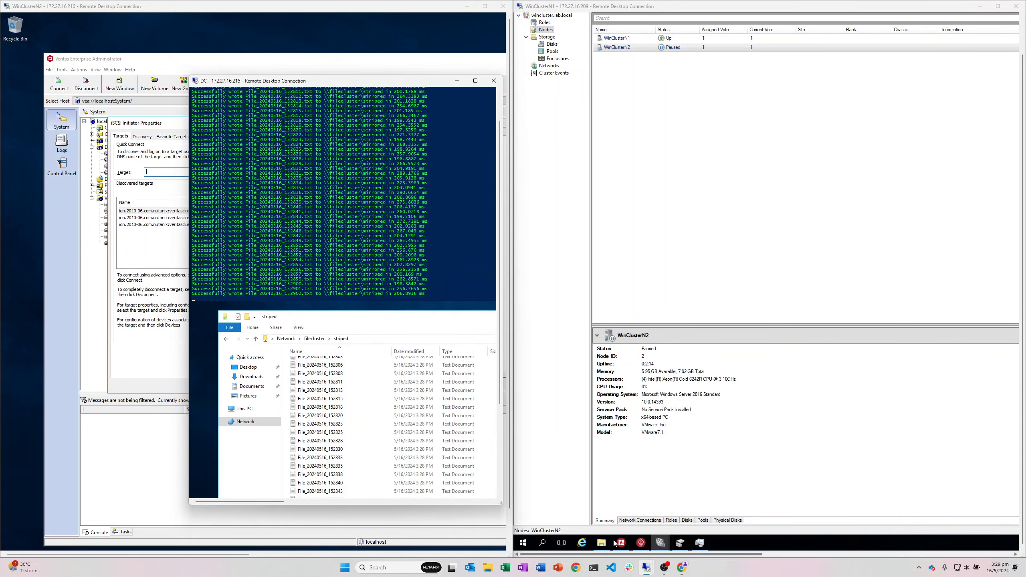
left_click_drag(348, 81, 740, 163)
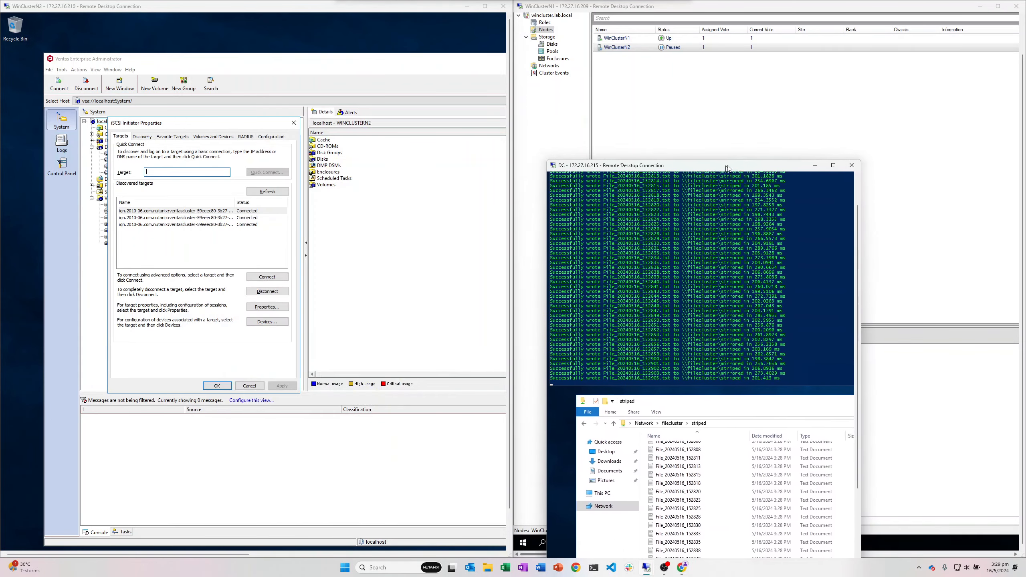
key("super+Left")
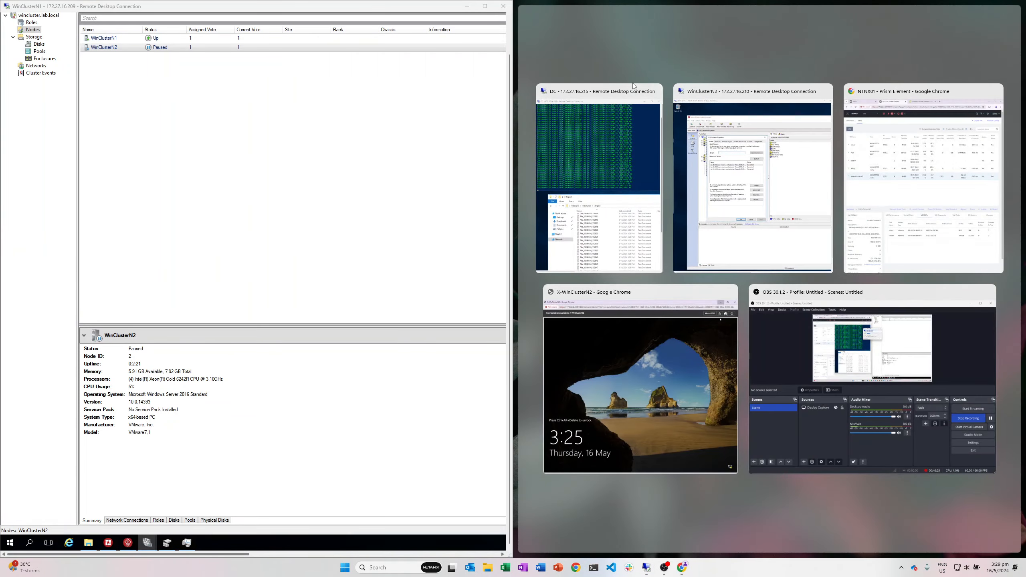
left_click(620, 90)
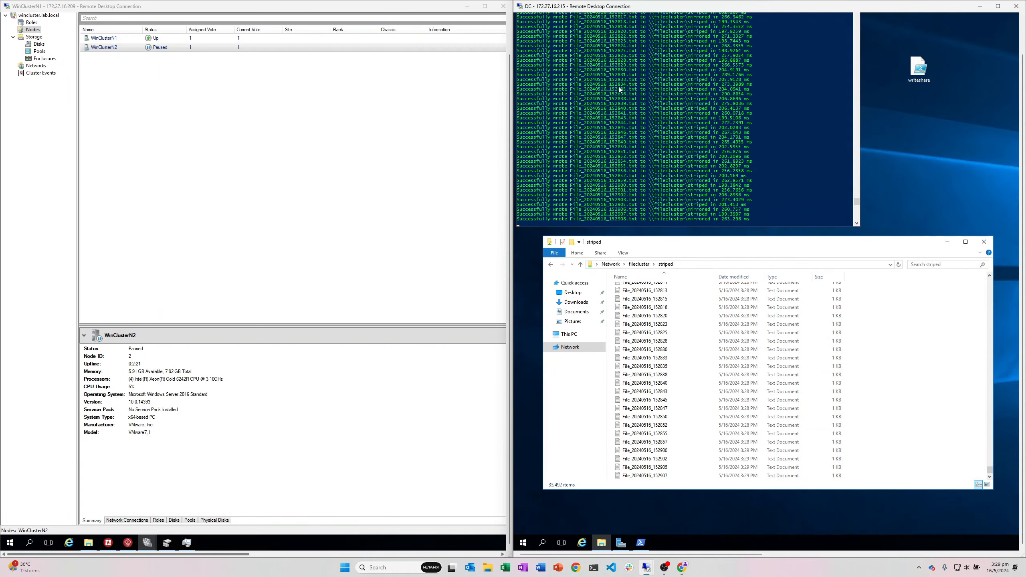
right_click(147, 49)
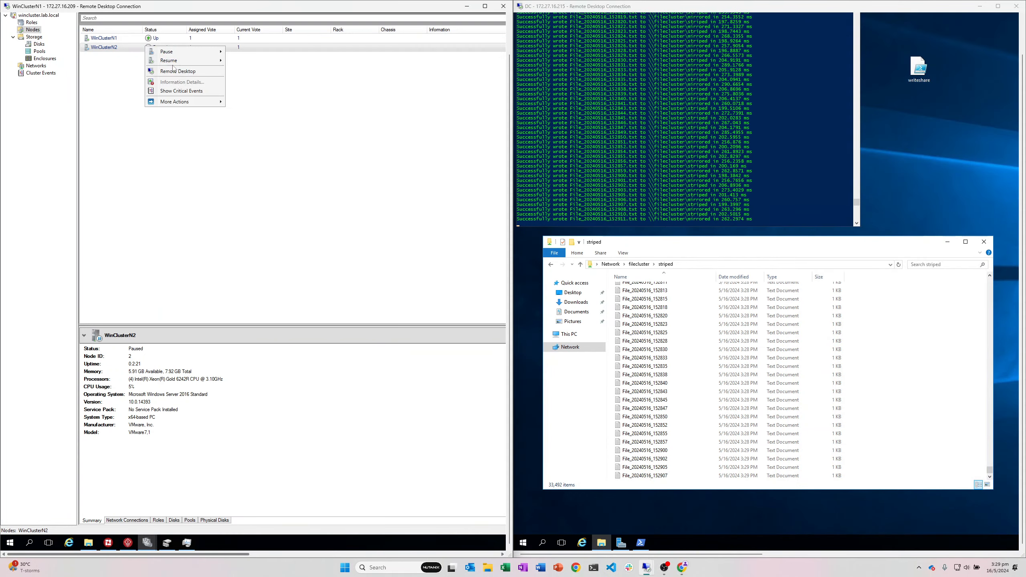
mouse_move(190, 60)
left_click(243, 70)
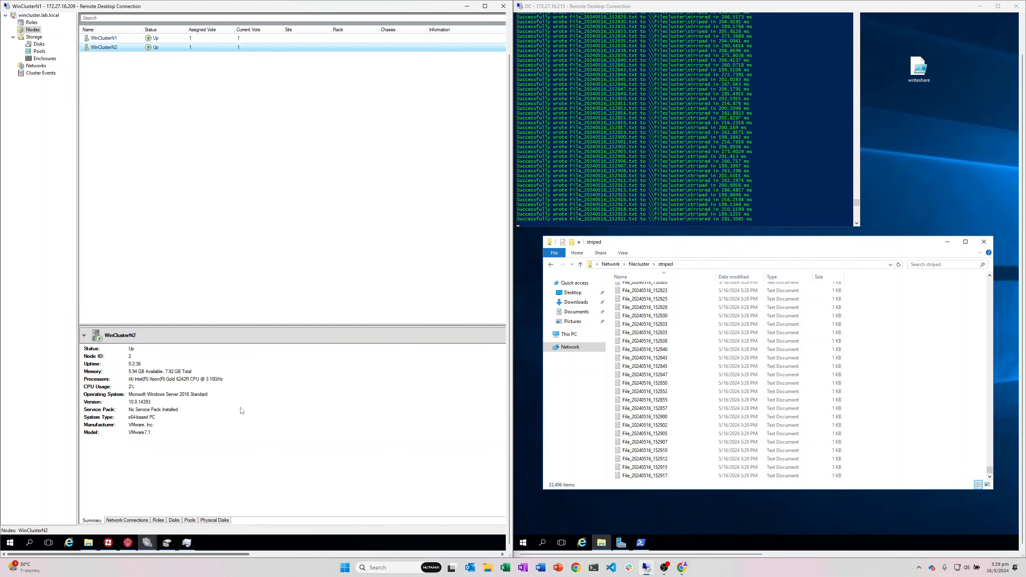
Step: Move the core cluster resources to node WinClusterN2
left_click_drag(180, 555, 514, 535)
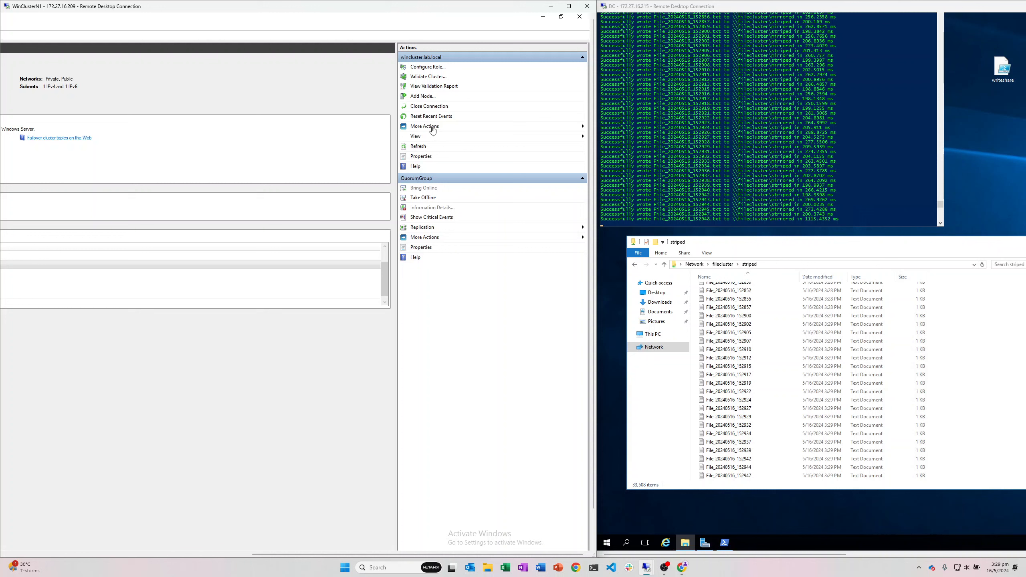
left_click(431, 127)
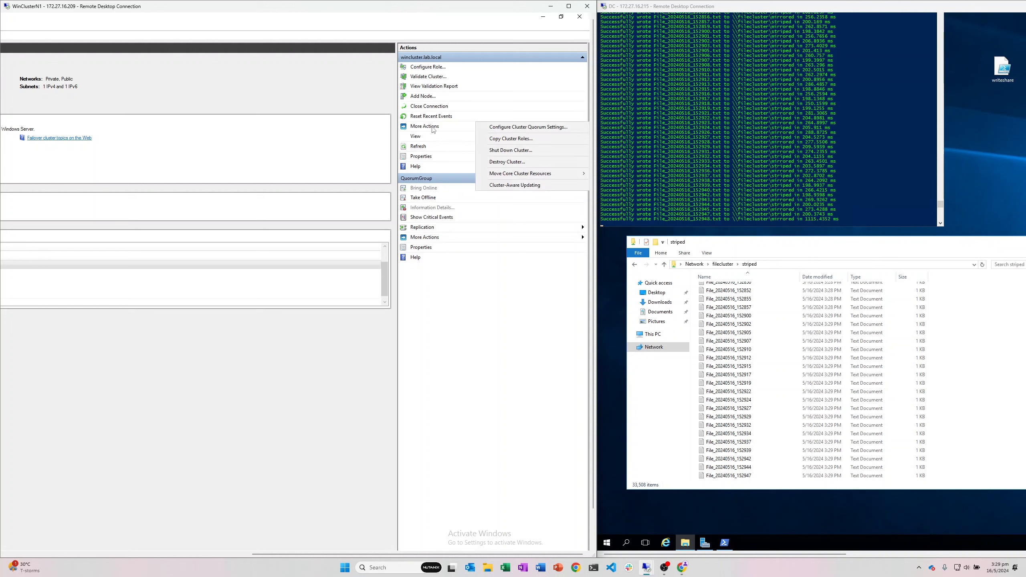
mouse_move(498, 175)
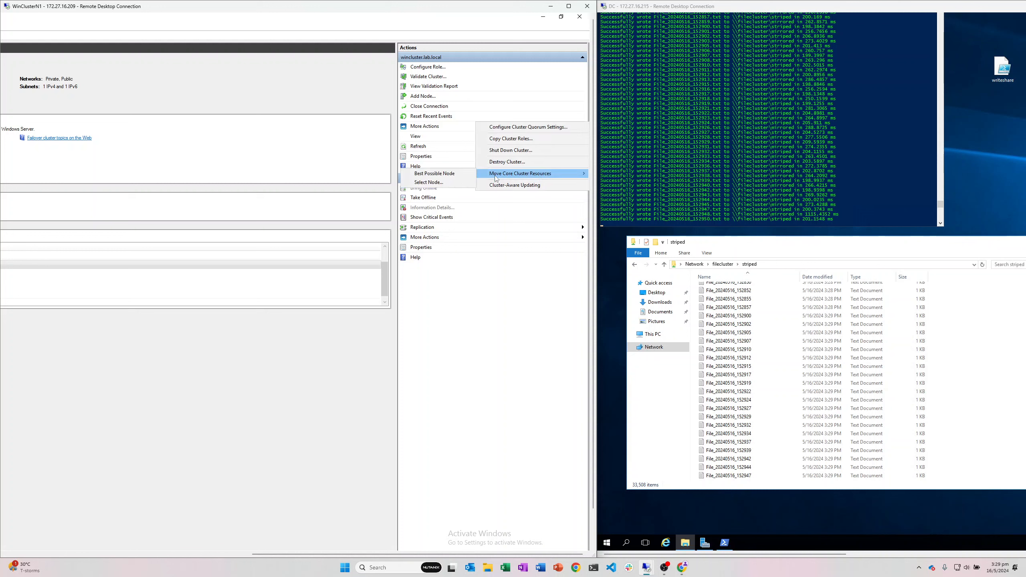
left_click(443, 182)
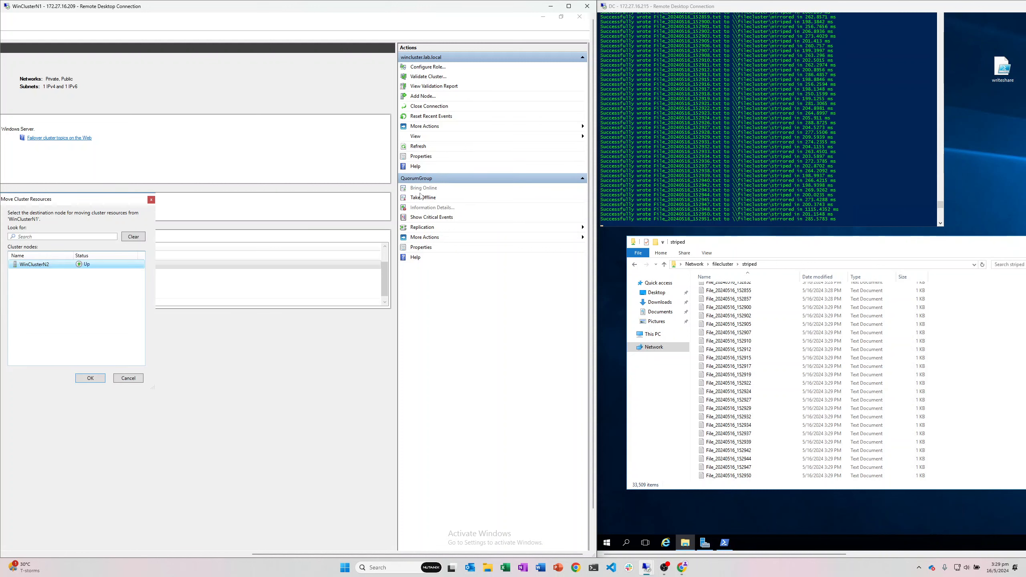
left_click(90, 378)
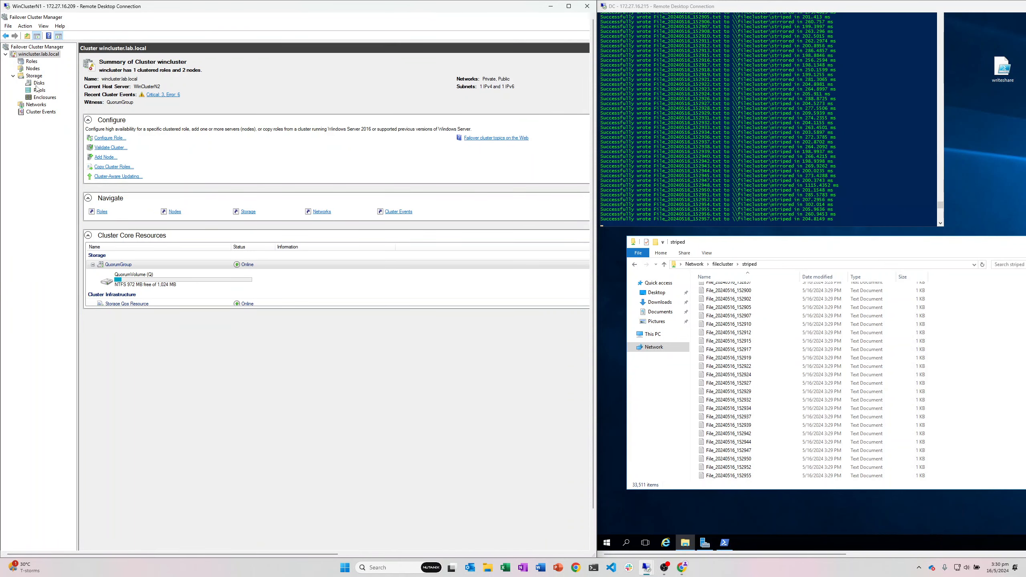
Step: Confirm in Disks that QuorumGroup's disk witness is Online and owned by WinClusterN2
left_click(38, 83)
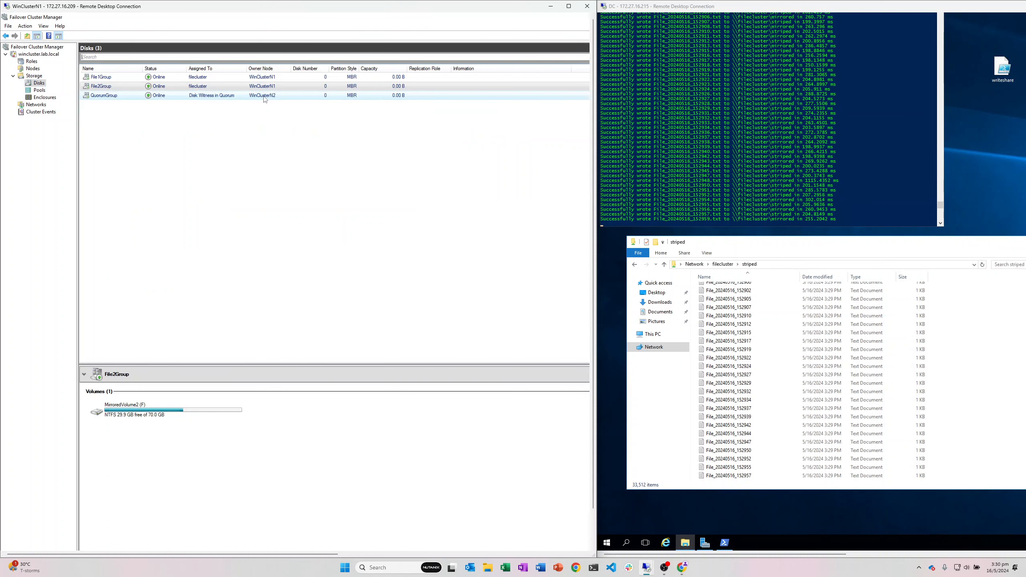
left_click(265, 97)
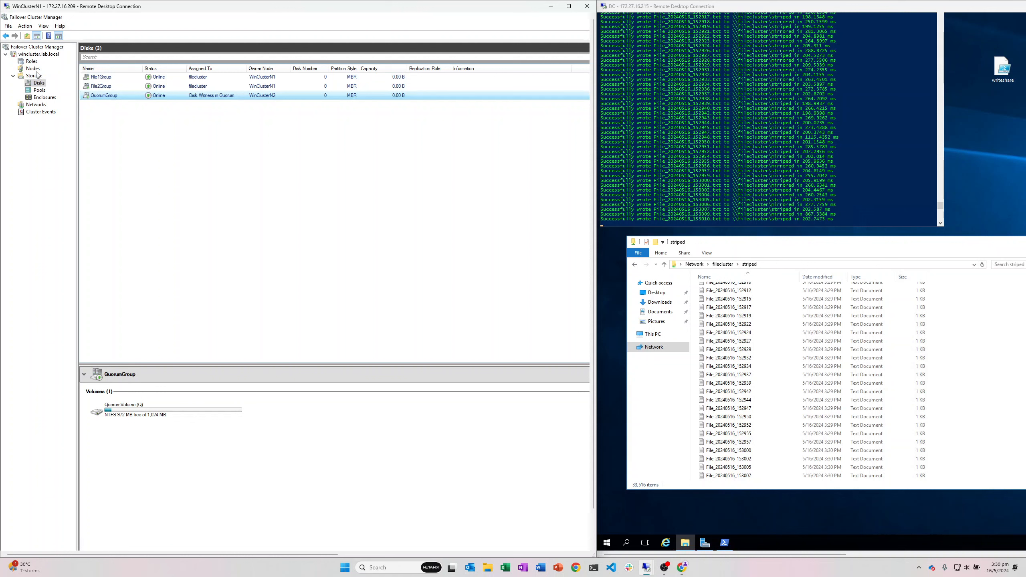
left_click(33, 69)
left_click(29, 77)
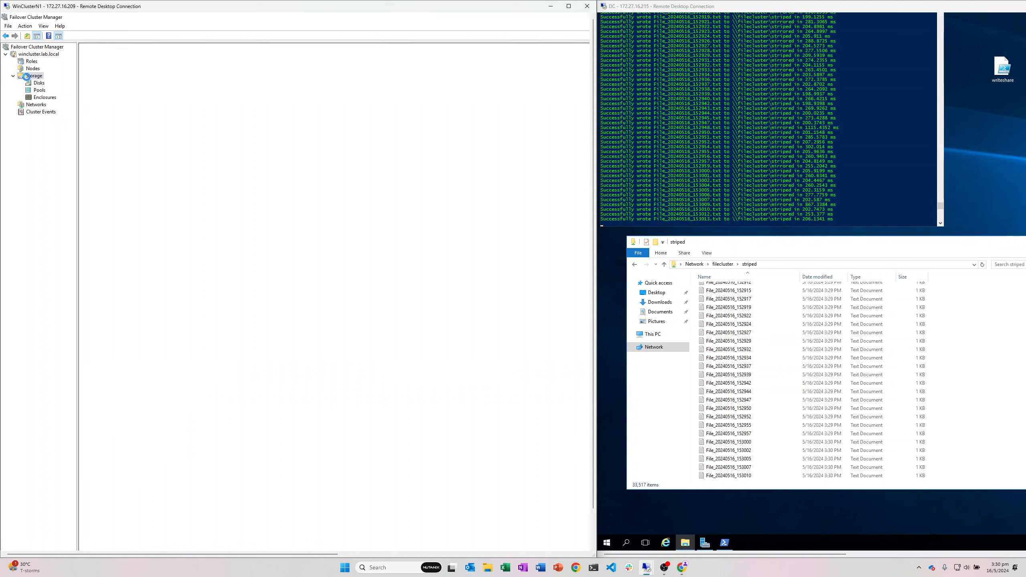
left_click(30, 66)
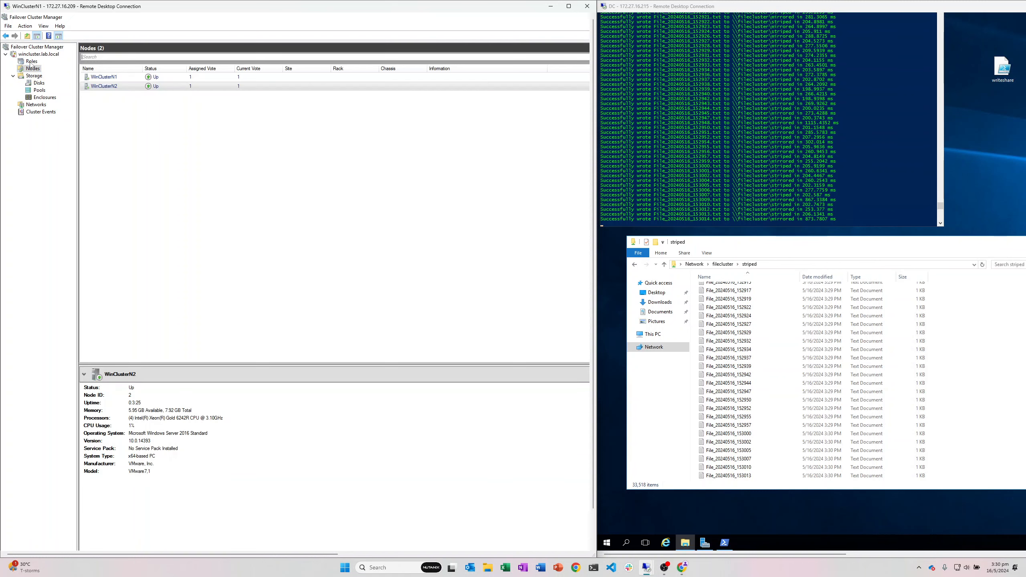
Step: Move the filecluster role to node WinClusterN2
left_click(29, 61)
right_click(115, 80)
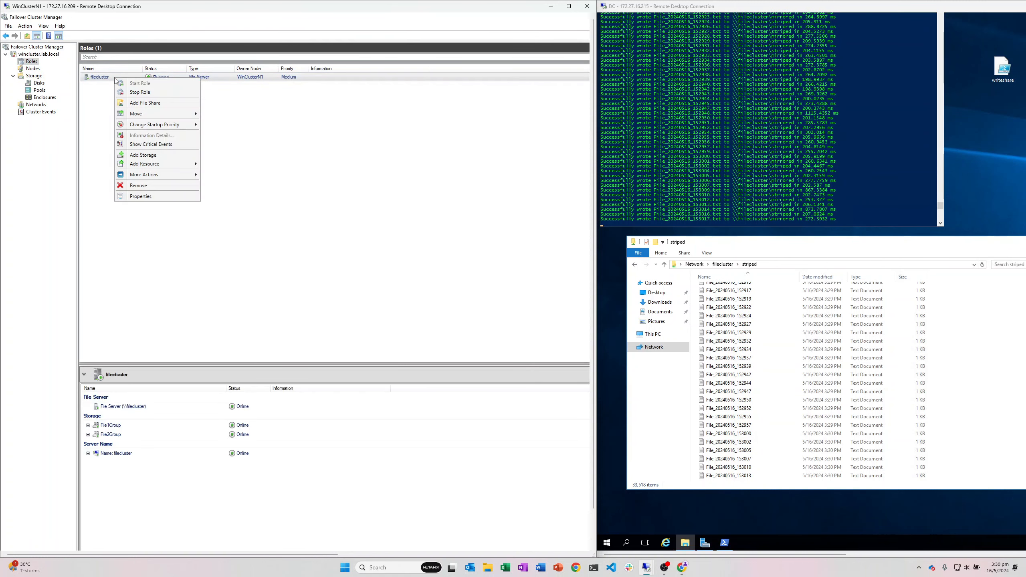
mouse_move(178, 113)
left_click(226, 123)
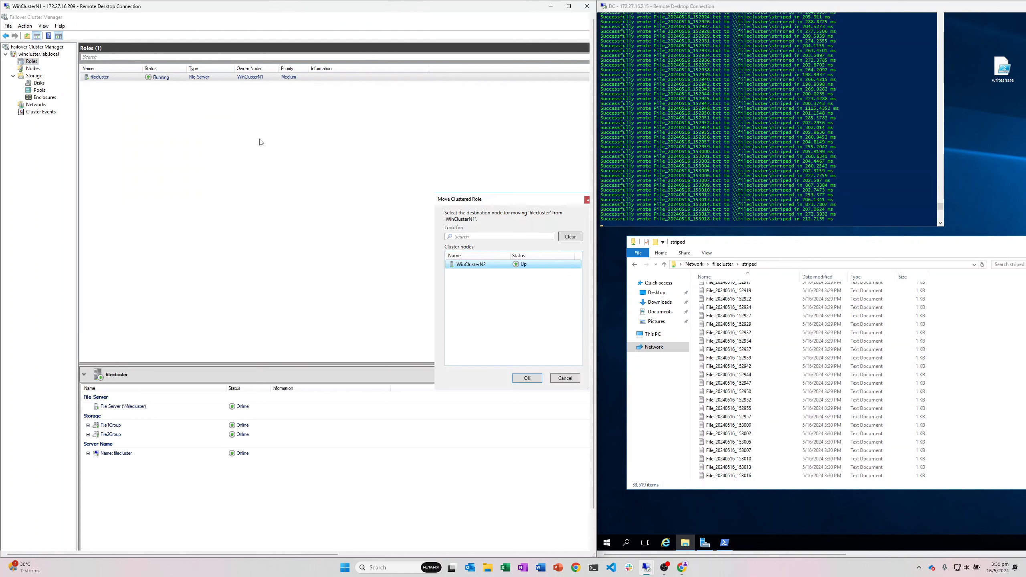
left_click(520, 379)
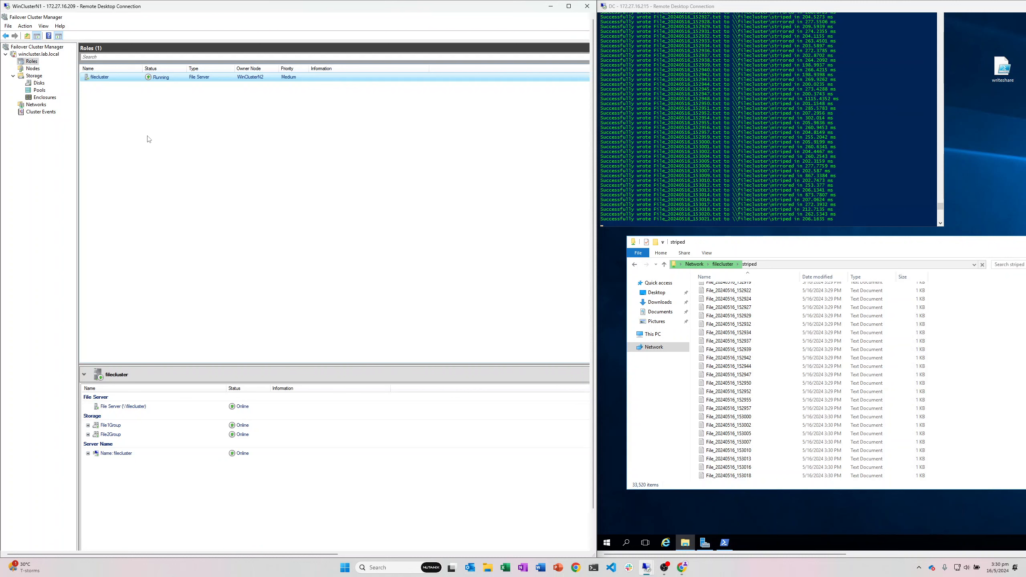
Step: Refresh the Disks list to verify new owners and close the striped folder window
left_click(39, 82)
left_click(39, 83)
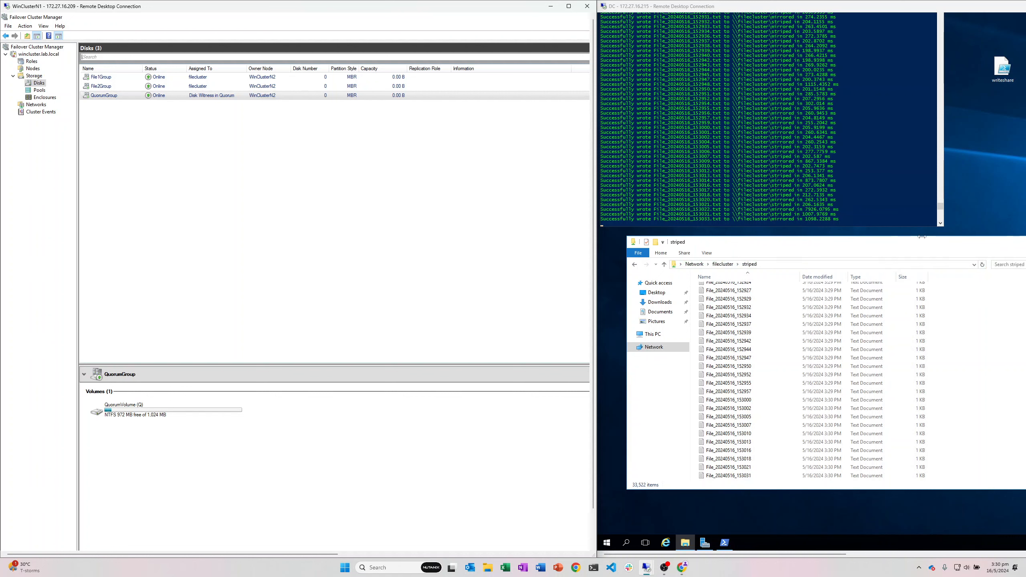
left_click_drag(877, 247, 765, 250)
left_click(956, 250)
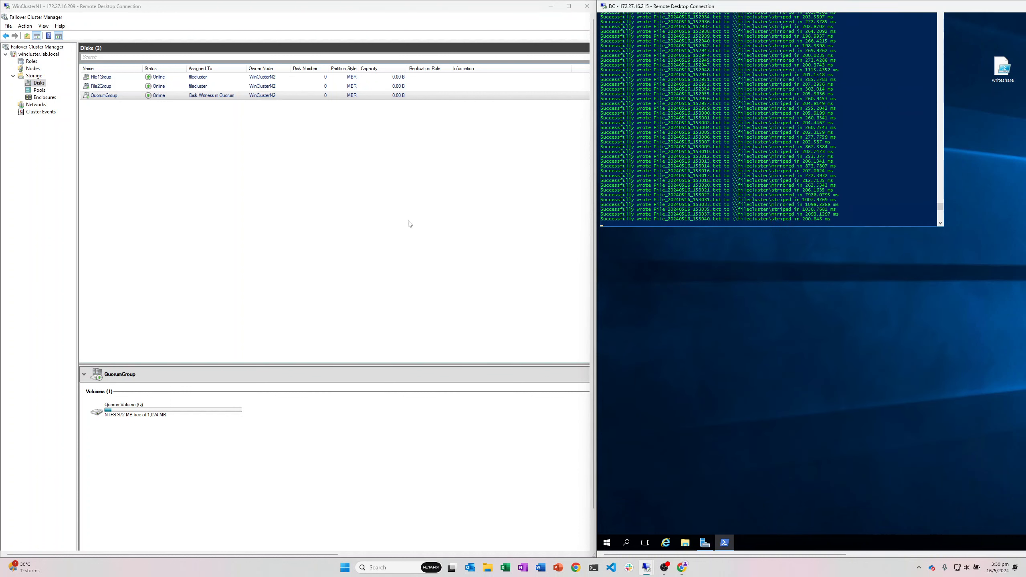
Step: Review WinClusterN1 and WinClusterN2 details in Nodes, both showing Up
left_click(32, 69)
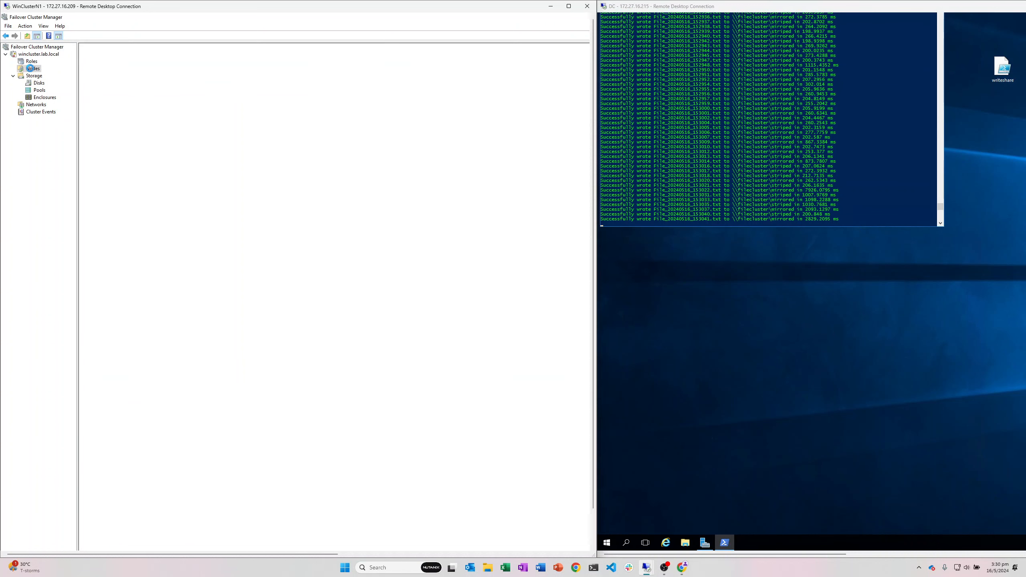
left_click(127, 81)
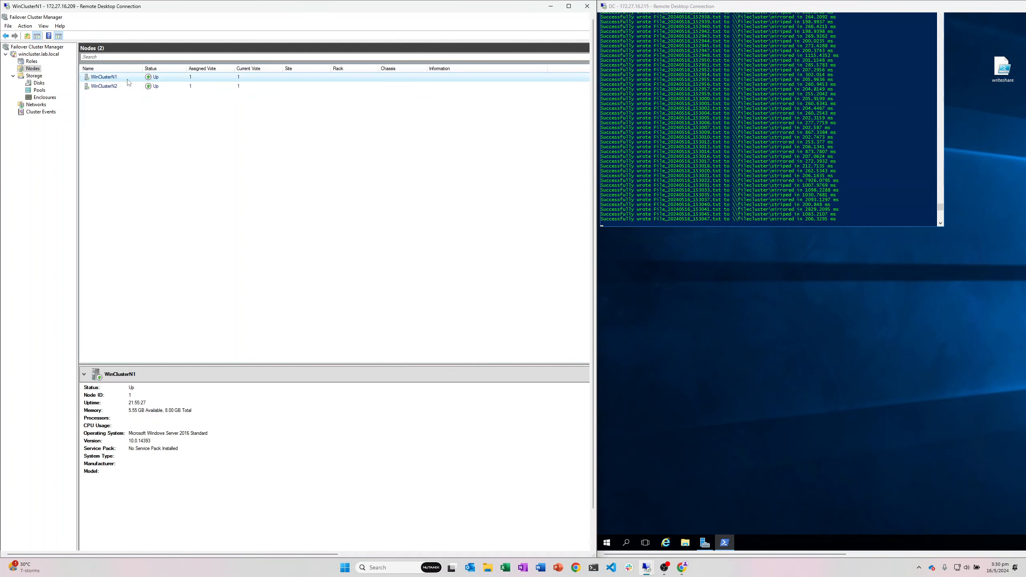
left_click(116, 87)
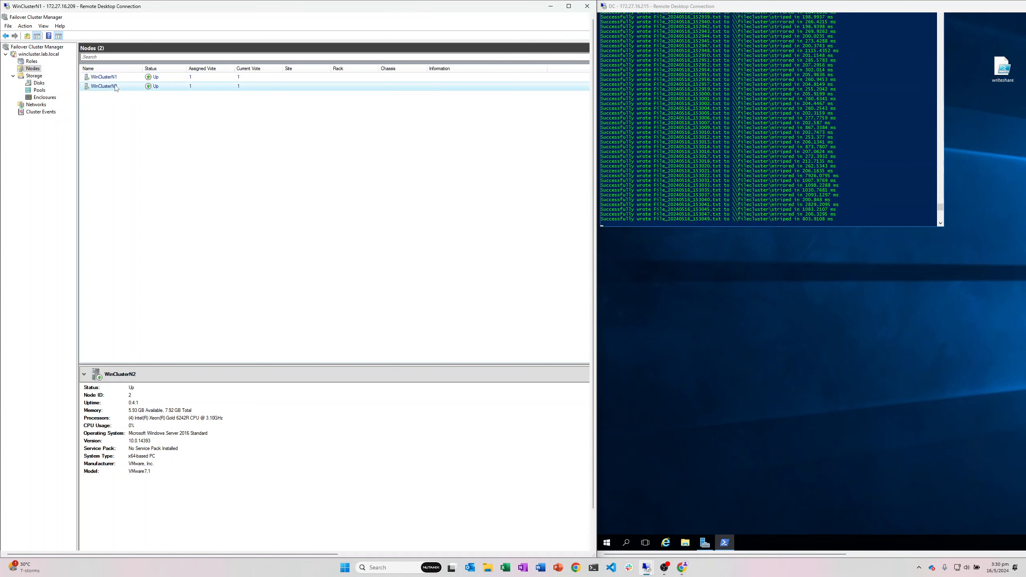
left_click(121, 78)
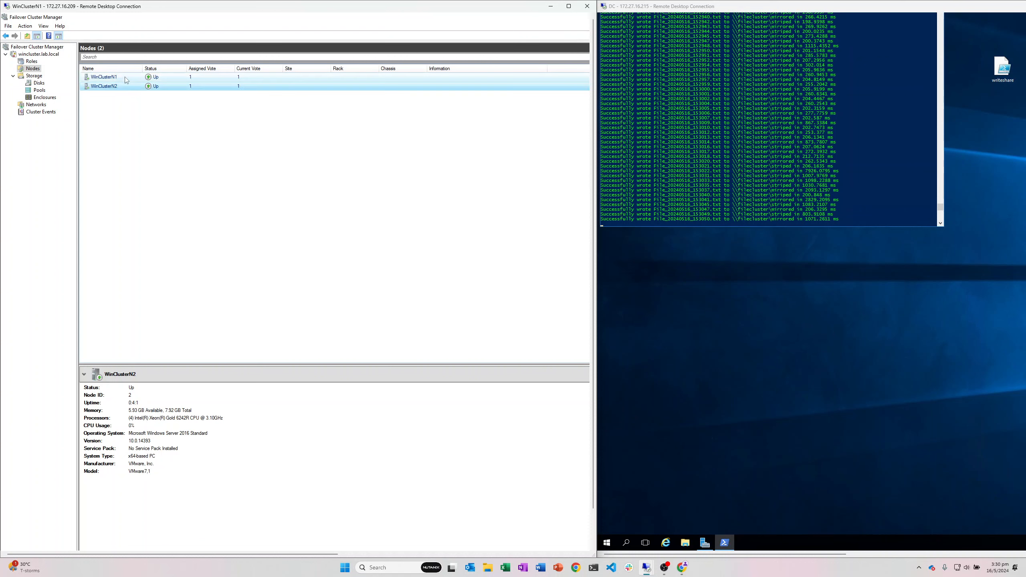
Step: Check X-WinClusterN2 in vSphere before returning to the cluster manager
right_click(122, 77)
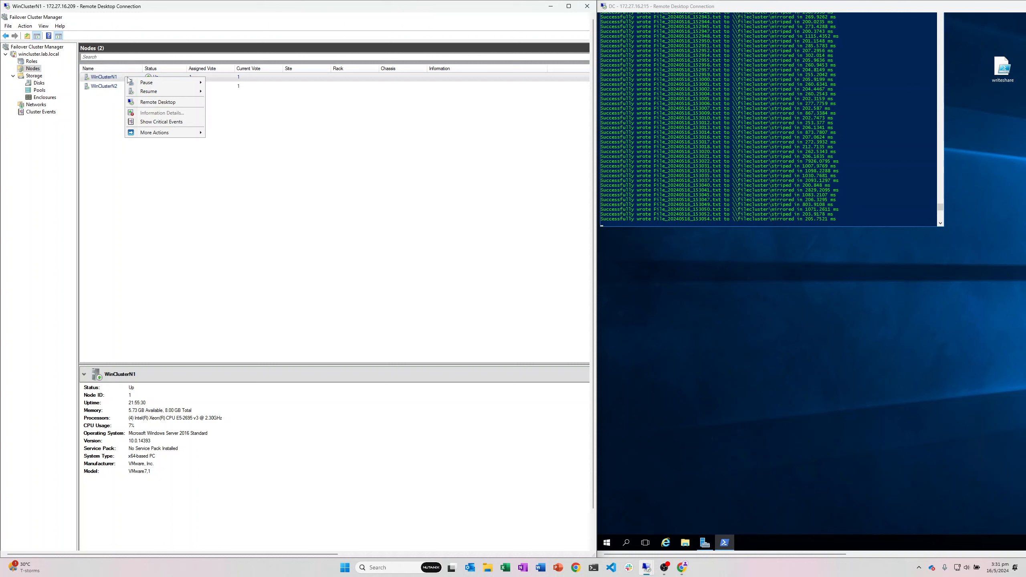
mouse_move(157, 82)
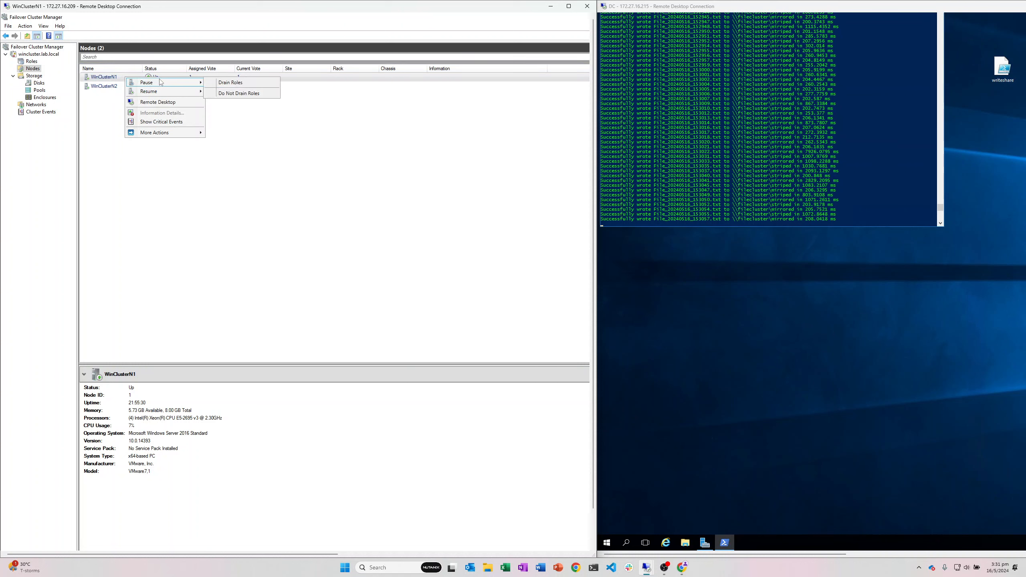
left_click(475, 342)
mouse_move(665, 543)
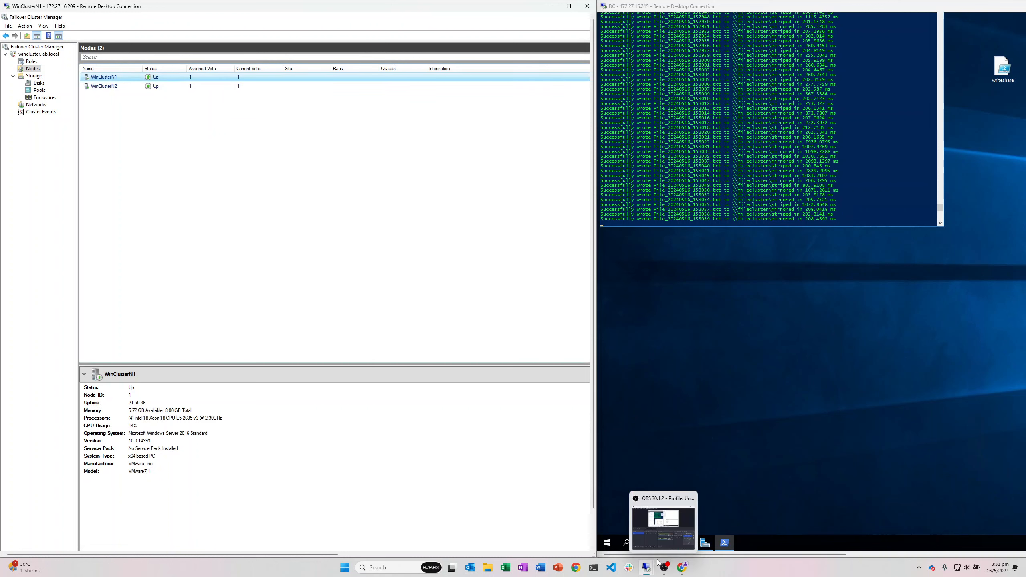
left_click(661, 538)
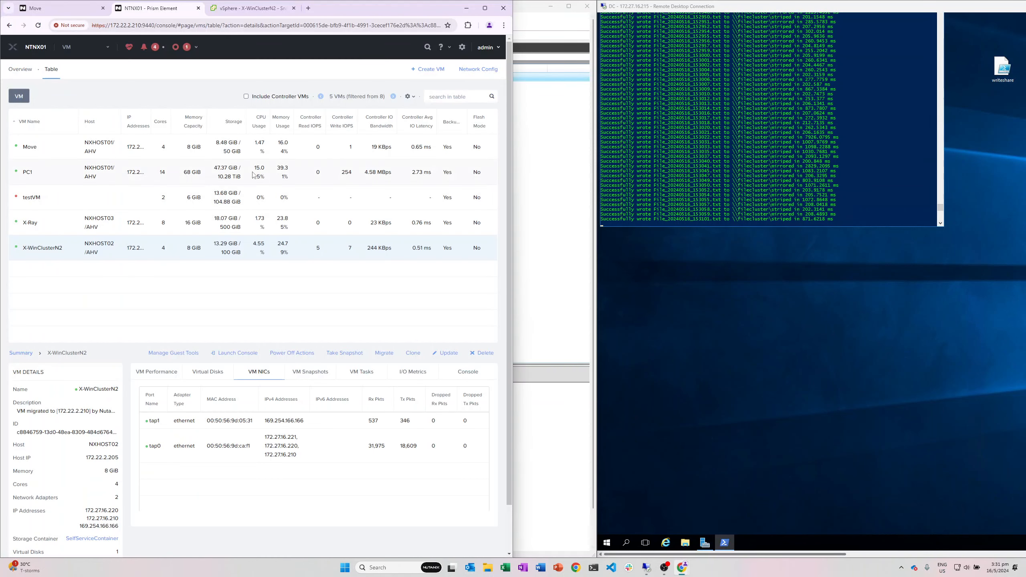
left_click(241, 10)
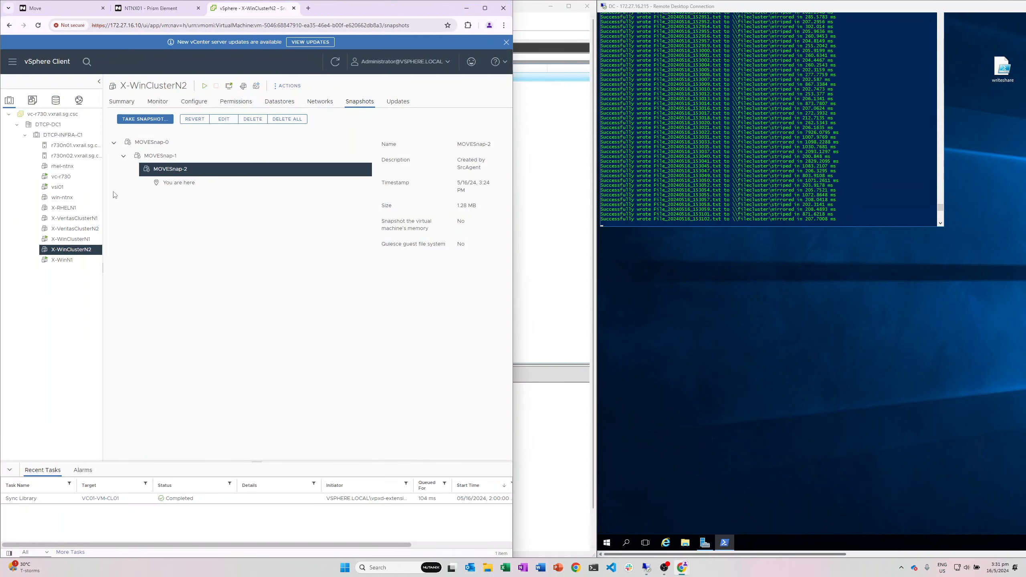
left_click(565, 285)
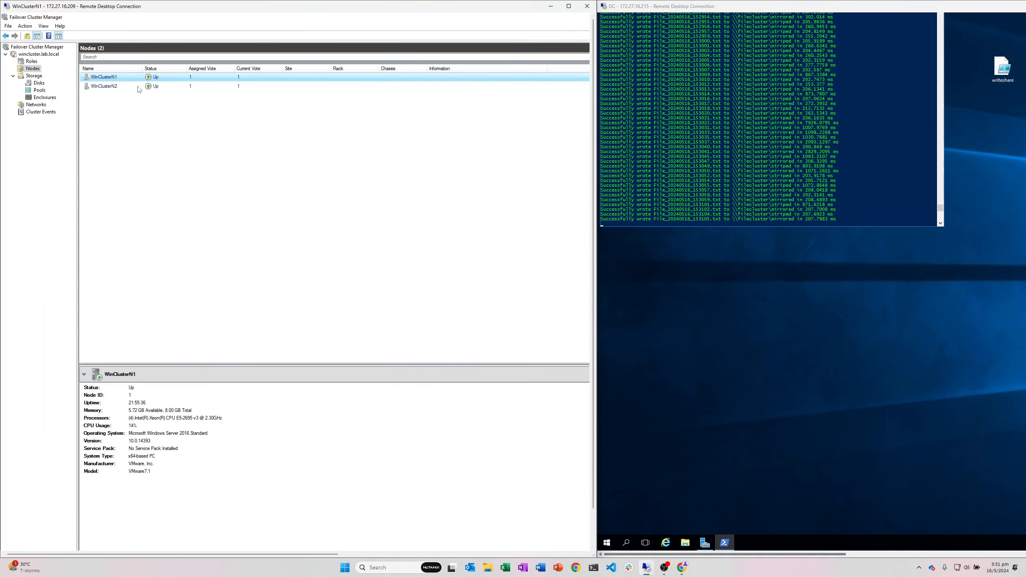
Step: Pause node WinClusterN1 from its context menu
right_click(129, 77)
mouse_move(164, 89)
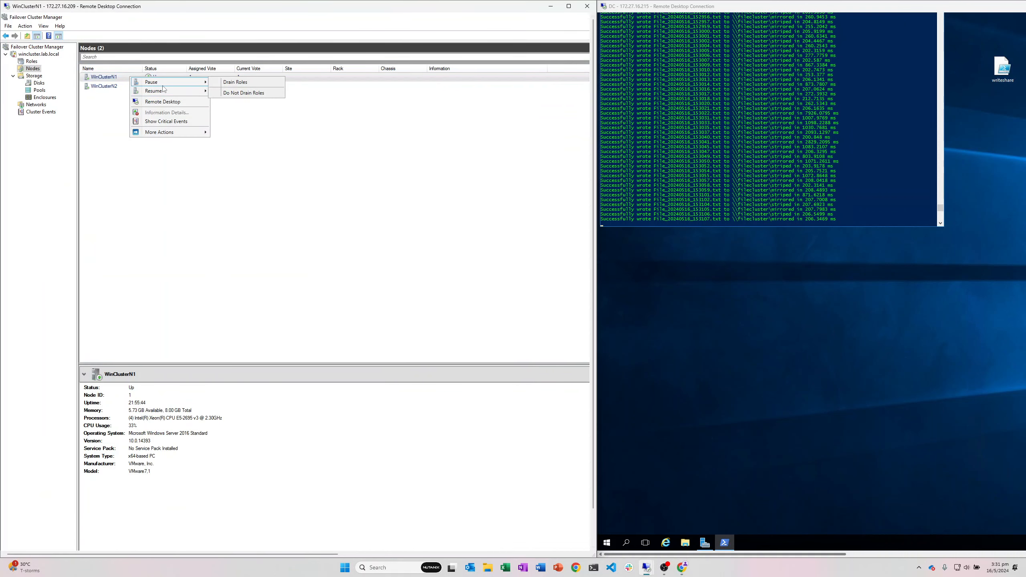
left_click(237, 83)
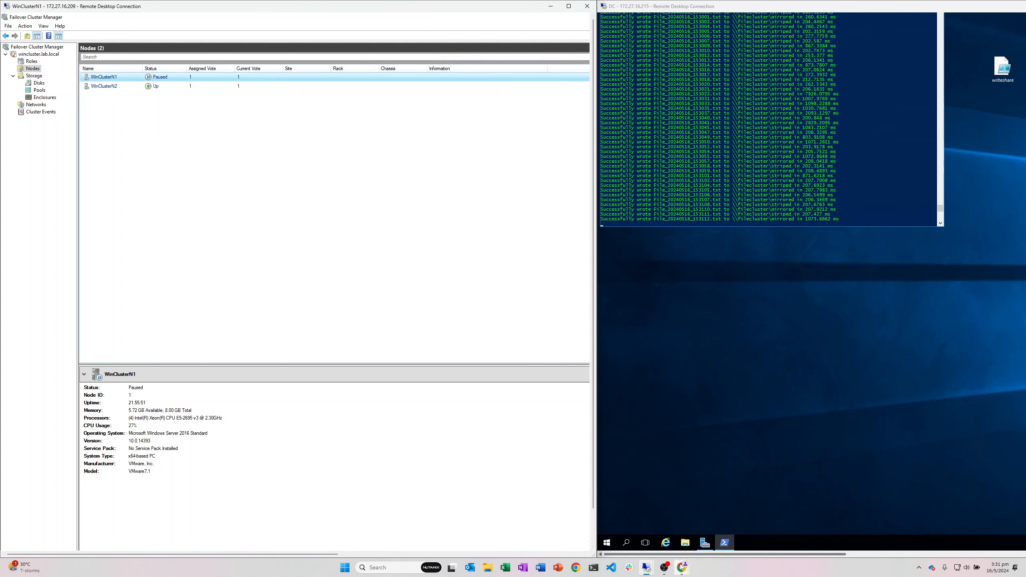
Step: Confirm X-WinClusterN1 has no snapshots, then see X-WinClusterN2 Completed with 13.42 GiB in Move
mouse_move(682, 568)
left_click(655, 534)
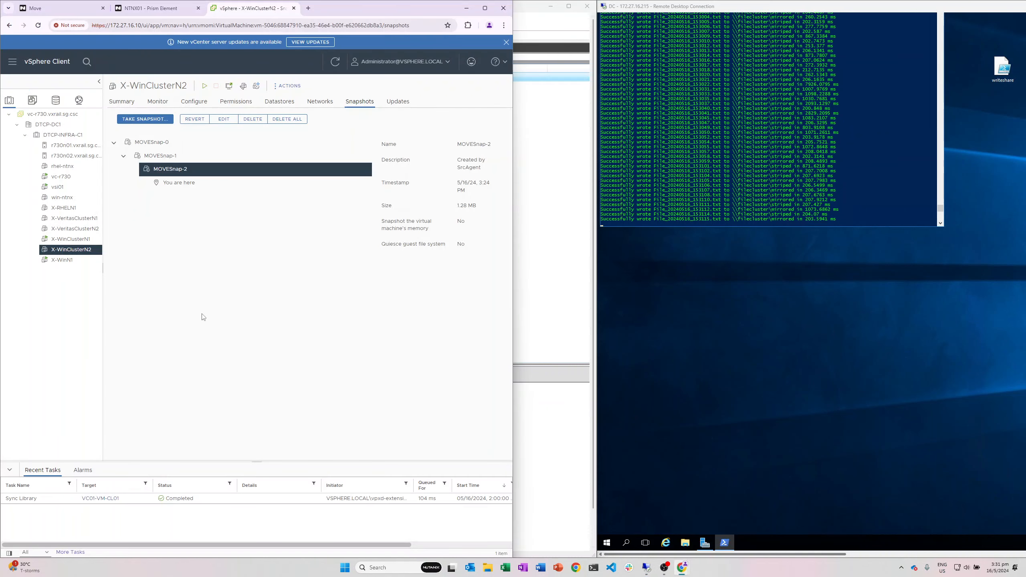
left_click(89, 250)
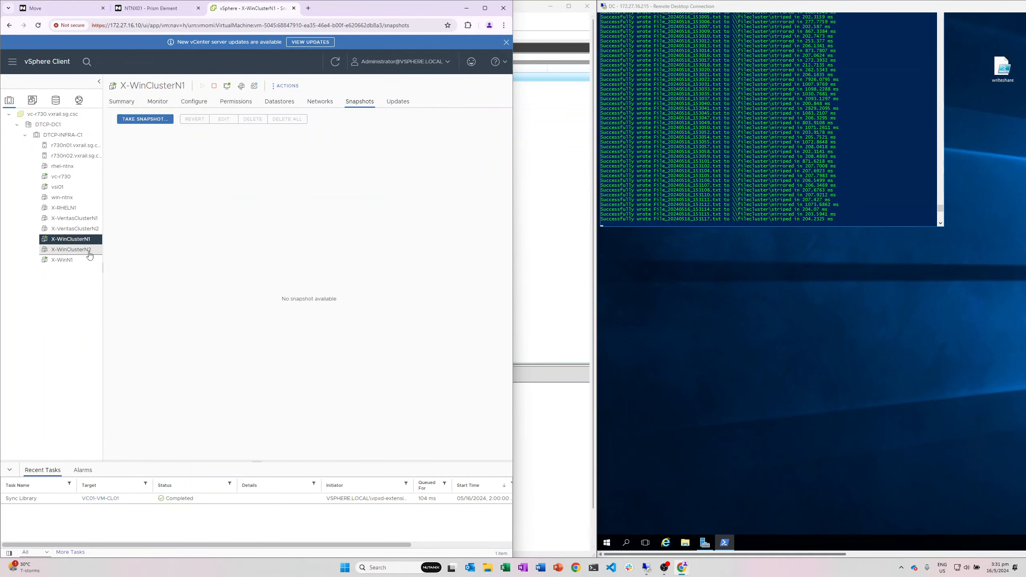
left_click(81, 239)
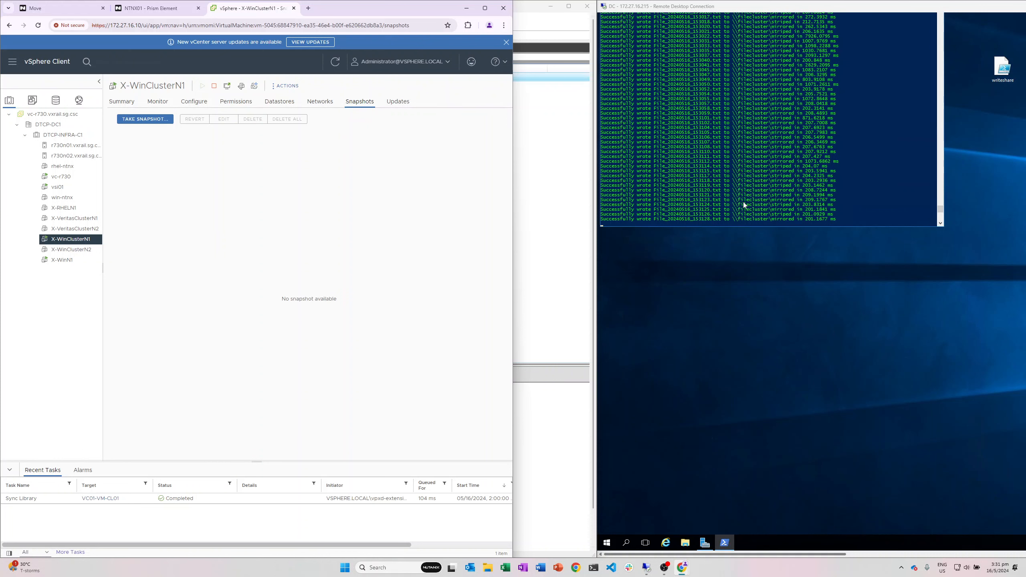
left_click(45, 8)
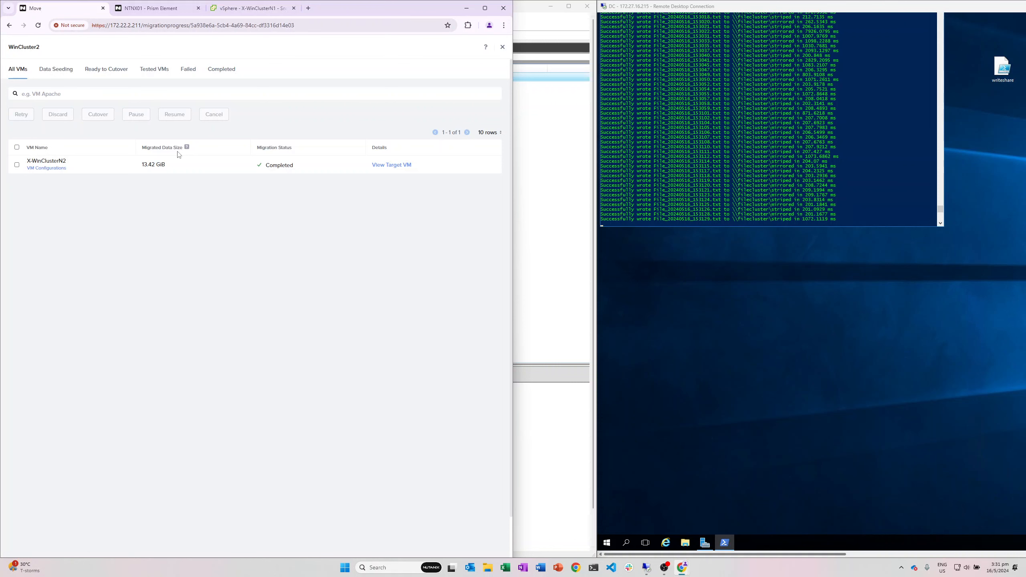
Step: Create a new migration plan named WinCluster1
left_click(502, 47)
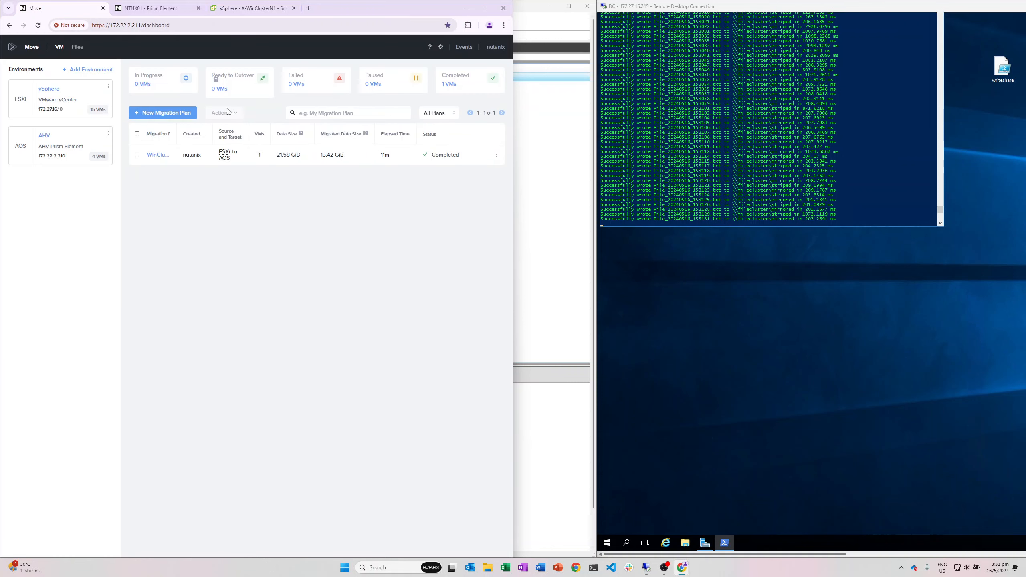
left_click(161, 116)
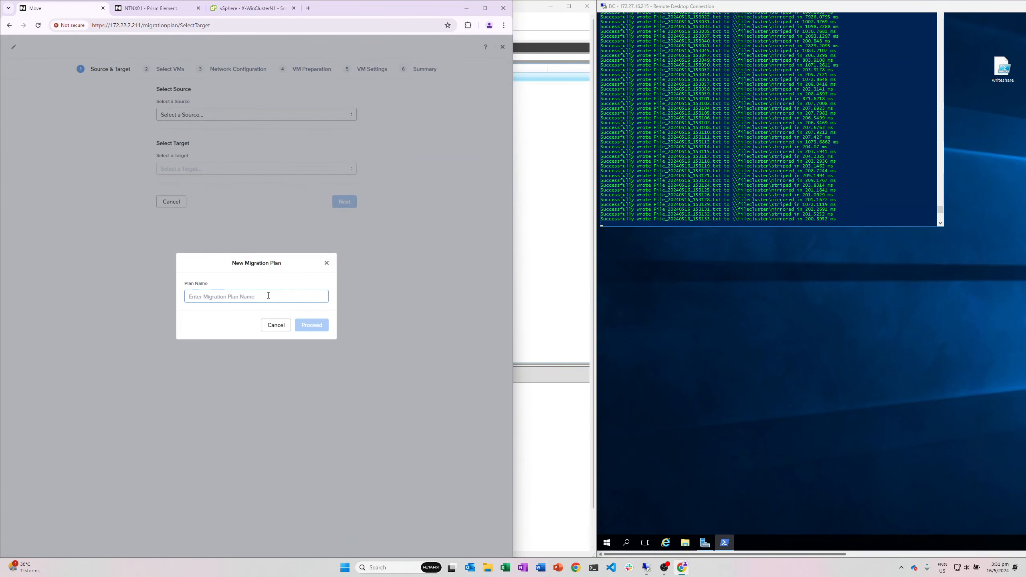
type("Winc")
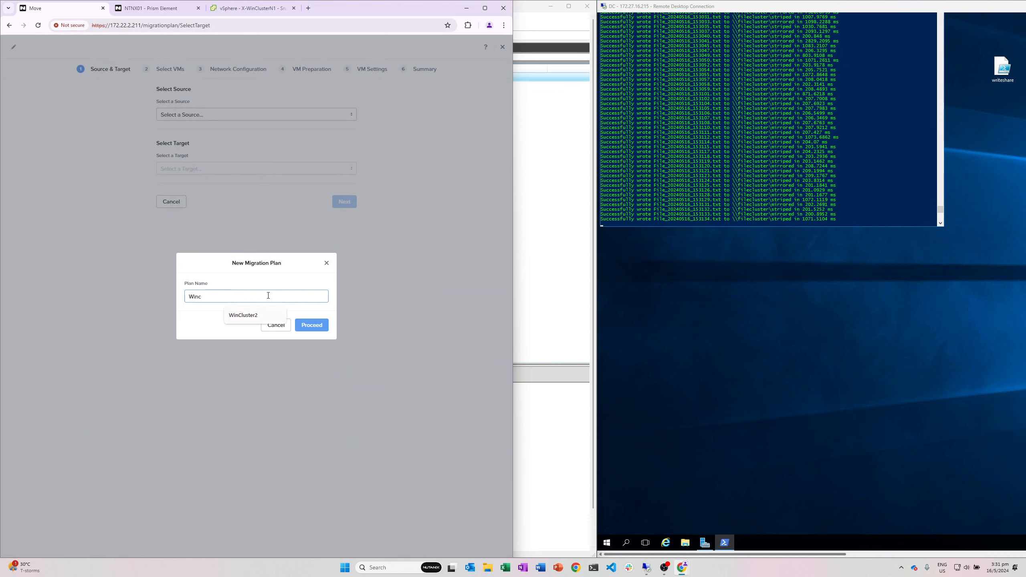
type("luste")
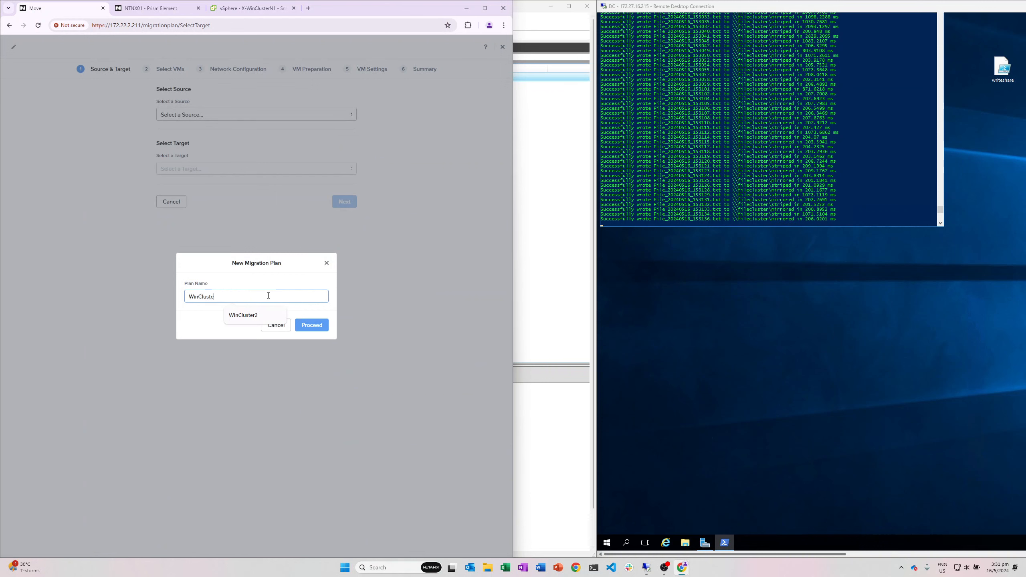
type("r1")
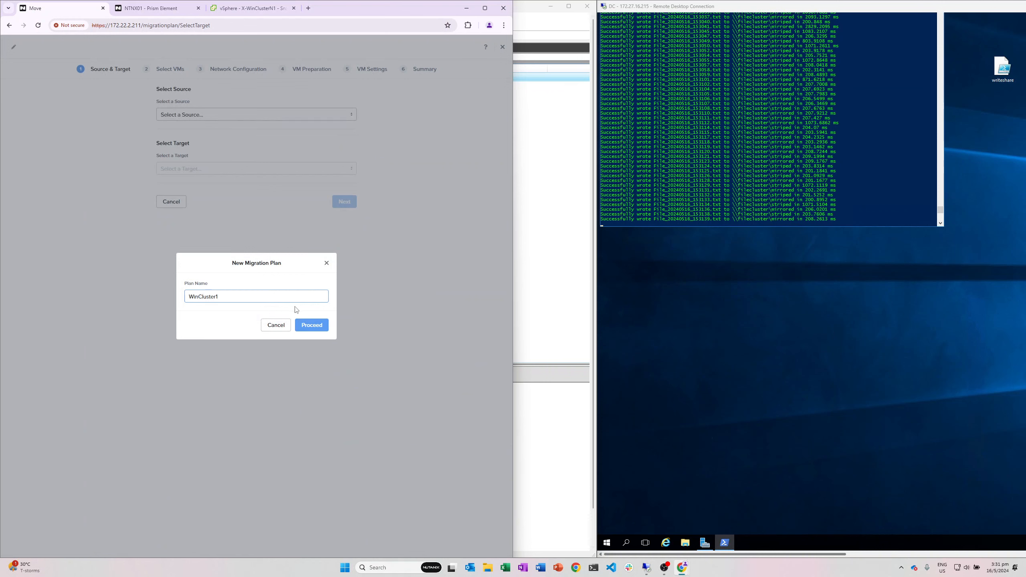
left_click(310, 324)
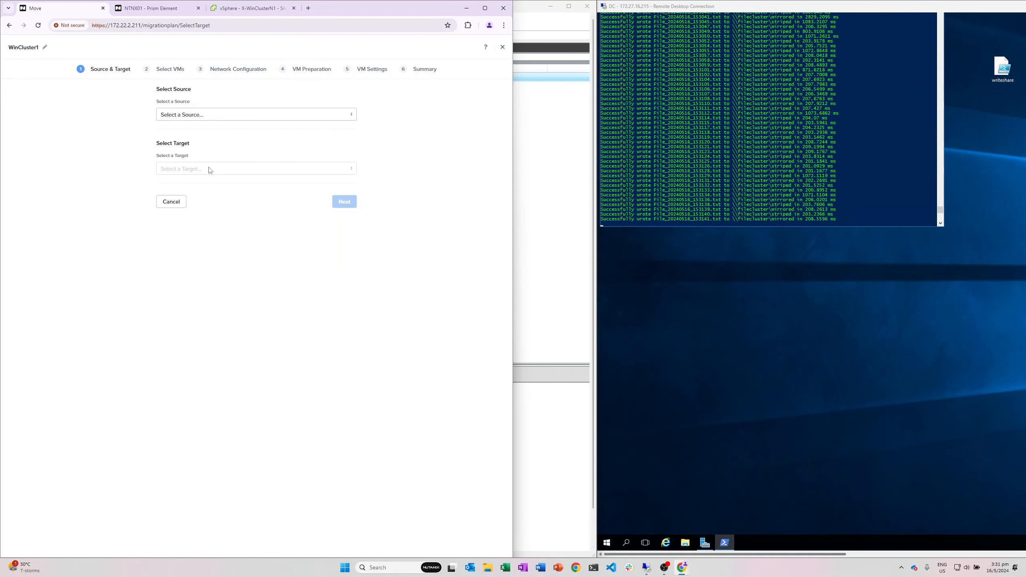
Step: Set the source to vSphere and the target to AHV with SelfServiceContainer
left_click(206, 114)
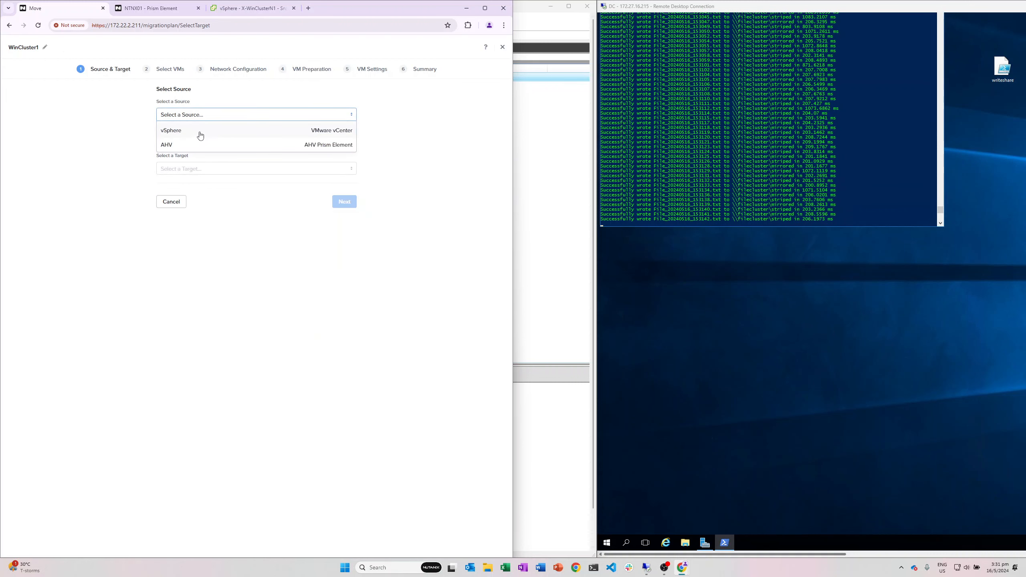
left_click(197, 134)
left_click(205, 170)
left_click(199, 183)
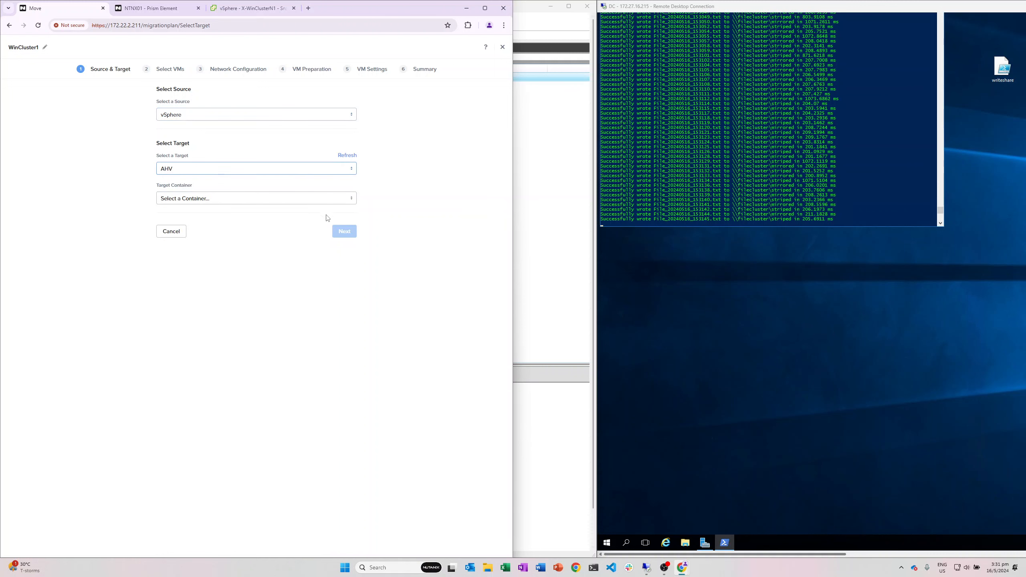
left_click(278, 198)
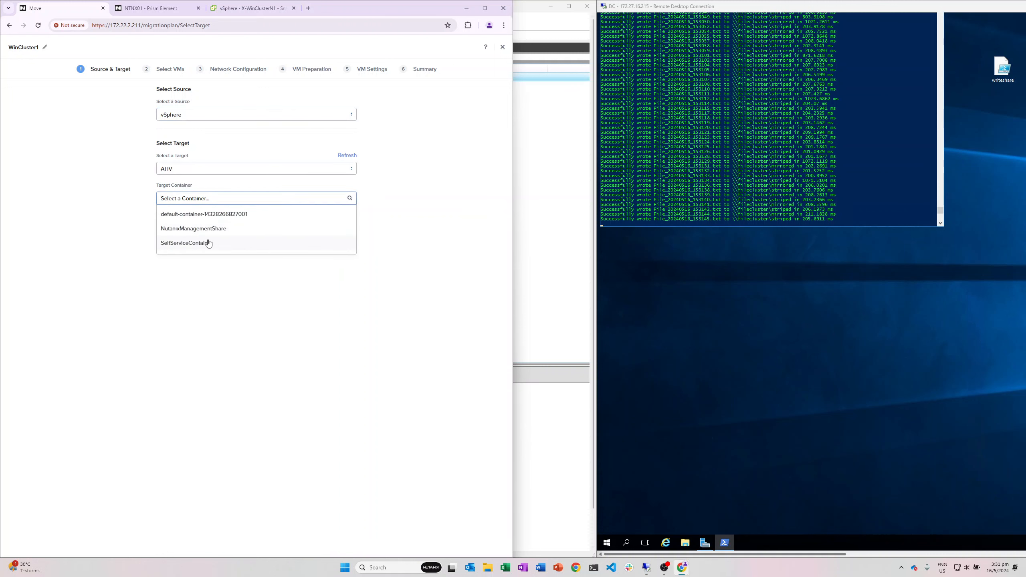
left_click(208, 242)
left_click(352, 231)
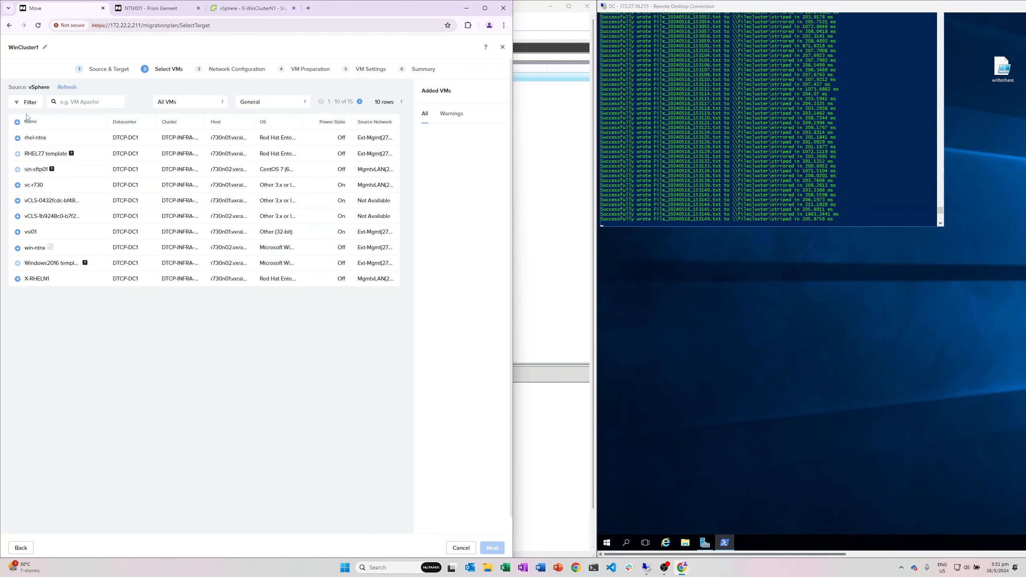
Step: Add X-WinClusterN1 to the plan and map its network to VLAN2716
left_click(69, 88)
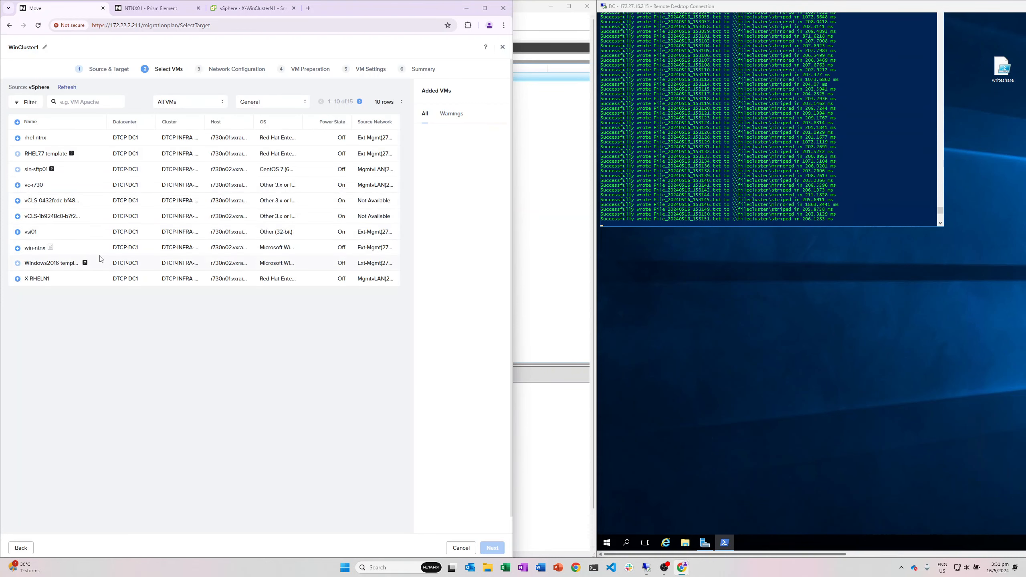
left_click(386, 102)
left_click(388, 147)
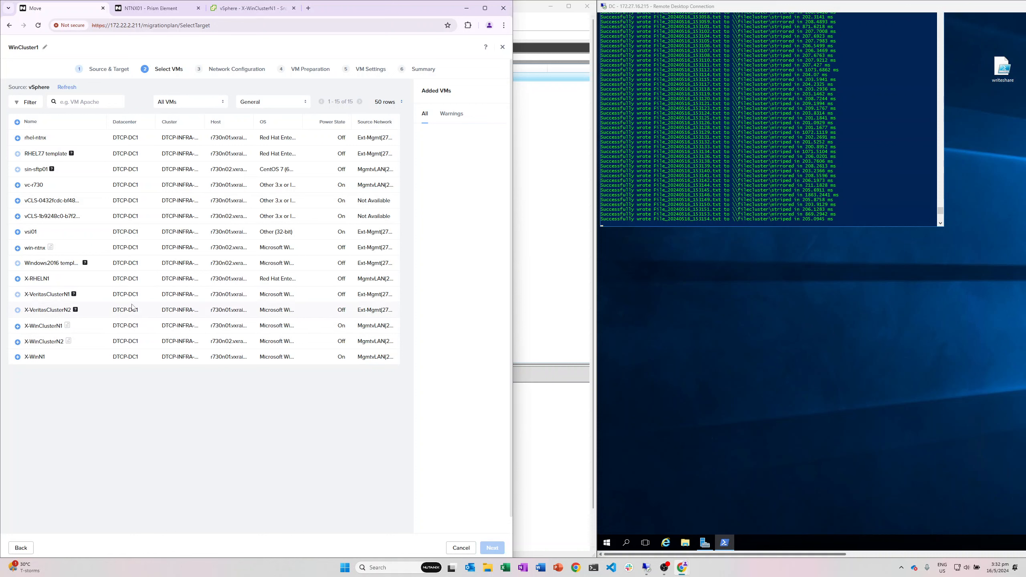
left_click(18, 327)
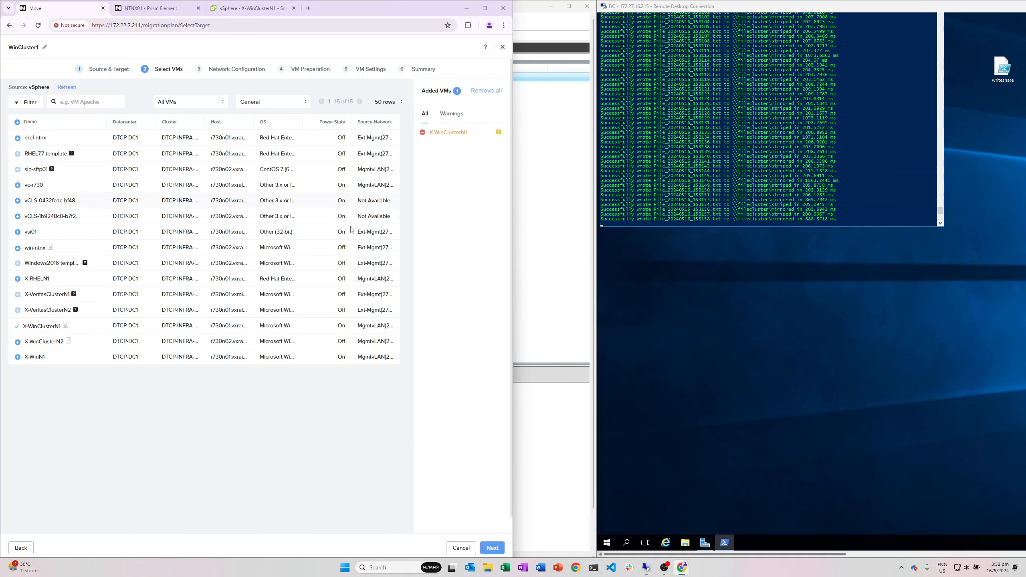
left_click(493, 548)
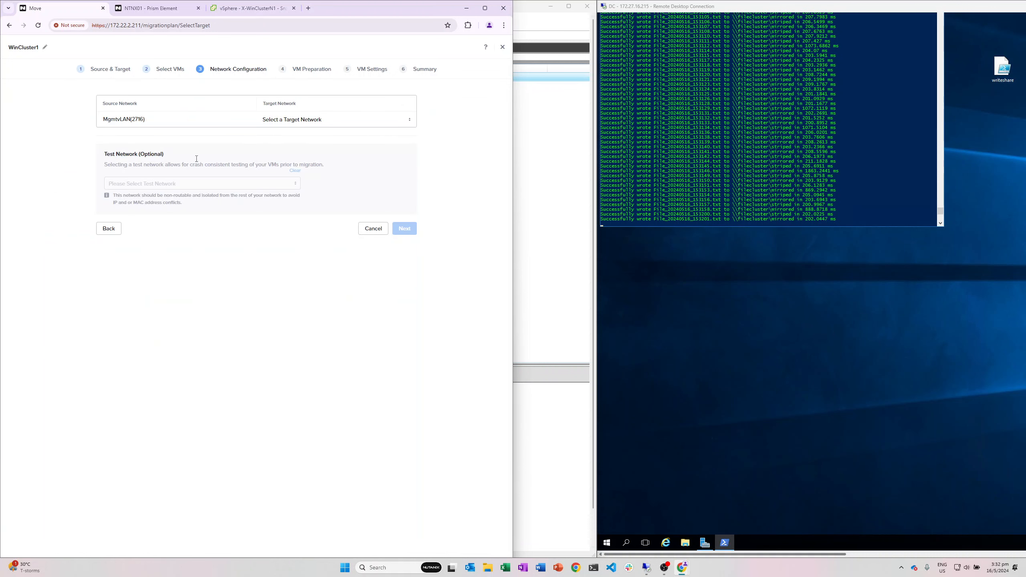
left_click(299, 119)
left_click(300, 165)
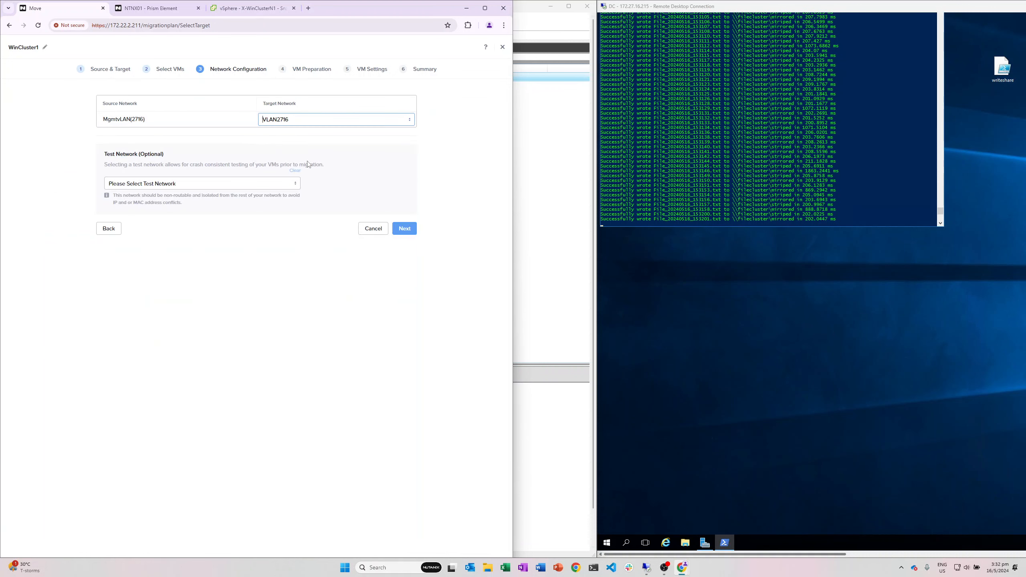
left_click(405, 226)
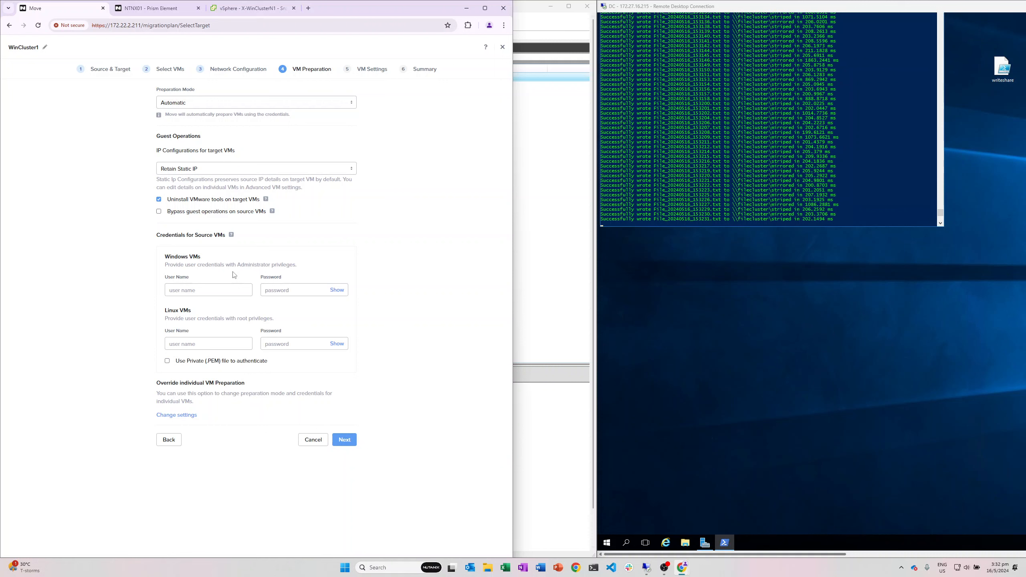
Step: Enter the suggested Windows administrator user name and its password for the source VMs
left_click(229, 290)
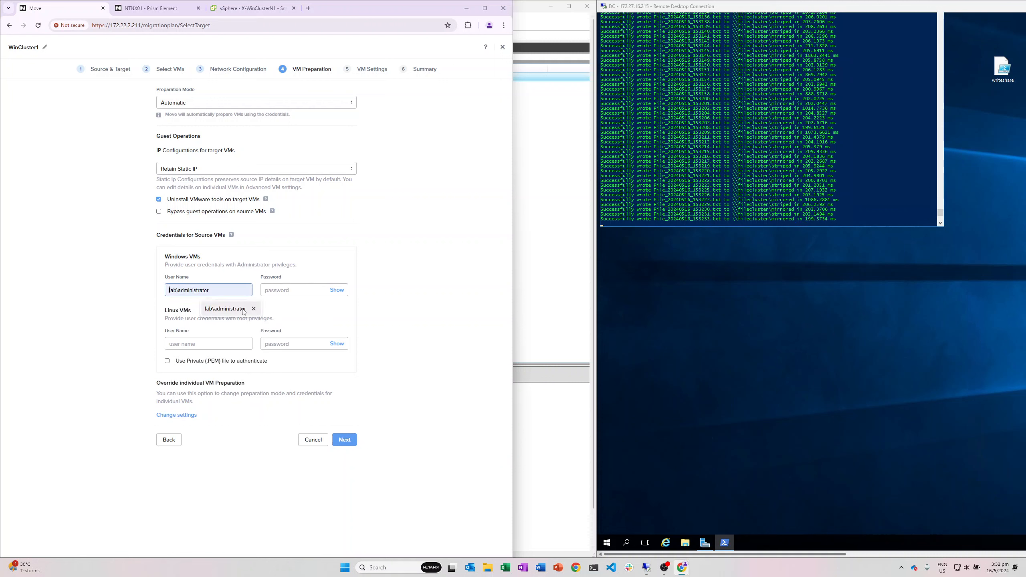
left_click(225, 308)
left_click(289, 290)
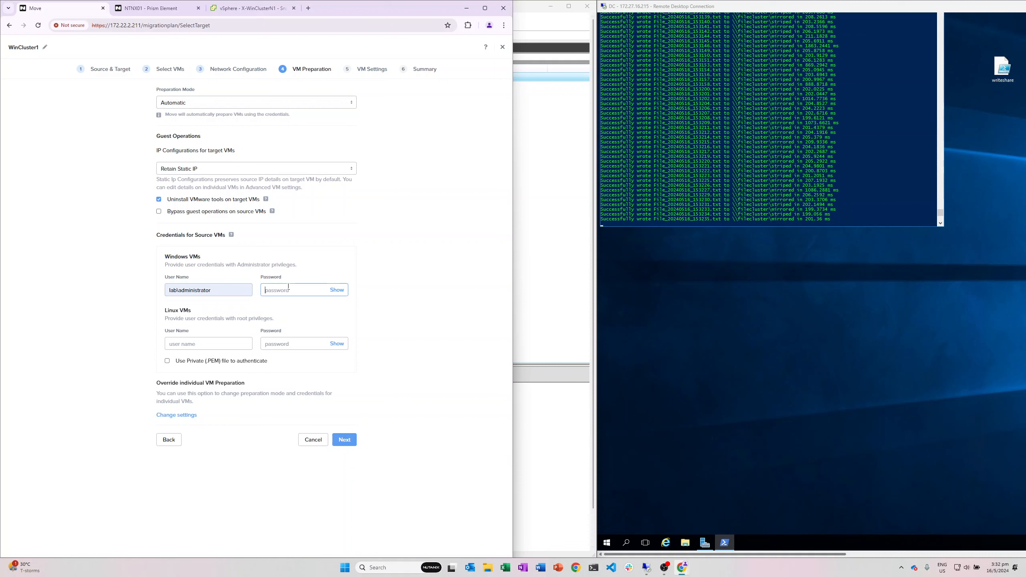
type("•••••••")
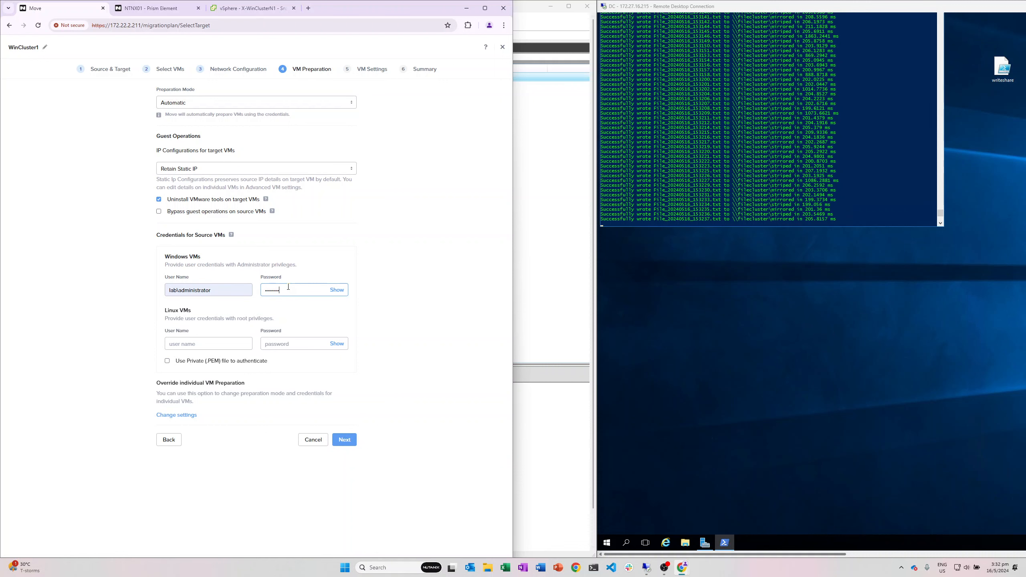
type("•")
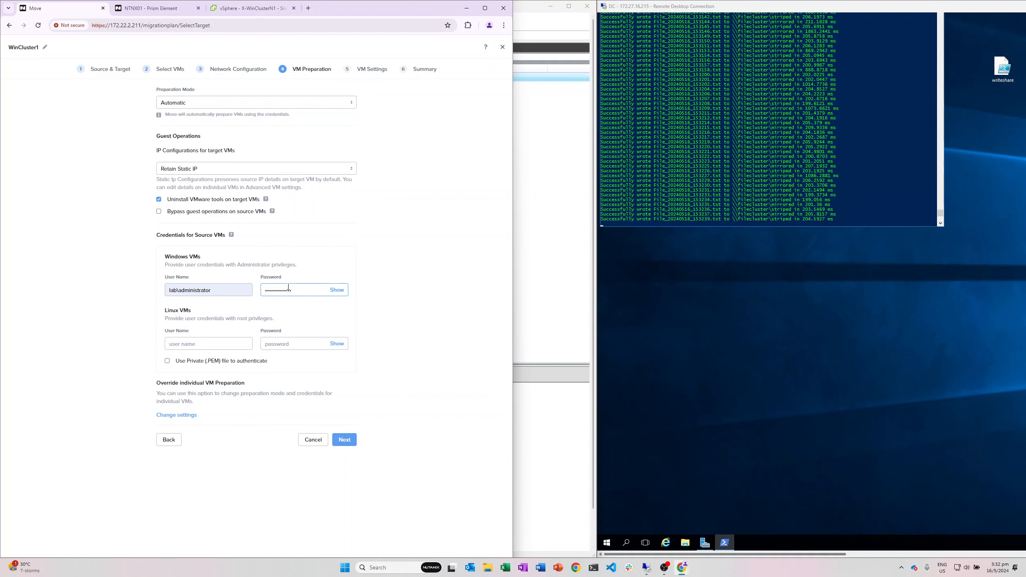
Step: Accept the default VM preparation and VM settings, then bring up Failover Cluster Manager
left_click(353, 443)
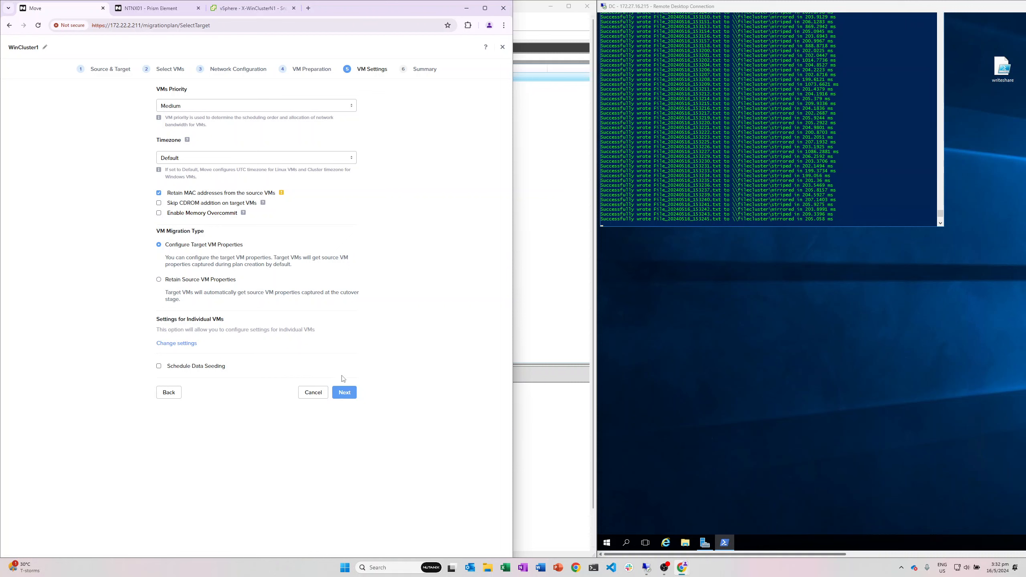
left_click(346, 390)
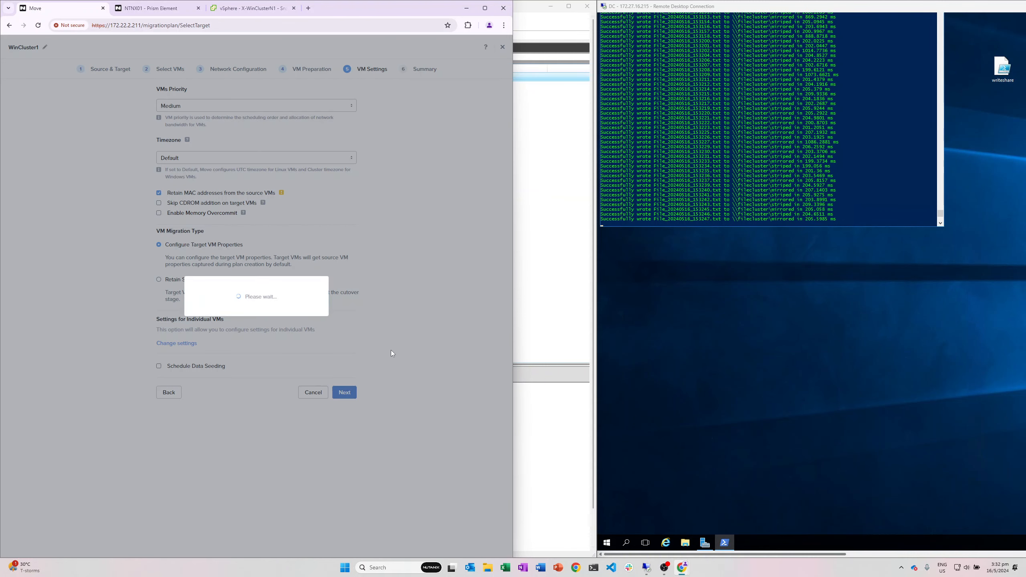
left_click(543, 332)
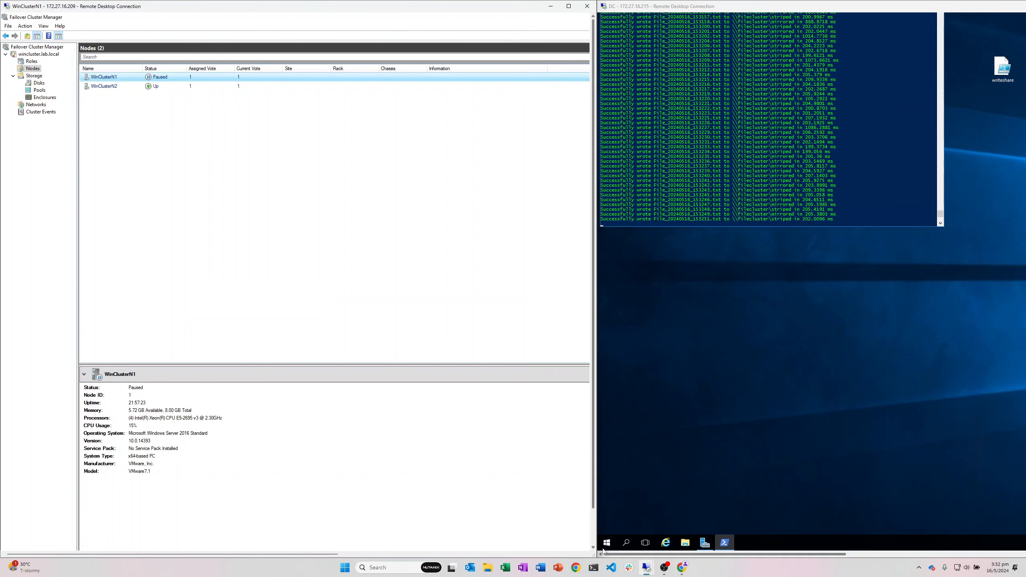
Step: Return to the Nutanix Move browser window showing the WinCluster1 plan summary
mouse_move(687, 567)
left_click(656, 533)
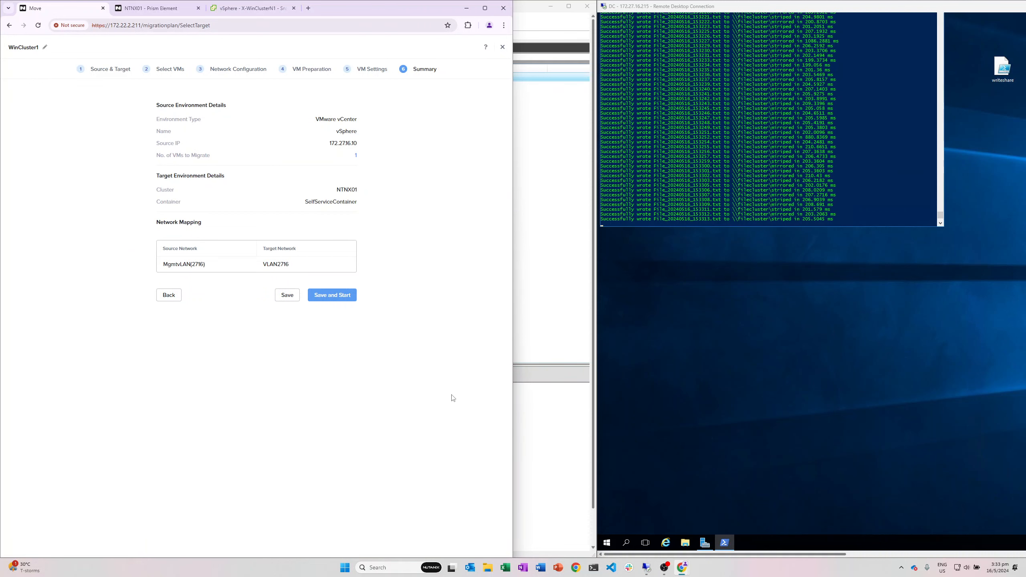
Step: Save and start the WinCluster1 plan, view its progress, then look at X-WinClusterN1 in vSphere
left_click(328, 298)
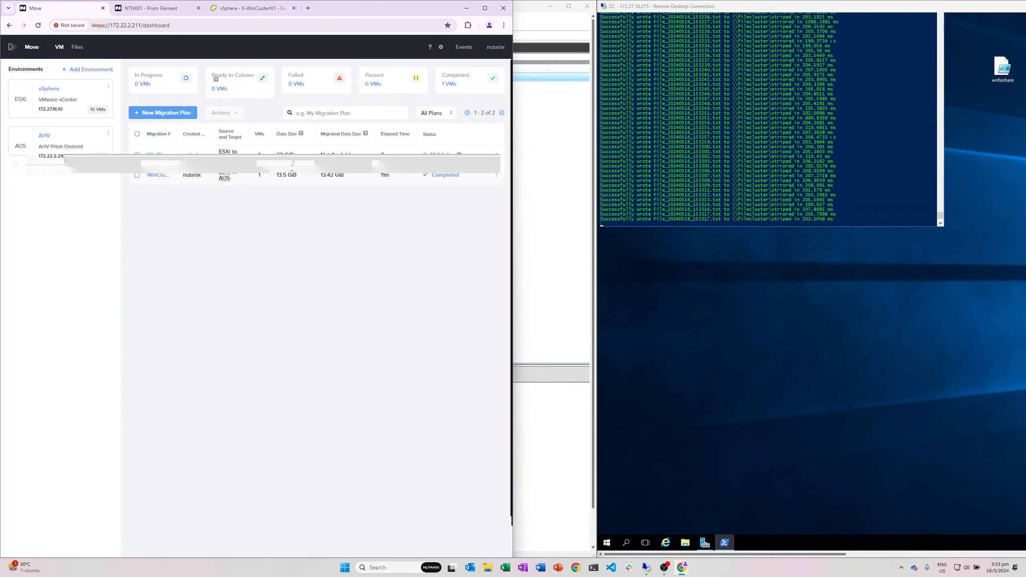
left_click(442, 155)
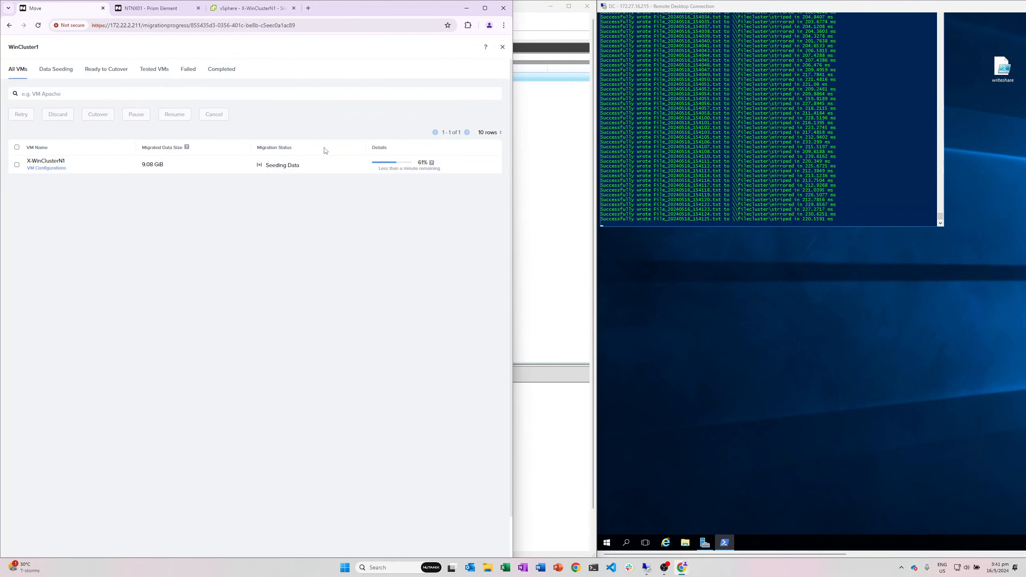
left_click(234, 14)
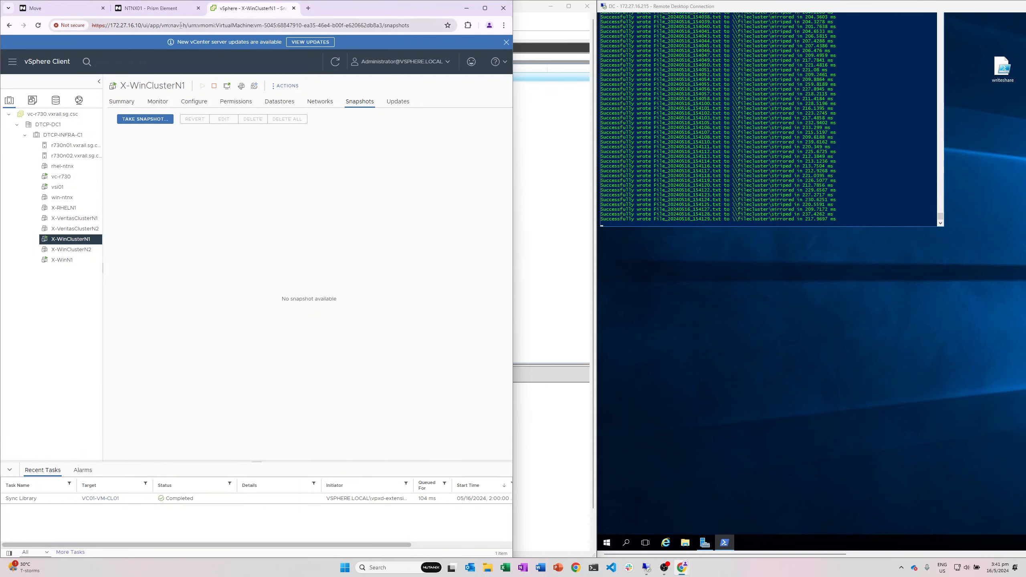
Step: Review X-WinClusterN1's vSphere summary, then check Prism and Move's progress showing Ready to Cutover
left_click(125, 102)
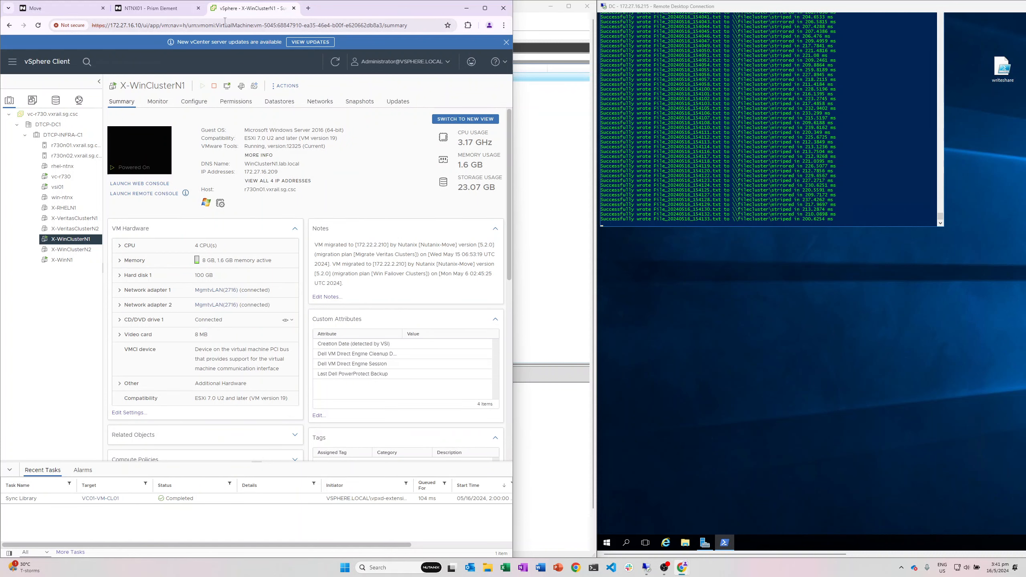
left_click(156, 8)
left_click(60, 9)
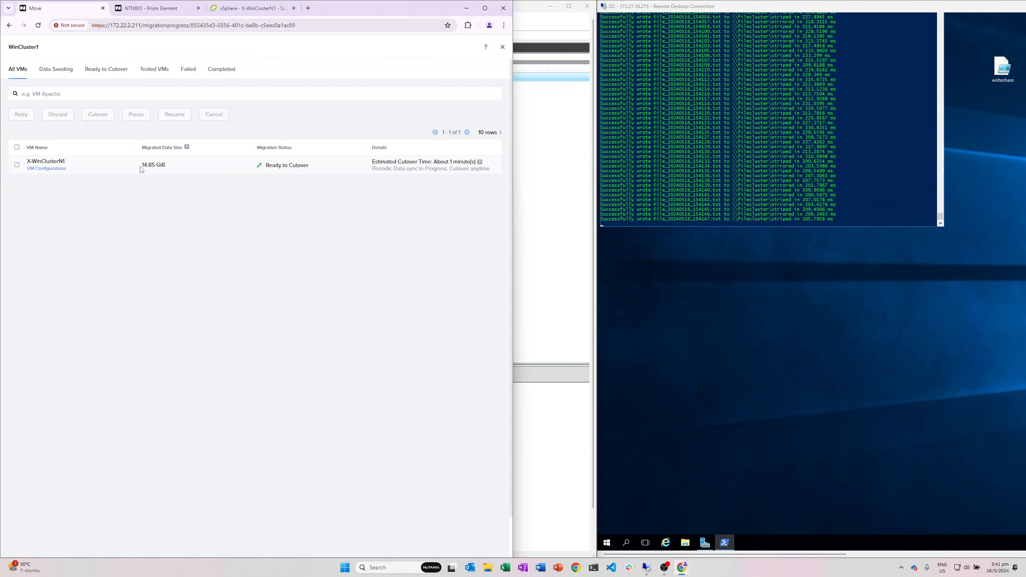
Step: Select X-WinClusterN1, trigger and confirm its cutover, then view it in vSphere
left_click(16, 164)
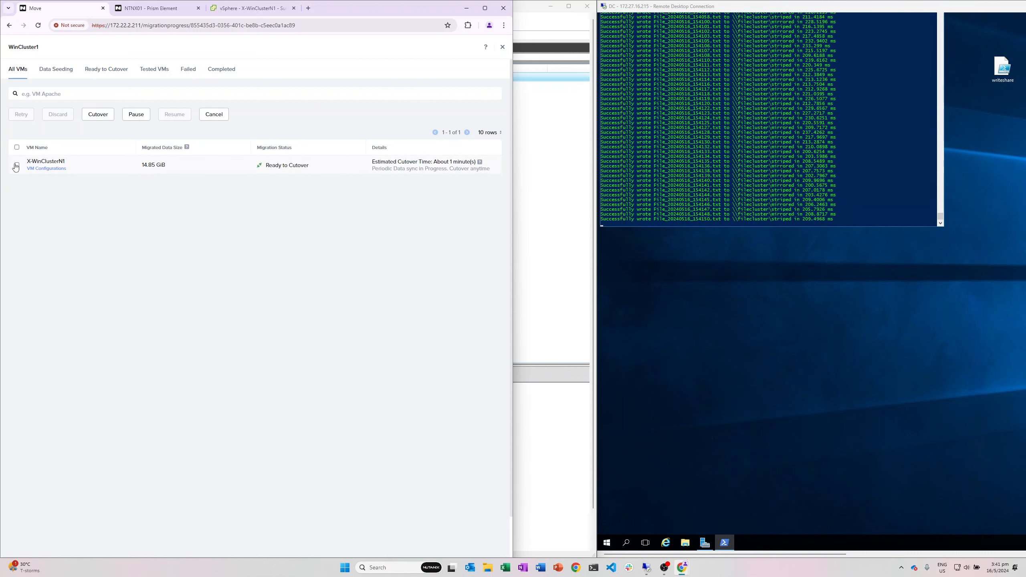
left_click(97, 114)
left_click(270, 354)
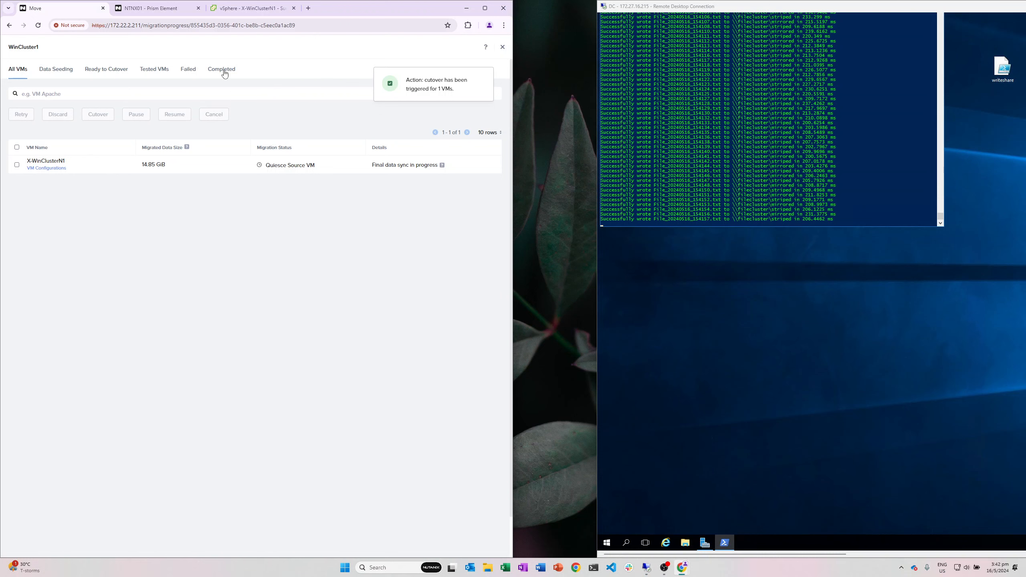
left_click(237, 9)
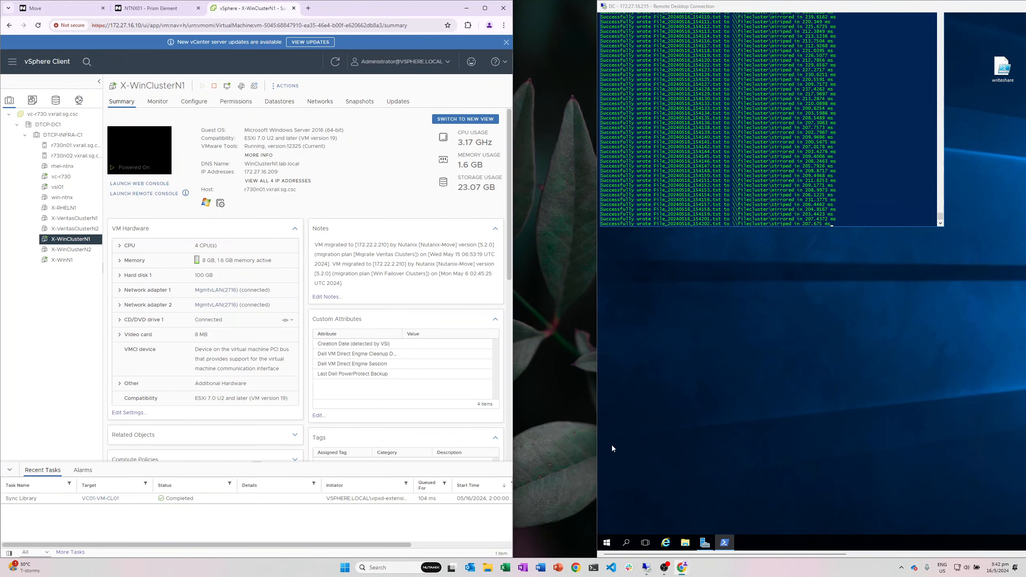
Step: Check cutover status across the Prism, Move and vSphere tabs, then bring up the WinClusterN2 remote desktop
left_click(152, 9)
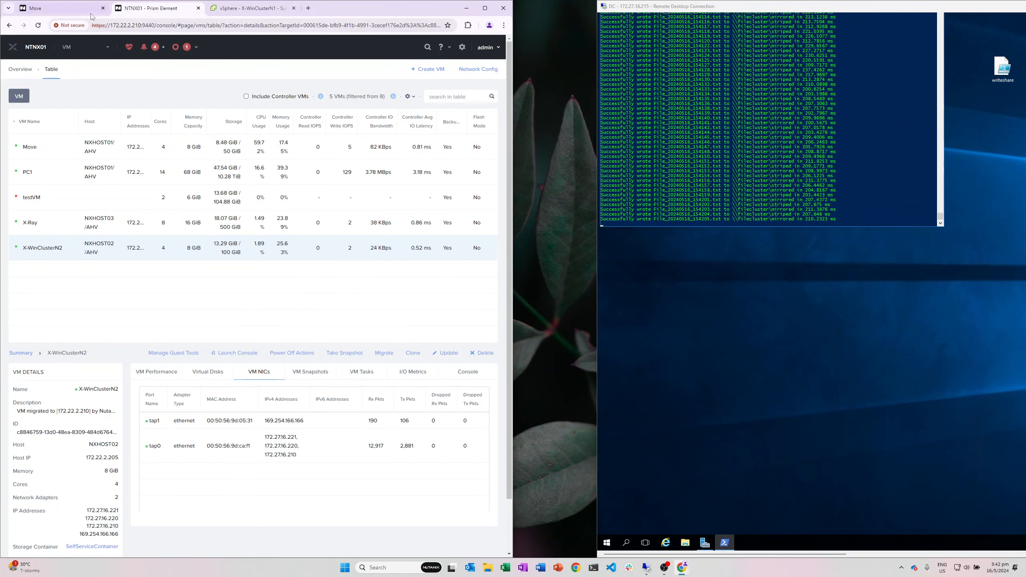
left_click(35, 8)
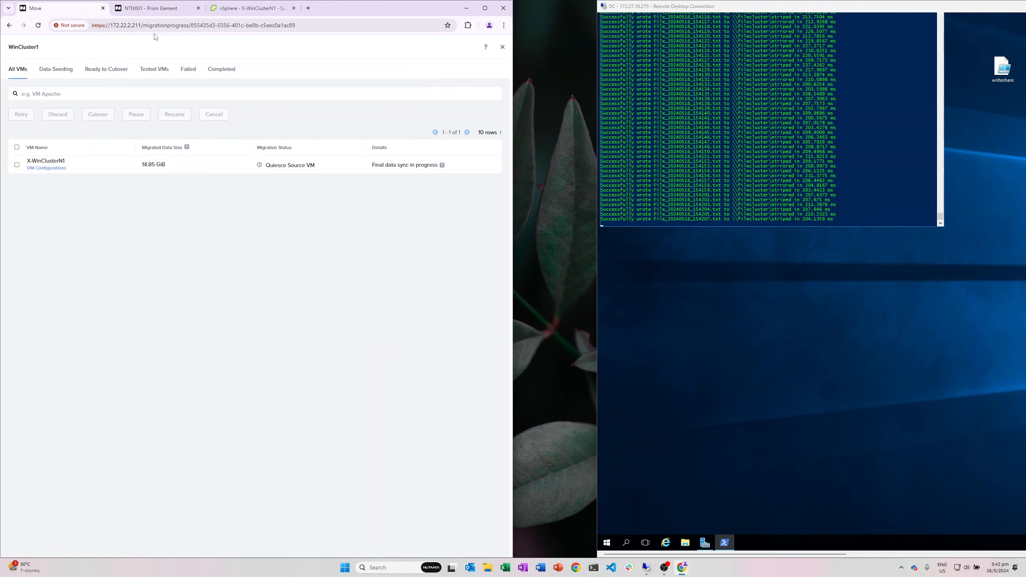
left_click(250, 8)
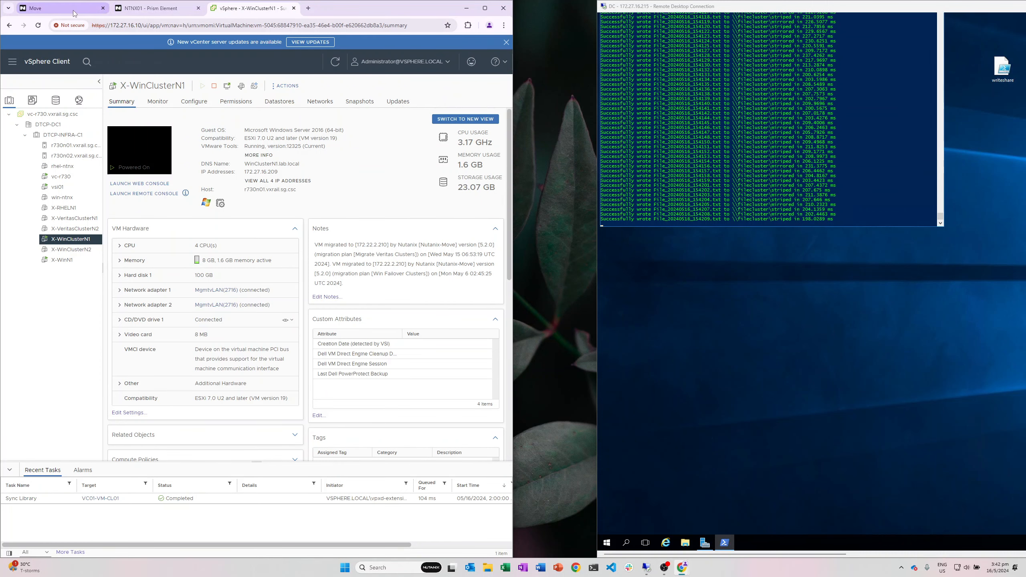
left_click(74, 12)
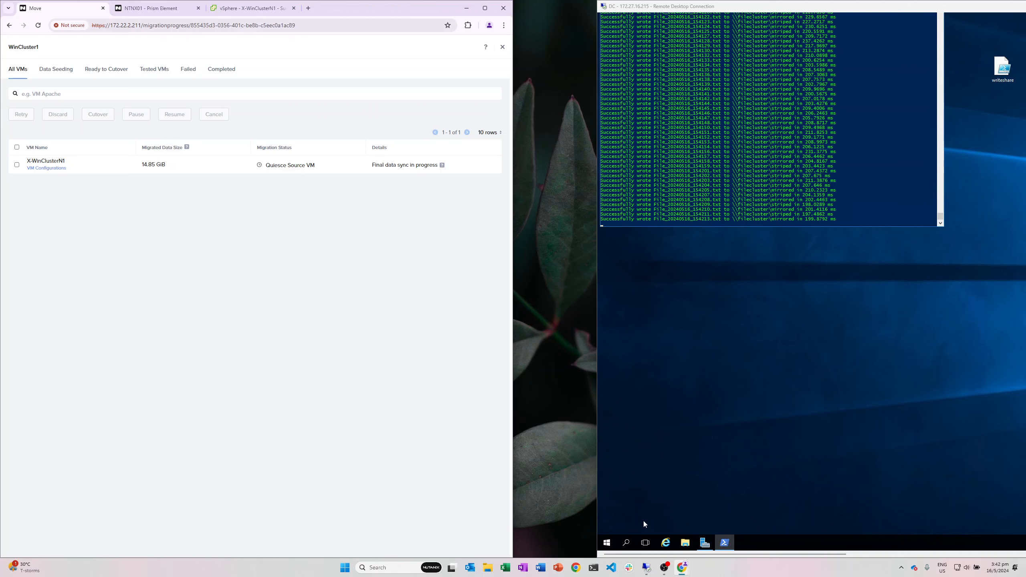
mouse_move(646, 568)
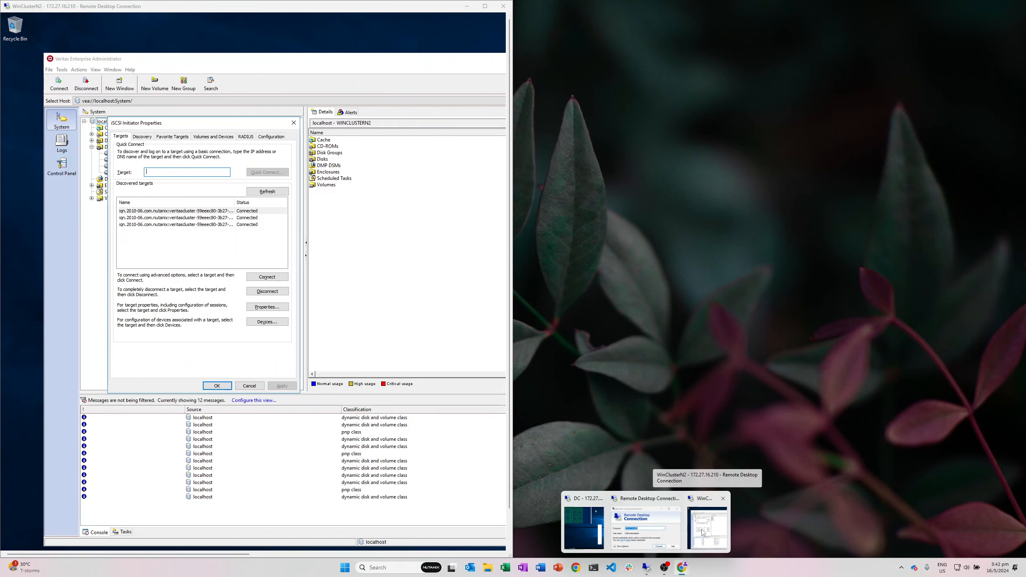
left_click(702, 533)
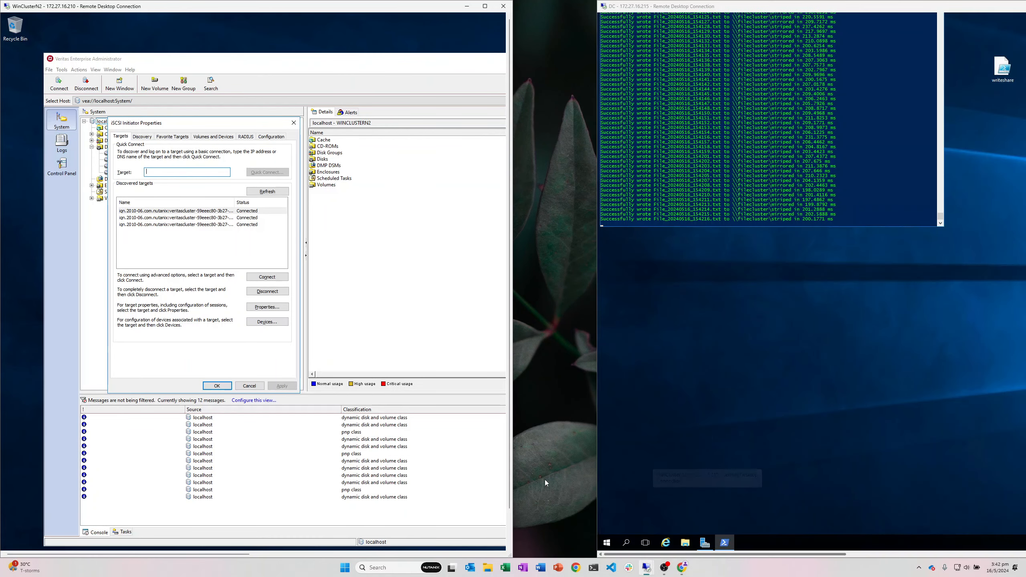
Step: Close the iSCSI initiator settings, move Veritas aside, and maximize Failover Cluster Manager
left_click(256, 385)
left_click_drag(440, 58, 188, 82)
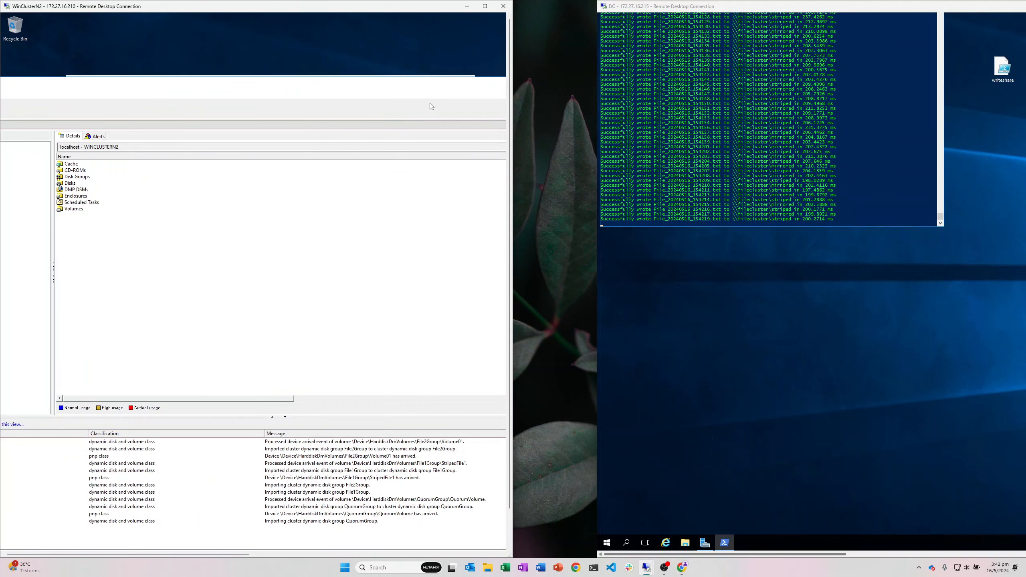
left_click_drag(452, 82, 207, 88)
left_click(438, 89)
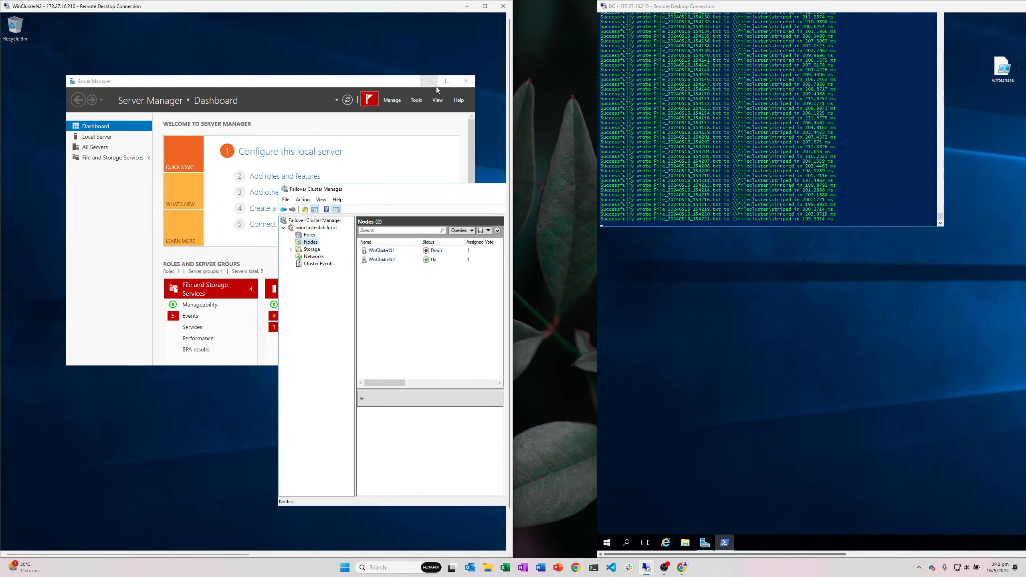
left_click_drag(430, 192, 304, 192)
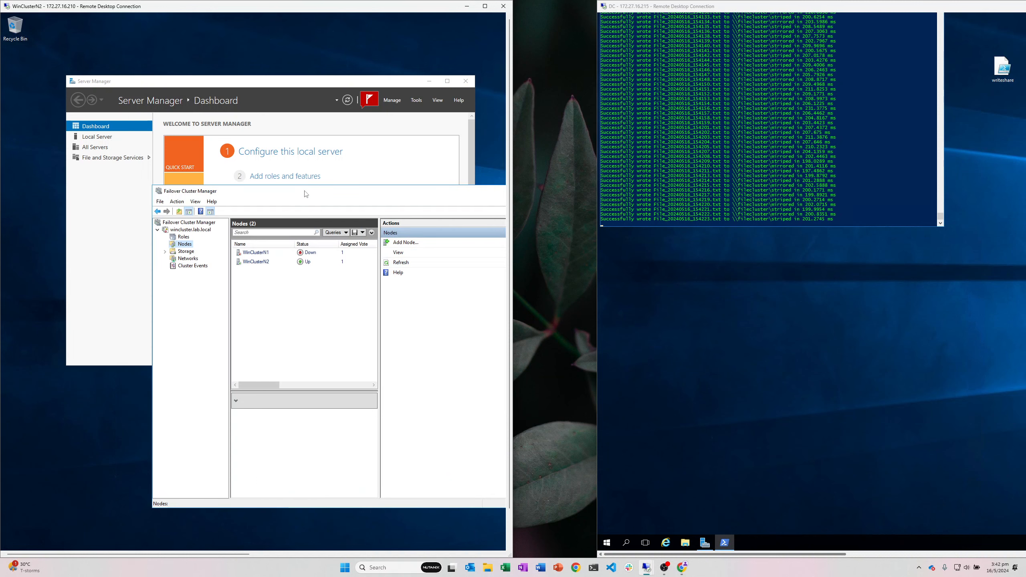
double_click(303, 192)
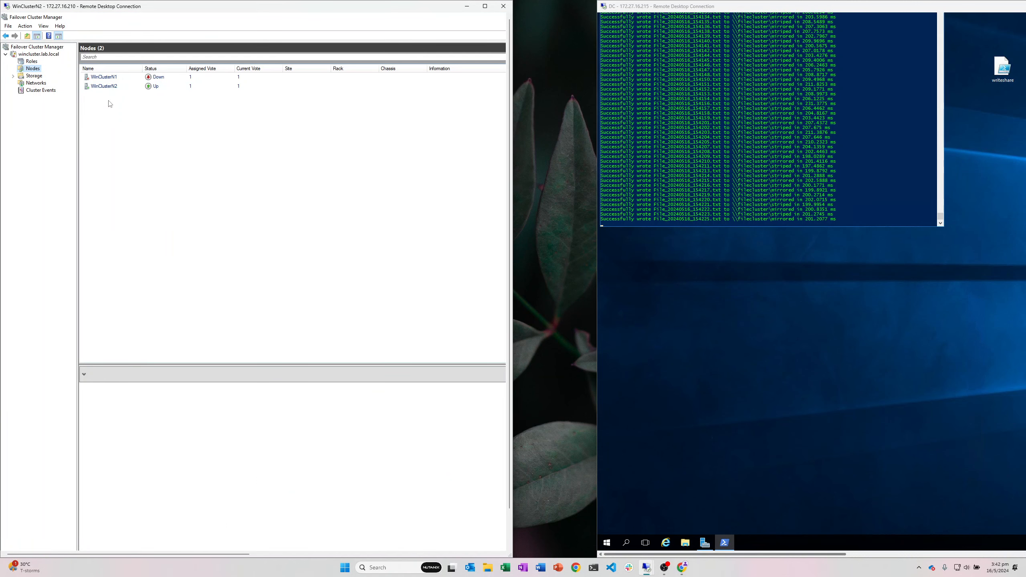
Step: Check that filecluster runs on WinClusterN2 and node WinClusterN1 is Down
left_click(31, 62)
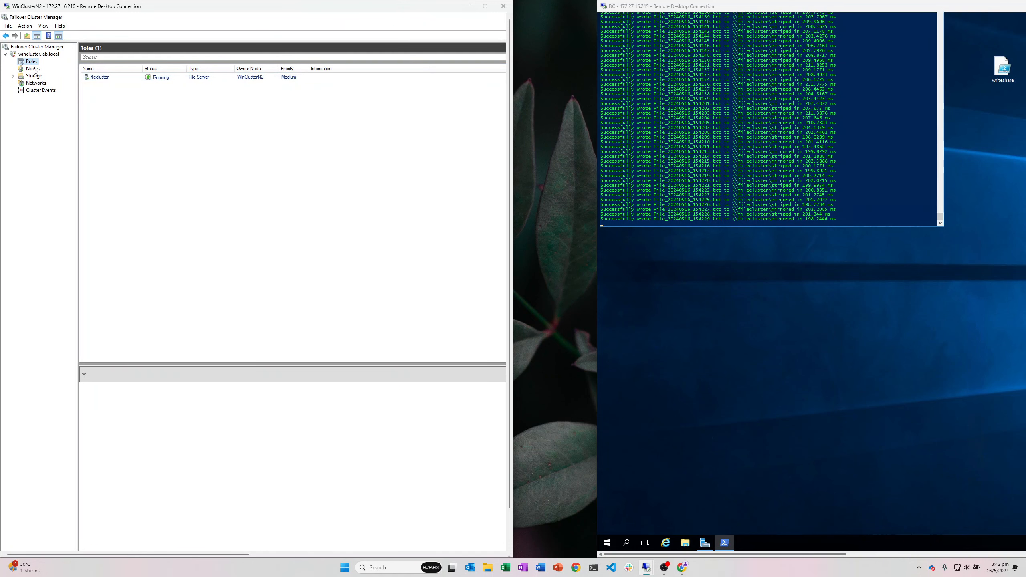
left_click(33, 68)
mouse_move(648, 568)
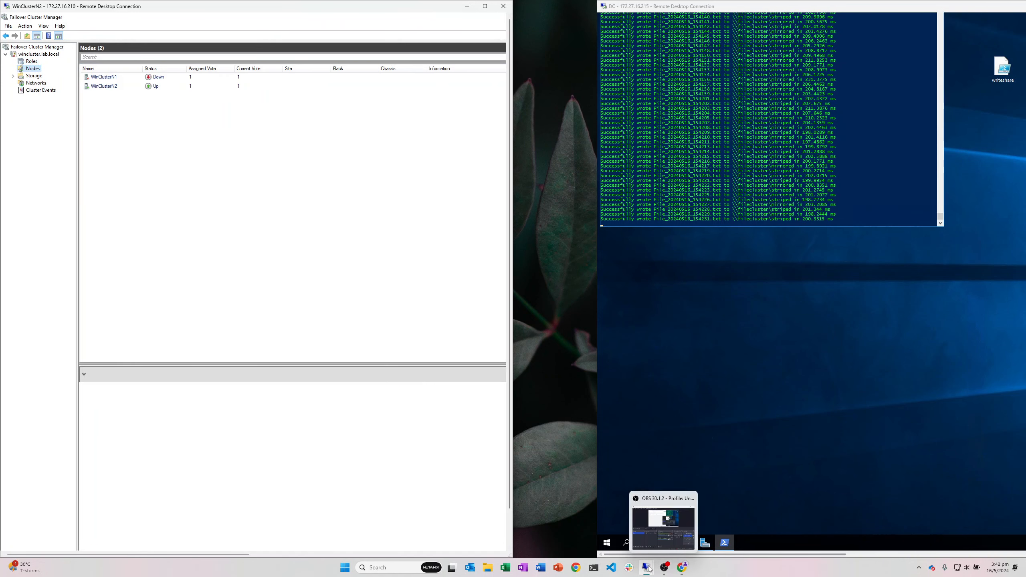
Step: Return to the browser, glance at Prism, and see X-WinClusterN1 at Source VM Cleanup in Move
mouse_move(682, 567)
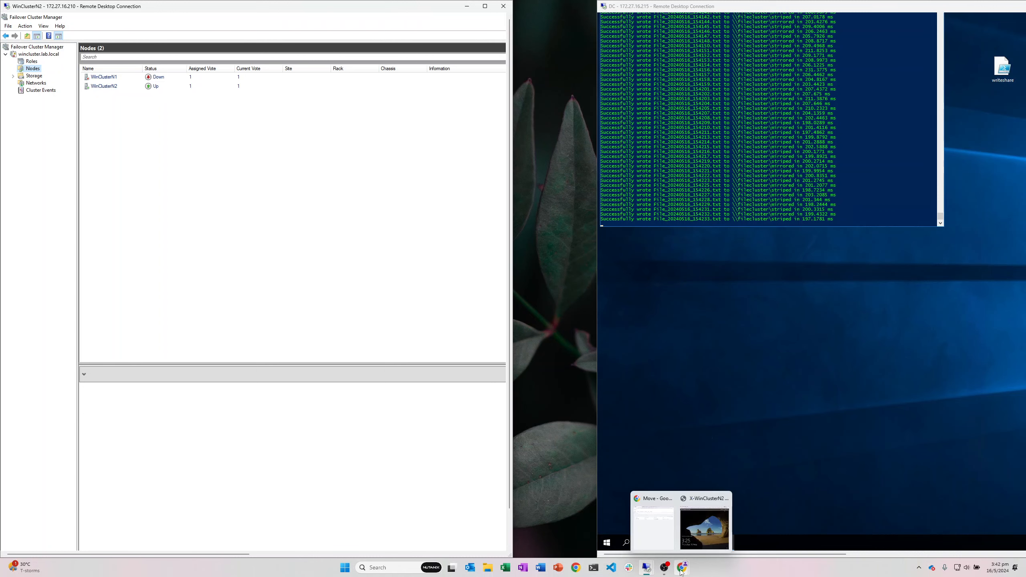
mouse_move(670, 546)
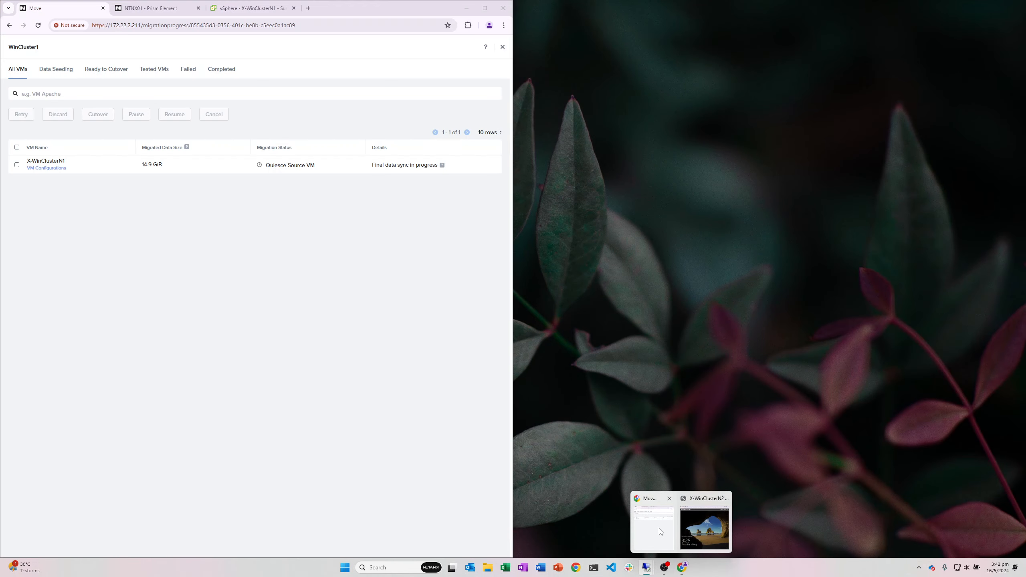
left_click(660, 530)
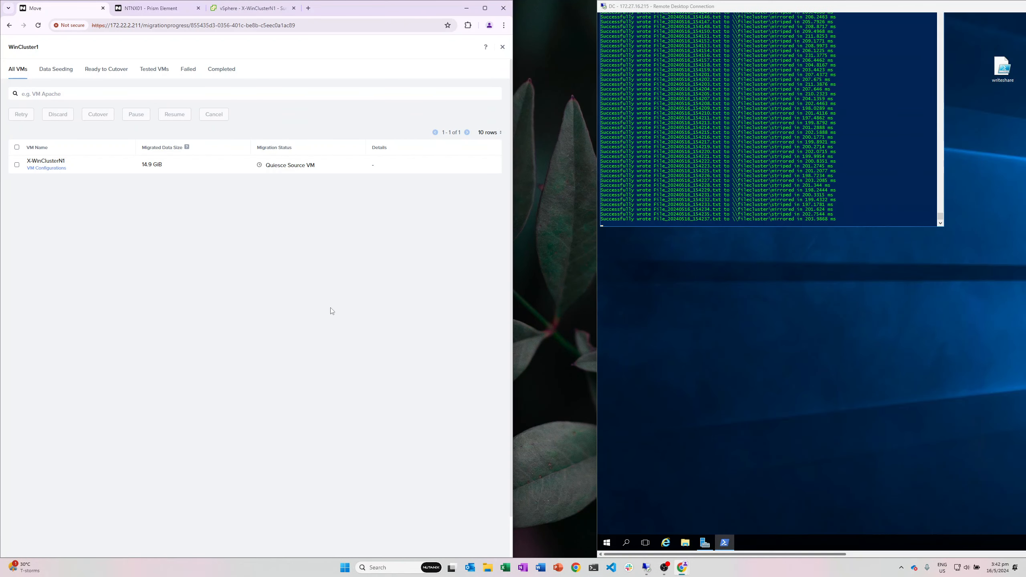
left_click(133, 9)
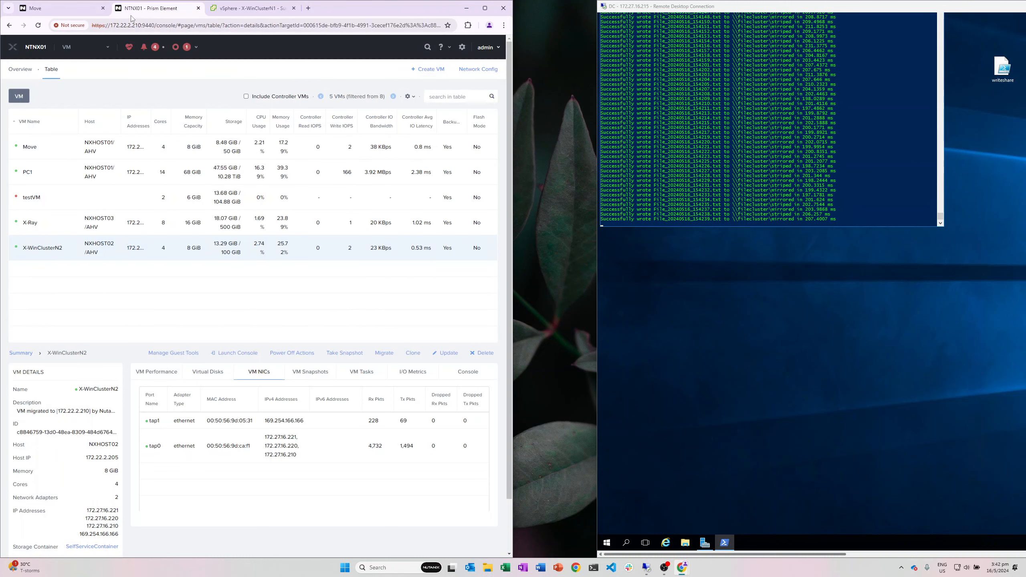
left_click(60, 8)
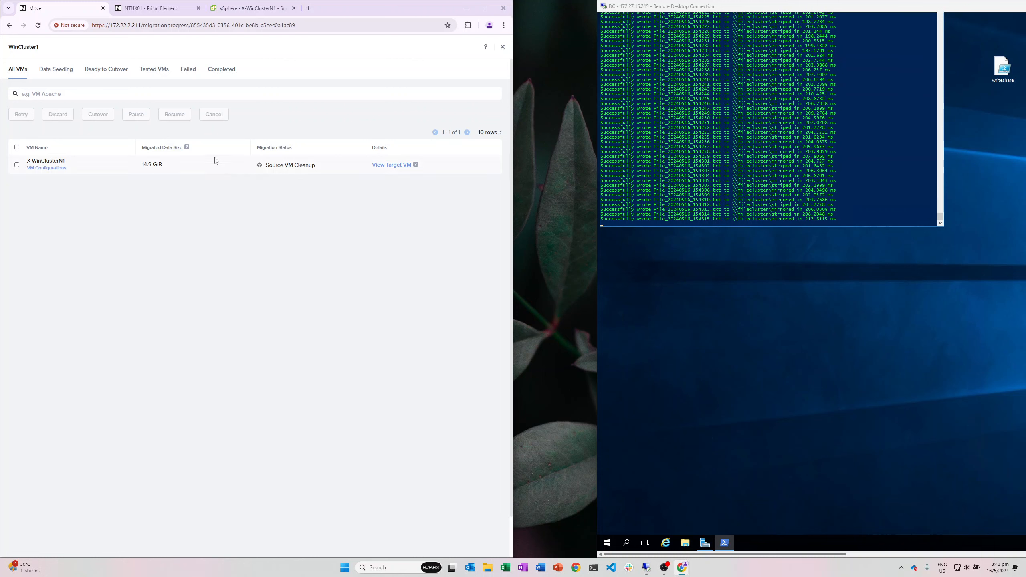
Step: In Prism Element, inspect the migrated X-WinClusterN1's details, disks and network adapters
left_click(155, 8)
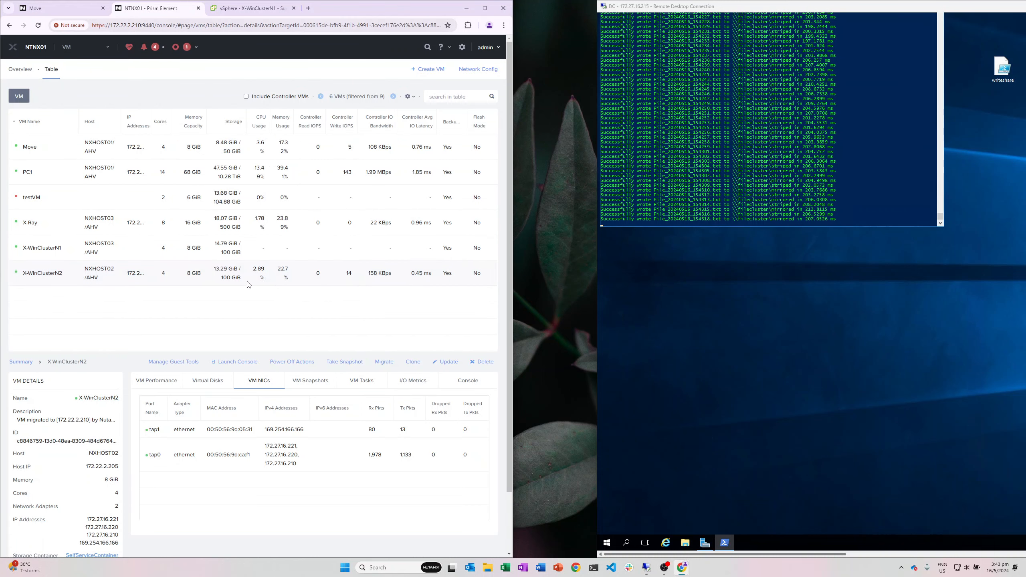
left_click(218, 239)
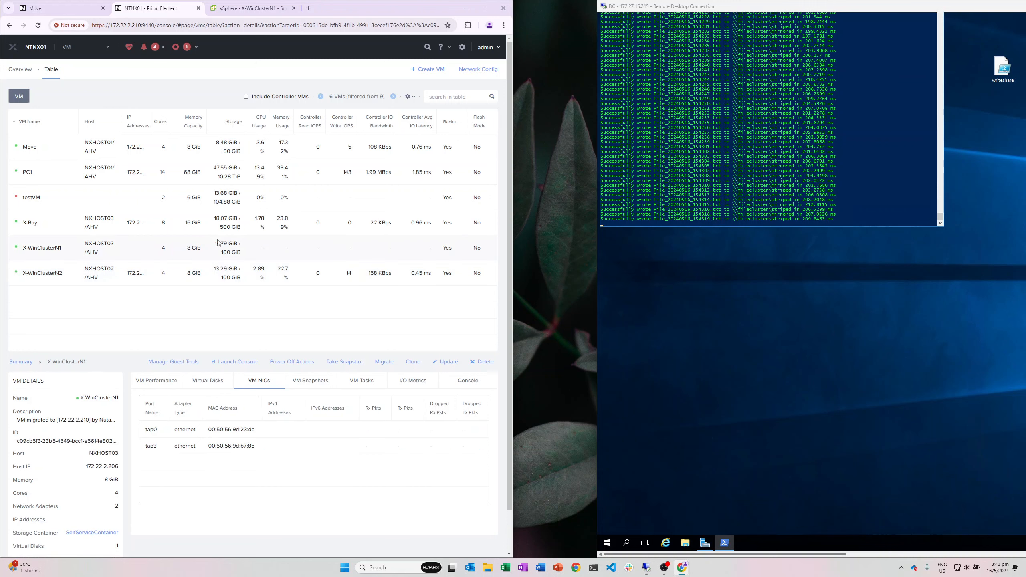
left_click(664, 567)
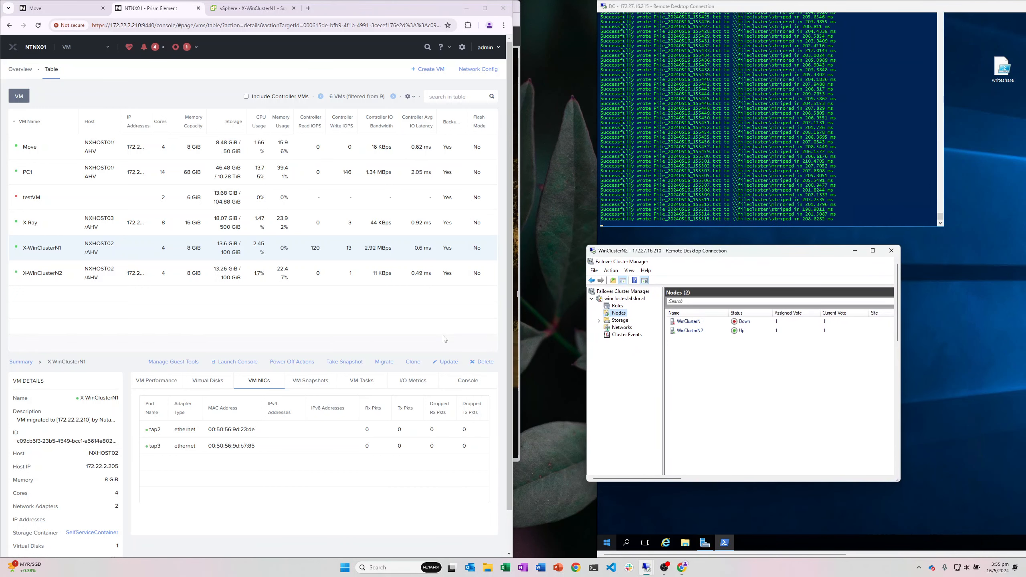
left_click(220, 383)
left_click(255, 386)
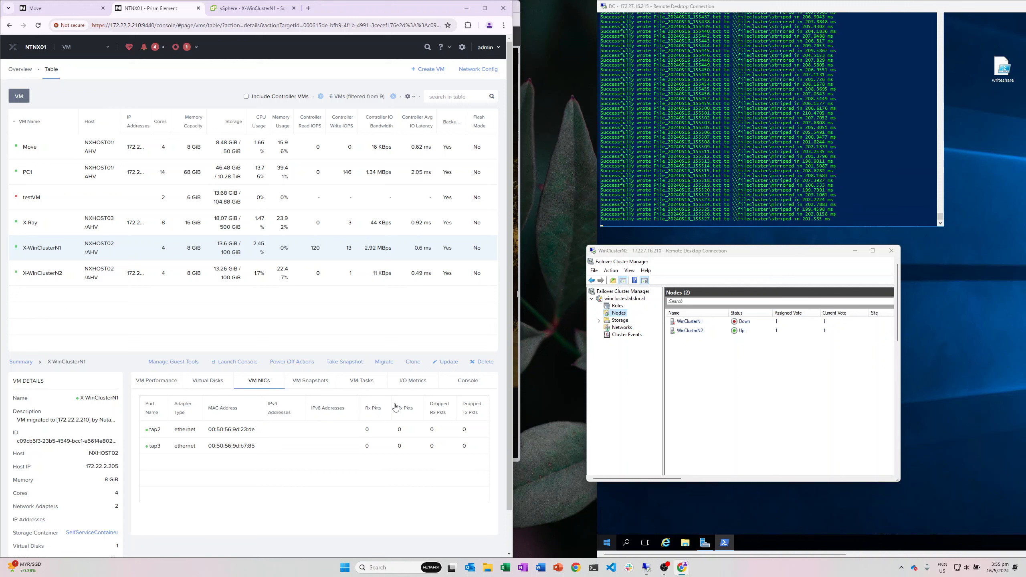
Step: Compare with X-WinClusterN2's details, then recheck X-WinClusterN1's snapshots and network adapters
left_click(99, 268)
left_click(175, 246)
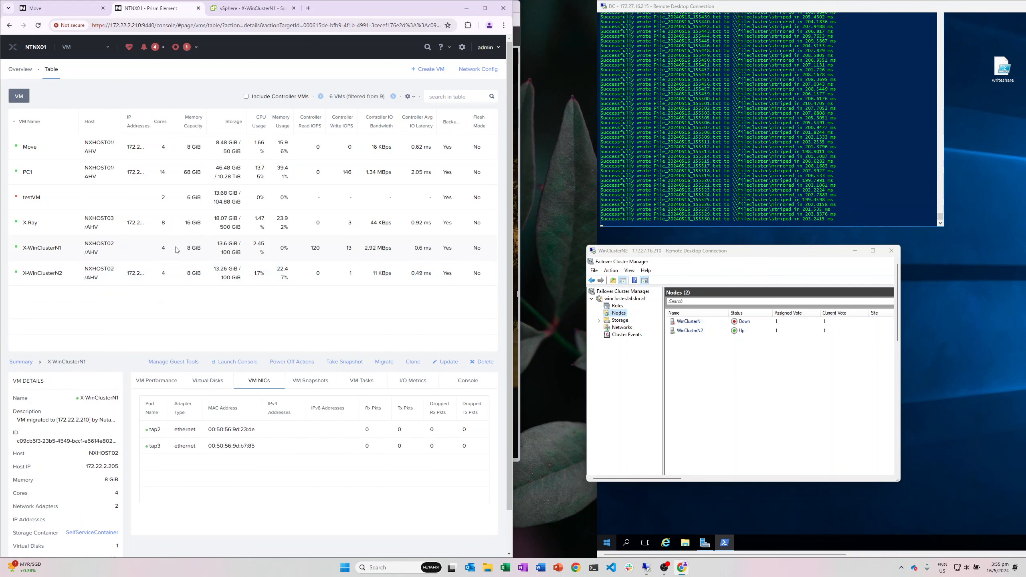
left_click(176, 277)
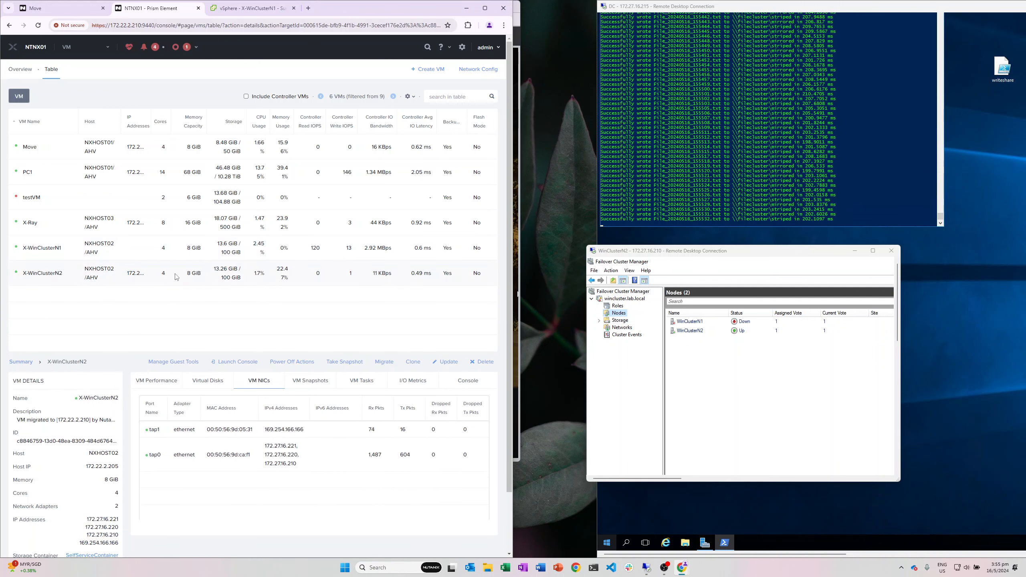
left_click(219, 251)
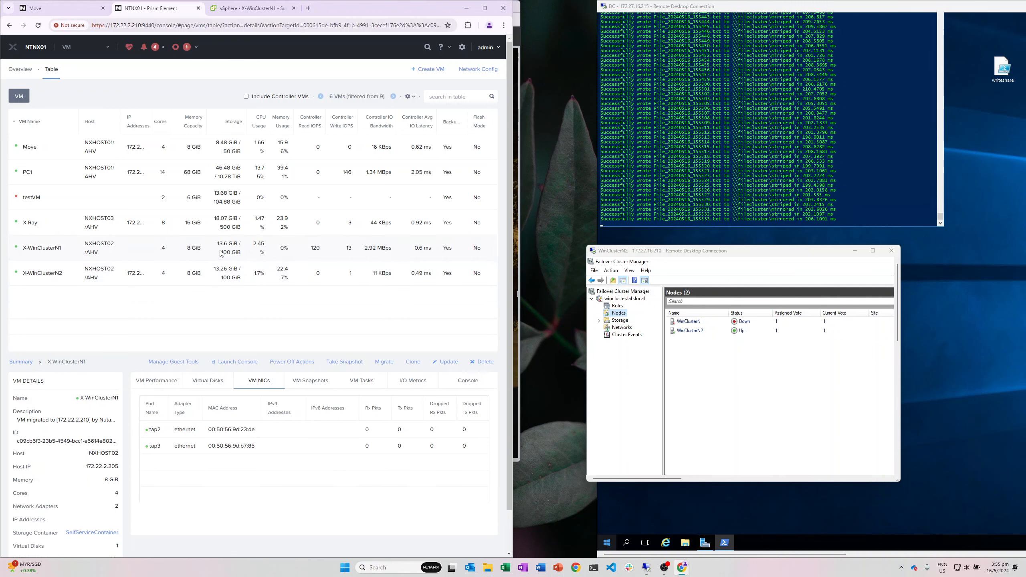
left_click(309, 380)
left_click(258, 380)
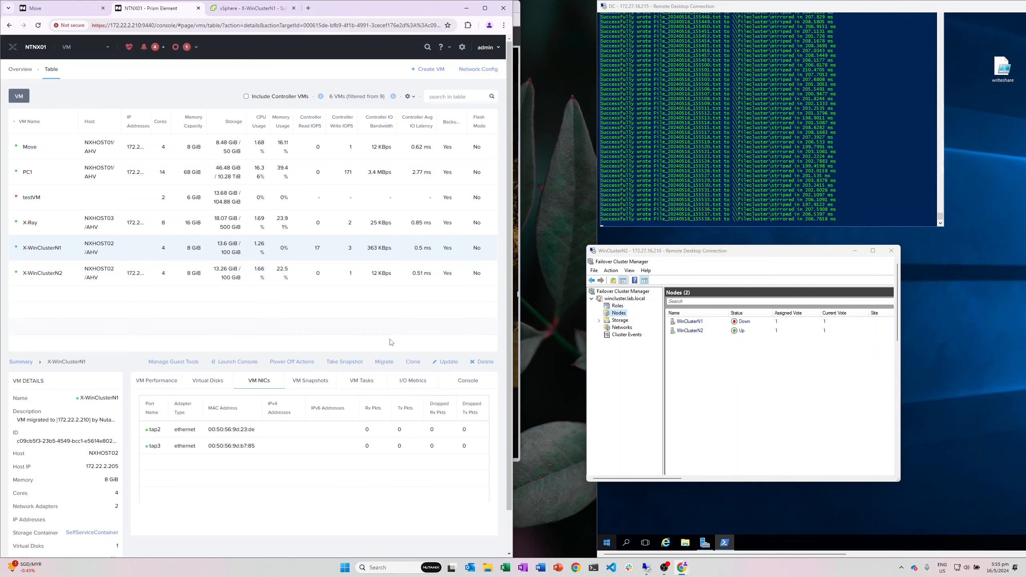
Step: Cycle through the open windows, dismiss the recent connections list, and minimize everything to the desktop
left_click(672, 570)
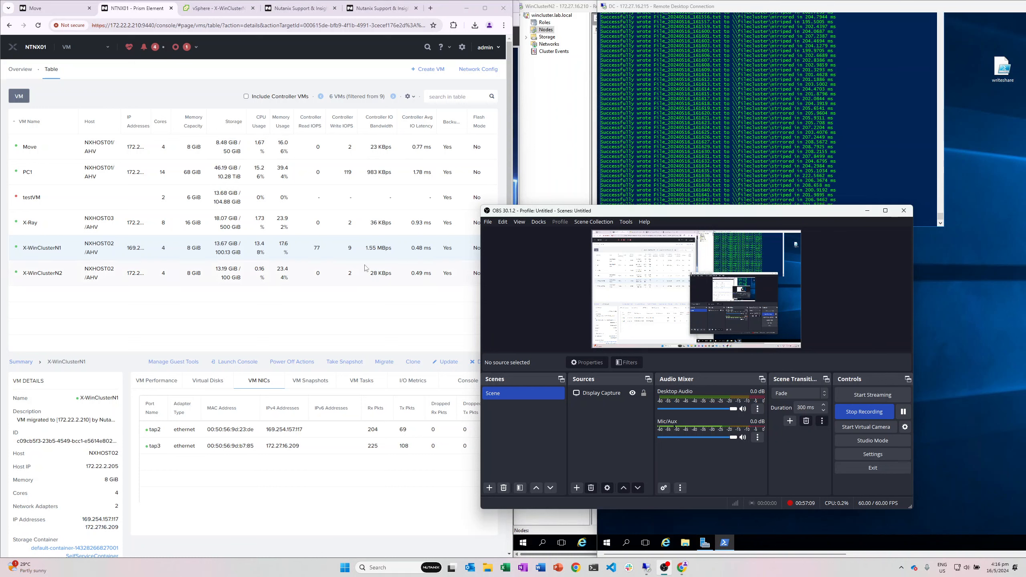
left_click(323, 272)
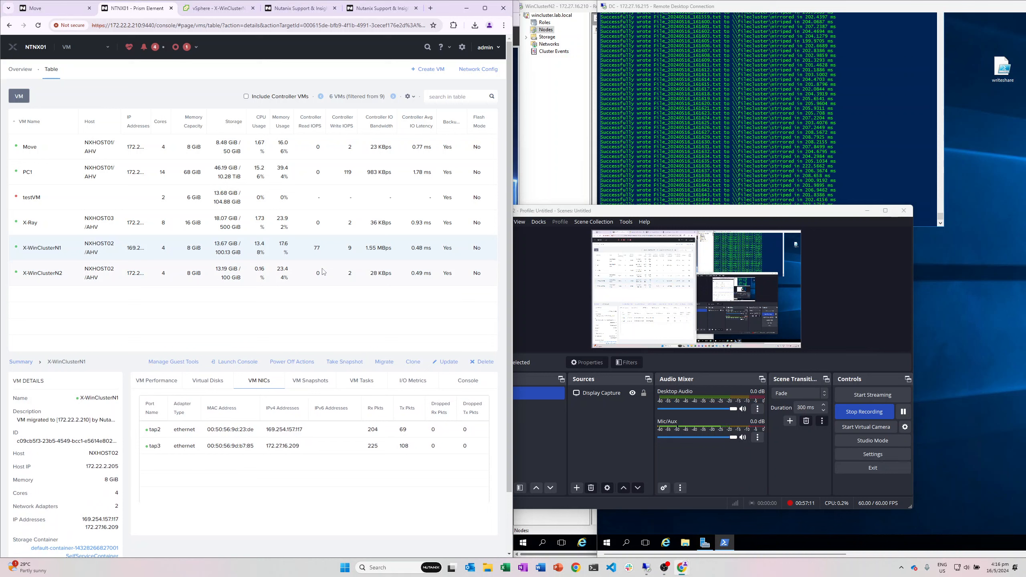
left_click(652, 149)
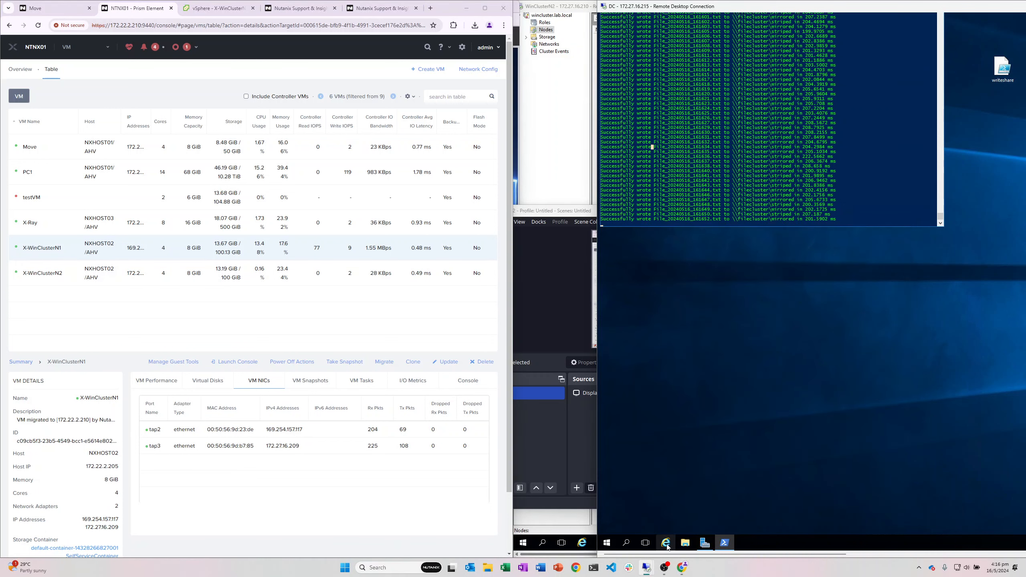
right_click(646, 567)
left_click(817, 491)
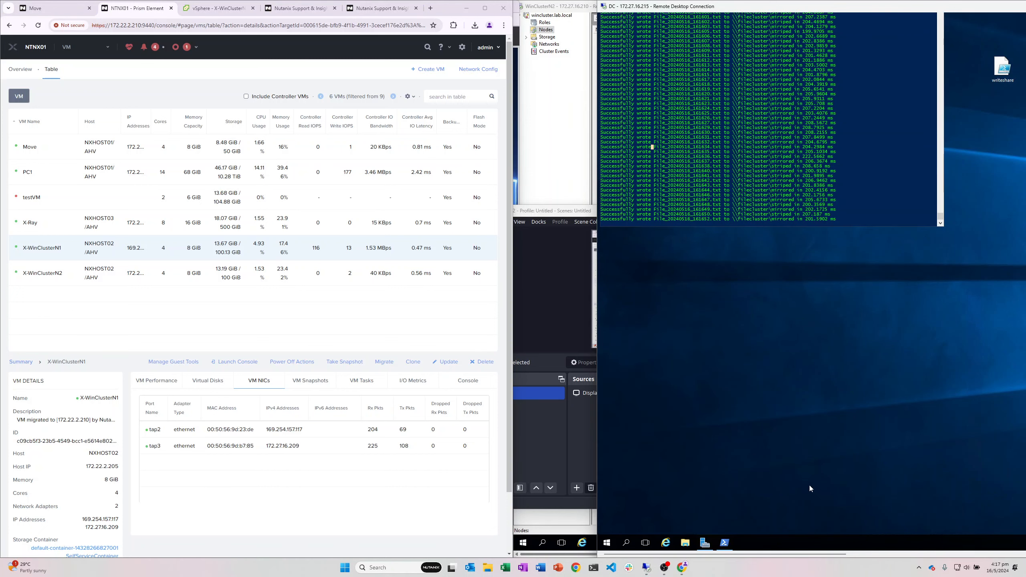
key("super+d")
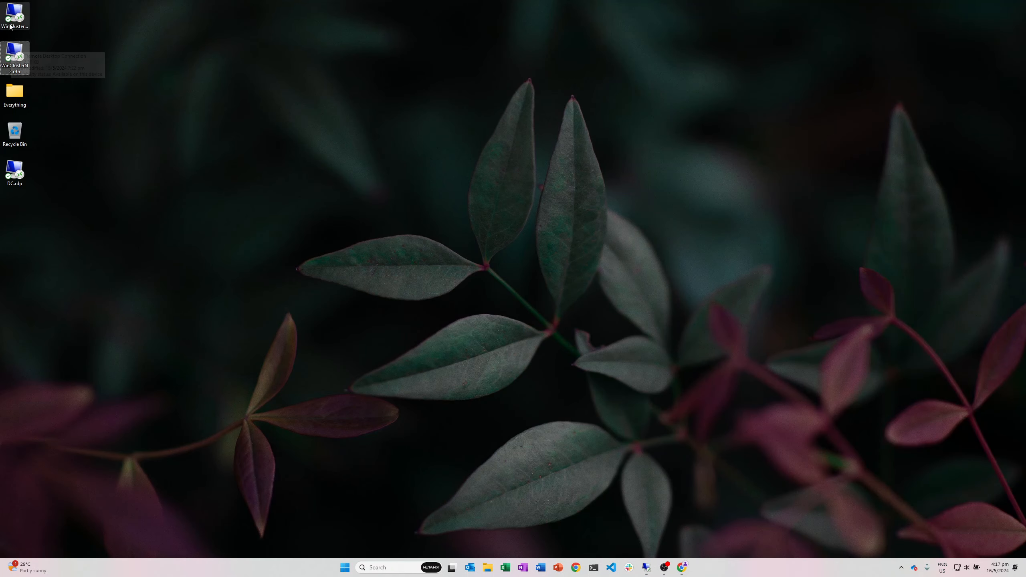
Step: Connect by RDP to WinClusterN1 to view Harddisk0–3, then return to Prism Element's X-WinClusterN1 details
left_click(10, 16)
double_click(10, 15)
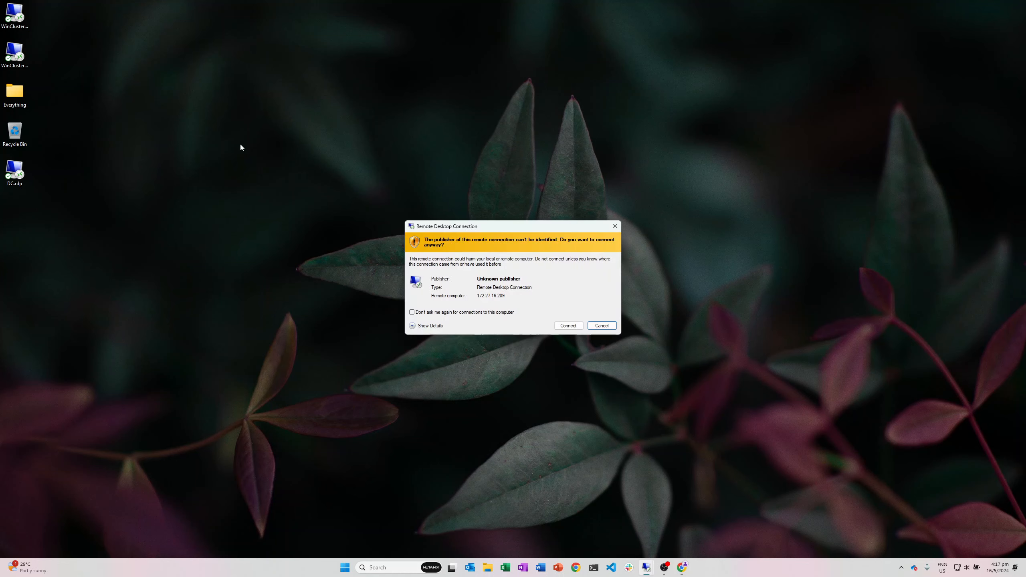
left_click(568, 326)
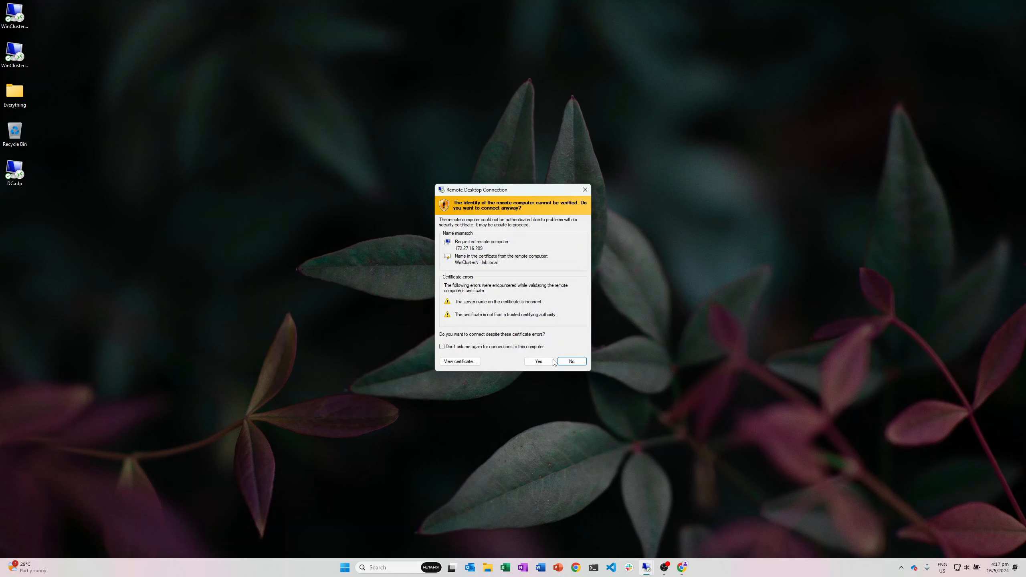
left_click(540, 362)
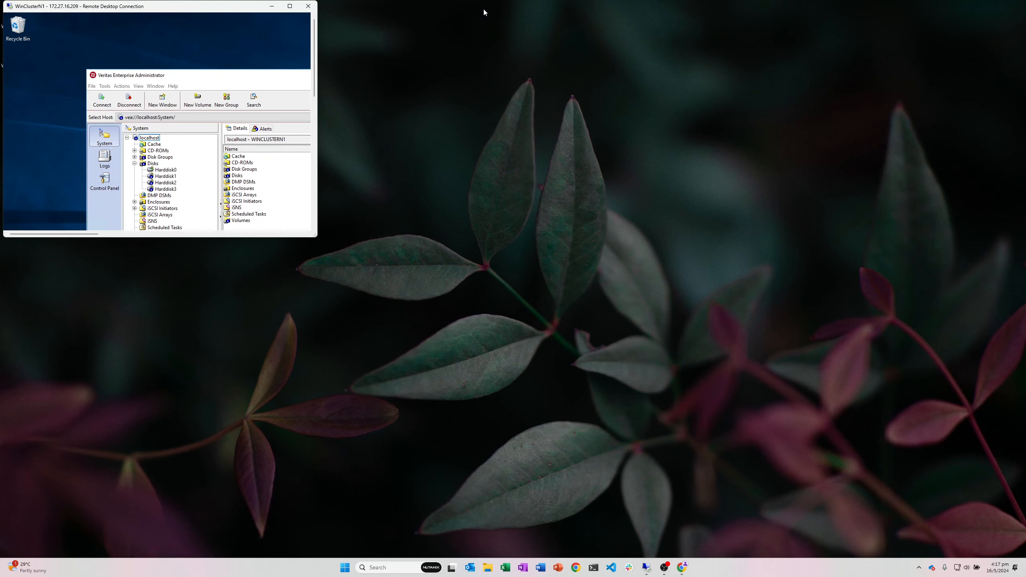
left_click_drag(316, 236, 465, 449)
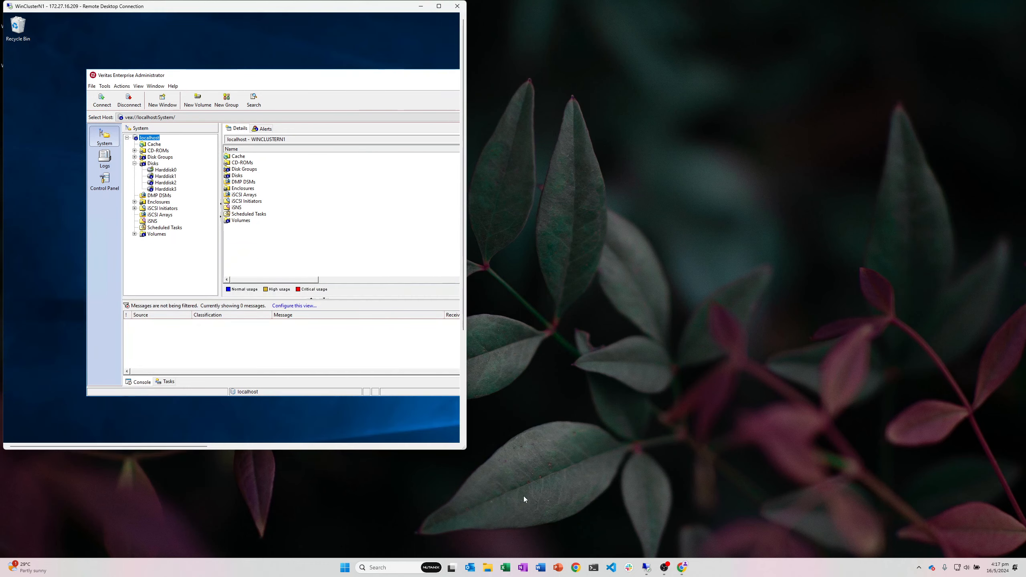
left_click(682, 568)
left_click(564, 531)
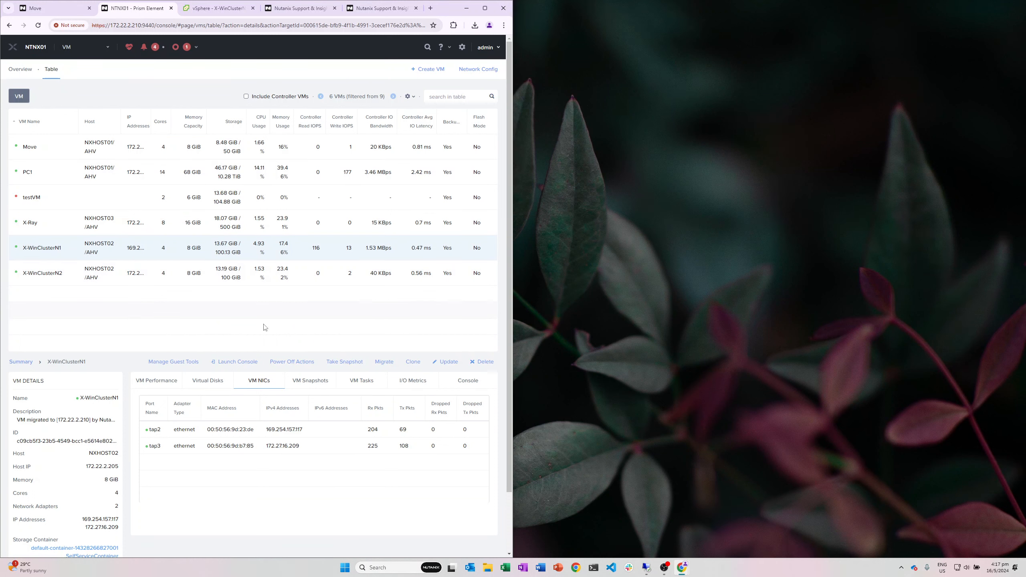
Step: Confirm X-WinClusterN1 is powered off in vSphere, then switch through the DC session toward WinClusterN2
left_click(209, 14)
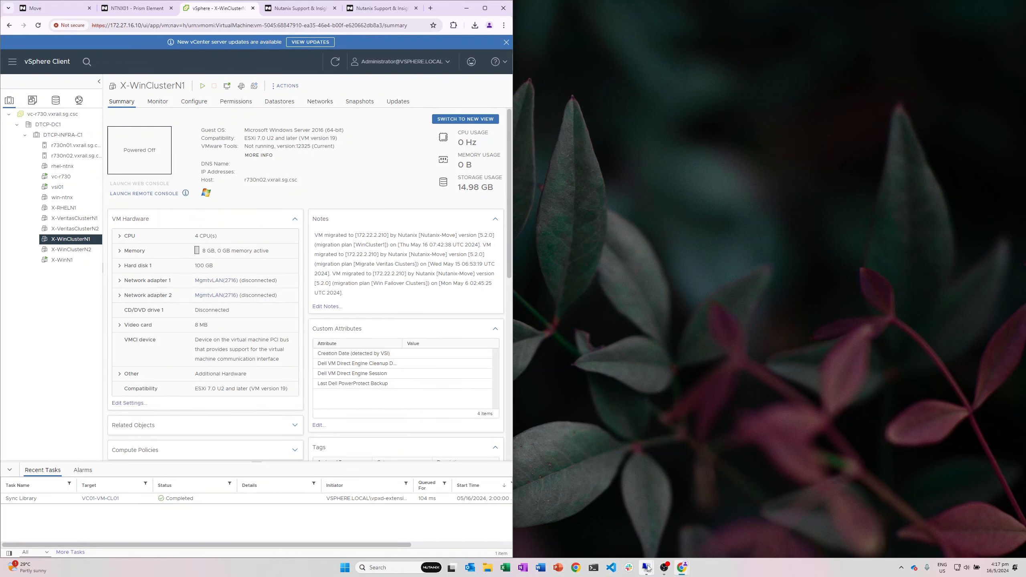
mouse_move(646, 568)
left_click(597, 527)
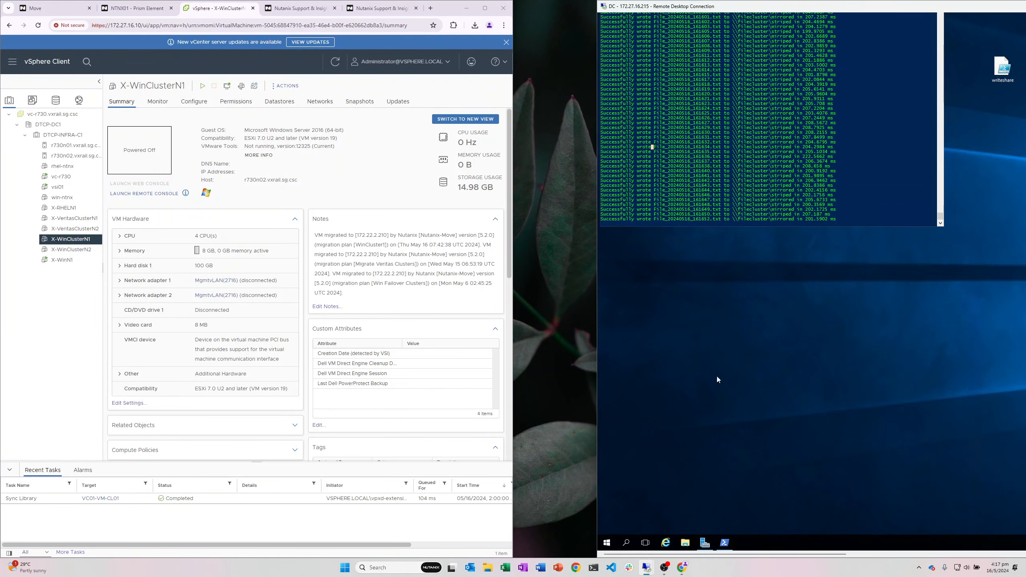
left_click(743, 185)
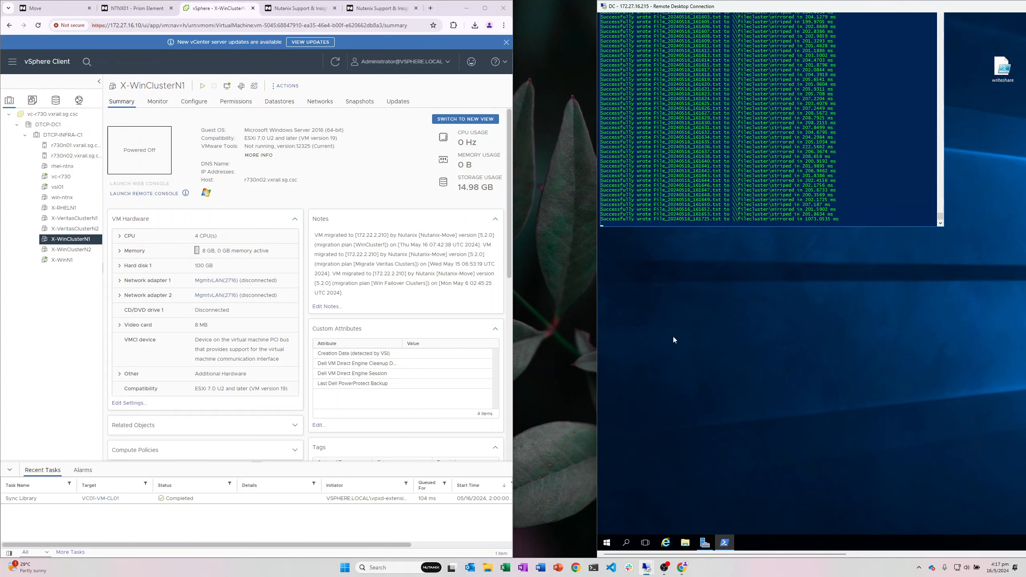
mouse_move(647, 568)
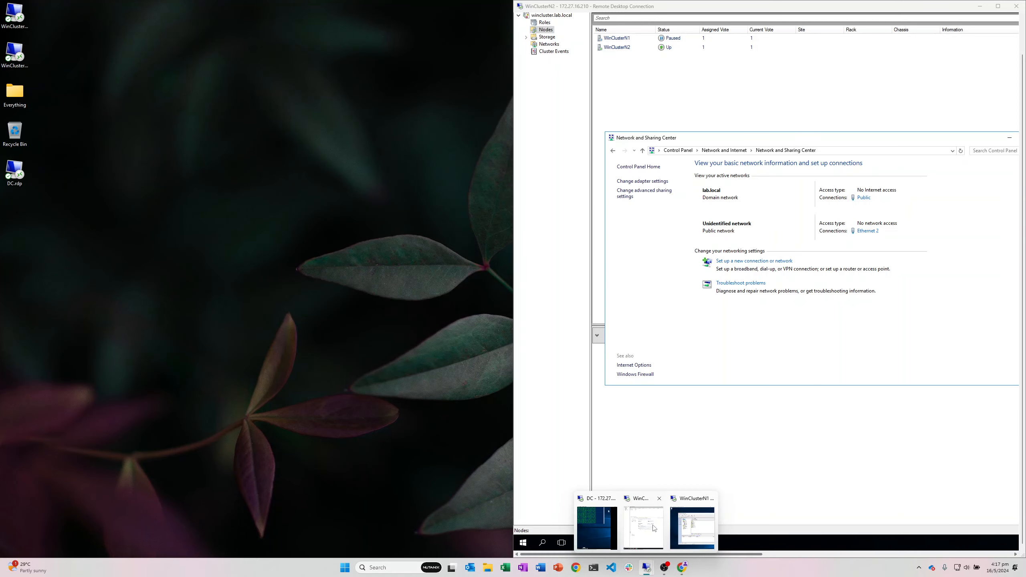
Step: Close Network and Sharing Center and resume WinClusterN1 without failing roles back
left_click(655, 528)
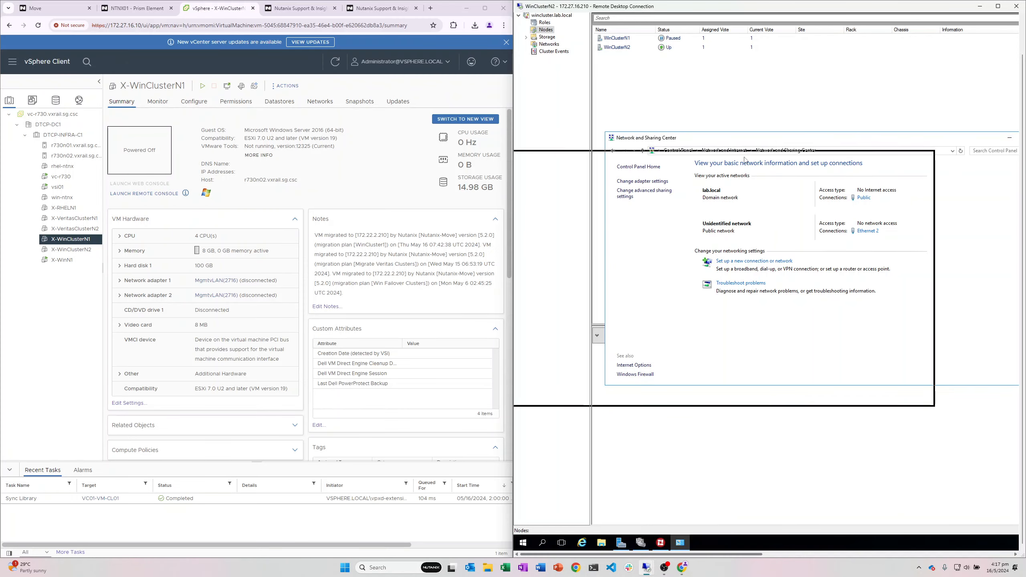
left_click(926, 158)
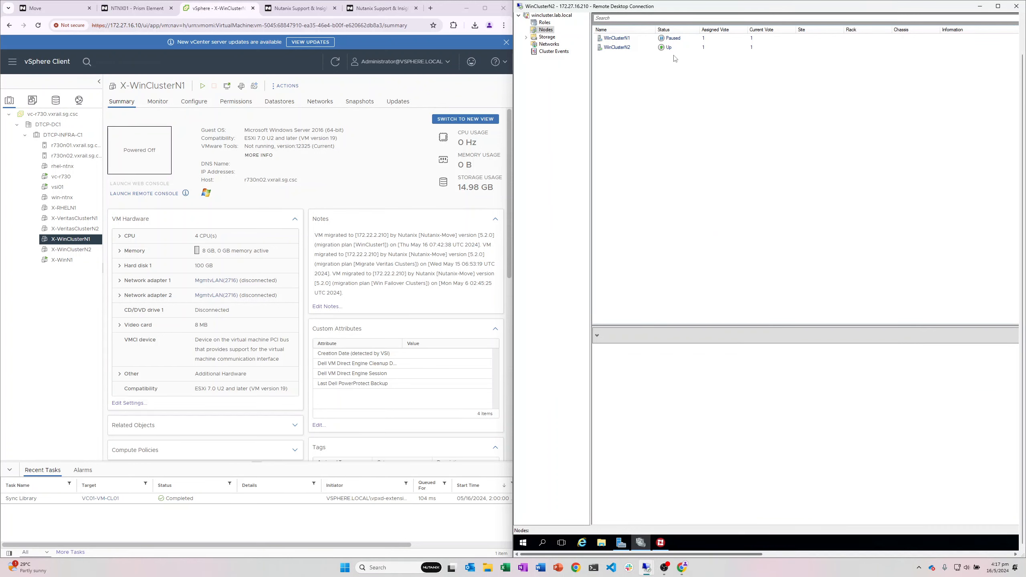
right_click(670, 39)
mouse_move(695, 59)
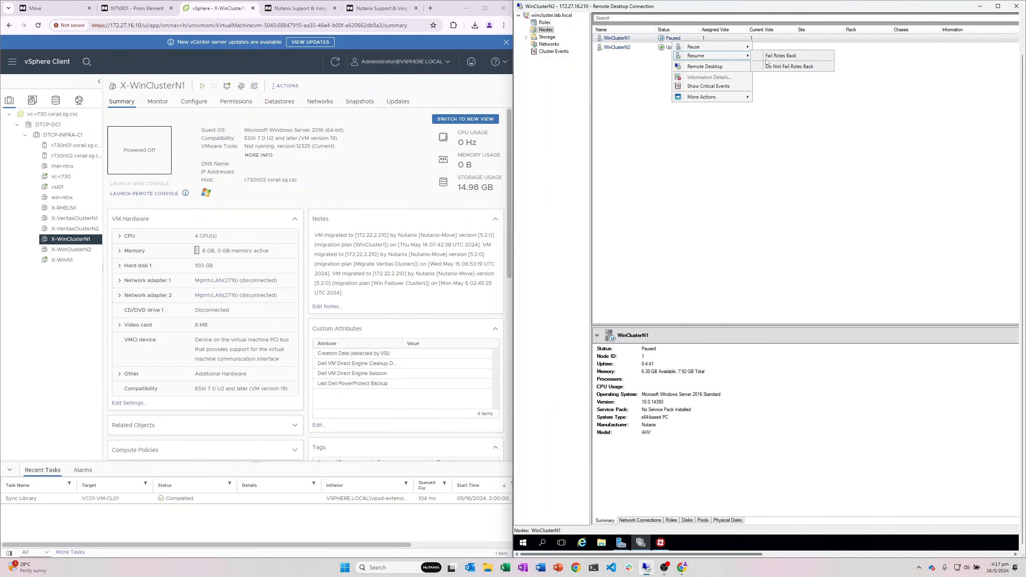
left_click(780, 69)
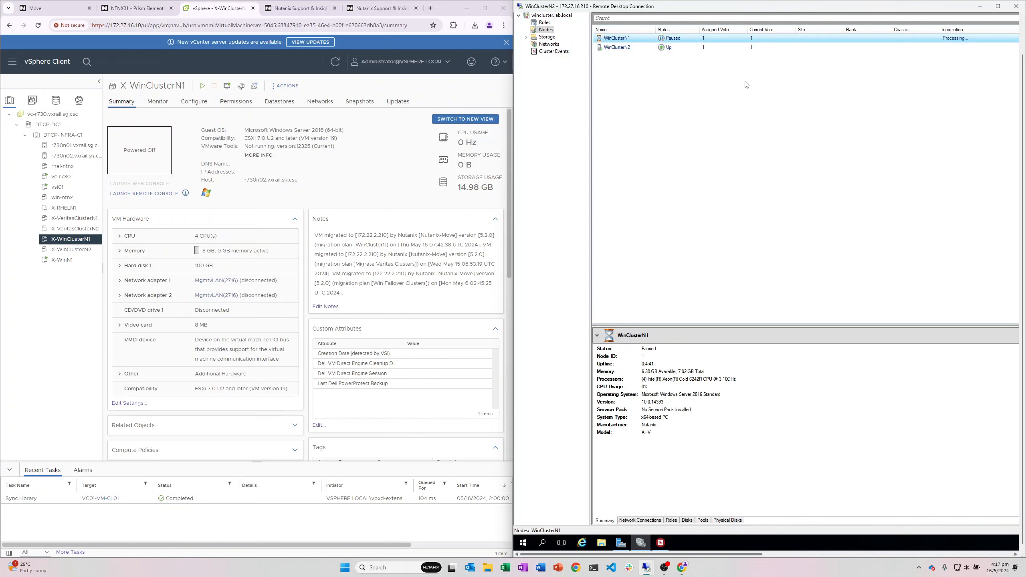
Step: Review the cluster disks under Storage, then return to Nodes and view WinClusterN2's details
left_click(524, 38)
left_click(526, 37)
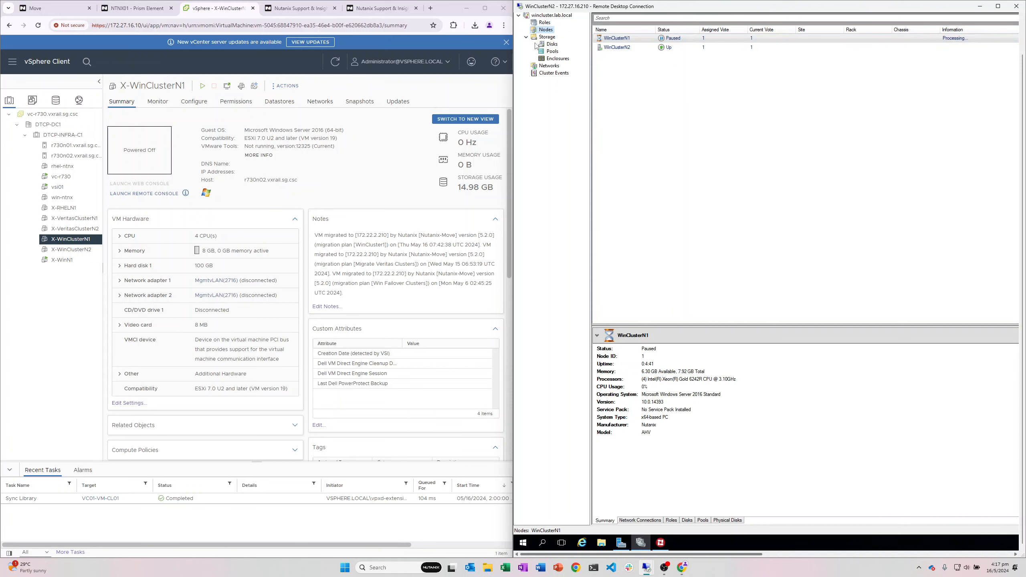
left_click(547, 44)
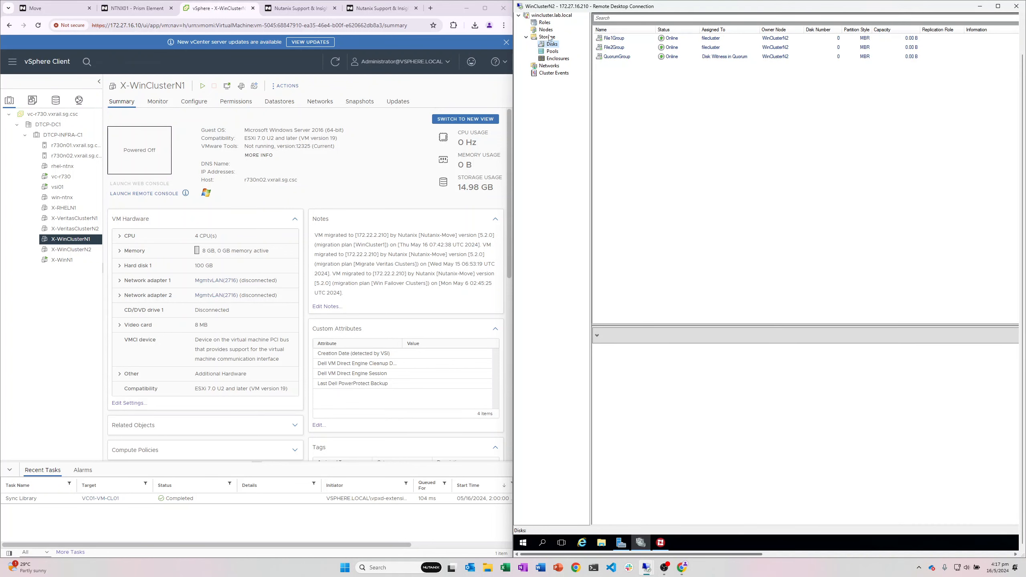
left_click(546, 30)
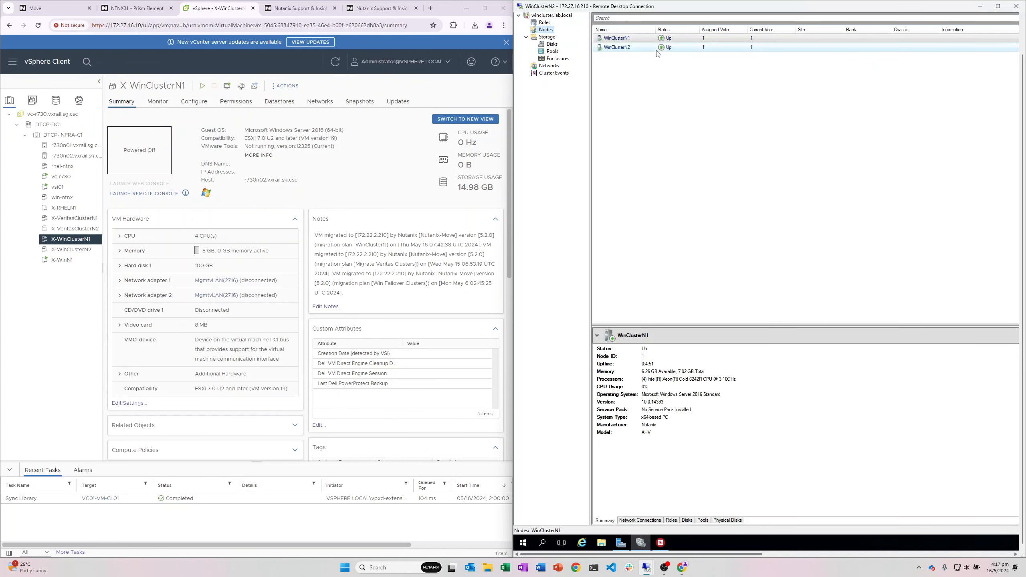
left_click(657, 50)
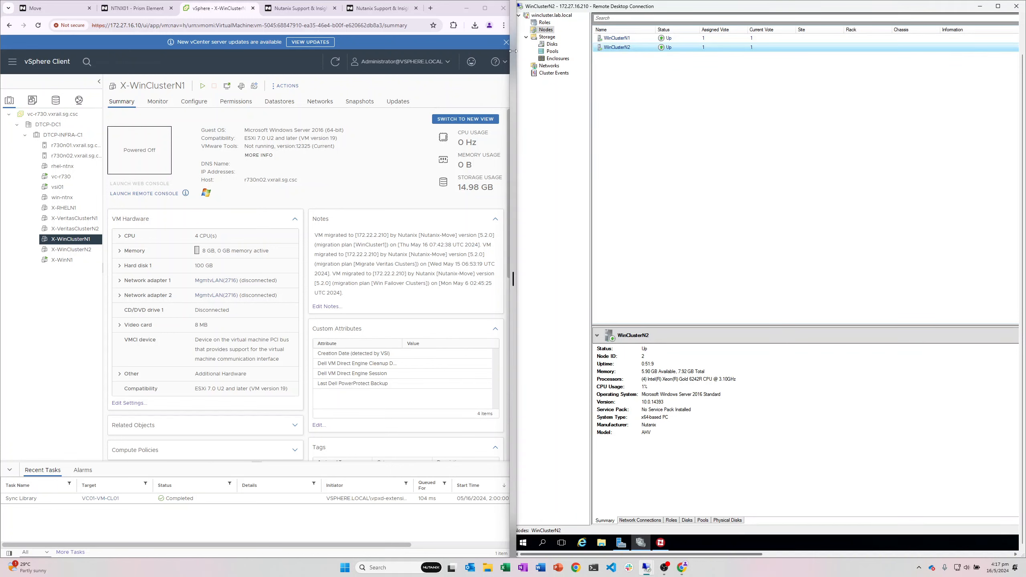
left_click_drag(513, 51, 231, 50)
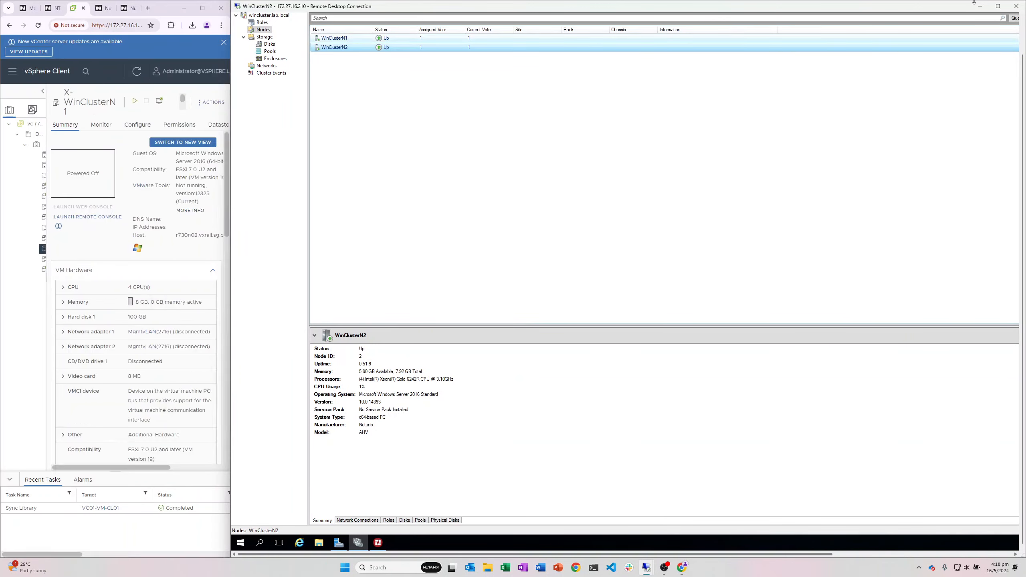
Step: Make the WinClusterN2 session full screen and show the cluster summary, cancelling the Configure Role wizard
left_click(997, 6)
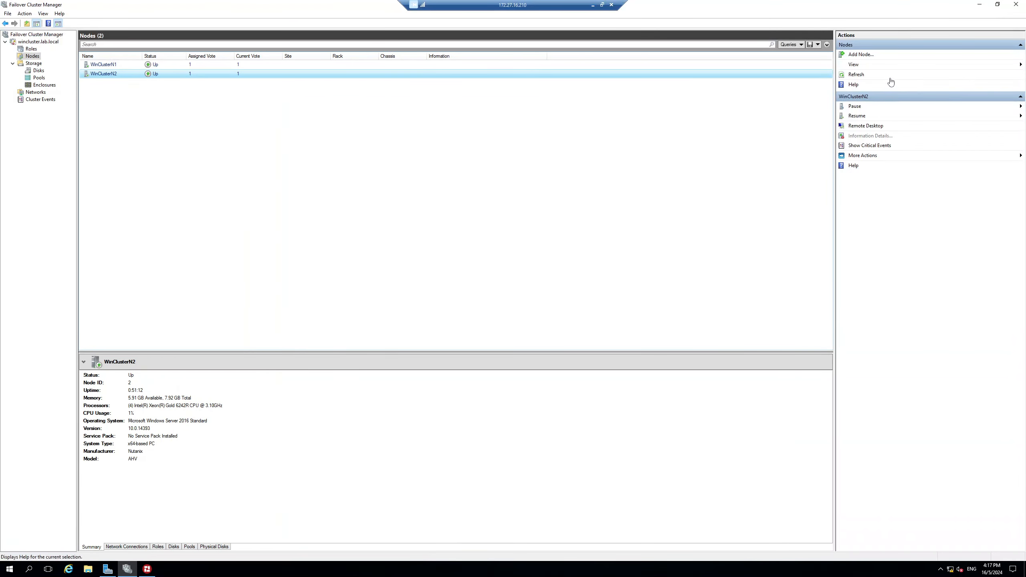
left_click(53, 42)
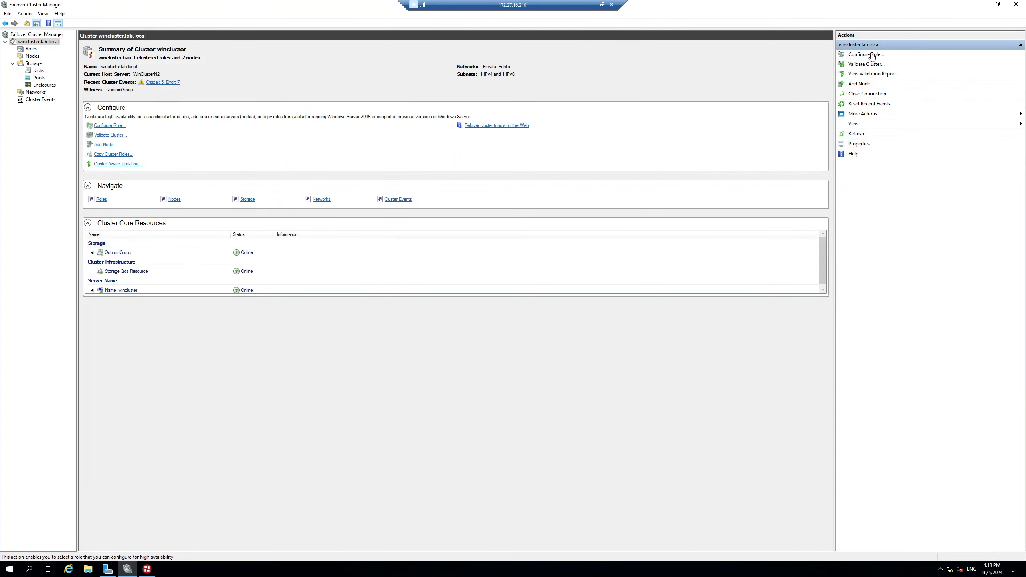
left_click(871, 55)
left_click(631, 361)
Step: Move the core cluster resources to WinClusterN1
left_click(881, 116)
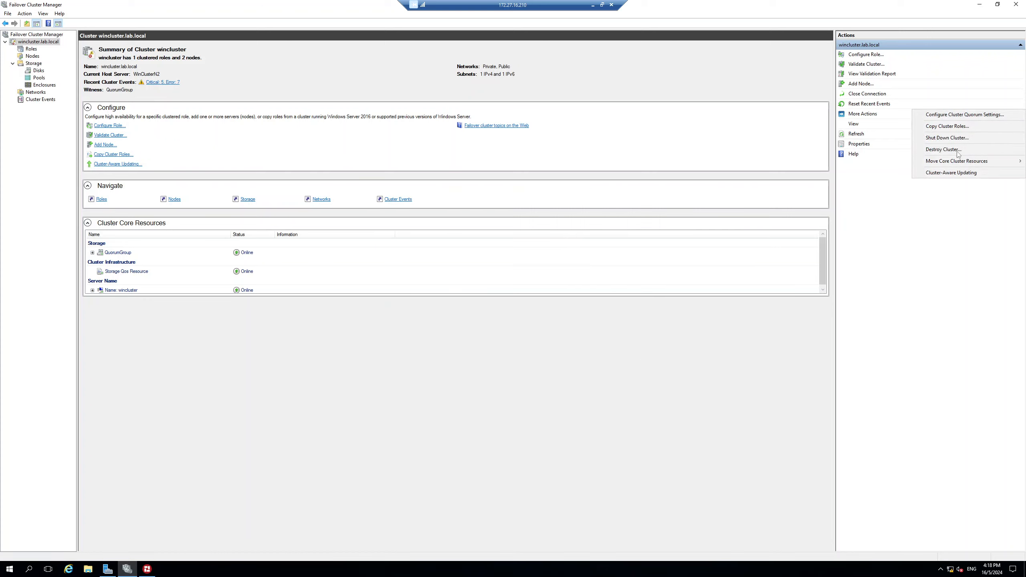
mouse_move(959, 162)
left_click(888, 170)
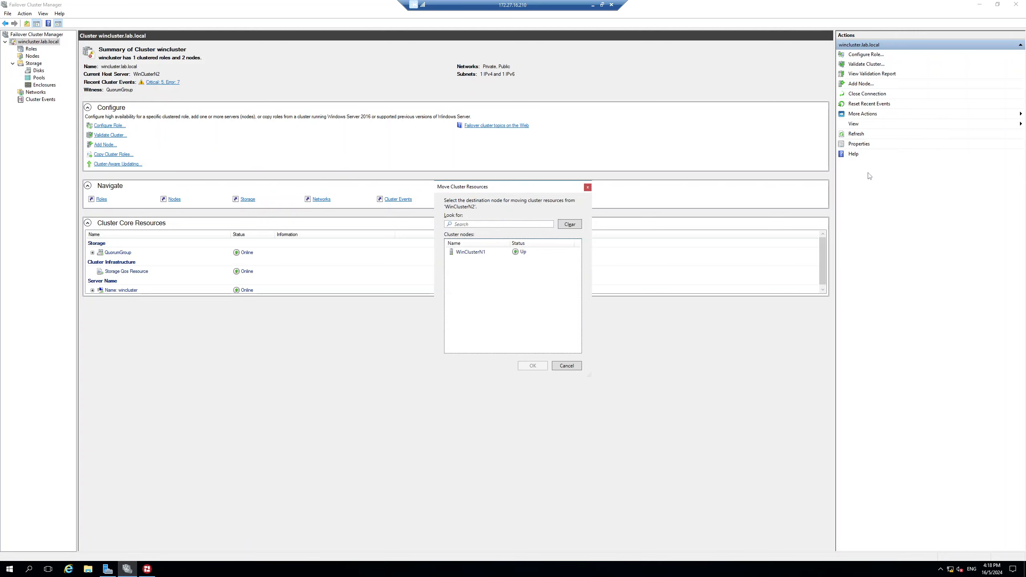
left_click(487, 256)
left_click(532, 366)
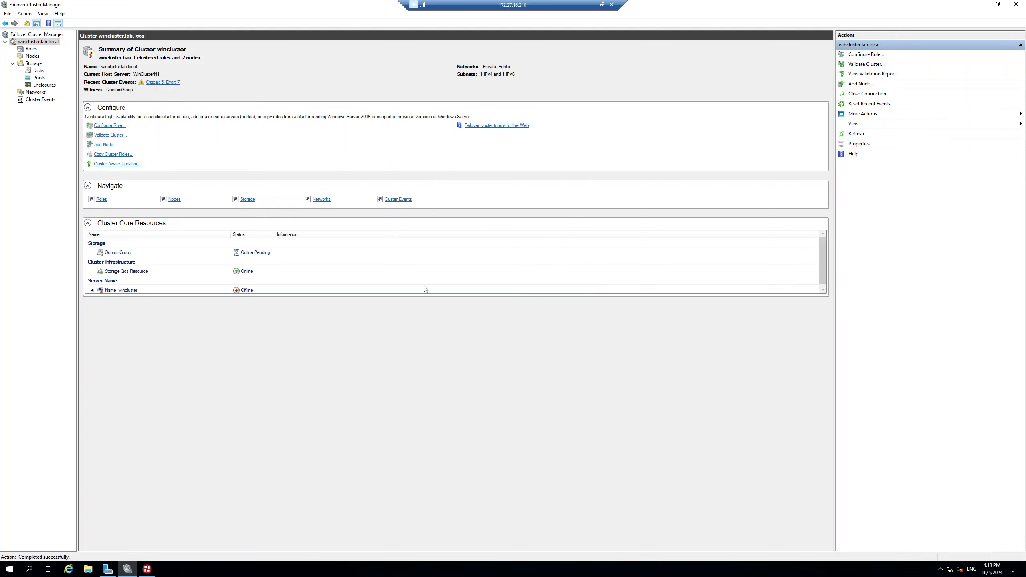
Step: Confirm QuorumGroup's disk owner and both nodes Up, then dock the session on the left half
left_click(39, 70)
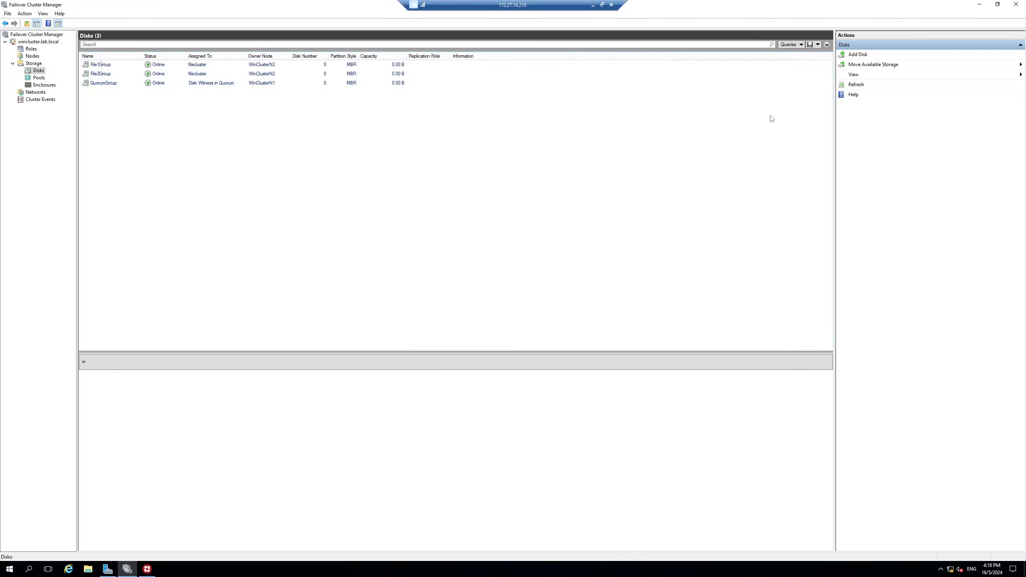
left_click(33, 56)
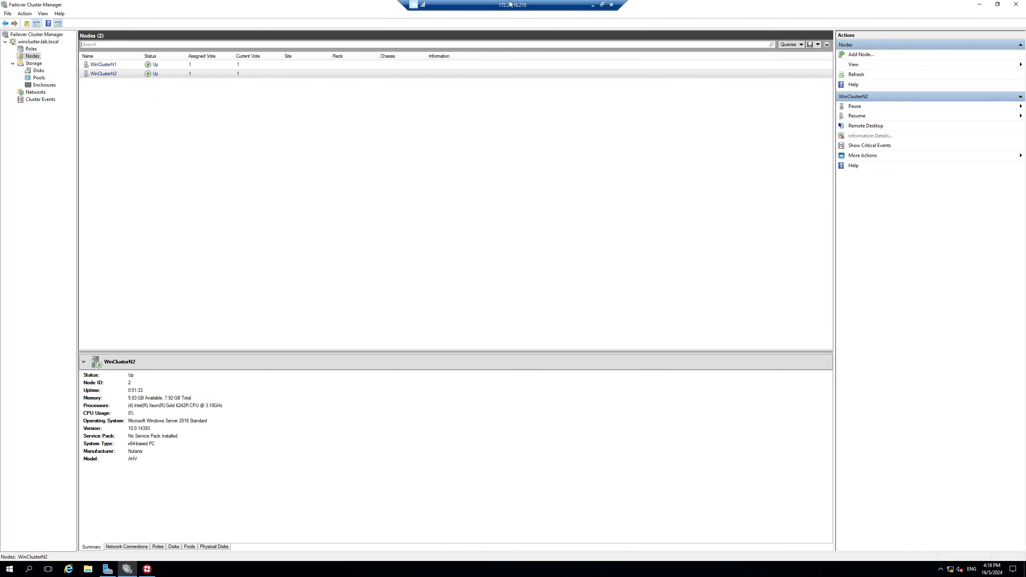
double_click(509, 2)
left_click_drag(632, 115, 1, 160)
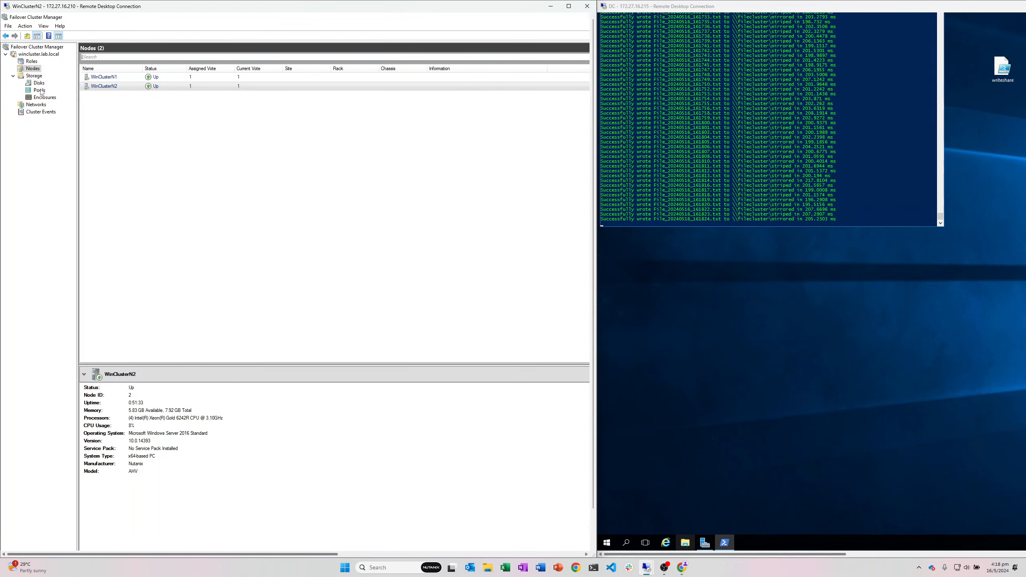
Step: Move the filecluster role to WinClusterN1, leaving it Pending with WinClusterN1 as owner
left_click(32, 61)
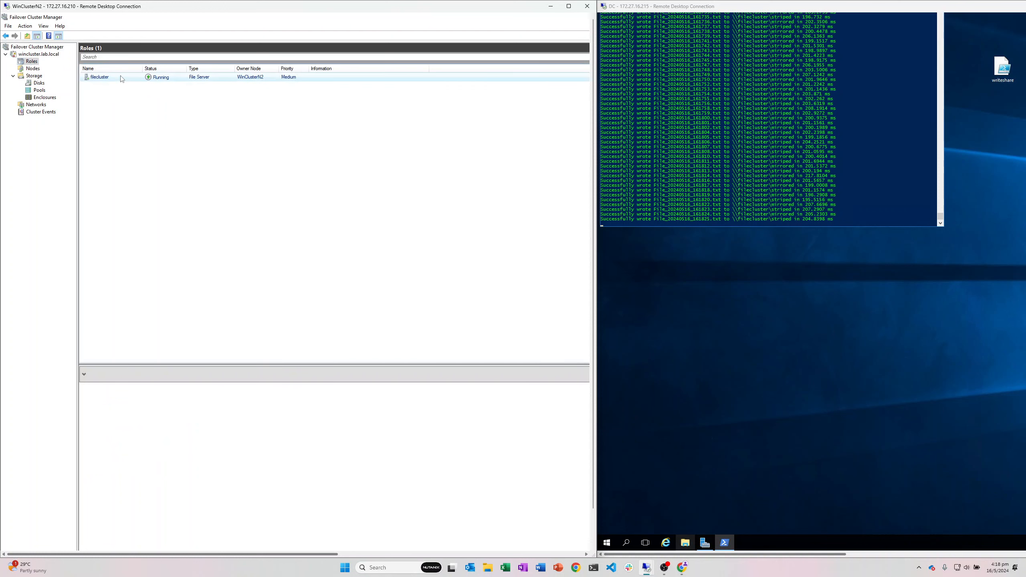
right_click(121, 77)
mouse_move(175, 114)
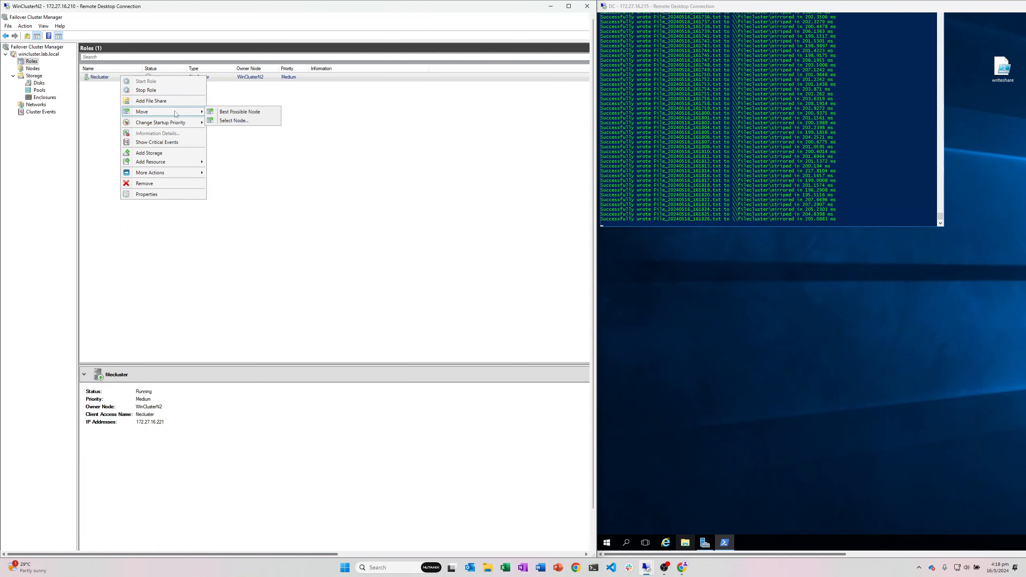
left_click(233, 121)
left_click_drag(507, 202, 377, 203)
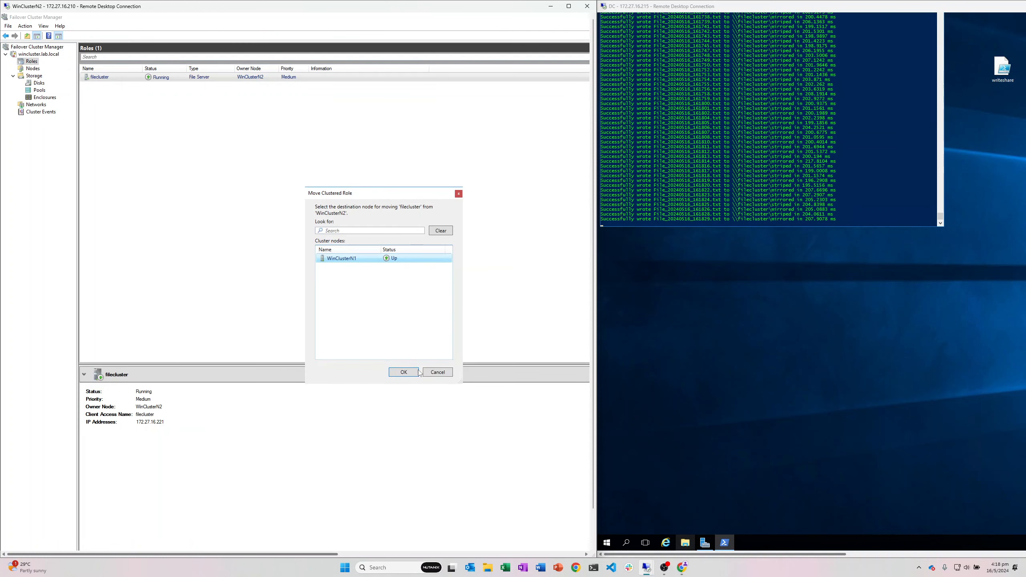
left_click(415, 372)
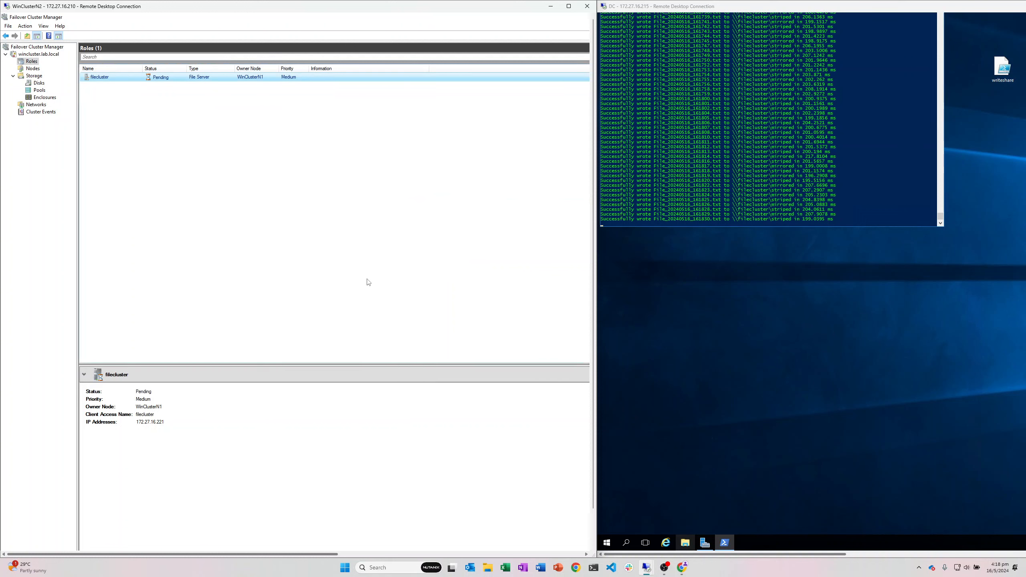